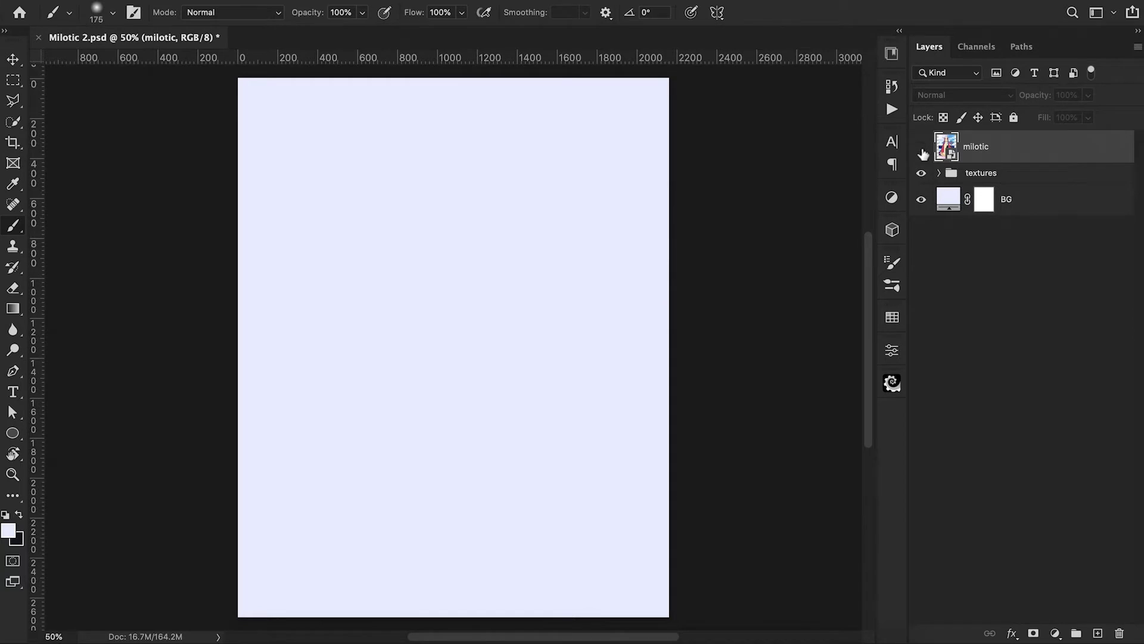
Show the milotic layer, then move the european-roach layer out of the textures group to above milotic and make it visible.
{"action": "left_click", "coordinate": [921, 147]}
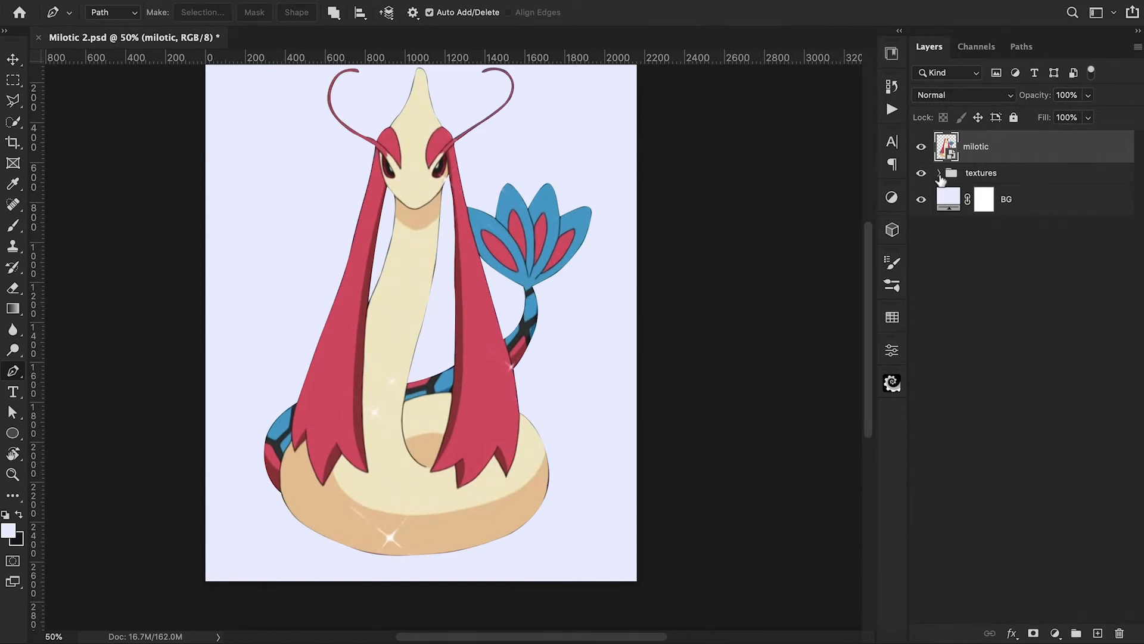
{"action": "left_click", "coordinate": [939, 174]}
{"action": "left_click_drag", "start_coordinate": [998, 398], "coordinate": [996, 138]}
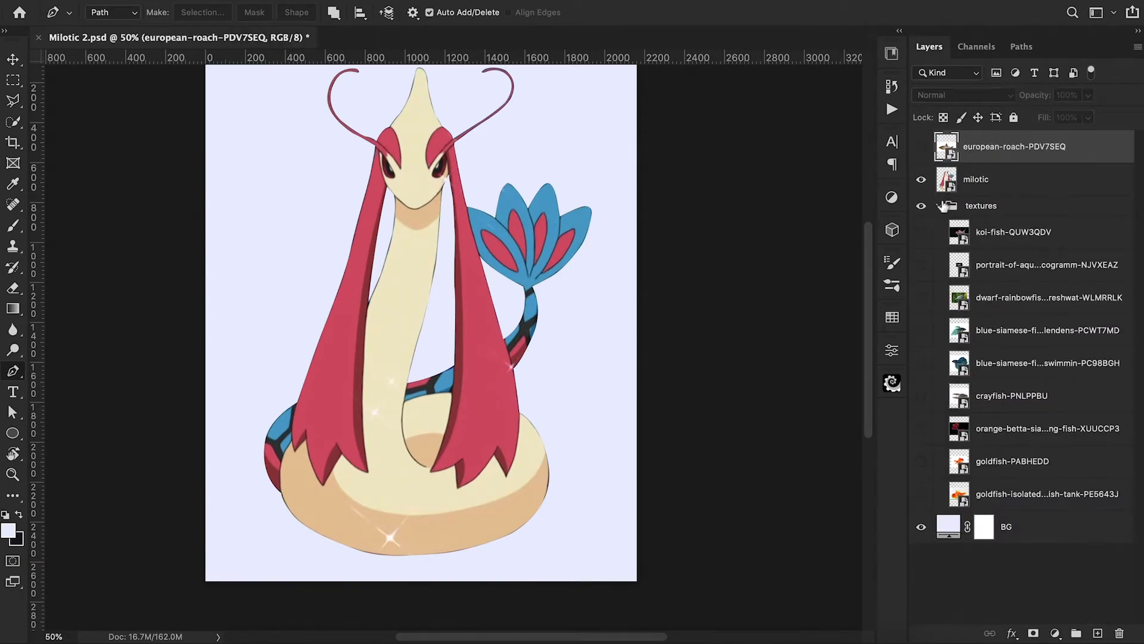
{"action": "left_click", "coordinate": [941, 206]}
{"action": "left_click", "coordinate": [921, 148]}
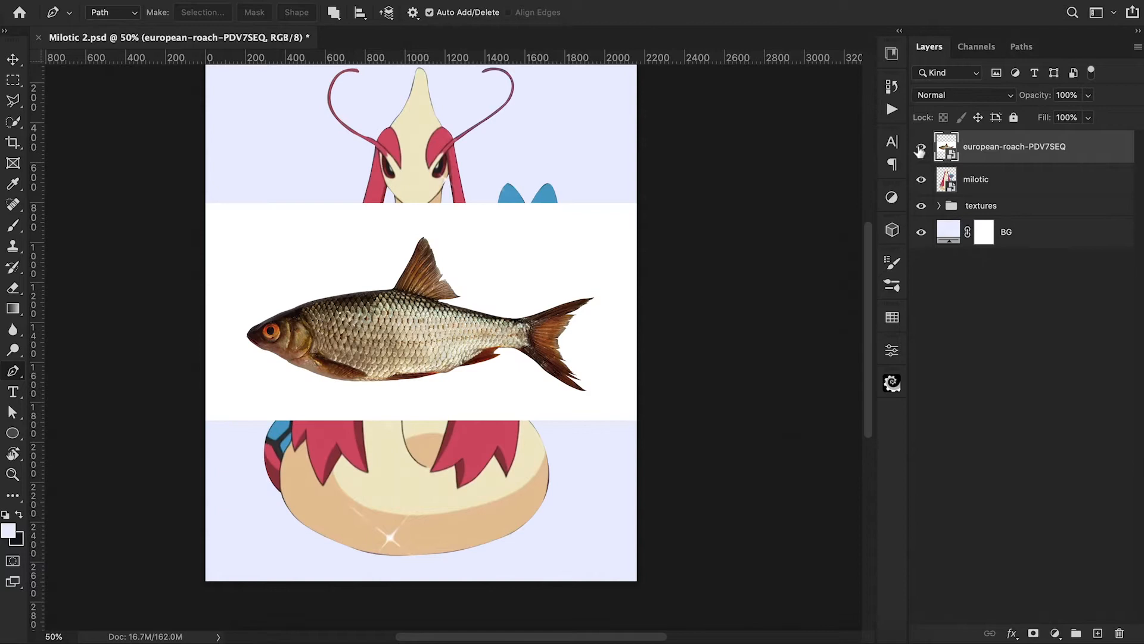
Isolate the european-roach layer, mask off its white background with Select Subject, and show the milotic and BG layers again.
{"action": "key", "text": "w"}
{"action": "left_click", "coordinate": [920, 148], "text": "alt"}
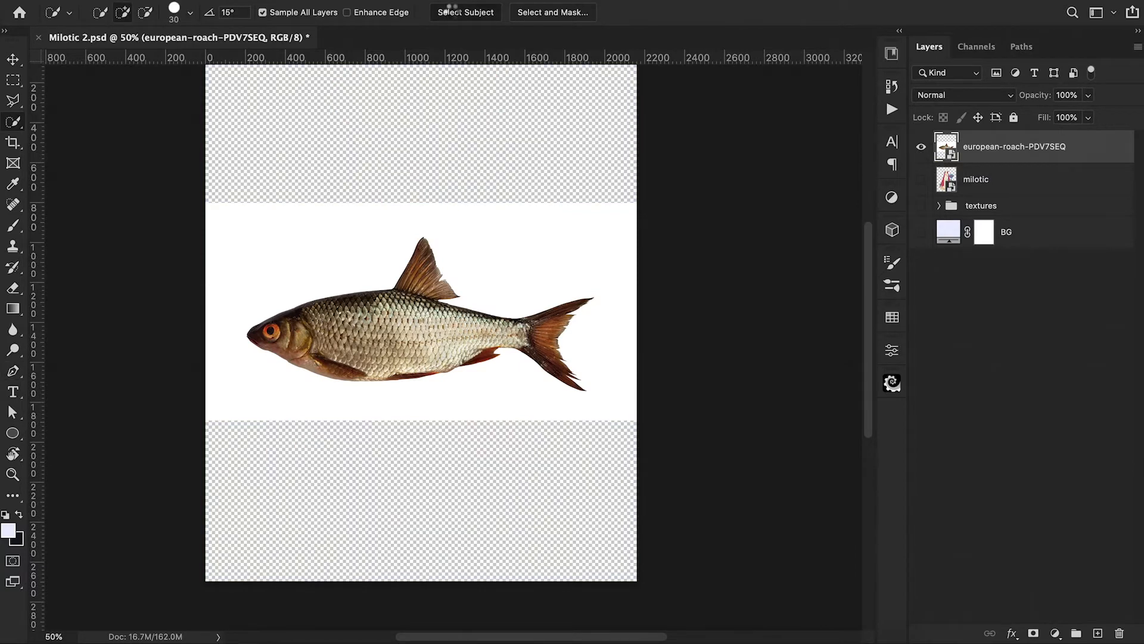
{"action": "left_click", "coordinate": [1034, 634]}
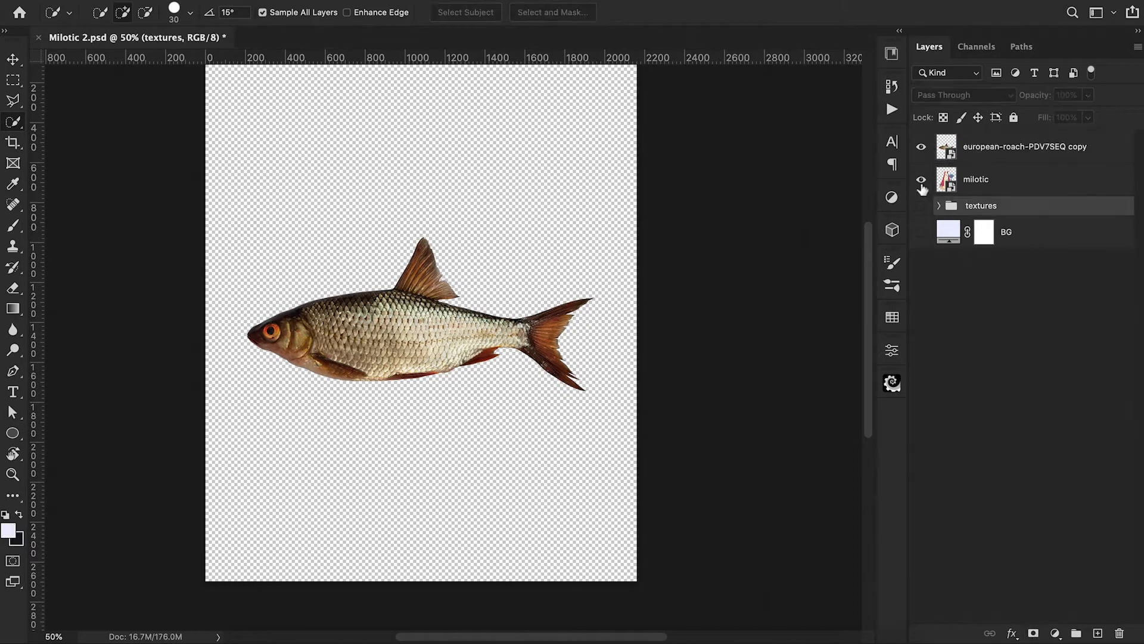
{"action": "left_click", "coordinate": [921, 179]}
{"action": "left_click", "coordinate": [922, 234]}
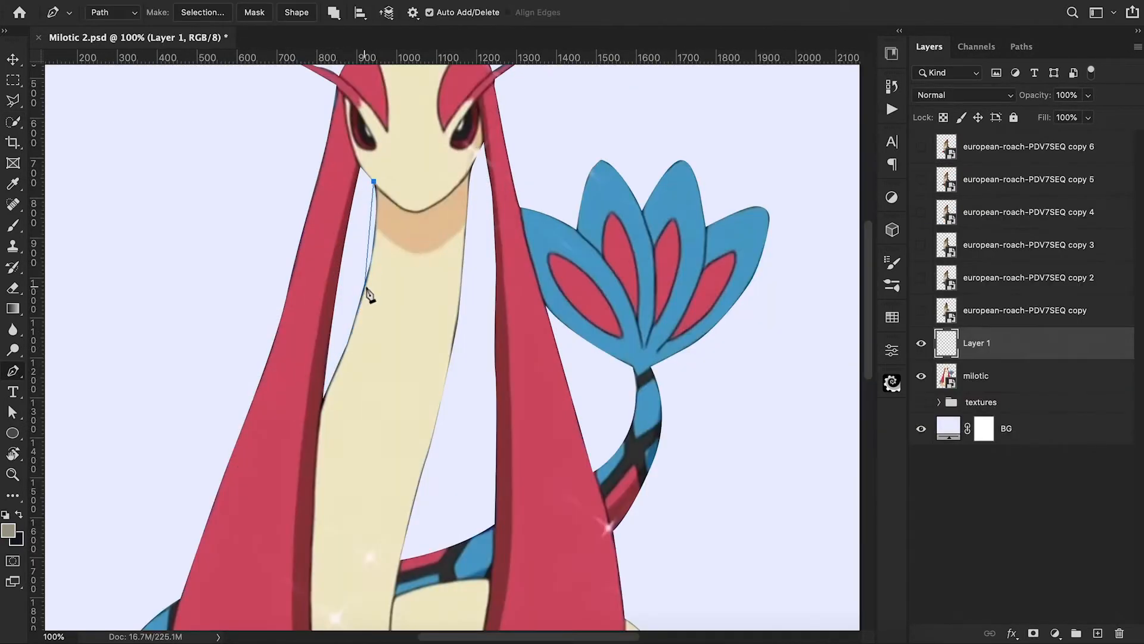
Trace a Pen path on Layer 1 down one side of the neck, around the red hair tips and the coiled lower body.
{"action": "scroll", "coordinate": [365, 288], "scroll_direction": "down", "scroll_amount": 3}
{"action": "left_click", "coordinate": [322, 461]}
{"action": "left_click", "coordinate": [330, 543]}
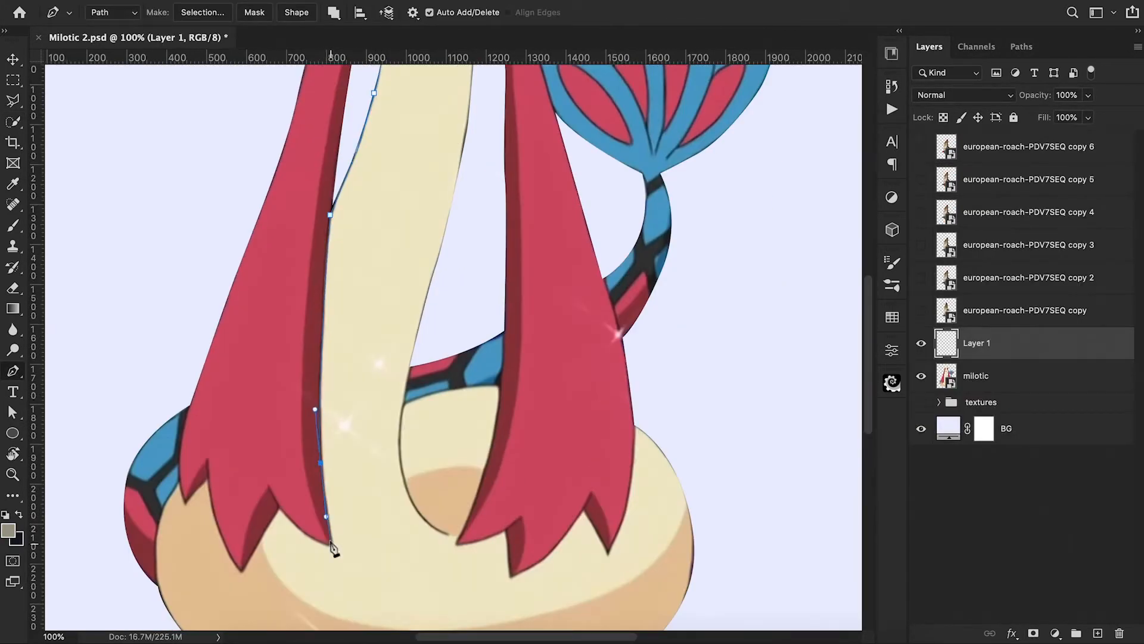
{"action": "left_click", "coordinate": [278, 505]}
{"action": "scroll", "coordinate": [269, 482], "scroll_direction": "down", "scroll_amount": 3}
{"action": "scroll", "coordinate": [206, 398], "scroll_direction": "down", "scroll_amount": 2}
{"action": "left_click", "coordinate": [162, 446]}
{"action": "left_click", "coordinate": [403, 550]}
{"action": "left_click_drag", "start_coordinate": [657, 473], "coordinate": [716, 413]}
{"action": "left_click_drag", "start_coordinate": [630, 264], "coordinate": [683, 285]}
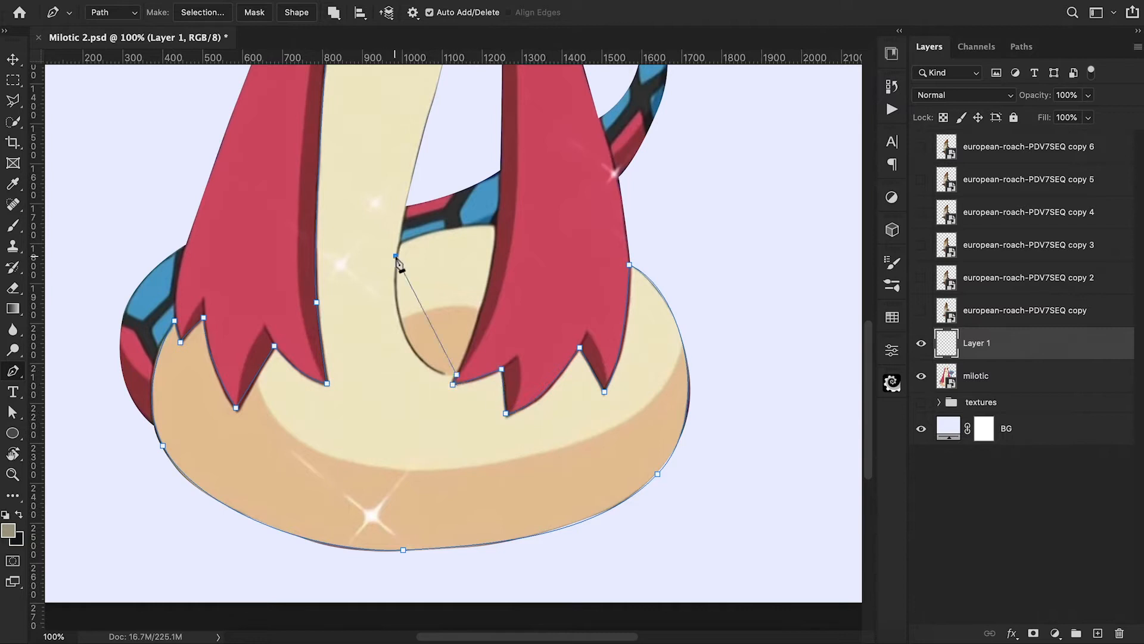
Continue the body path up the other side of the neck and close it along the underside of the chin.
{"action": "left_click_drag", "start_coordinate": [396, 256], "coordinate": [398, 131]}
{"action": "scroll", "coordinate": [397, 132], "scroll_direction": "up", "scroll_amount": 3}
{"action": "left_click", "coordinate": [350, 286]}
{"action": "left_click_drag", "start_coordinate": [377, 200], "coordinate": [375, 179]}
{"action": "scroll", "coordinate": [375, 178], "scroll_direction": "up", "scroll_amount": 2}
{"action": "left_click", "coordinate": [383, 201]}
{"action": "left_click", "coordinate": [385, 174]}
{"action": "left_click_drag", "start_coordinate": [336, 213], "coordinate": [322, 213]}
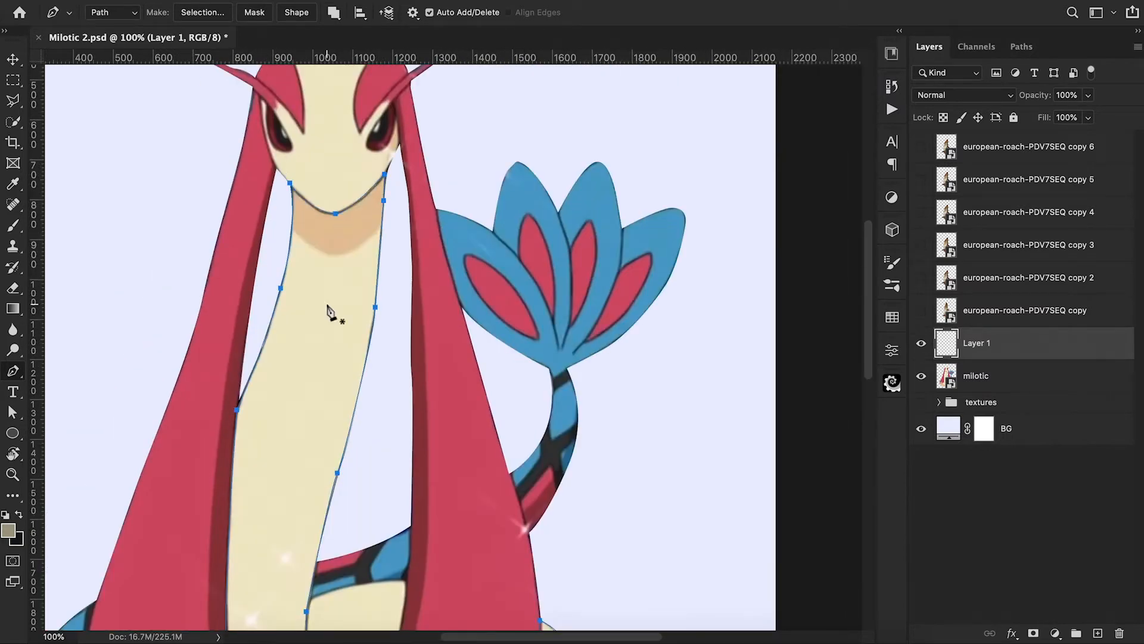
Convert the body path to a selection and fill it with the foreground colour on Layer 1.
{"action": "right_click", "coordinate": [328, 310]}
{"action": "left_click", "coordinate": [357, 365]}
{"action": "left_click", "coordinate": [658, 216]}
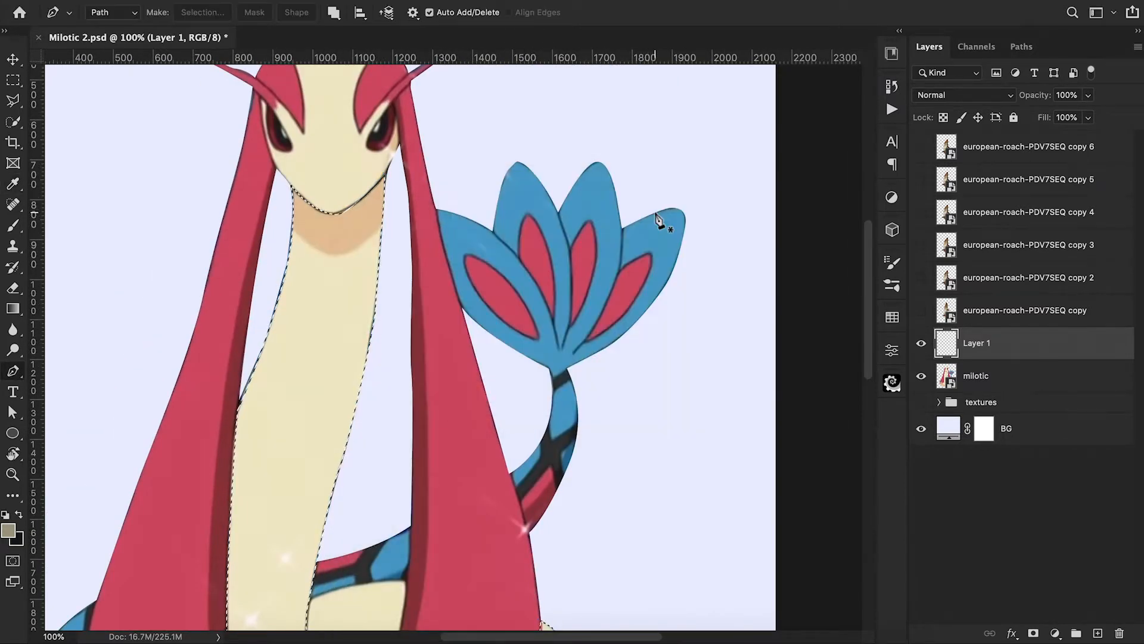
{"action": "key", "text": "alt+BackSpace"}
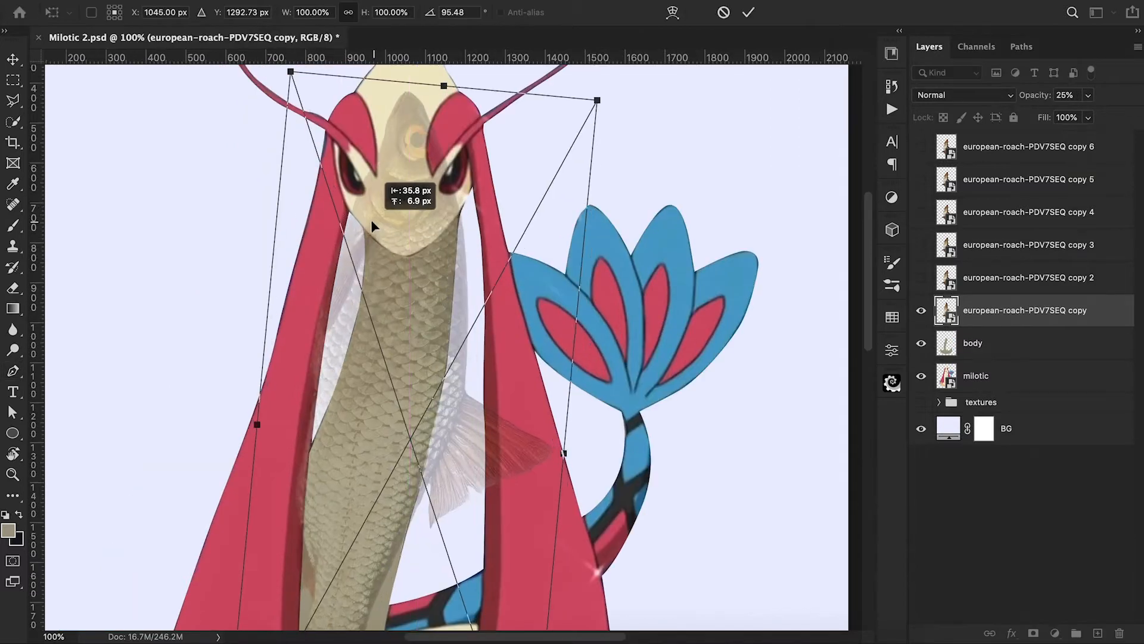
Position the first roach copy over the upper neck and warp it to follow the neck's curve.
{"action": "left_click_drag", "start_coordinate": [371, 221], "coordinate": [372, 202]}
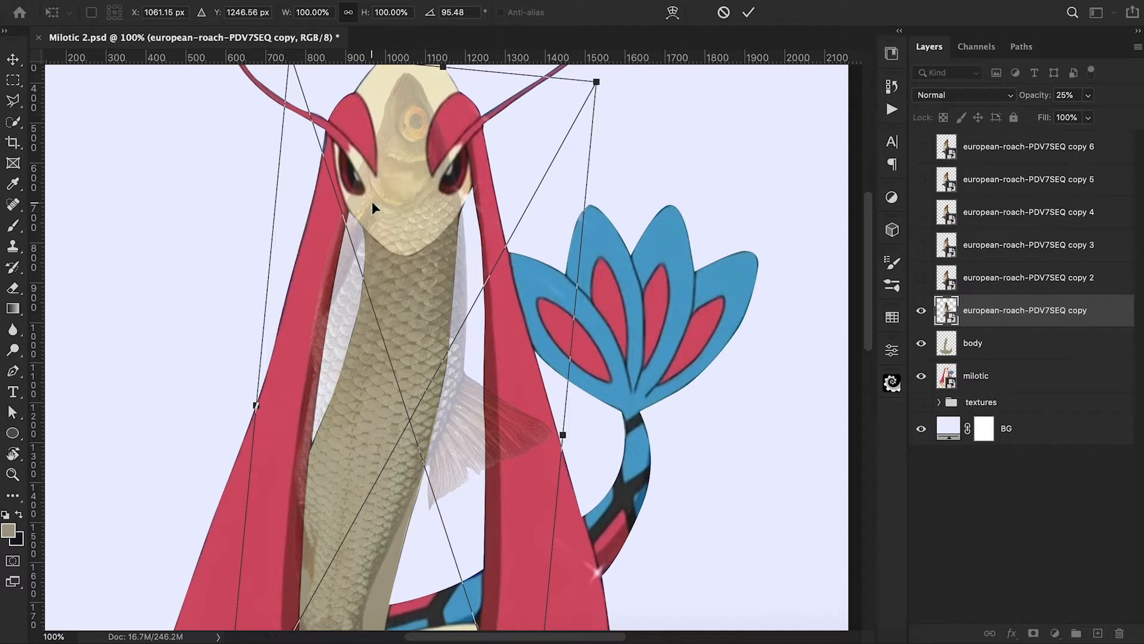
{"action": "right_click", "coordinate": [402, 354]}
{"action": "left_click", "coordinate": [445, 524]}
{"action": "left_click_drag", "start_coordinate": [377, 235], "coordinate": [408, 431]}
{"action": "left_click_drag", "start_coordinate": [317, 340], "coordinate": [319, 337]}
{"action": "mouse_move", "coordinate": [521, 428]}
{"action": "left_mouse_down"}
{"action": "mouse_move", "coordinate": [536, 442]}
{"action": "mouse_move", "coordinate": [504, 442]}
{"action": "left_mouse_up"}
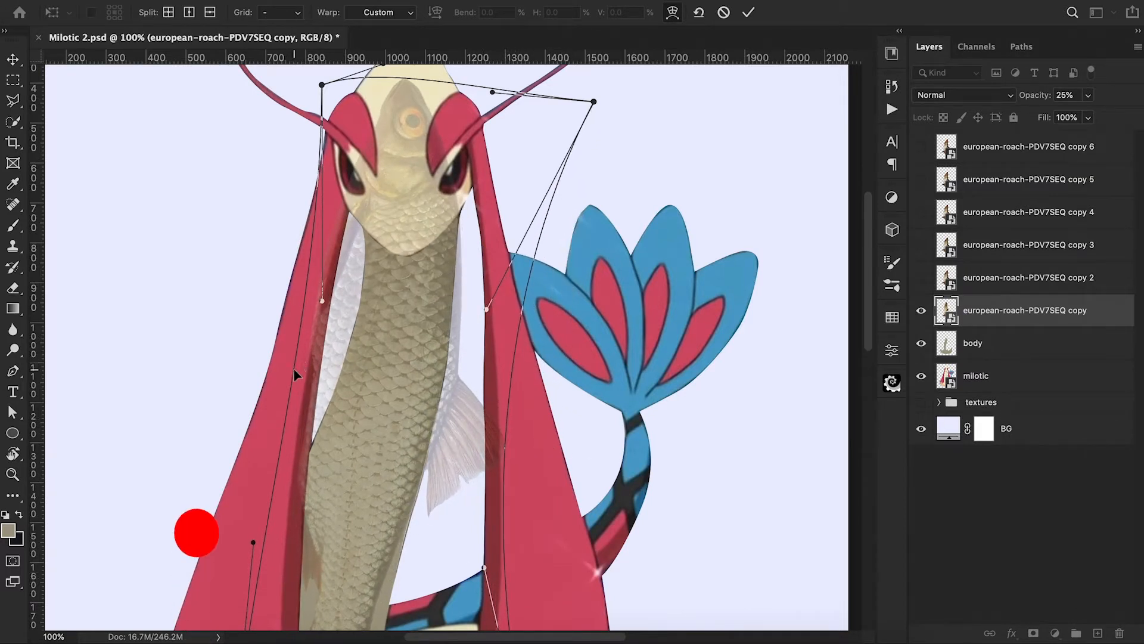
{"action": "left_click_drag", "start_coordinate": [295, 370], "coordinate": [315, 374]}
{"action": "left_click_drag", "start_coordinate": [351, 168], "coordinate": [345, 158]}
{"action": "left_click_drag", "start_coordinate": [307, 384], "coordinate": [317, 393]}
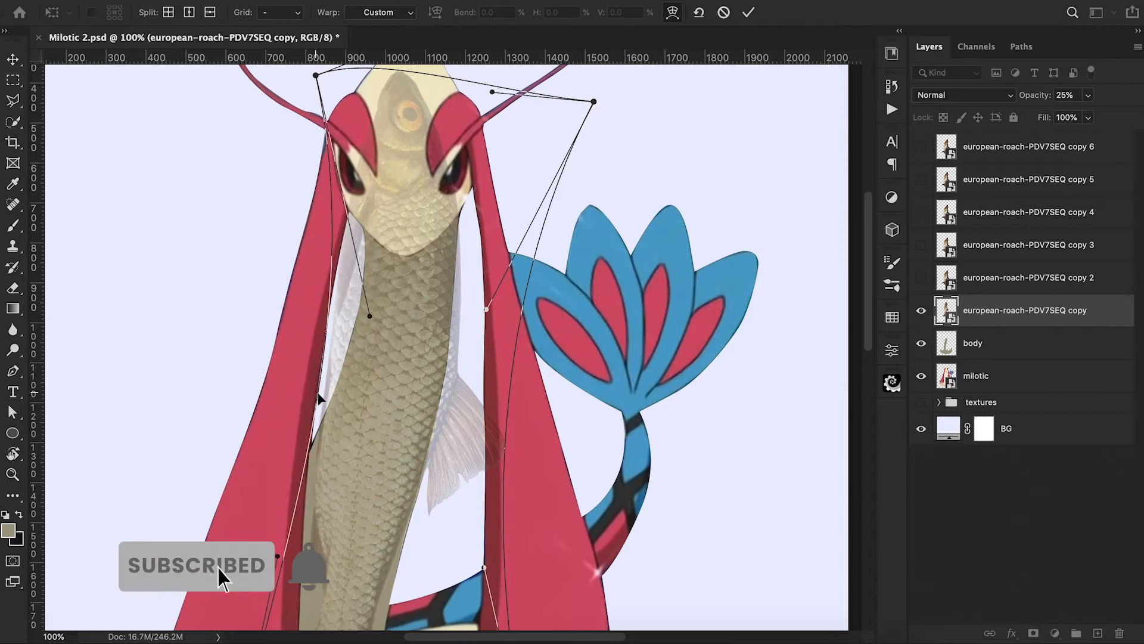
{"action": "left_click", "coordinate": [749, 13]}
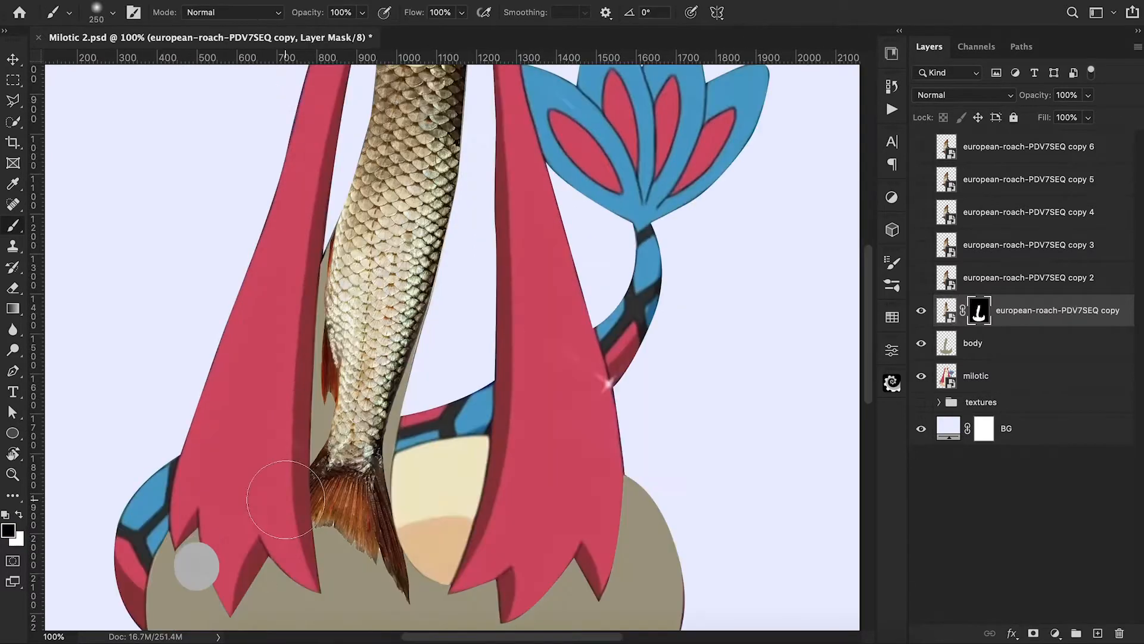
Paint black on the first roach copy's mask to remove the fish's tail fin and side fin.
{"action": "mouse_move", "coordinate": [281, 485]}
{"action": "left_mouse_down"}
{"action": "mouse_move", "coordinate": [305, 443]}
{"action": "mouse_move", "coordinate": [370, 503]}
{"action": "mouse_move", "coordinate": [379, 550]}
{"action": "mouse_move", "coordinate": [397, 463]}
{"action": "mouse_move", "coordinate": [460, 335]}
{"action": "mouse_move", "coordinate": [428, 394]}
{"action": "left_mouse_up"}
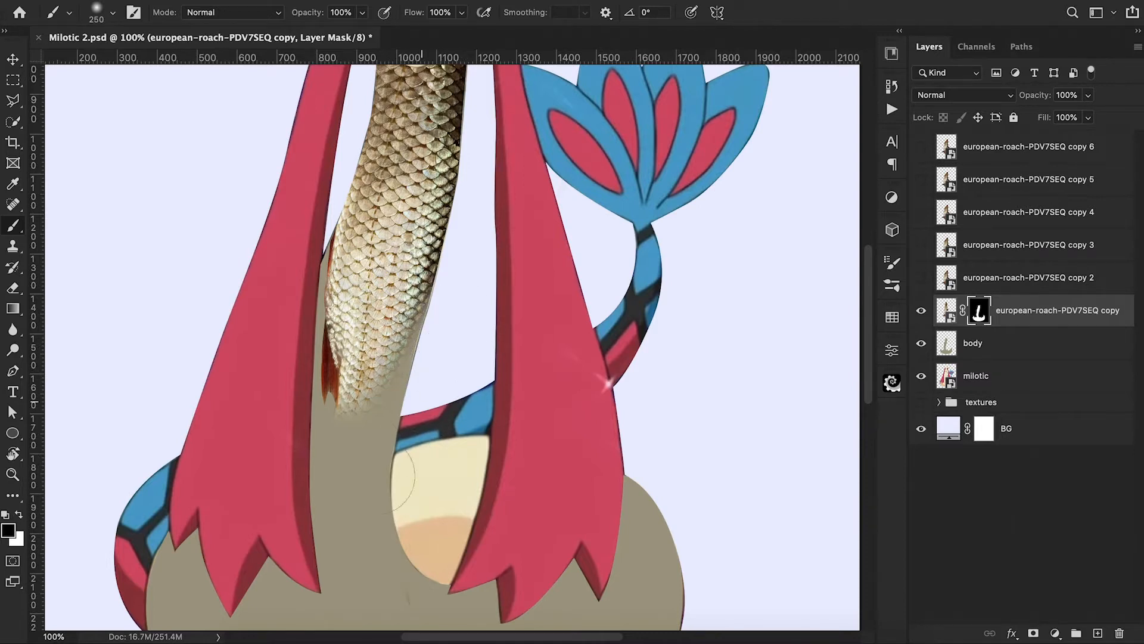
{"action": "mouse_move", "coordinate": [278, 385]}
{"action": "left_mouse_down"}
{"action": "mouse_move", "coordinate": [298, 334]}
{"action": "mouse_move", "coordinate": [296, 263]}
{"action": "mouse_move", "coordinate": [291, 295]}
{"action": "left_mouse_up"}
{"action": "mouse_move", "coordinate": [303, 381]}
{"action": "left_mouse_down"}
{"action": "mouse_move", "coordinate": [447, 332]}
{"action": "mouse_move", "coordinate": [352, 313]}
{"action": "left_mouse_up"}
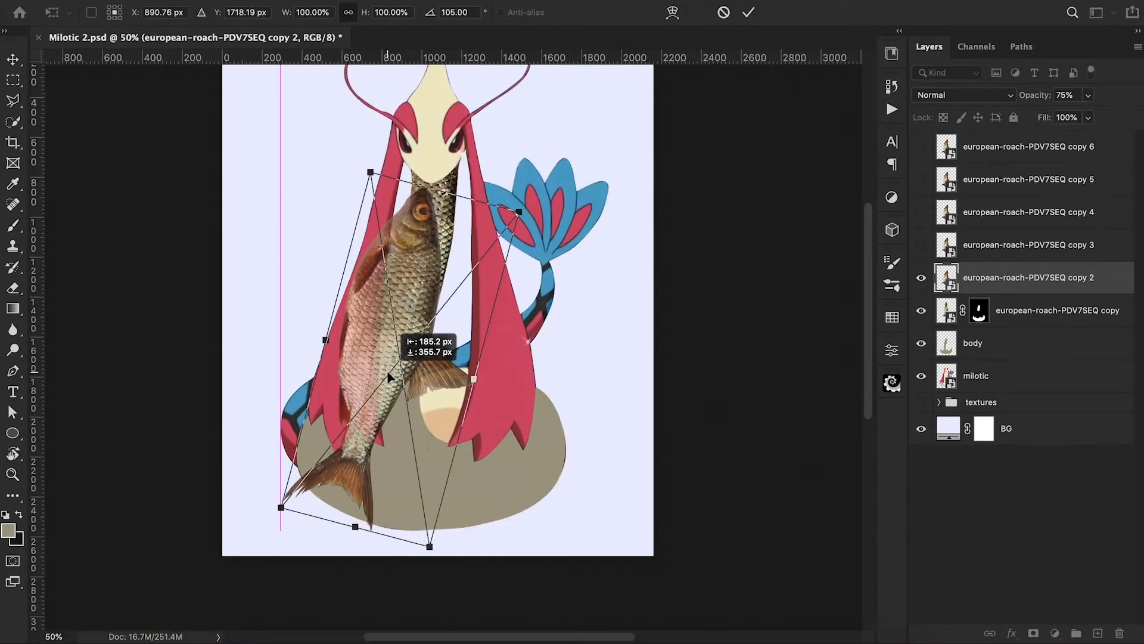
Move the second roach copy over the neck and coil and scale it to 118.91%.
{"action": "left_click_drag", "start_coordinate": [409, 327], "coordinate": [420, 342]}
{"action": "left_click_drag", "start_coordinate": [443, 533], "coordinate": [448, 569]}
{"action": "mouse_move", "coordinate": [420, 398]}
{"action": "left_mouse_down"}
{"action": "mouse_move", "coordinate": [420, 424]}
{"action": "mouse_move", "coordinate": [362, 420]}
{"action": "mouse_move", "coordinate": [417, 405]}
{"action": "left_mouse_up"}
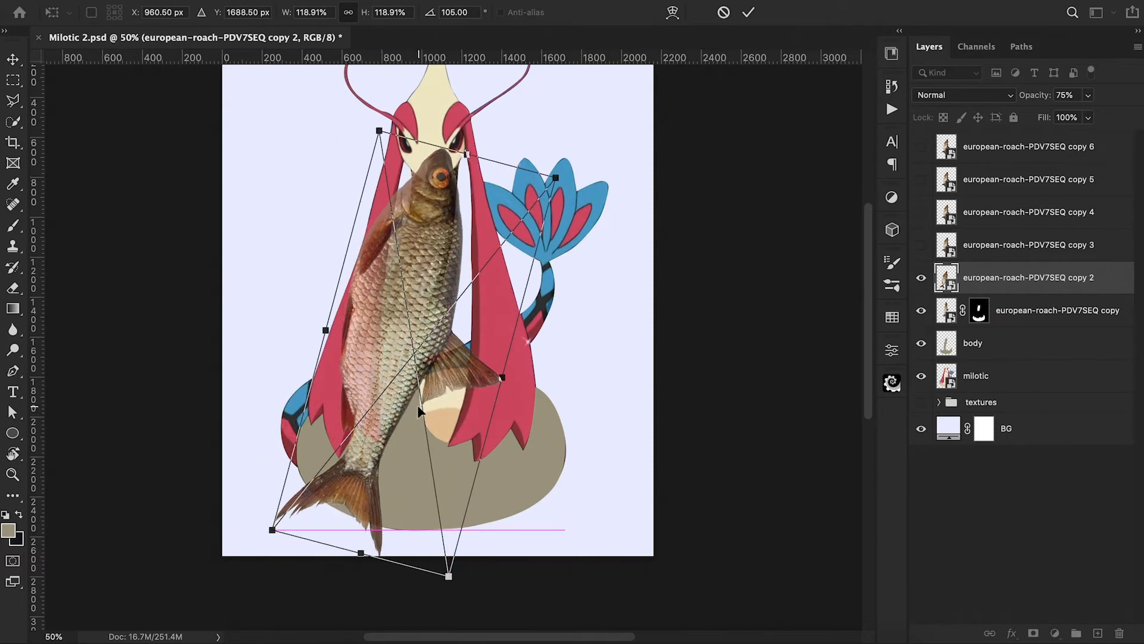
Warp the second roach copy so its scales follow the curve of the lower neck.
{"action": "right_click", "coordinate": [395, 369]}
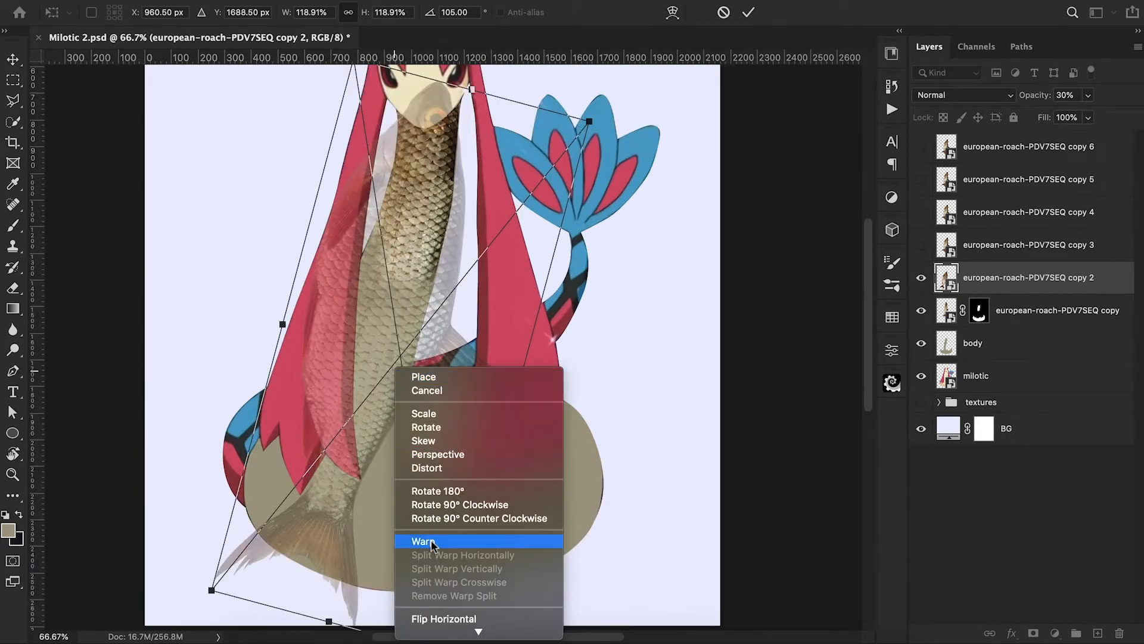
{"action": "left_click", "coordinate": [434, 543]}
{"action": "left_click_drag", "start_coordinate": [308, 493], "coordinate": [367, 500]}
{"action": "left_click_drag", "start_coordinate": [524, 205], "coordinate": [438, 288]}
{"action": "left_click_drag", "start_coordinate": [309, 272], "coordinate": [269, 292]}
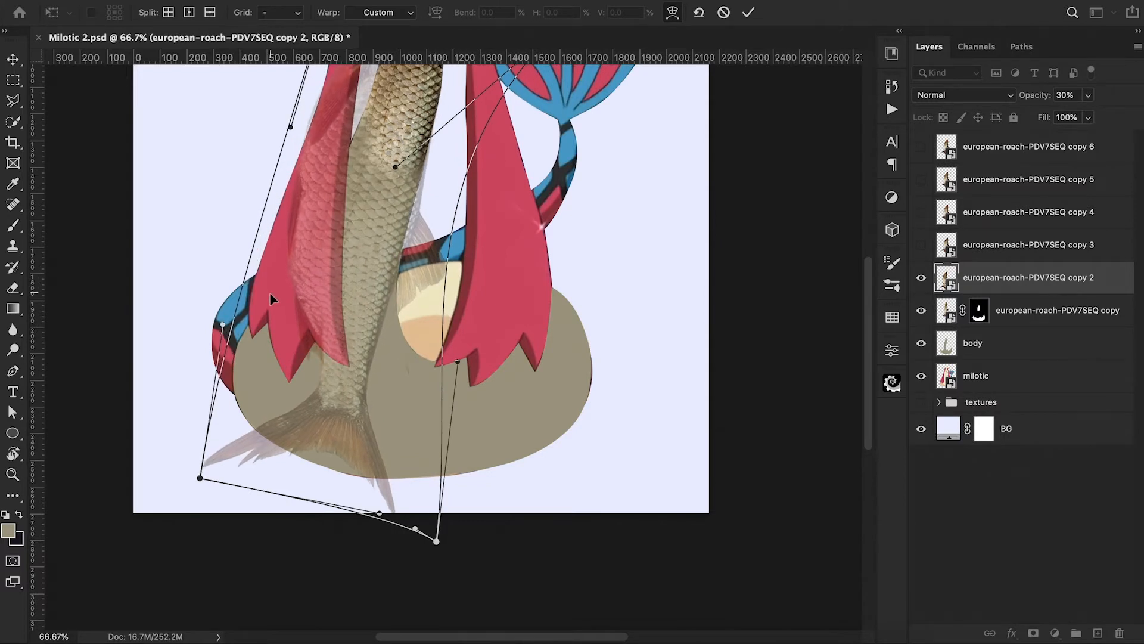
{"action": "left_click", "coordinate": [748, 12]}
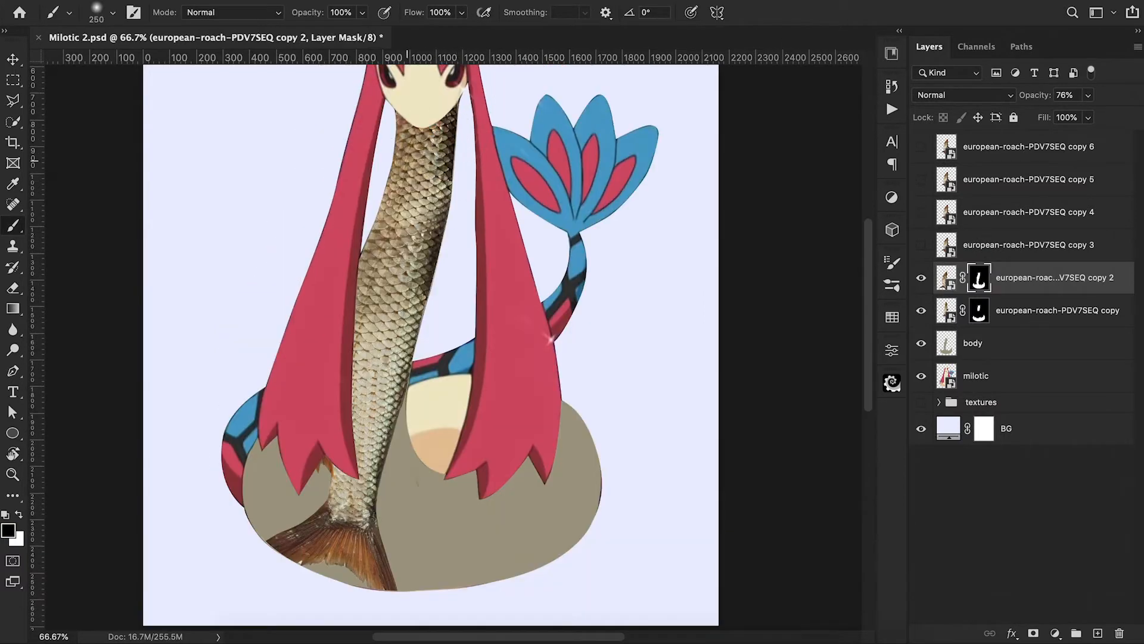
Set the brush opacity to 30% and paint on the second roach copy's mask to blend its upper part and fade the tail fin.
{"action": "key", "text": "3"}
{"action": "left_click_drag", "start_coordinate": [450, 259], "coordinate": [353, 245]}
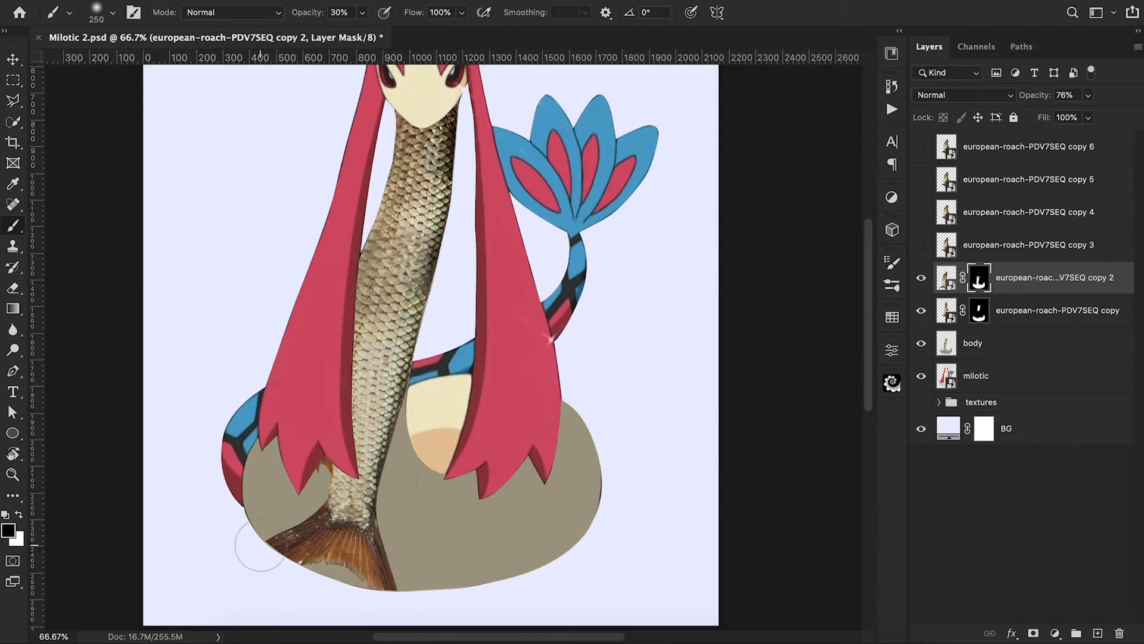
{"action": "left_click_drag", "start_coordinate": [259, 560], "coordinate": [361, 493]}
{"action": "left_click_drag", "start_coordinate": [428, 422], "coordinate": [408, 428]}
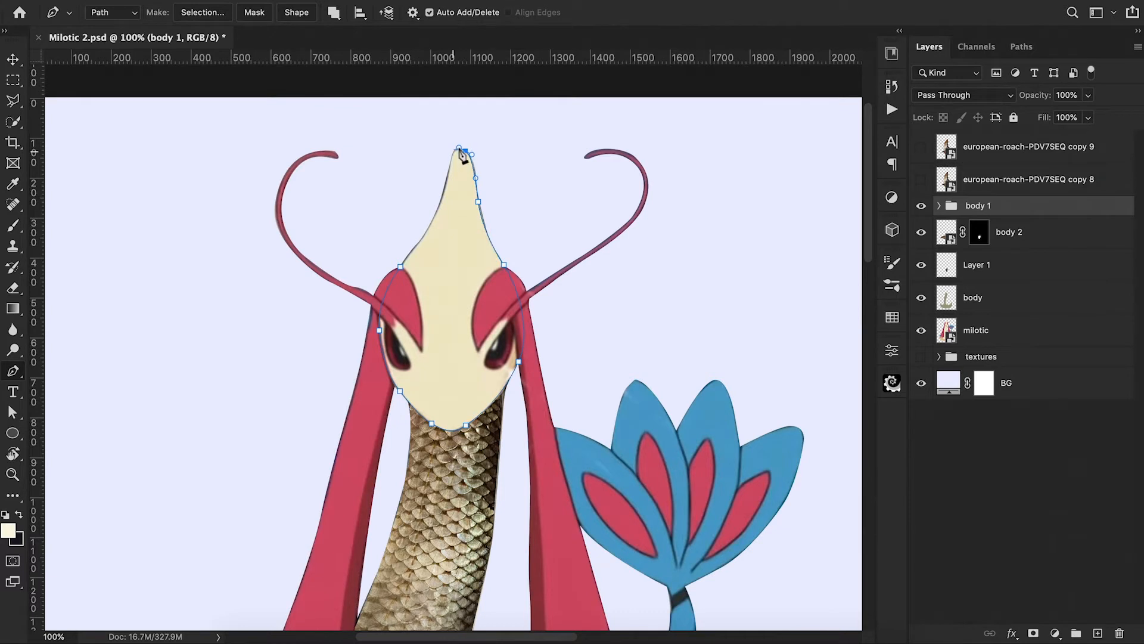
Convert the head path to a selection, fill it with the foreground colour on a new layer, and deselect.
{"action": "right_click", "coordinate": [455, 269]}
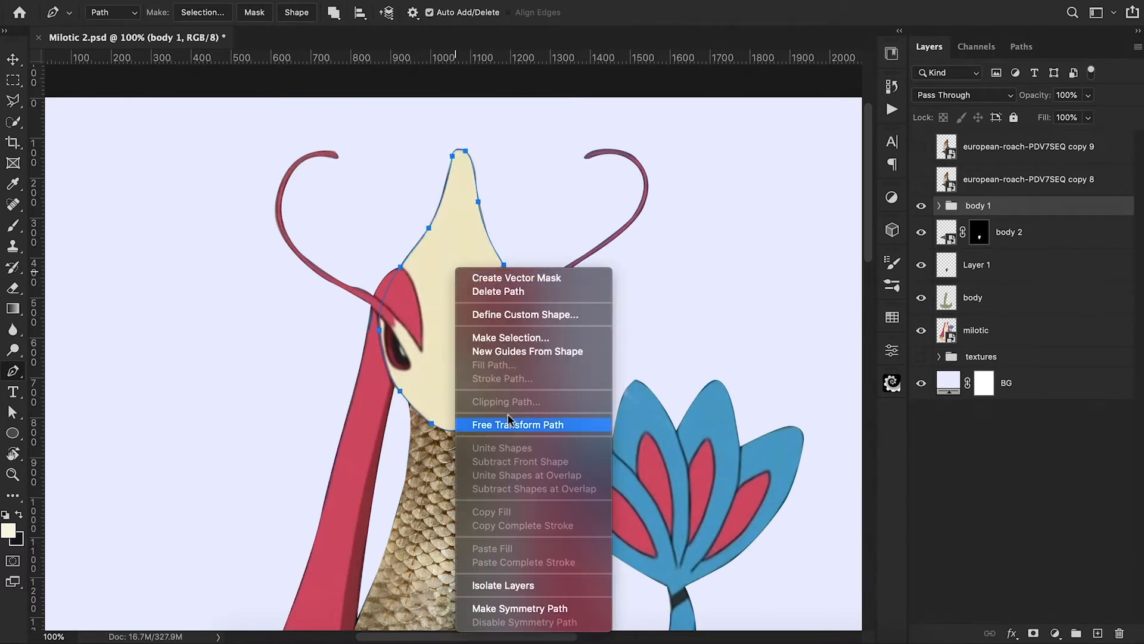
{"action": "left_click", "coordinate": [506, 340]}
{"action": "left_click", "coordinate": [660, 216]}
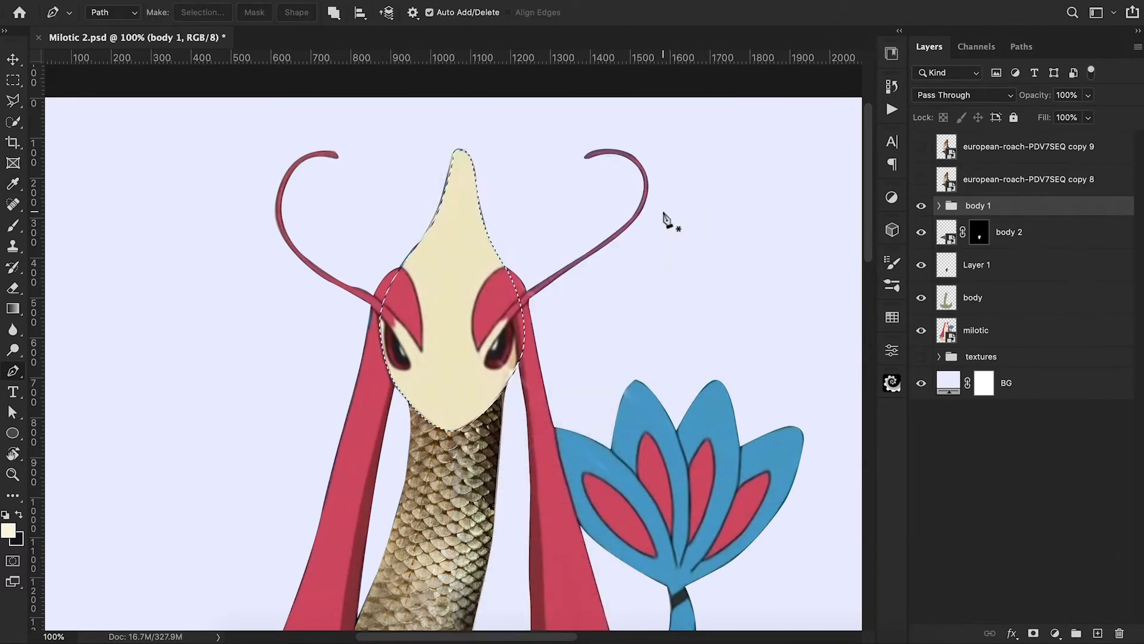
{"action": "left_click", "coordinate": [1099, 634]}
{"action": "key", "text": "alt+BackSpace"}
{"action": "key", "text": "ctrl+d"}
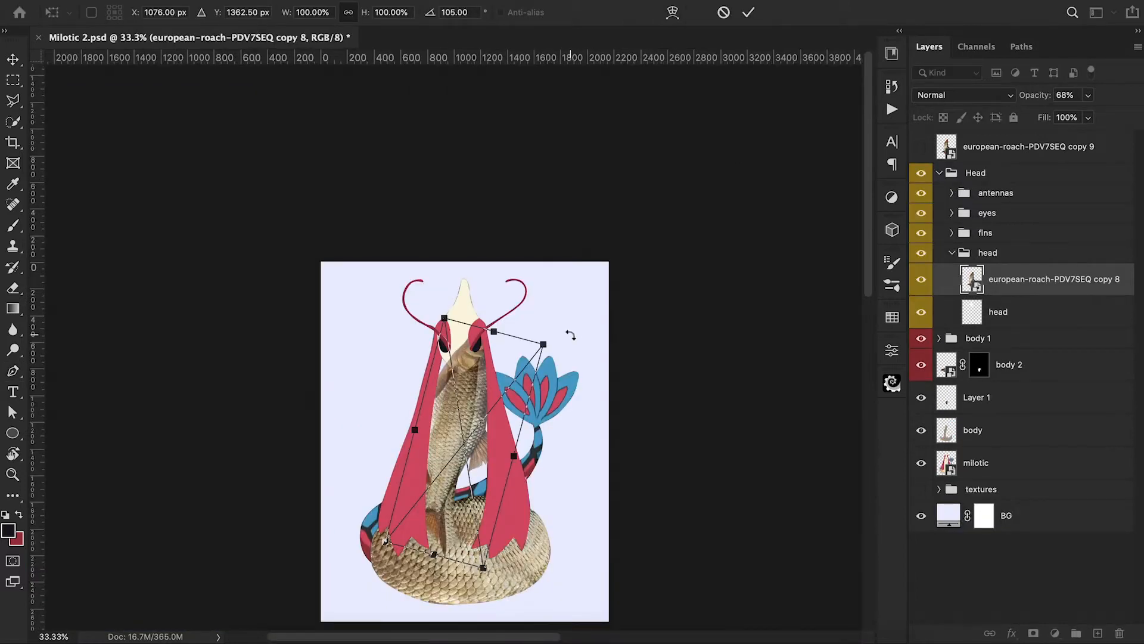
Rotate the roach copy in the head group upright, move it over the head, and warp its sides inward.
{"action": "left_click_drag", "start_coordinate": [570, 332], "coordinate": [539, 324]}
{"action": "left_click_drag", "start_coordinate": [467, 476], "coordinate": [481, 374]}
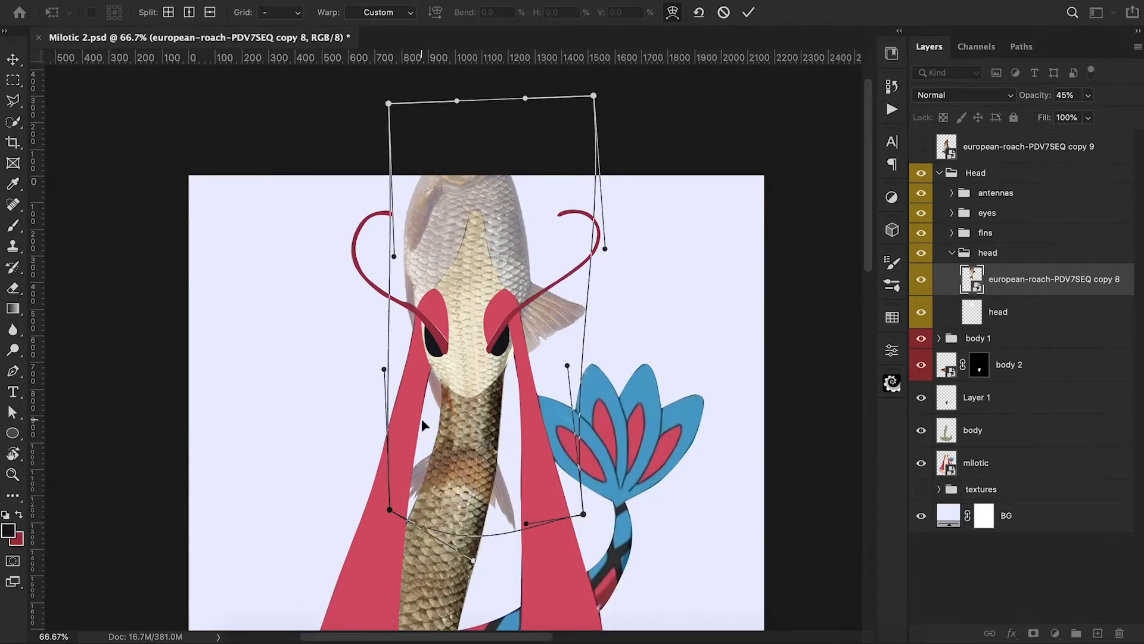
{"action": "left_click_drag", "start_coordinate": [581, 348], "coordinate": [568, 346]}
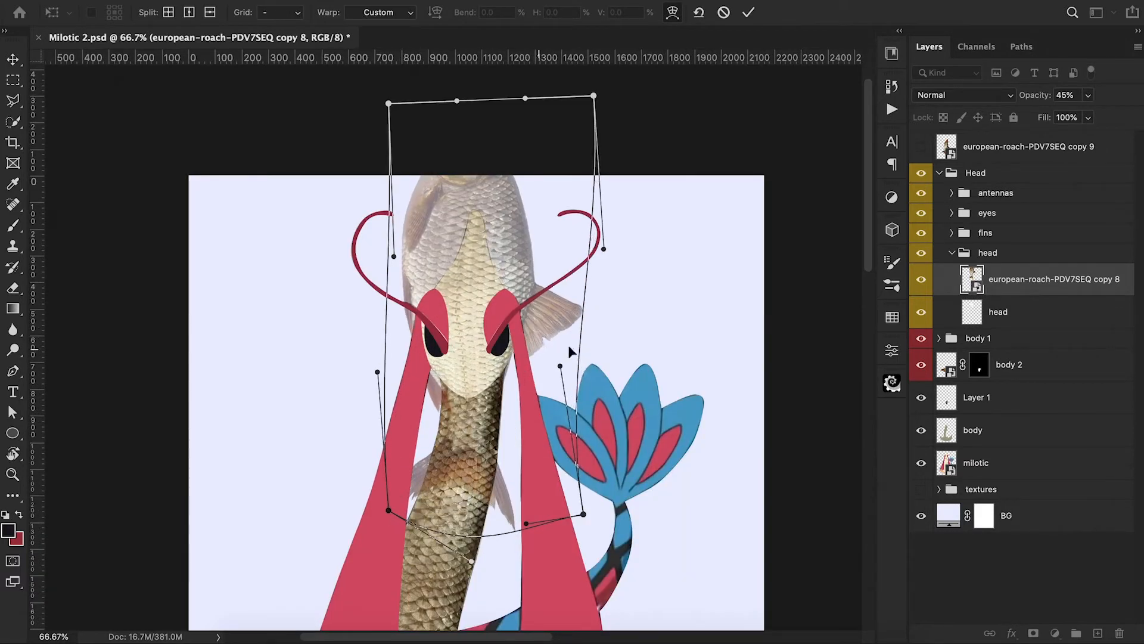
{"action": "mouse_move", "coordinate": [576, 195]}
{"action": "left_mouse_down"}
{"action": "mouse_move", "coordinate": [562, 188]}
{"action": "mouse_move", "coordinate": [560, 204]}
{"action": "left_mouse_up"}
{"action": "left_click_drag", "start_coordinate": [382, 245], "coordinate": [395, 265]}
{"action": "left_click_drag", "start_coordinate": [398, 124], "coordinate": [412, 160]}
{"action": "left_click_drag", "start_coordinate": [538, 208], "coordinate": [539, 226]}
Warp the upper corners of the head's roach texture inward so it tapers into the pointed crown.
{"action": "left_click_drag", "start_coordinate": [582, 107], "coordinate": [521, 198]}
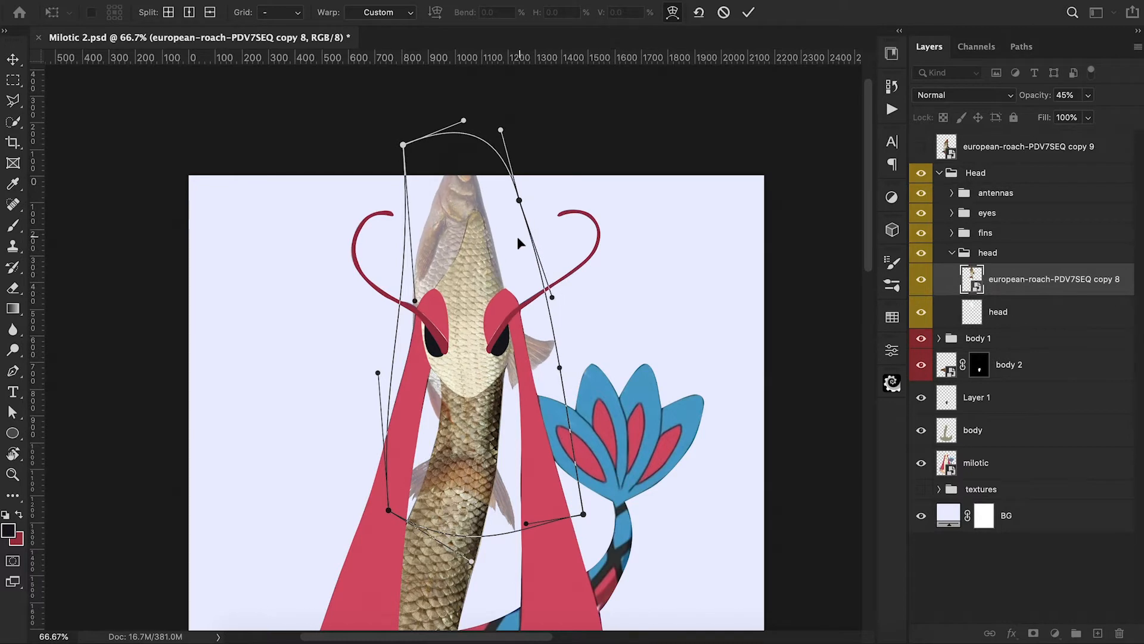
{"action": "left_click_drag", "start_coordinate": [404, 145], "coordinate": [451, 171]}
{"action": "left_click_drag", "start_coordinate": [444, 231], "coordinate": [448, 231]}
{"action": "left_click_drag", "start_coordinate": [418, 301], "coordinate": [421, 296]}
{"action": "left_click_drag", "start_coordinate": [465, 122], "coordinate": [478, 76]}
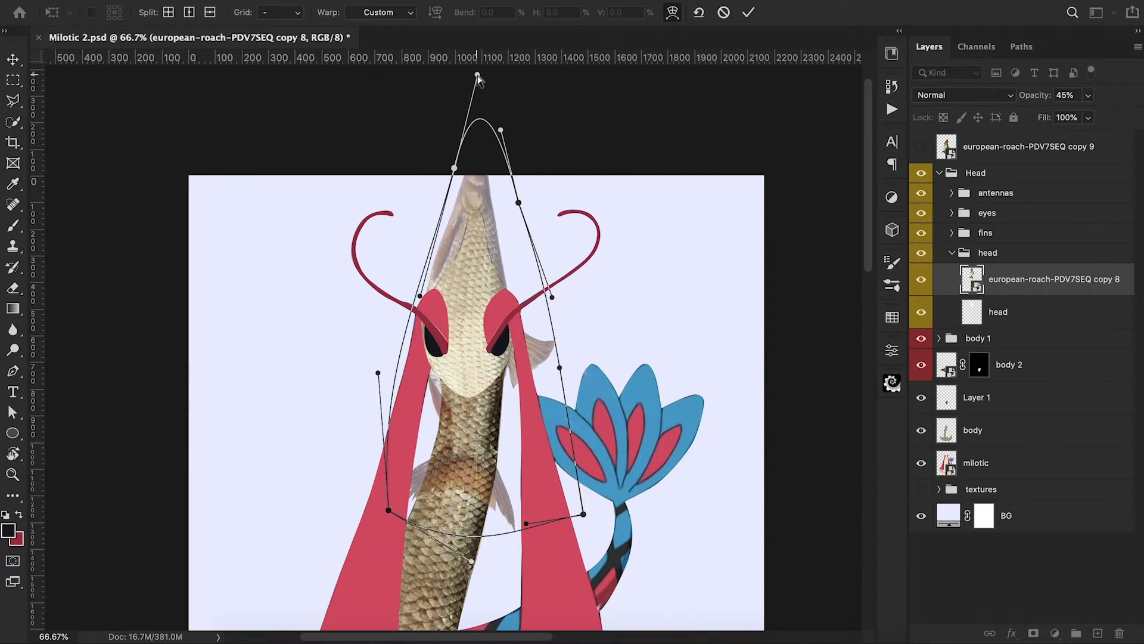
{"action": "left_click", "coordinate": [749, 12]}
Trace a Pen path on Layer 2 around the blue tail, from the coil behind the body to the base of the tail fan.
{"action": "key", "text": "p"}
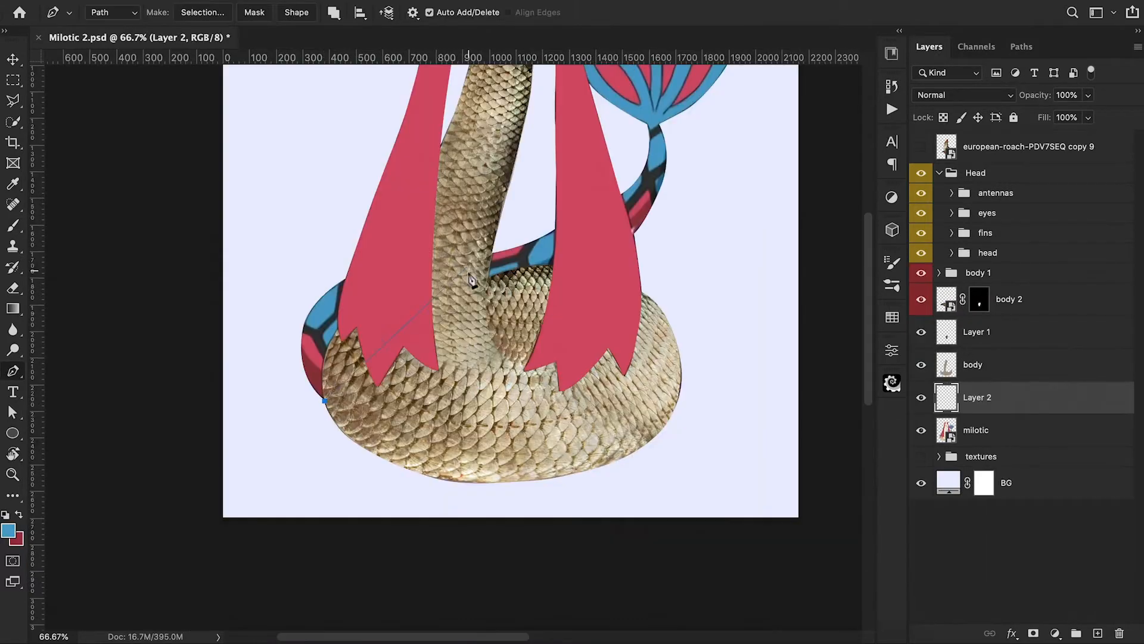
{"action": "left_click_drag", "start_coordinate": [471, 287], "coordinate": [623, 269]}
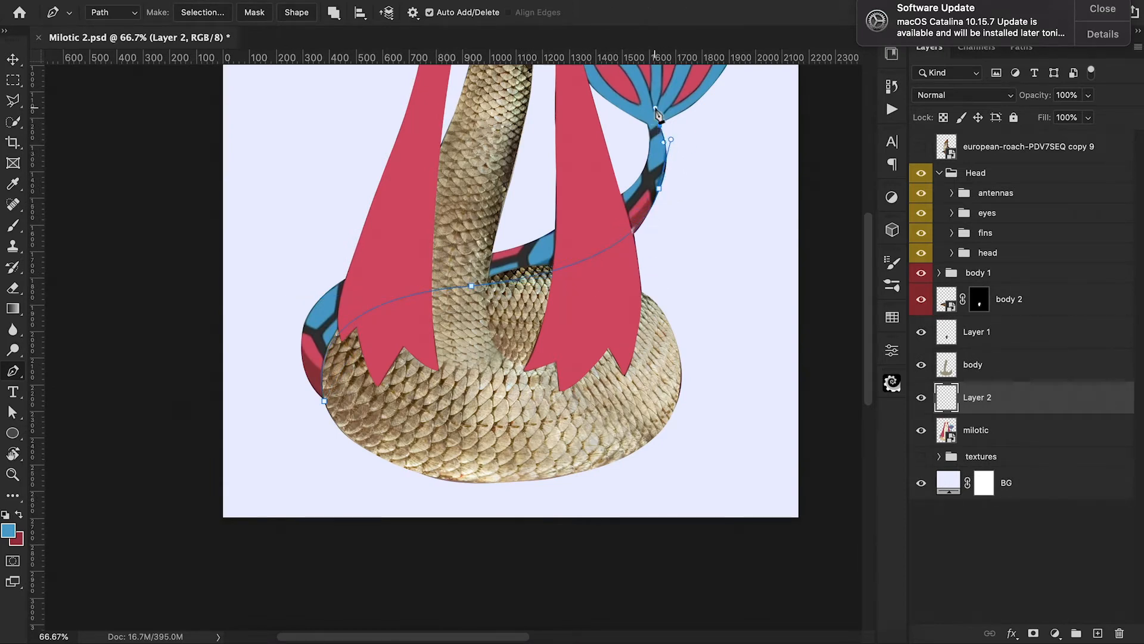
{"action": "left_click", "coordinate": [660, 124]}
{"action": "left_click_drag", "start_coordinate": [677, 130], "coordinate": [670, 143], "text": "super"}
{"action": "left_click", "coordinate": [646, 124]}
{"action": "left_click_drag", "start_coordinate": [621, 195], "coordinate": [584, 223]}
{"action": "left_click_drag", "start_coordinate": [486, 252], "coordinate": [456, 255]}
{"action": "left_click_drag", "start_coordinate": [307, 315], "coordinate": [282, 359]}
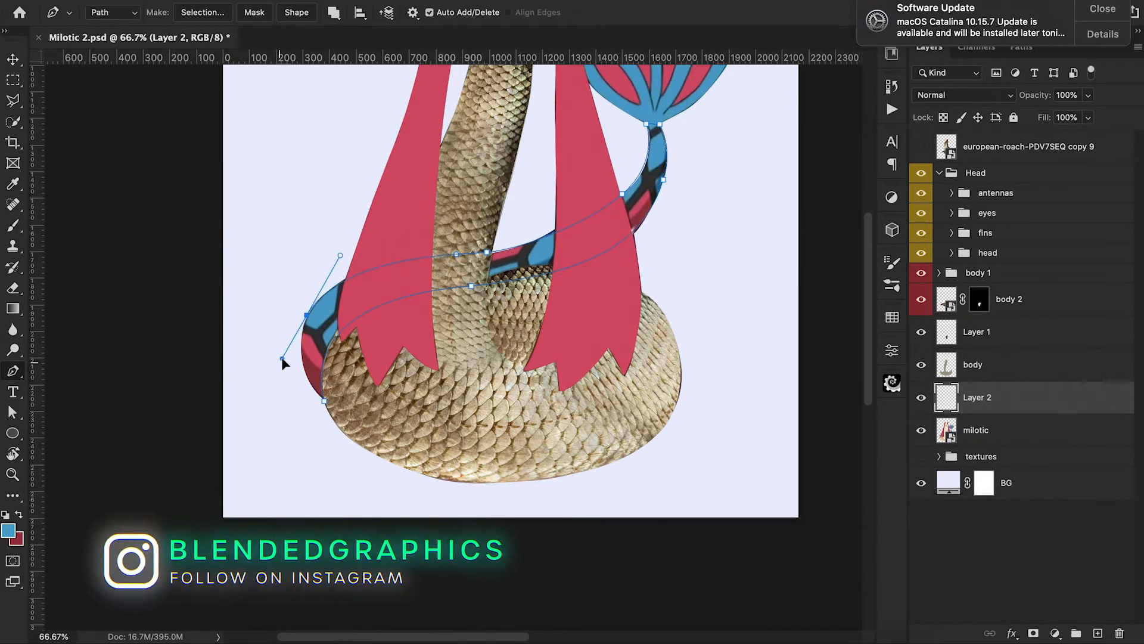
Convert the tail path to a selection.
{"action": "right_click", "coordinate": [364, 294]}
{"action": "left_click", "coordinate": [418, 362]}
{"action": "left_click", "coordinate": [674, 218]}
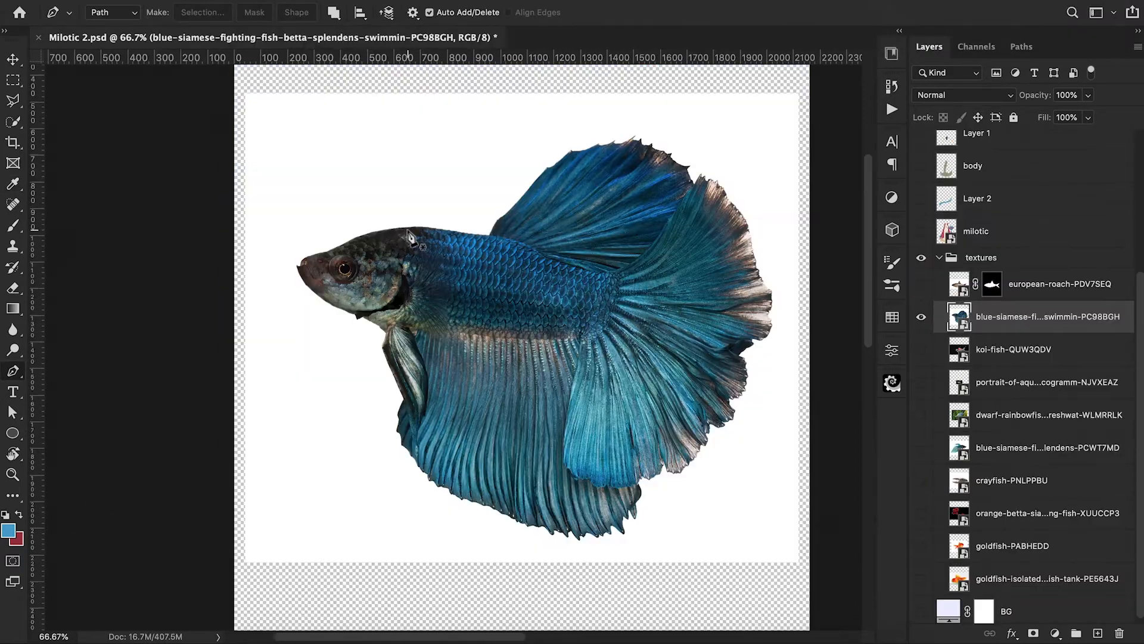
Trace the scaled flank of the blue betta photo with the Pen tool, convert the path to a selection, and mask the layer to it.
{"action": "left_click", "coordinate": [563, 263]}
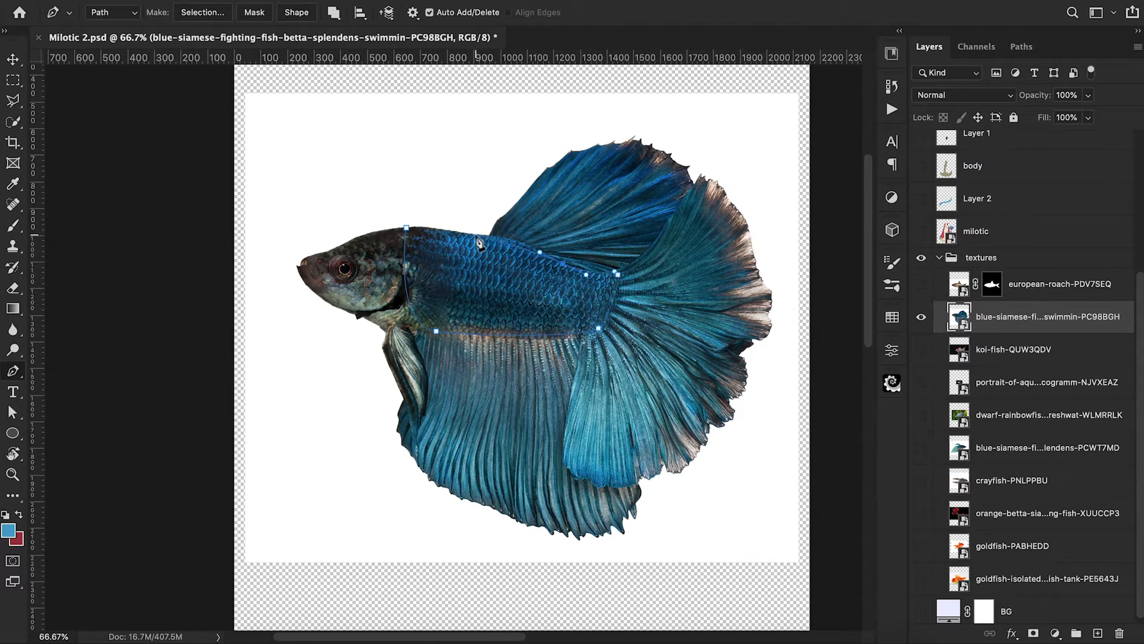
{"action": "right_click", "coordinate": [493, 277]}
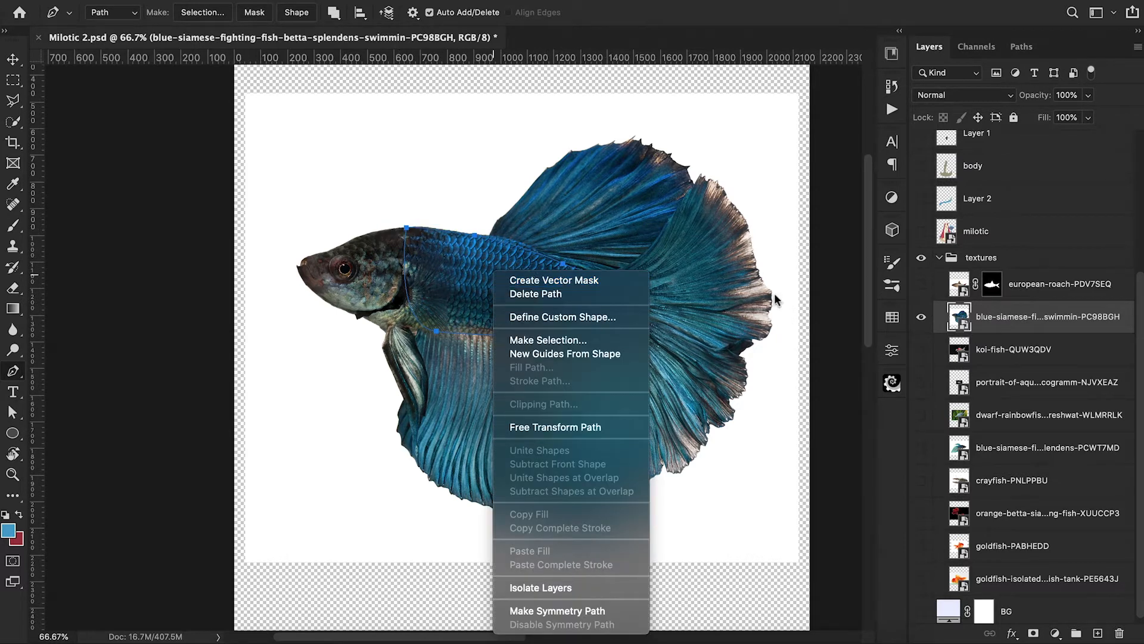
{"action": "left_click", "coordinate": [547, 339]}
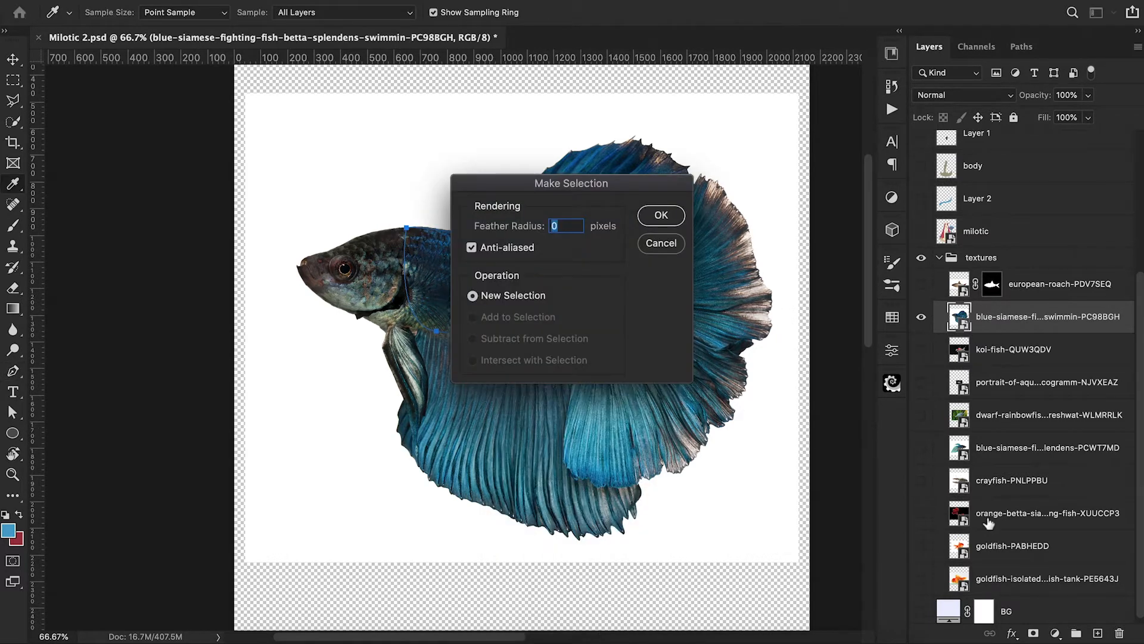
{"action": "left_click", "coordinate": [661, 215]}
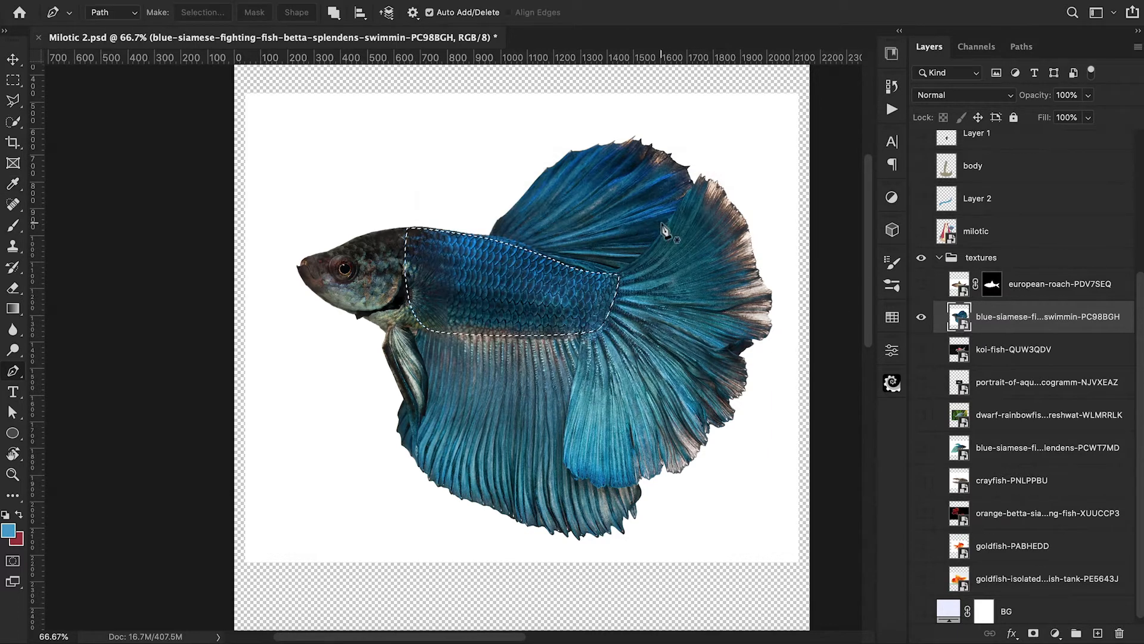
{"action": "left_click", "coordinate": [1033, 632]}
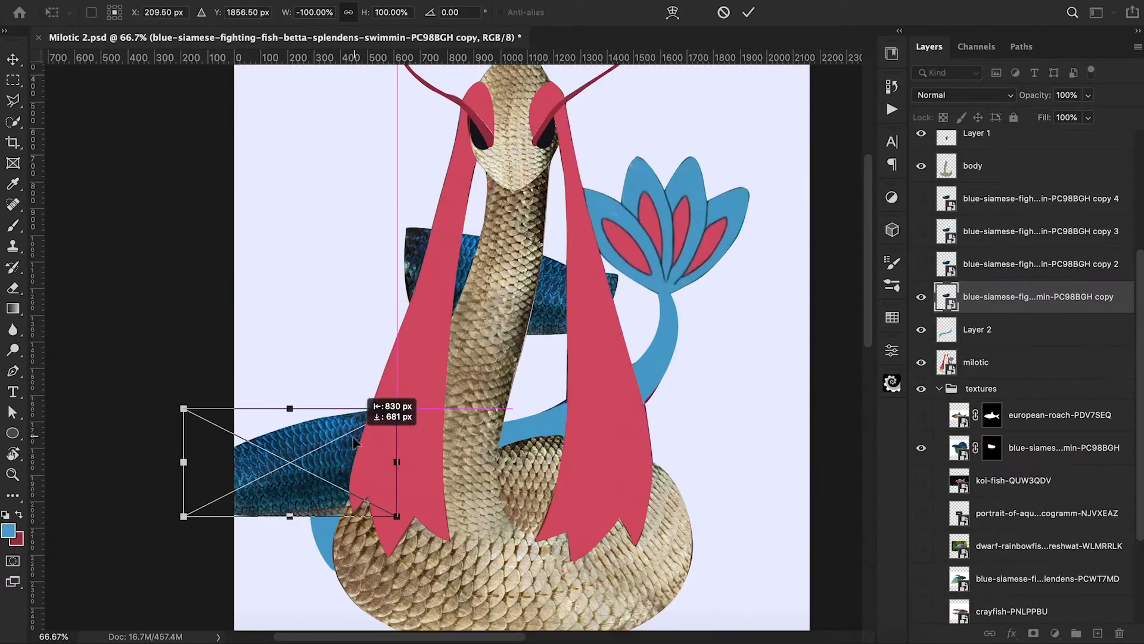
Move the flipped first betta copy over the tail coil behind the body and warp its edges to follow the coil's curve.
{"action": "mouse_move", "coordinate": [358, 391]}
{"action": "left_mouse_down"}
{"action": "mouse_move", "coordinate": [409, 426]}
{"action": "mouse_move", "coordinate": [355, 372]}
{"action": "left_mouse_up"}
{"action": "left_click_drag", "start_coordinate": [402, 410], "coordinate": [334, 459]}
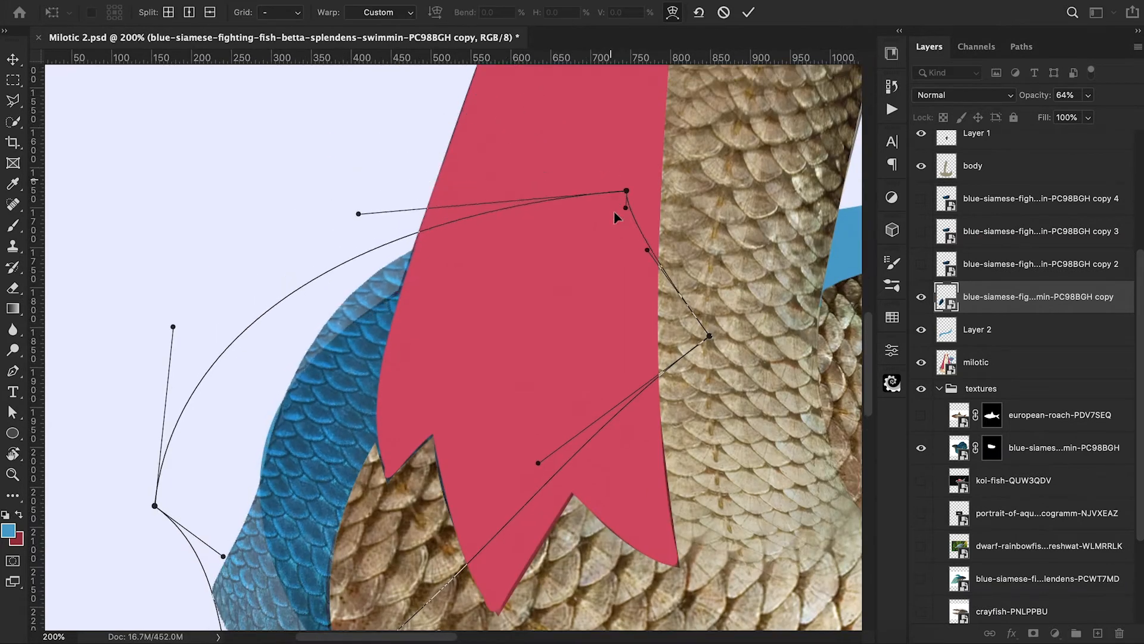
{"action": "left_click_drag", "start_coordinate": [329, 524], "coordinate": [370, 354]}
{"action": "left_click_drag", "start_coordinate": [172, 326], "coordinate": [125, 446]}
{"action": "left_click_drag", "start_coordinate": [228, 555], "coordinate": [207, 353]}
{"action": "left_click_drag", "start_coordinate": [253, 604], "coordinate": [311, 582]}
{"action": "left_click_drag", "start_coordinate": [136, 304], "coordinate": [149, 264]}
{"action": "mouse_move", "coordinate": [207, 352]}
{"action": "left_mouse_down"}
{"action": "mouse_move", "coordinate": [162, 381]}
{"action": "mouse_move", "coordinate": [193, 345]}
{"action": "left_mouse_up"}
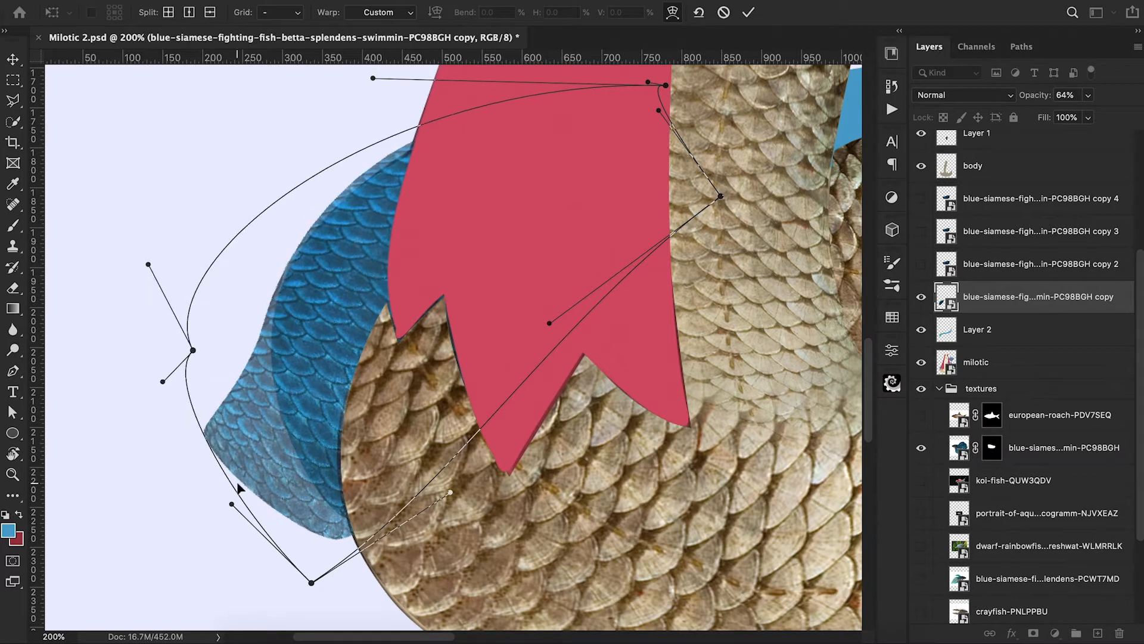
{"action": "left_click_drag", "start_coordinate": [231, 503], "coordinate": [285, 458]}
{"action": "left_click_drag", "start_coordinate": [191, 362], "coordinate": [172, 321]}
{"action": "left_click_drag", "start_coordinate": [148, 264], "coordinate": [156, 288]}
{"action": "left_click_drag", "start_coordinate": [193, 345], "coordinate": [199, 329]}
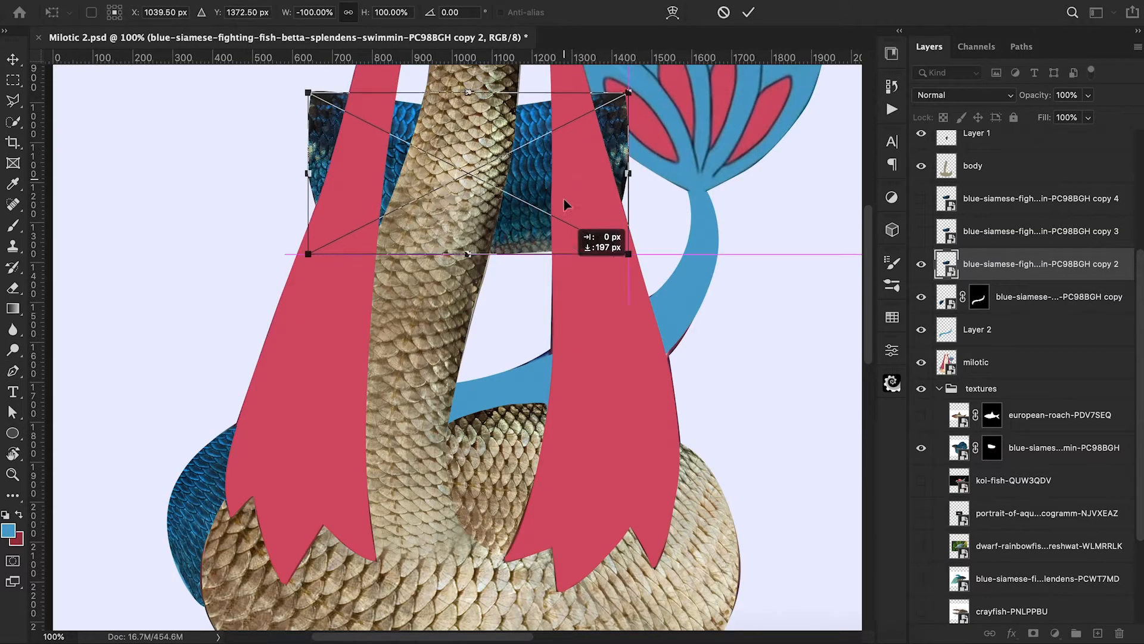
Position the second betta copy over the tail section behind the neck and warp it so the scales curve along that section.
{"action": "left_click_drag", "start_coordinate": [563, 198], "coordinate": [588, 363]}
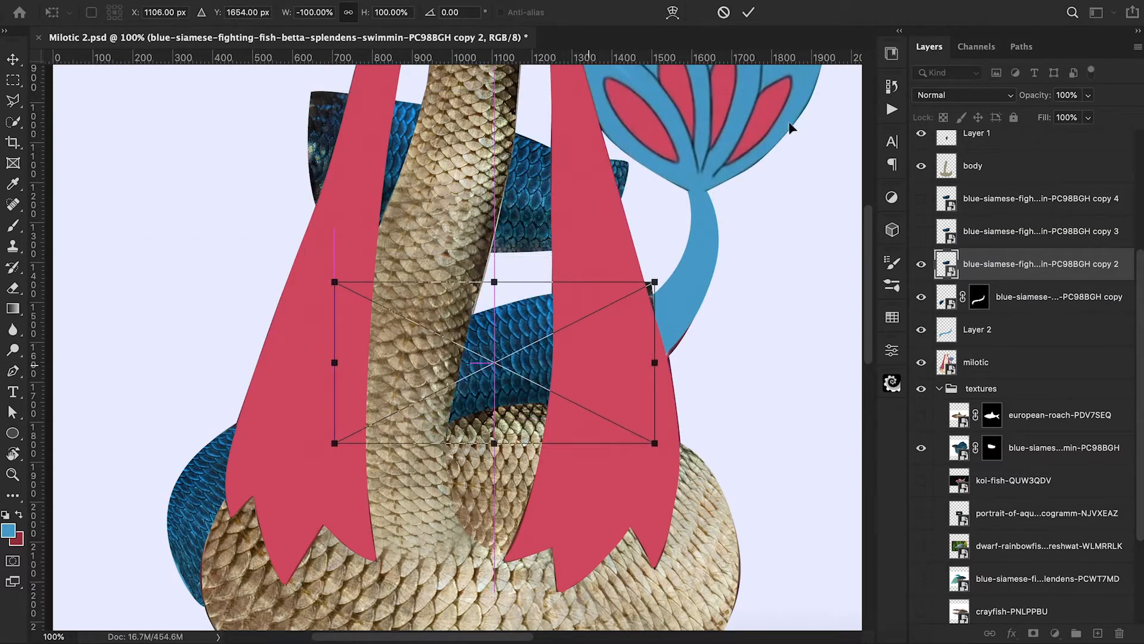
{"action": "left_click", "coordinate": [747, 12]}
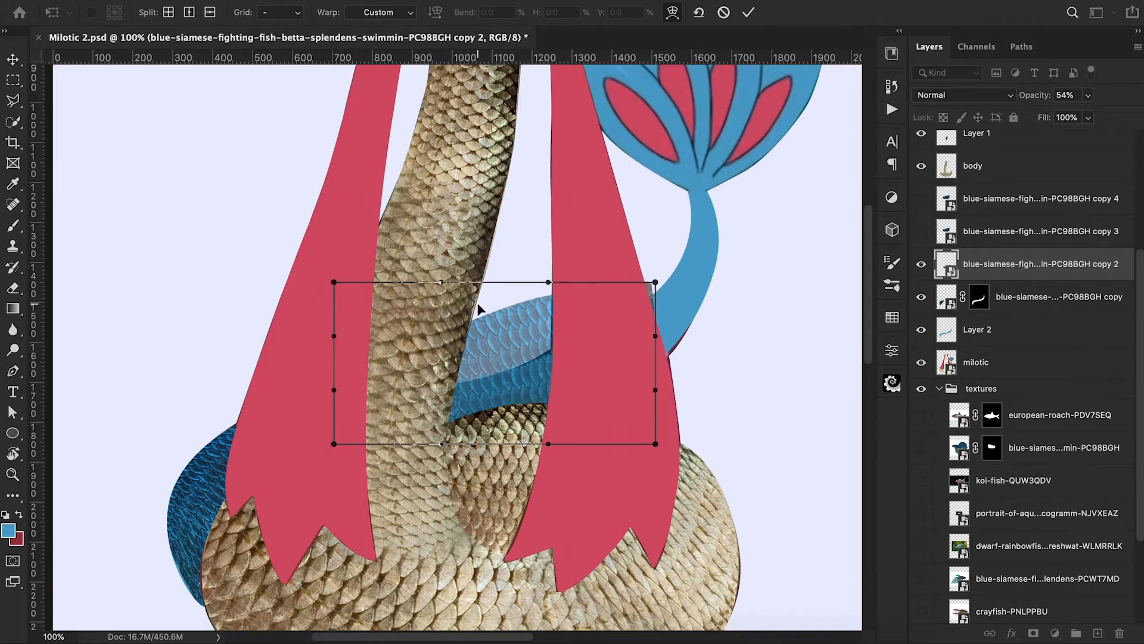
{"action": "left_click_drag", "start_coordinate": [477, 306], "coordinate": [485, 358]}
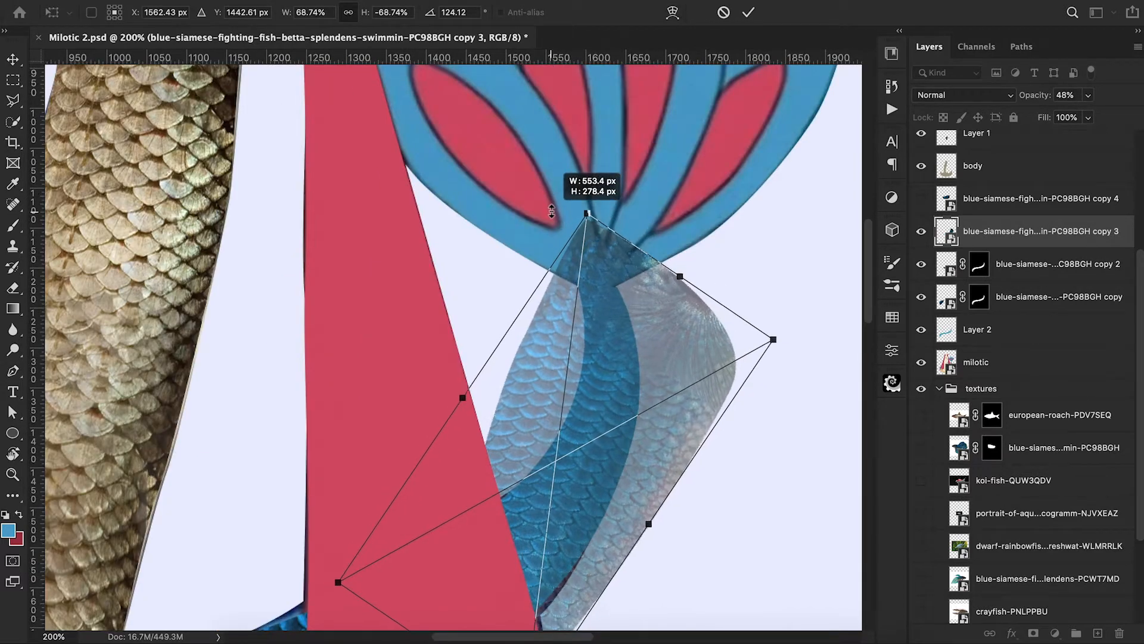
Scale the third betta copy to about 67% and rotate it to about 117° over the upper tail below the fan.
{"action": "left_click_drag", "start_coordinate": [587, 222], "coordinate": [549, 219]}
{"action": "left_click_drag", "start_coordinate": [771, 417], "coordinate": [760, 393]}
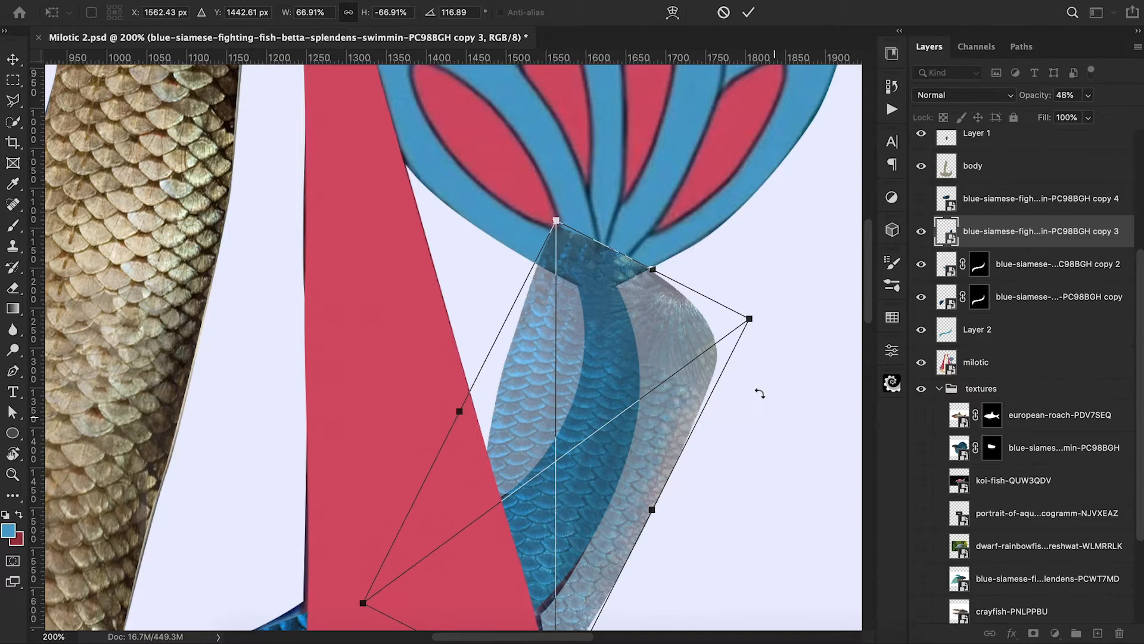
{"action": "left_click_drag", "start_coordinate": [618, 491], "coordinate": [621, 495]}
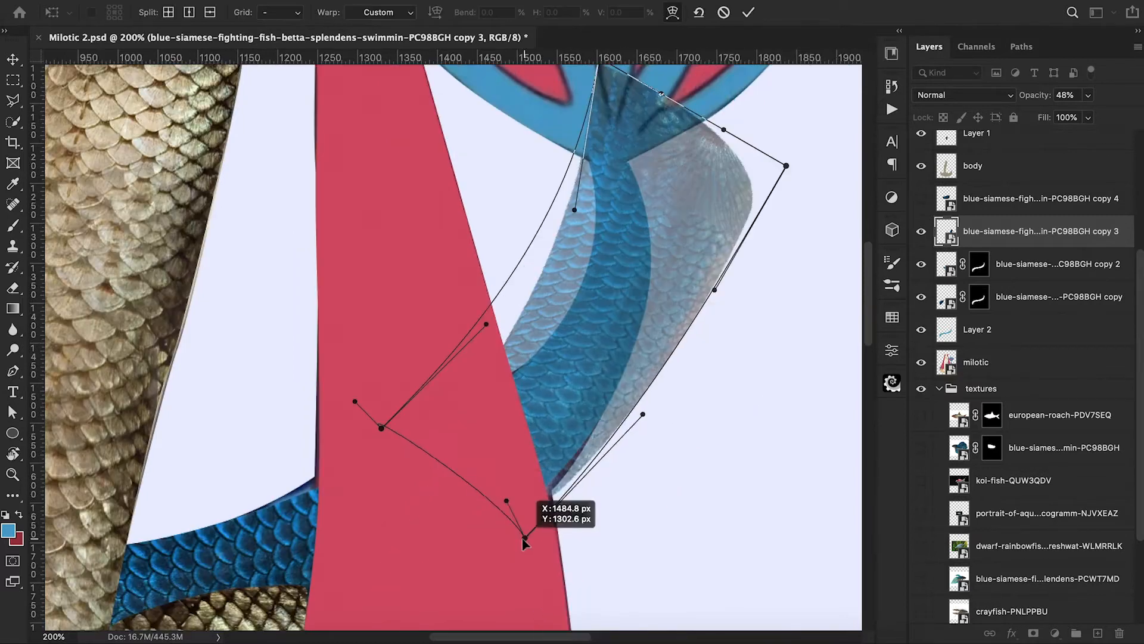
Warp the third betta copy's corners and handles so it narrows toward the fan and follows the upper tail's curve.
{"action": "left_click_drag", "start_coordinate": [524, 536], "coordinate": [514, 540]}
{"action": "left_click_drag", "start_coordinate": [785, 168], "coordinate": [648, 125]}
{"action": "left_click_drag", "start_coordinate": [723, 130], "coordinate": [627, 111]}
{"action": "left_click_drag", "start_coordinate": [714, 290], "coordinate": [674, 266]}
{"action": "scroll", "coordinate": [673, 267], "scroll_direction": "up", "scroll_amount": 4}
{"action": "left_click_drag", "start_coordinate": [599, 171], "coordinate": [580, 187]}
{"action": "left_click_drag", "start_coordinate": [660, 206], "coordinate": [636, 276]}
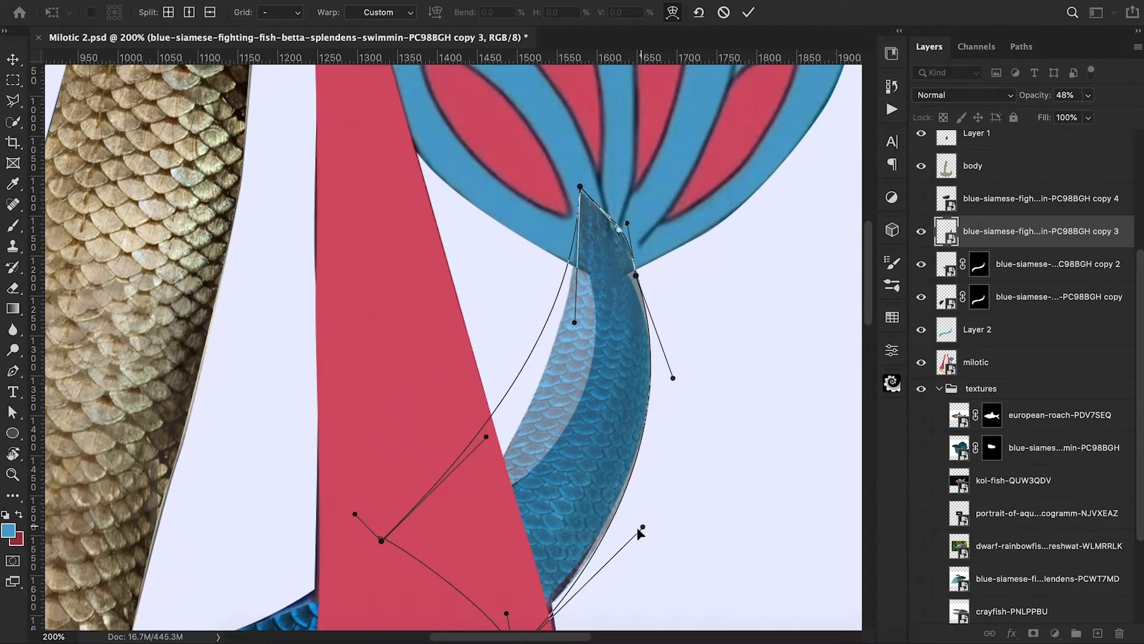
{"action": "left_click_drag", "start_coordinate": [644, 528], "coordinate": [635, 556]}
{"action": "mouse_move", "coordinate": [536, 378]}
{"action": "left_mouse_down"}
{"action": "mouse_move", "coordinate": [530, 390]}
{"action": "mouse_move", "coordinate": [543, 400]}
{"action": "left_mouse_up"}
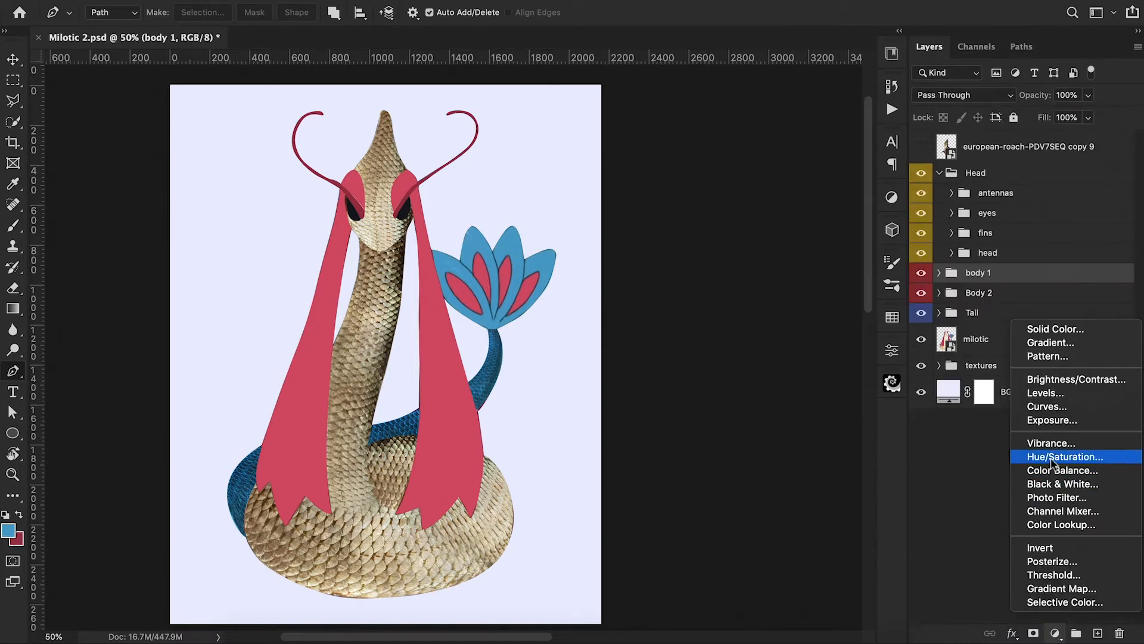
Add a Hue/Saturation adjustment clipped to the body 1 group with Lightness set to +30.
{"action": "left_click", "coordinate": [1040, 460]}
{"action": "left_click", "coordinate": [954, 294], "text": "alt"}
{"action": "left_click_drag", "start_coordinate": [756, 517], "coordinate": [784, 527]}
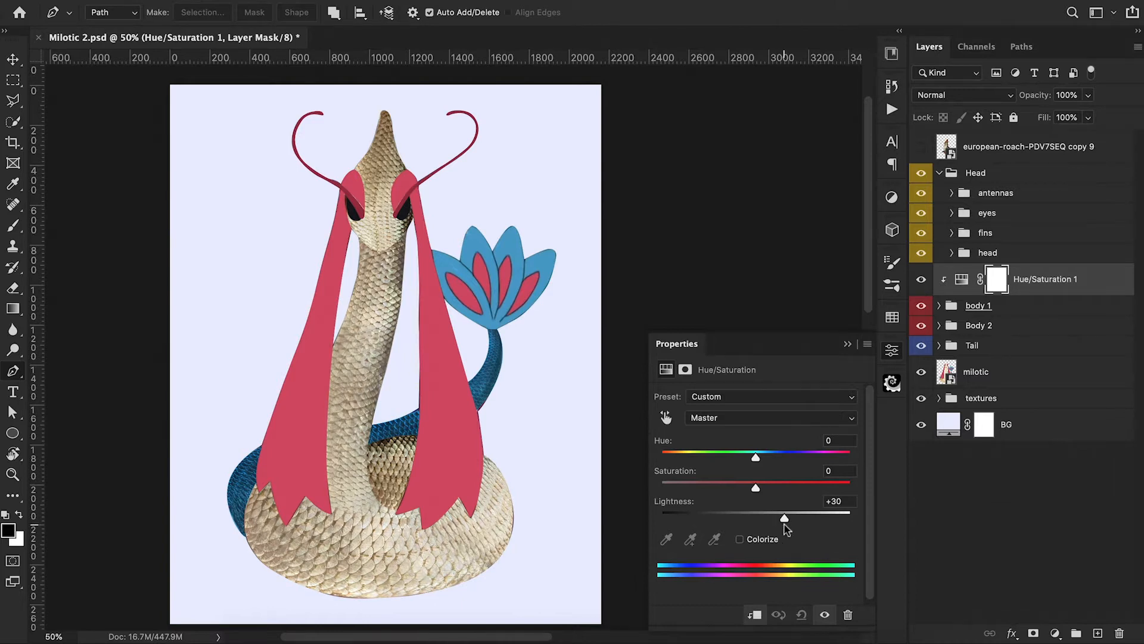
{"action": "left_click", "coordinate": [848, 344]}
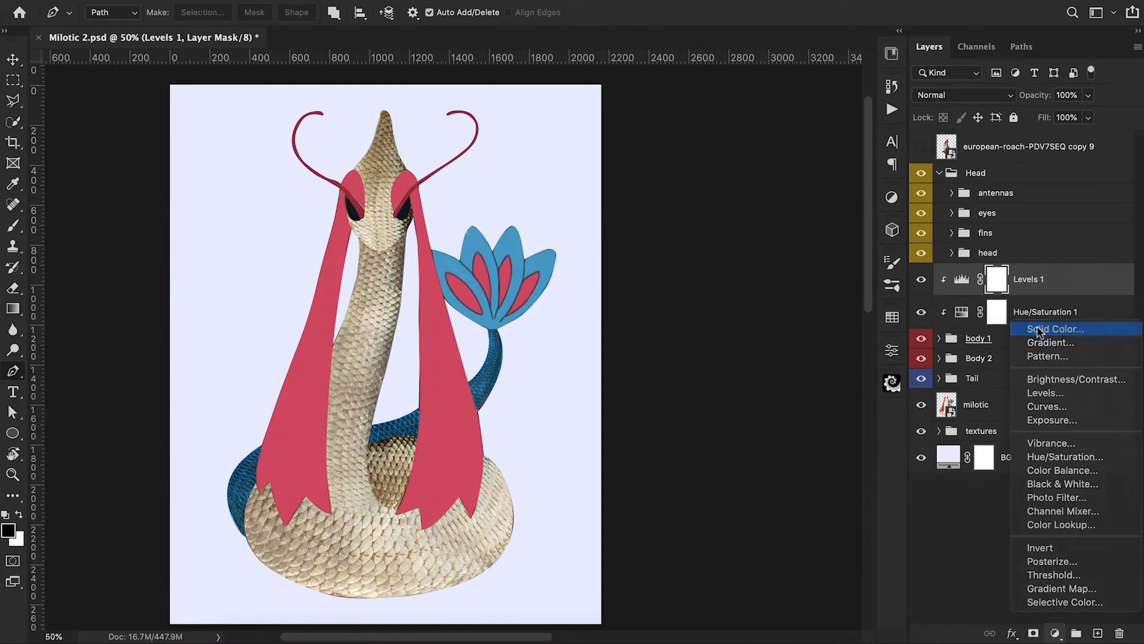
Add a Solid Color fill layer in a cream tone sampled from the head and clip it to the body 1 group.
{"action": "left_click", "coordinate": [981, 396]}
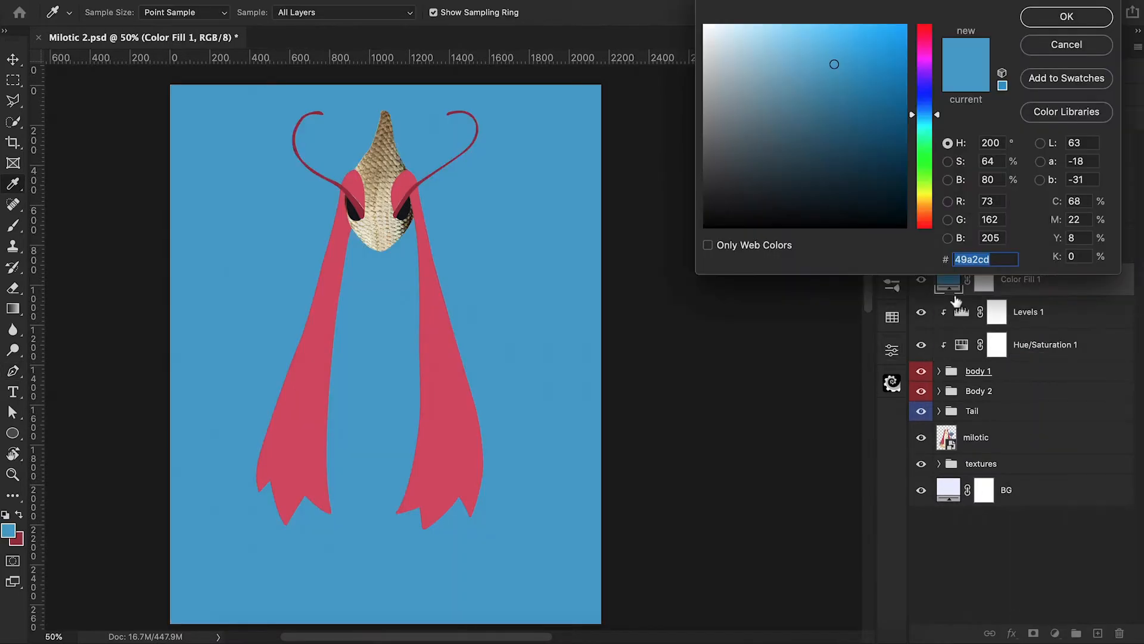
{"action": "left_click", "coordinate": [391, 208]}
{"action": "left_click", "coordinate": [1066, 22]}
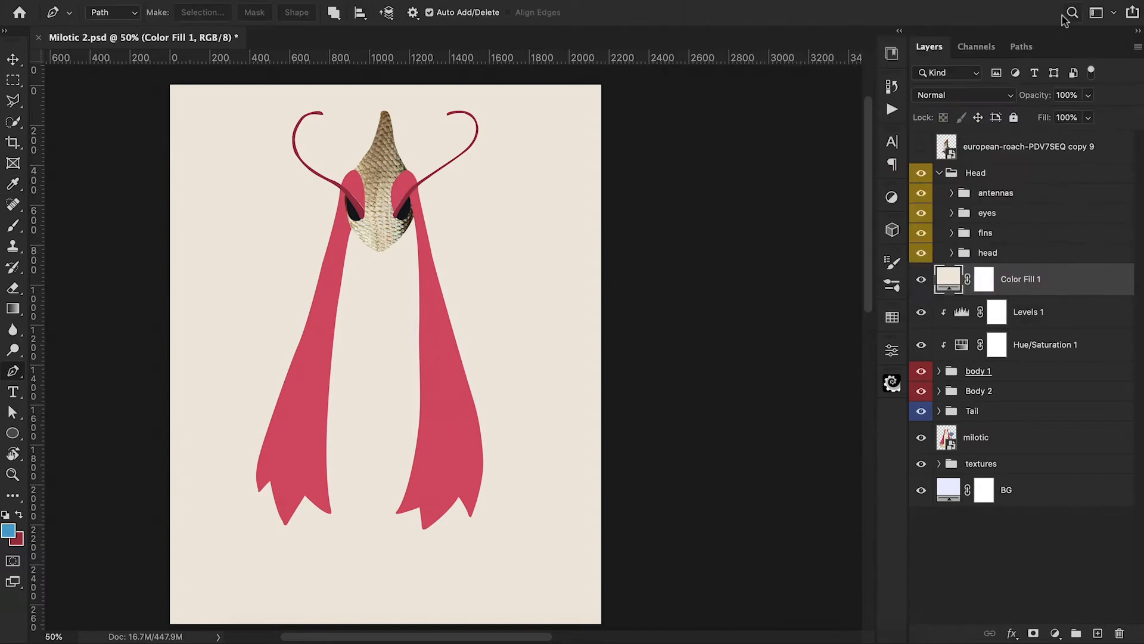
{"action": "left_click", "coordinate": [948, 295], "text": "alt"}
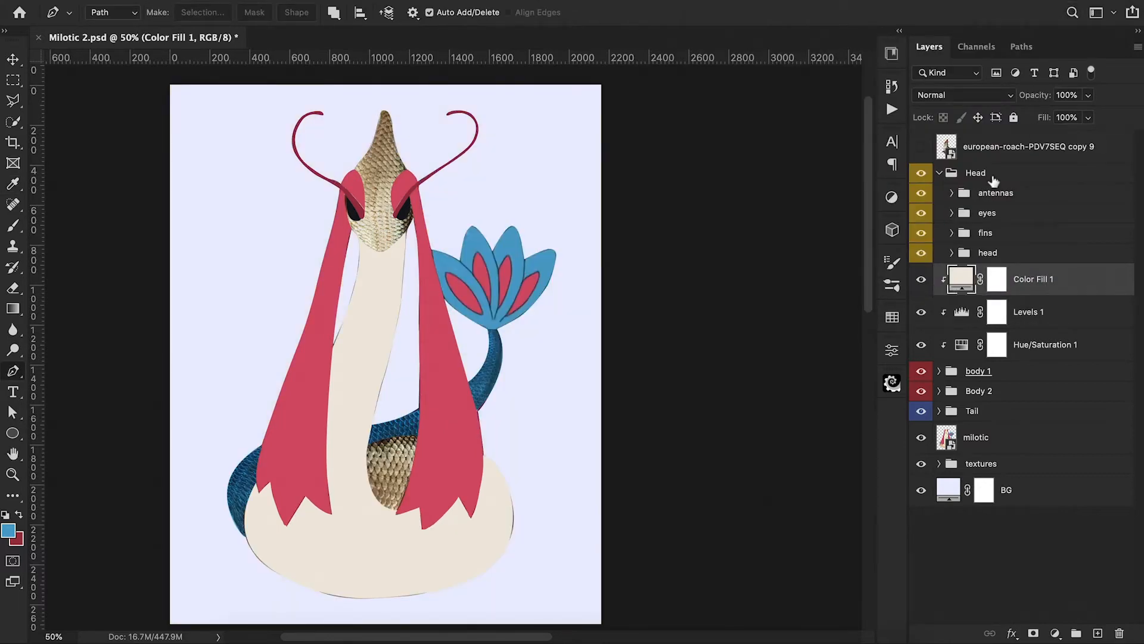
Set the cream fill layer's blend mode to Hard Light and reduce its opacity.
{"action": "left_click", "coordinate": [953, 95]}
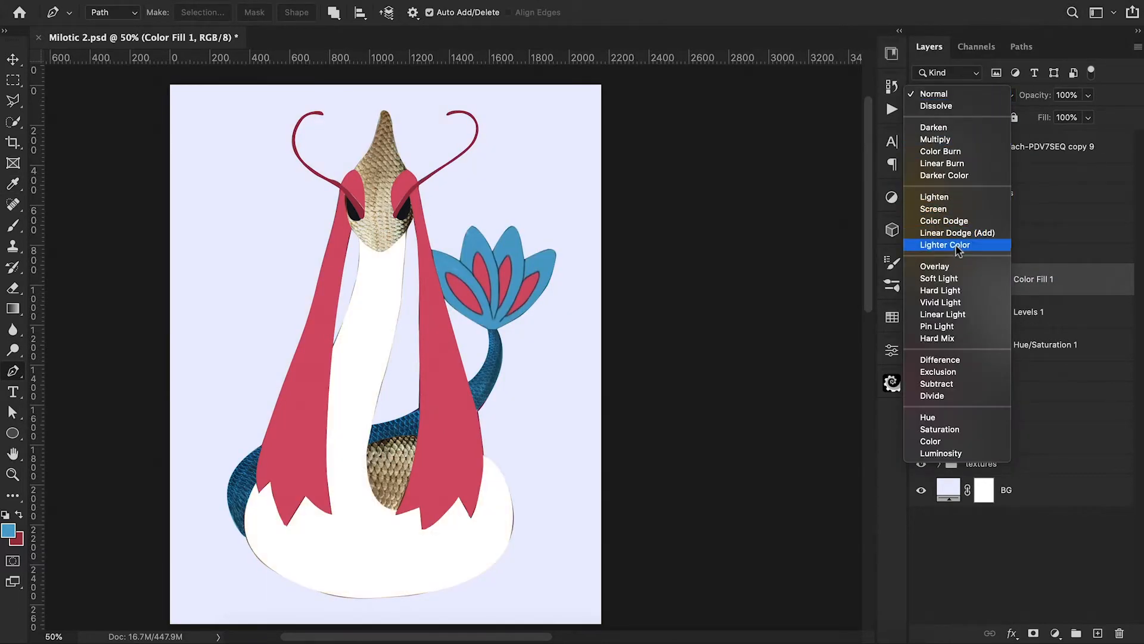
{"action": "left_click", "coordinate": [944, 290]}
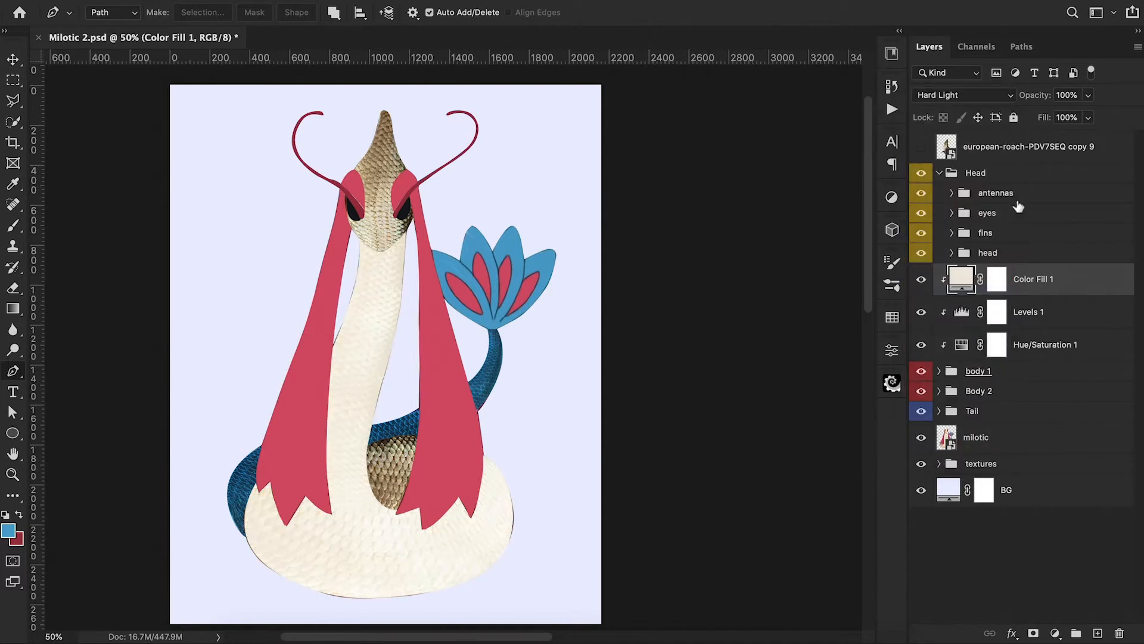
{"action": "left_click_drag", "start_coordinate": [1038, 96], "coordinate": [994, 119]}
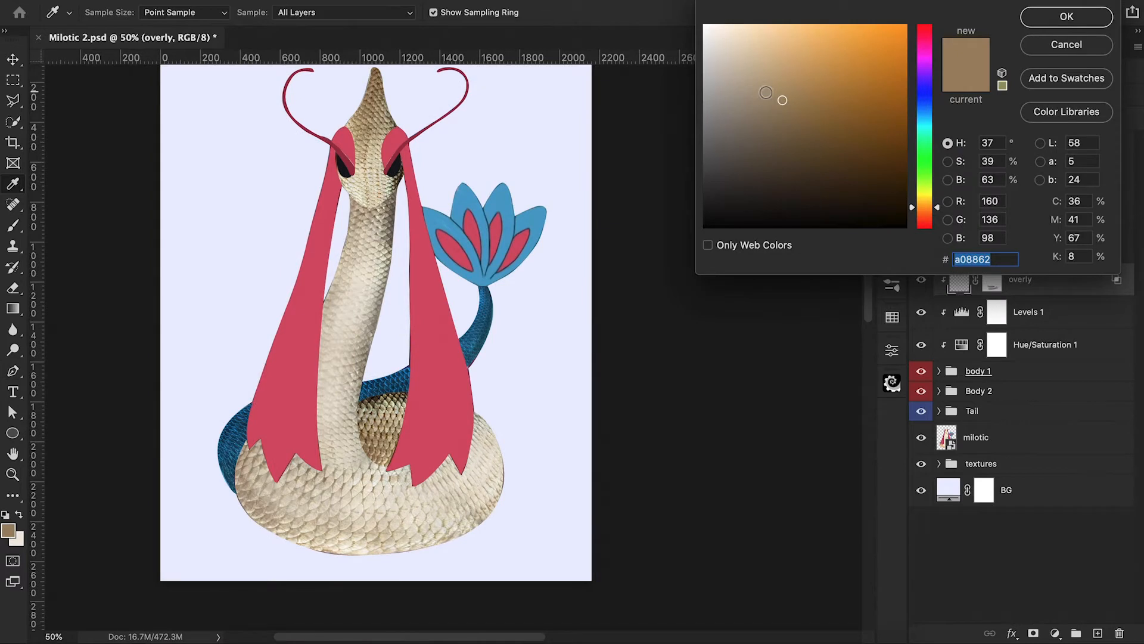
Choose a light brown foreground color, then add a new layer above overly and clip it to the body.
{"action": "left_click", "coordinate": [766, 93]}
{"action": "left_click", "coordinate": [1056, 17]}
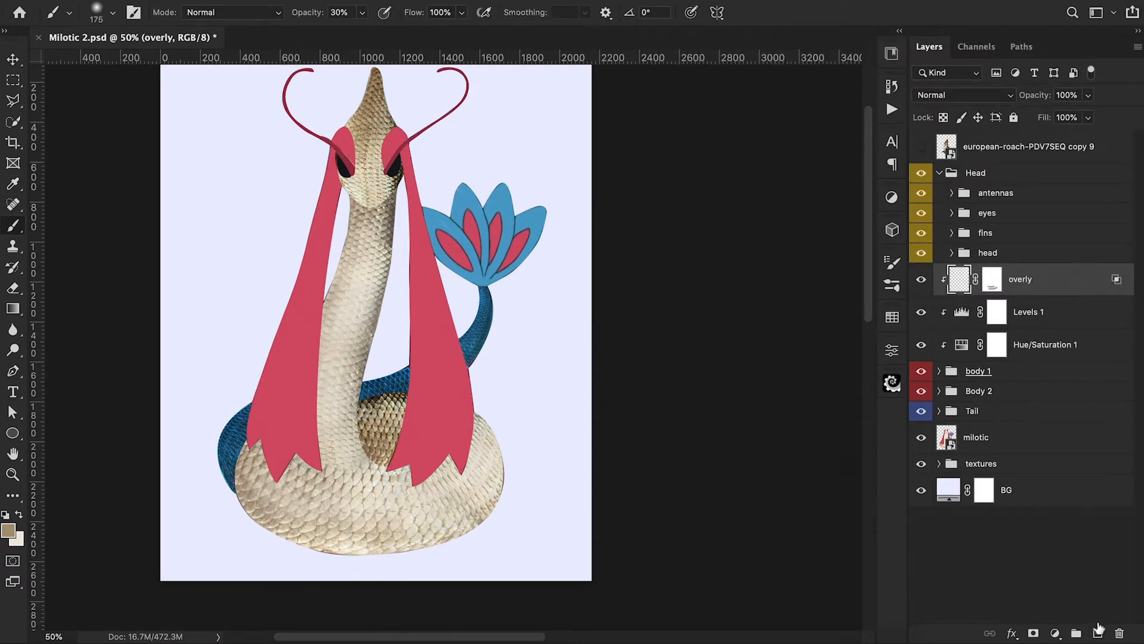
{"action": "left_click", "coordinate": [1097, 634]}
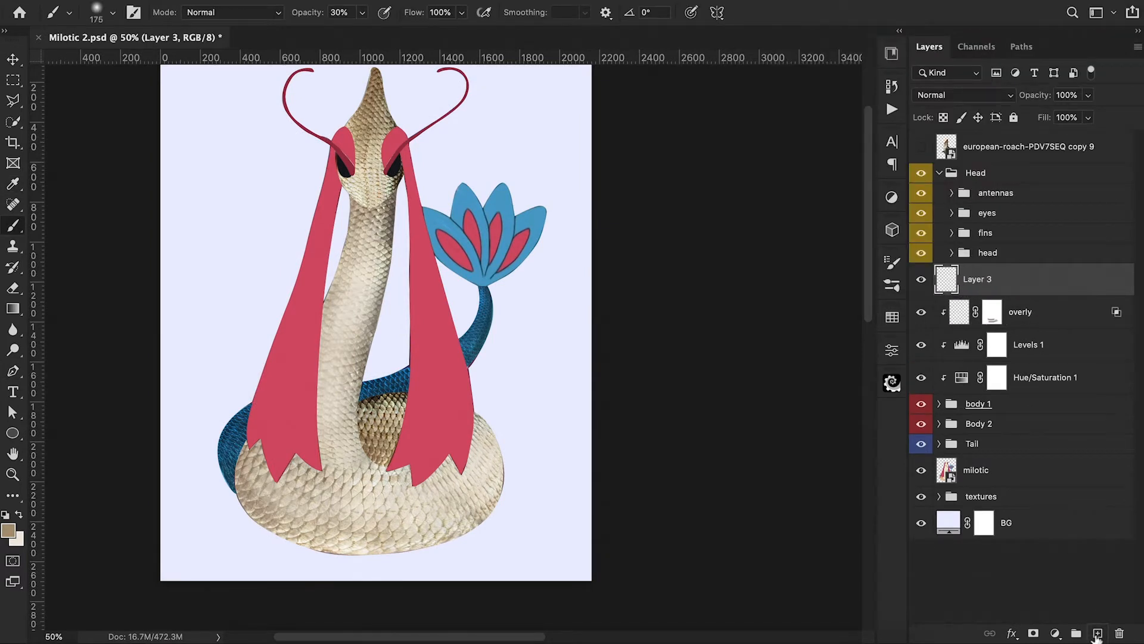
{"action": "left_click", "coordinate": [942, 296], "text": "alt"}
Brush light brown shading on Layer 3 at 20% opacity along the neck's edge and around the coil's outer and upper edges.
{"action": "mouse_move", "coordinate": [398, 202]}
{"action": "left_mouse_down"}
{"action": "mouse_move", "coordinate": [397, 247]}
{"action": "mouse_move", "coordinate": [368, 277]}
{"action": "left_mouse_up"}
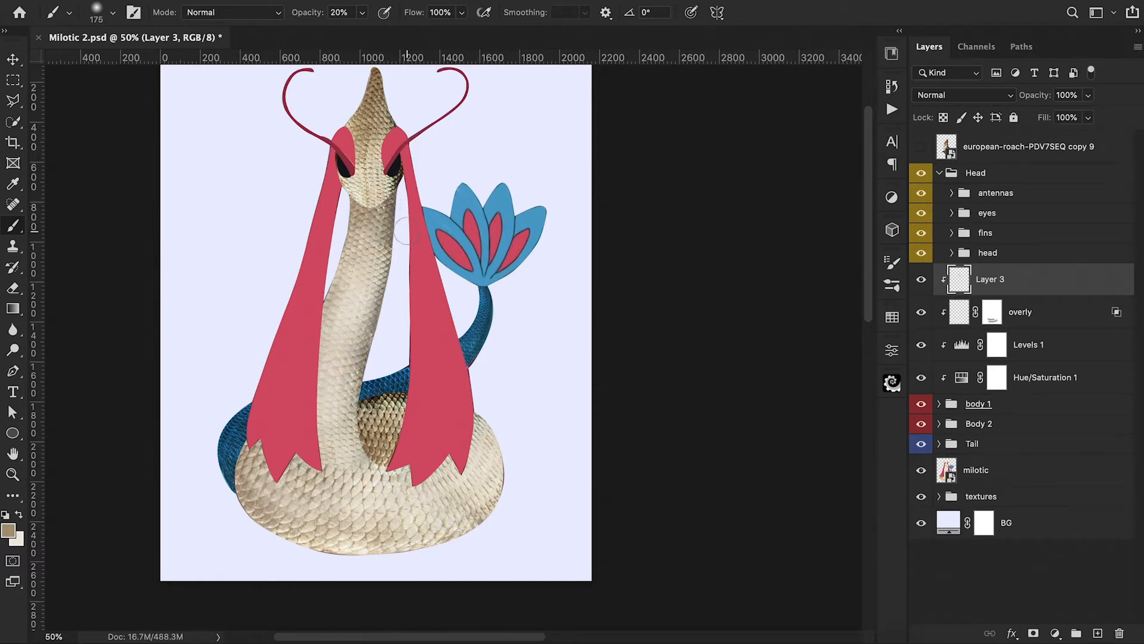
{"action": "mouse_move", "coordinate": [239, 426]}
{"action": "left_mouse_down"}
{"action": "mouse_move", "coordinate": [235, 502]}
{"action": "mouse_move", "coordinate": [264, 534]}
{"action": "mouse_move", "coordinate": [329, 551]}
{"action": "mouse_move", "coordinate": [286, 547]}
{"action": "mouse_move", "coordinate": [530, 518]}
{"action": "mouse_move", "coordinate": [342, 571]}
{"action": "mouse_move", "coordinate": [501, 514]}
{"action": "mouse_move", "coordinate": [510, 521]}
{"action": "left_mouse_up"}
{"action": "left_click_drag", "start_coordinate": [516, 475], "coordinate": [336, 568]}
{"action": "left_click_drag", "start_coordinate": [431, 547], "coordinate": [310, 541]}
{"action": "left_click_drag", "start_coordinate": [377, 562], "coordinate": [308, 548]}
{"action": "mouse_move", "coordinate": [315, 471]}
{"action": "left_mouse_down"}
{"action": "mouse_move", "coordinate": [411, 478]}
{"action": "mouse_move", "coordinate": [357, 495]}
{"action": "left_mouse_up"}
{"action": "left_click_drag", "start_coordinate": [456, 464], "coordinate": [338, 486]}
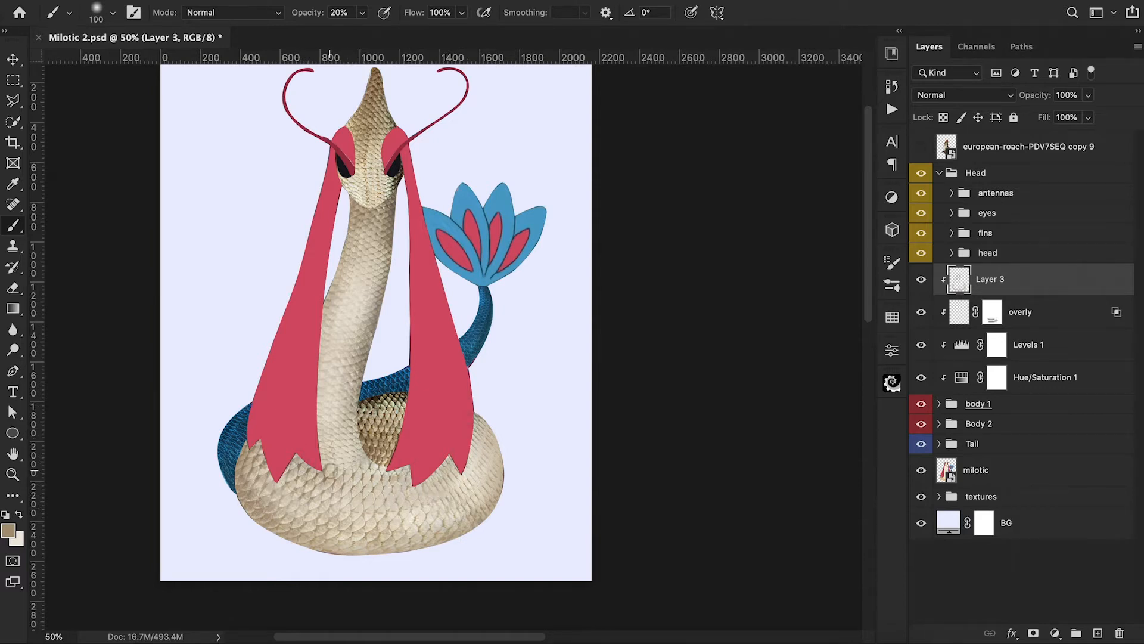
Shade the coil's upper edge and the base of the neck on Layer 3, enlarging the brush to 175 for the neck.
{"action": "mouse_move", "coordinate": [278, 448]}
{"action": "left_mouse_down"}
{"action": "mouse_move", "coordinate": [388, 486]}
{"action": "mouse_move", "coordinate": [422, 455]}
{"action": "left_mouse_up"}
{"action": "key", "text": "bracketright"}
{"action": "key", "text": "bracketright"}
{"action": "key", "text": "bracketright"}
{"action": "mouse_move", "coordinate": [357, 422]}
{"action": "left_mouse_down"}
{"action": "mouse_move", "coordinate": [352, 403]}
{"action": "mouse_move", "coordinate": [350, 446]}
{"action": "left_mouse_up"}
{"action": "mouse_move", "coordinate": [344, 387]}
{"action": "left_mouse_down"}
{"action": "mouse_move", "coordinate": [350, 442]}
{"action": "mouse_move", "coordinate": [384, 470]}
{"action": "left_mouse_up"}
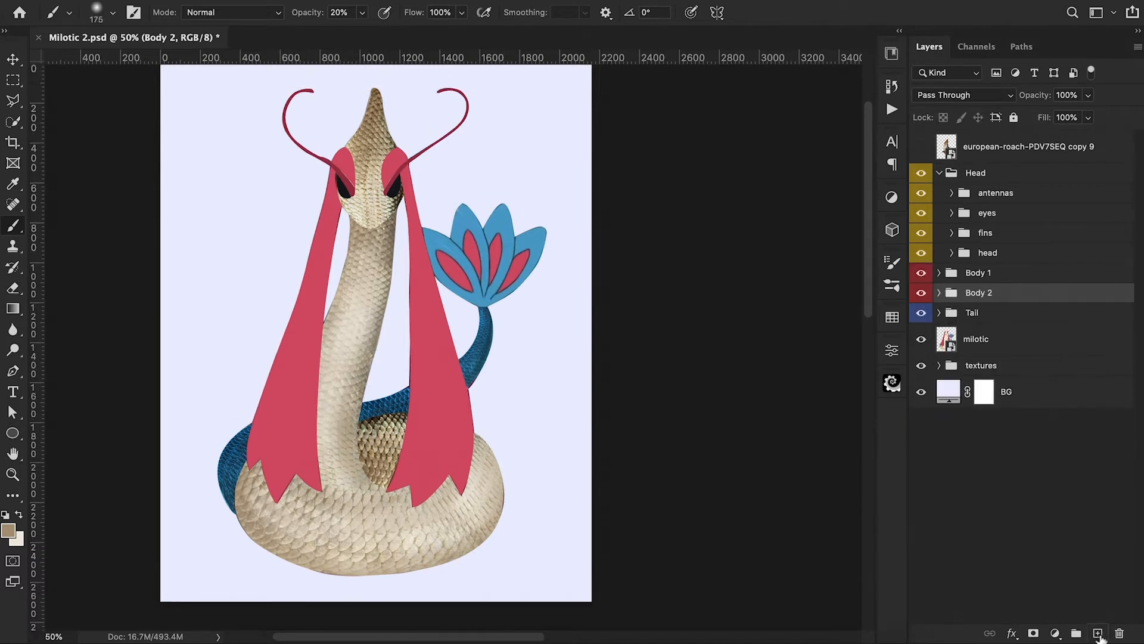
Add a new layer clipped to the Body 2 group and brush a sampled cream tone over the rear coil at 30% opacity.
{"action": "key", "text": "super+alt+shift+n"}
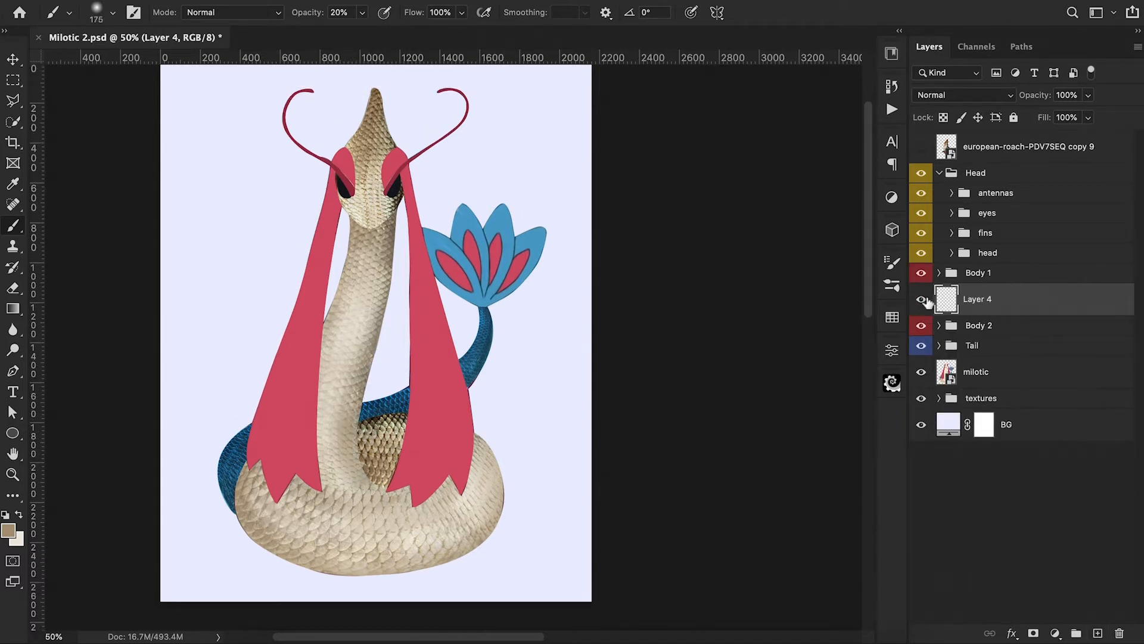
{"action": "left_click", "coordinate": [944, 313], "text": "alt"}
{"action": "left_click", "coordinate": [398, 514], "text": "alt"}
{"action": "key", "text": "3"}
{"action": "mouse_move", "coordinate": [397, 411]}
{"action": "left_mouse_down"}
{"action": "mouse_move", "coordinate": [394, 462]}
{"action": "mouse_move", "coordinate": [370, 479]}
{"action": "left_mouse_up"}
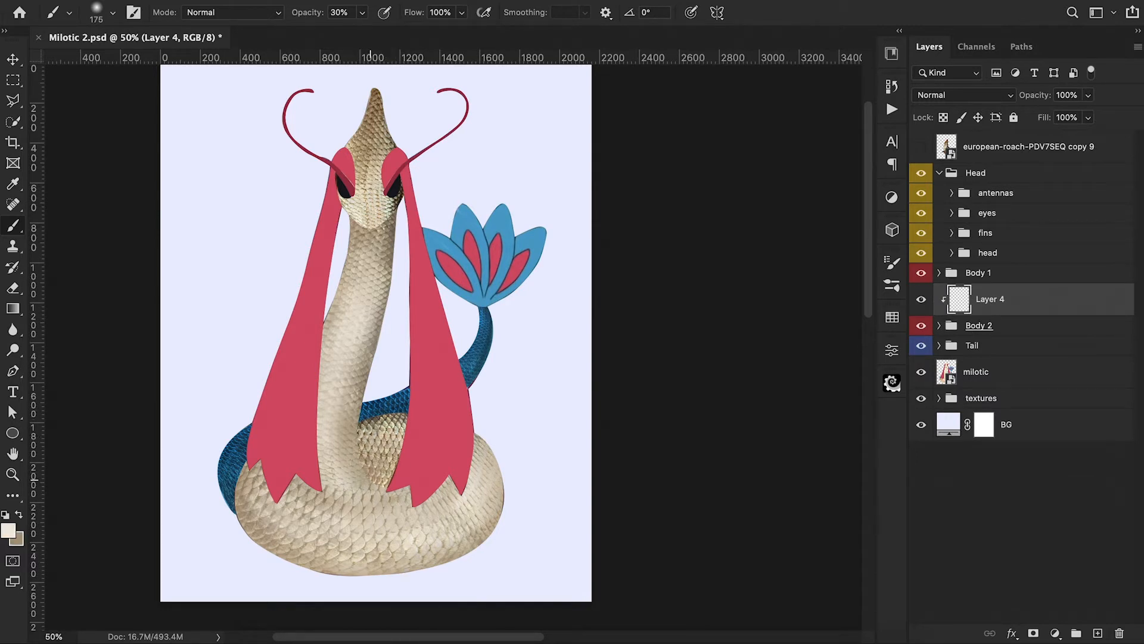
Add another layer clipped to Body 2 and brush light brown shading along the bottom of the rear coil at 30% opacity.
{"action": "key", "text": "x"}
{"action": "left_click", "coordinate": [1098, 633]}
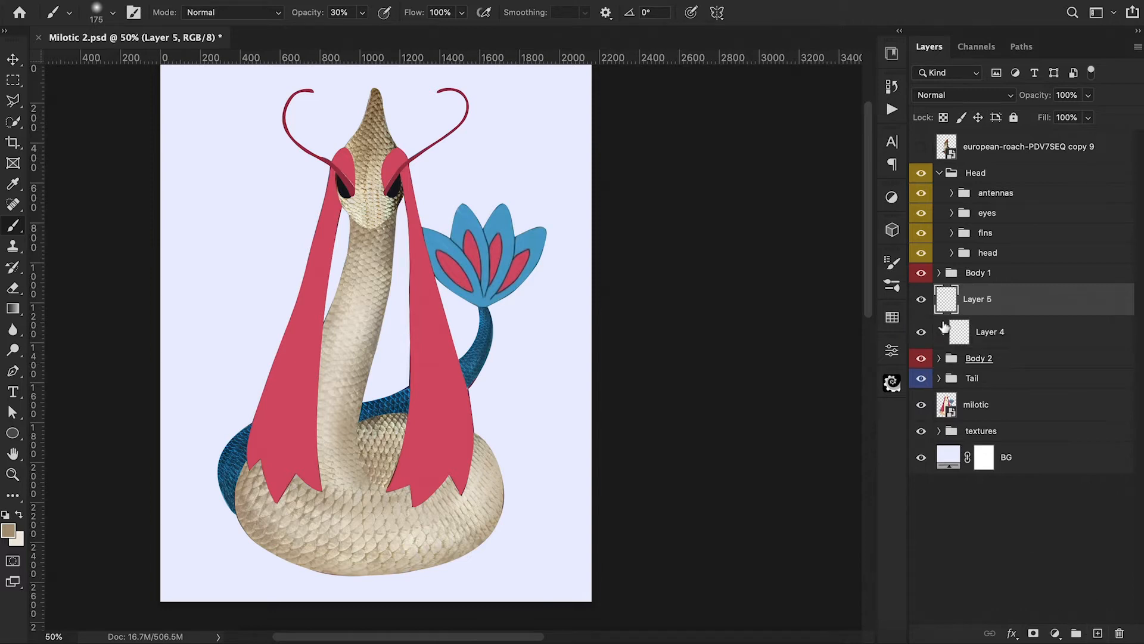
{"action": "left_click", "coordinate": [943, 314], "text": "alt"}
{"action": "left_click_drag", "start_coordinate": [367, 479], "coordinate": [402, 493]}
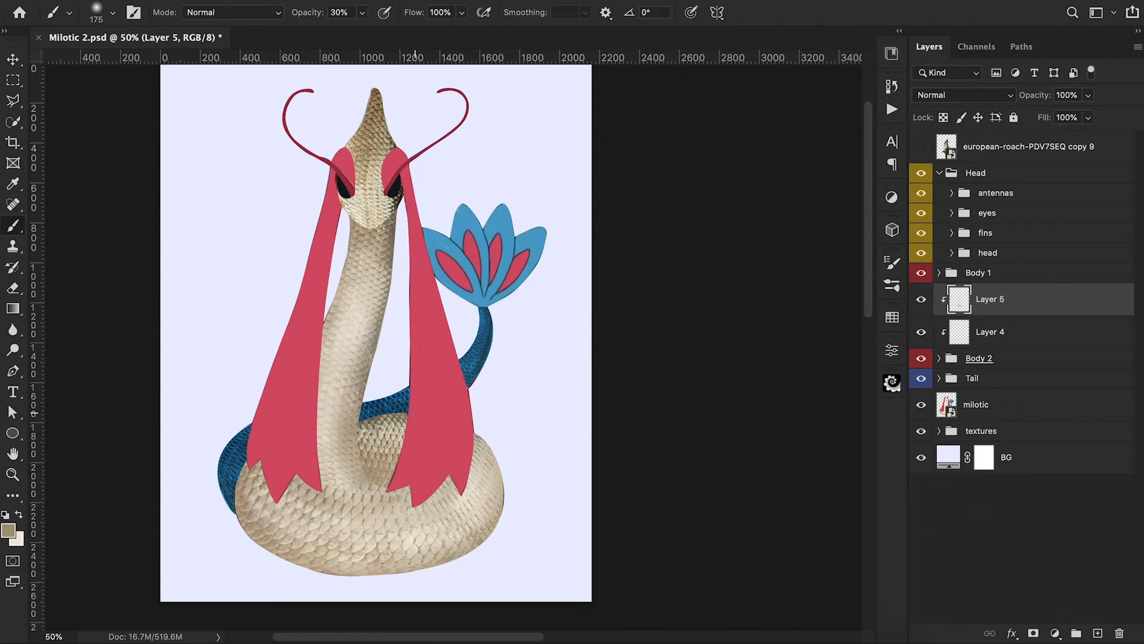
Add a Levels adjustment above overlay 2 in the Body 1 group, clip it, and set the midtones to 0.43.
{"action": "left_click", "coordinate": [1055, 633]}
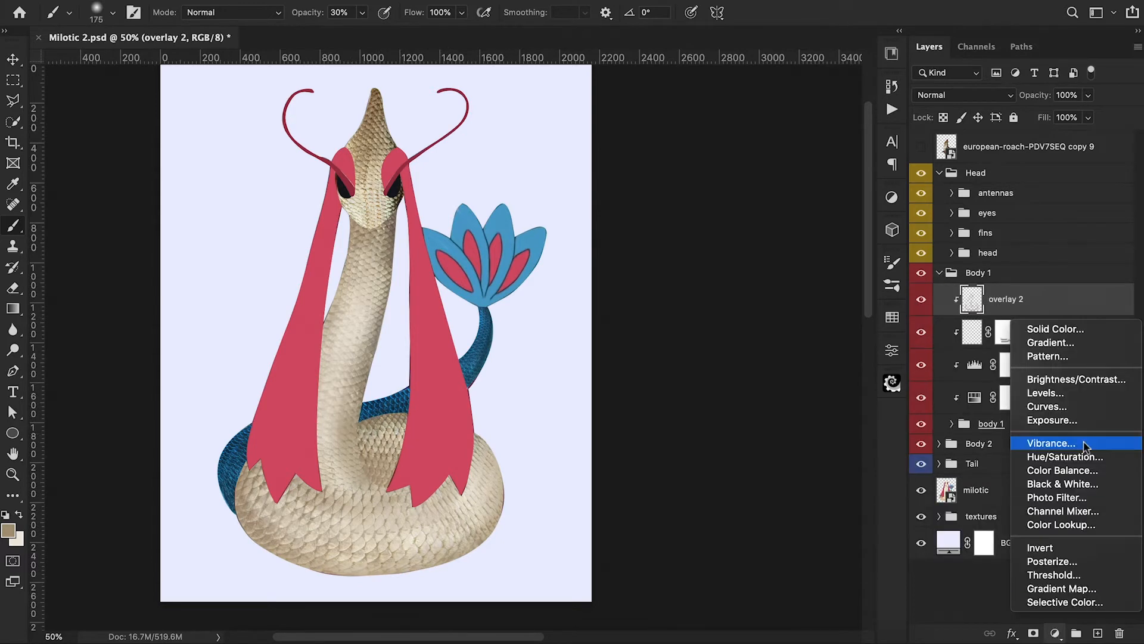
{"action": "left_click", "coordinate": [1047, 391]}
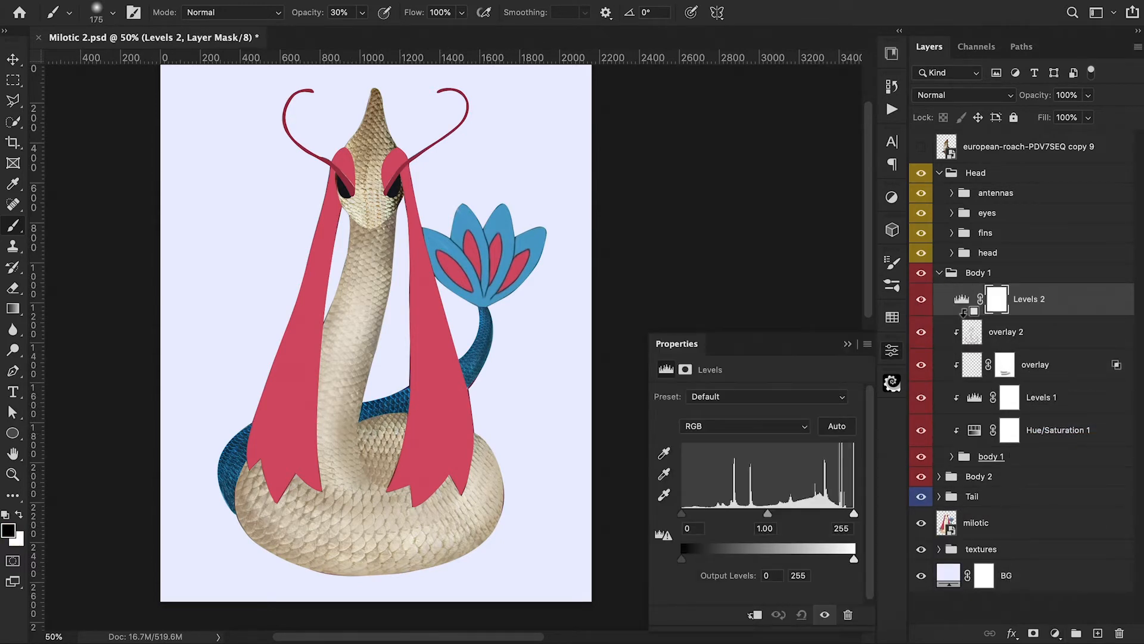
{"action": "left_click", "coordinate": [962, 314], "text": "alt"}
{"action": "left_click_drag", "start_coordinate": [766, 515], "coordinate": [811, 521]}
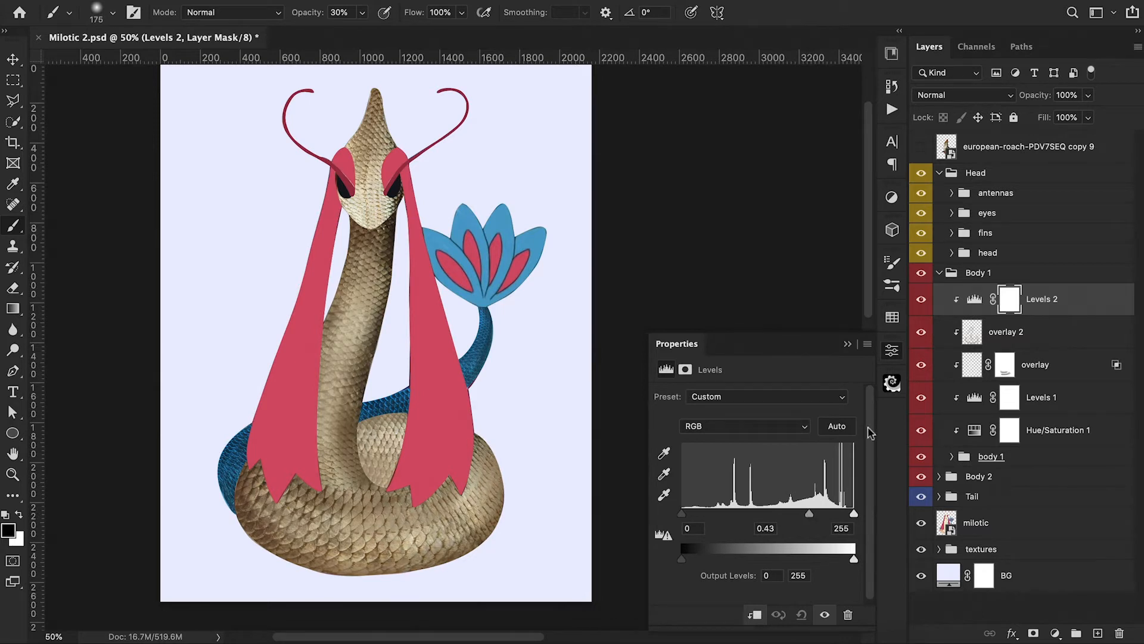
Invert the Levels 2 mask and paint white at 20% opacity to darken the edges of the neck and front coil.
{"action": "left_click", "coordinate": [847, 344]}
{"action": "key", "text": "ctrl+i"}
{"action": "key", "text": "x"}
{"action": "key", "text": "2"}
{"action": "left_click_drag", "start_coordinate": [395, 290], "coordinate": [367, 488]}
{"action": "left_click_drag", "start_coordinate": [341, 231], "coordinate": [334, 261]}
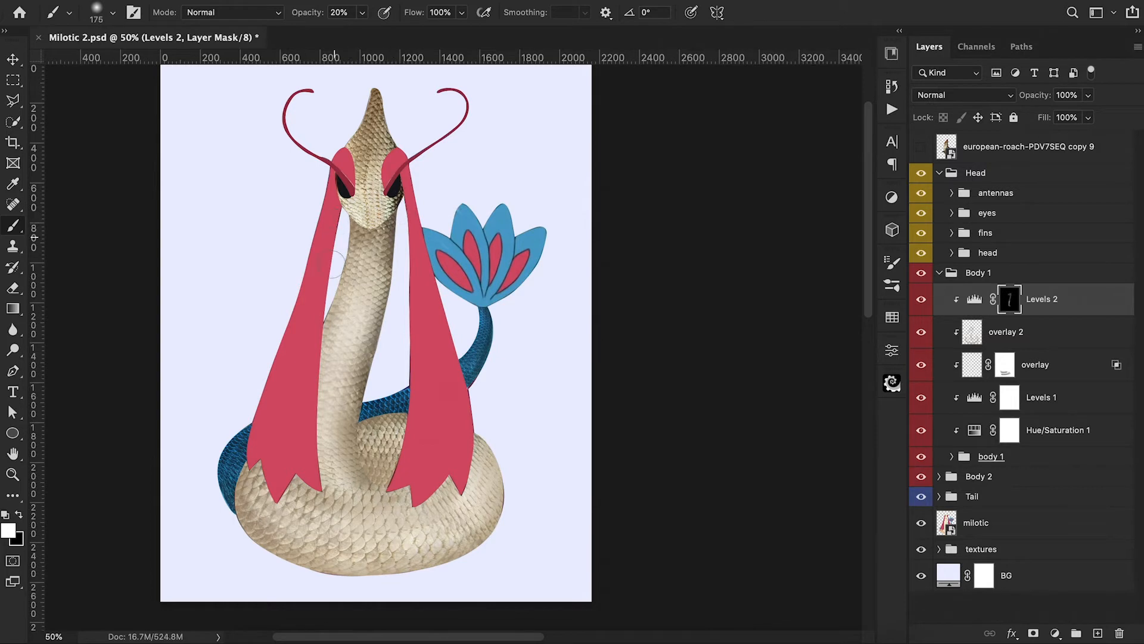
{"action": "mouse_move", "coordinate": [307, 334]}
{"action": "left_mouse_down"}
{"action": "mouse_move", "coordinate": [316, 300]}
{"action": "mouse_move", "coordinate": [307, 484]}
{"action": "left_mouse_up"}
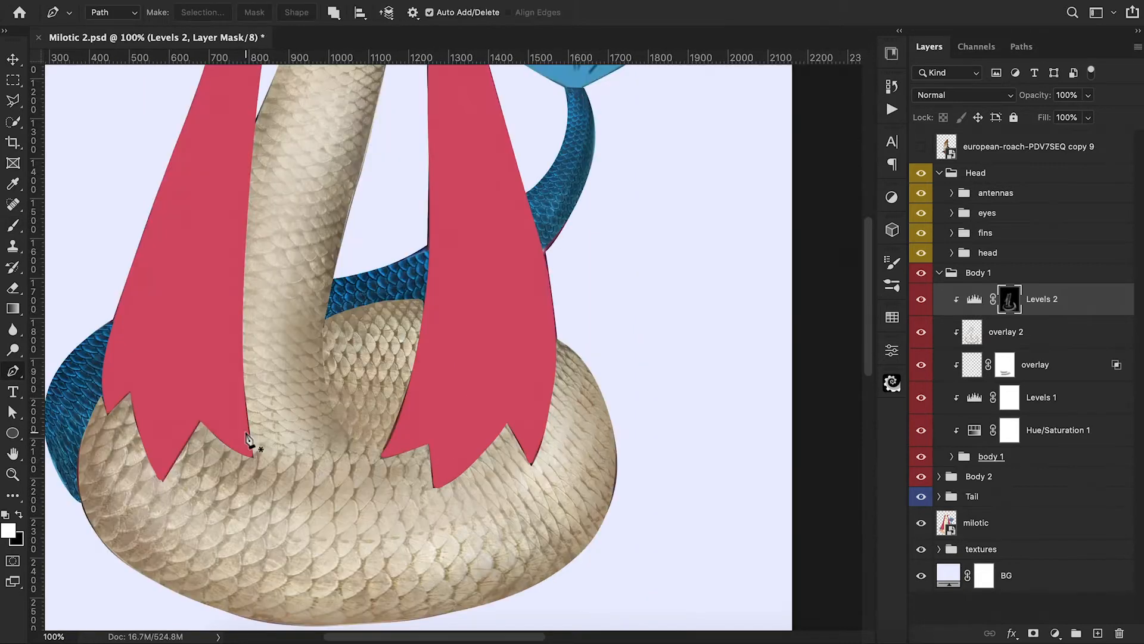
Draw a closed path along the front coil's upper rim around the neck base and turn it into a selection.
{"action": "left_click", "coordinate": [246, 432]}
{"action": "left_click_drag", "start_coordinate": [417, 443], "coordinate": [509, 417]}
{"action": "left_click", "coordinate": [336, 322]}
{"action": "left_click", "coordinate": [227, 386]}
{"action": "left_click", "coordinate": [245, 431]}
{"action": "right_click", "coordinate": [308, 386]}
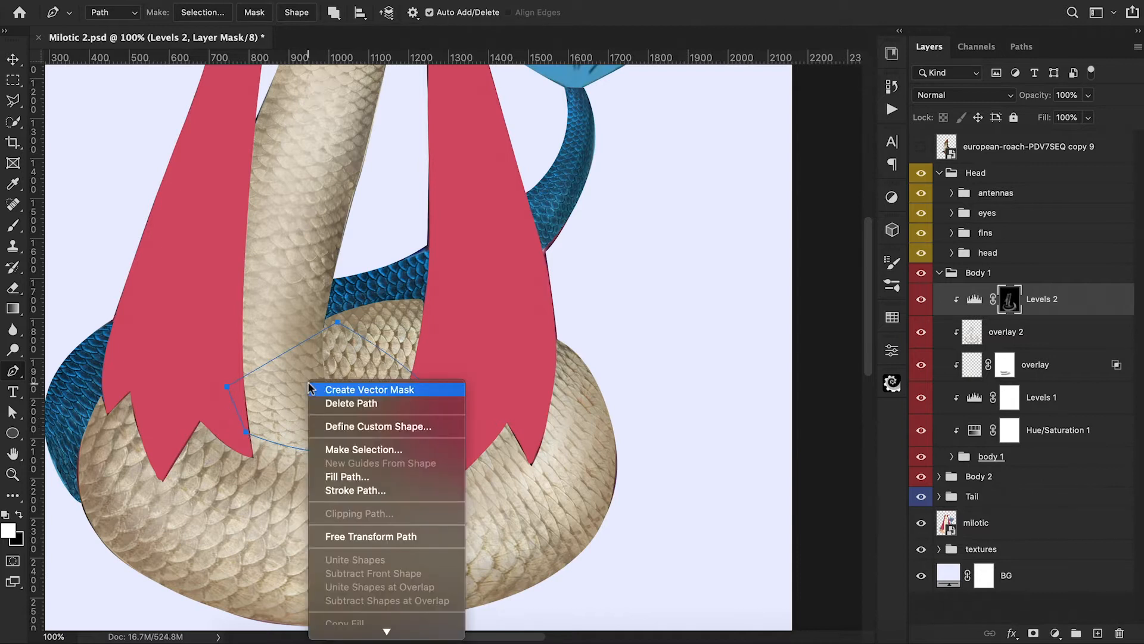
{"action": "left_click", "coordinate": [362, 449]}
{"action": "left_click", "coordinate": [670, 218]}
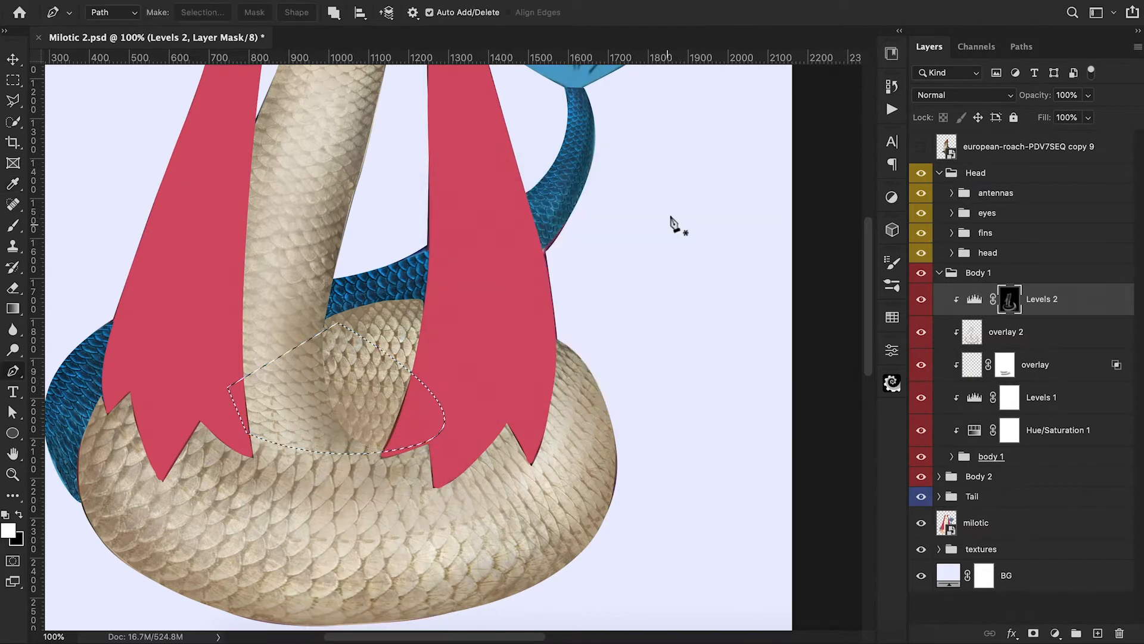
Brush shading inside the selection at the neck base on the Levels 2 mask at 30% opacity, and deselect.
{"action": "key", "text": "b"}
{"action": "mouse_move", "coordinate": [384, 456]}
{"action": "left_mouse_down"}
{"action": "mouse_move", "coordinate": [262, 447]}
{"action": "mouse_move", "coordinate": [367, 455]}
{"action": "left_mouse_up"}
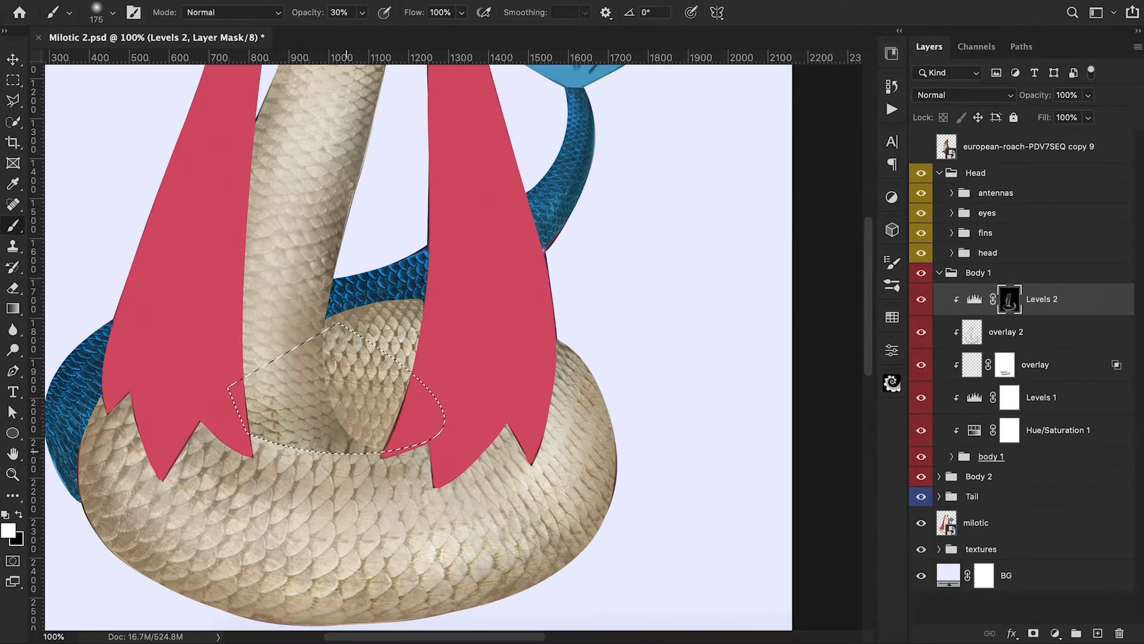
{"action": "key", "text": "ctrl+d"}
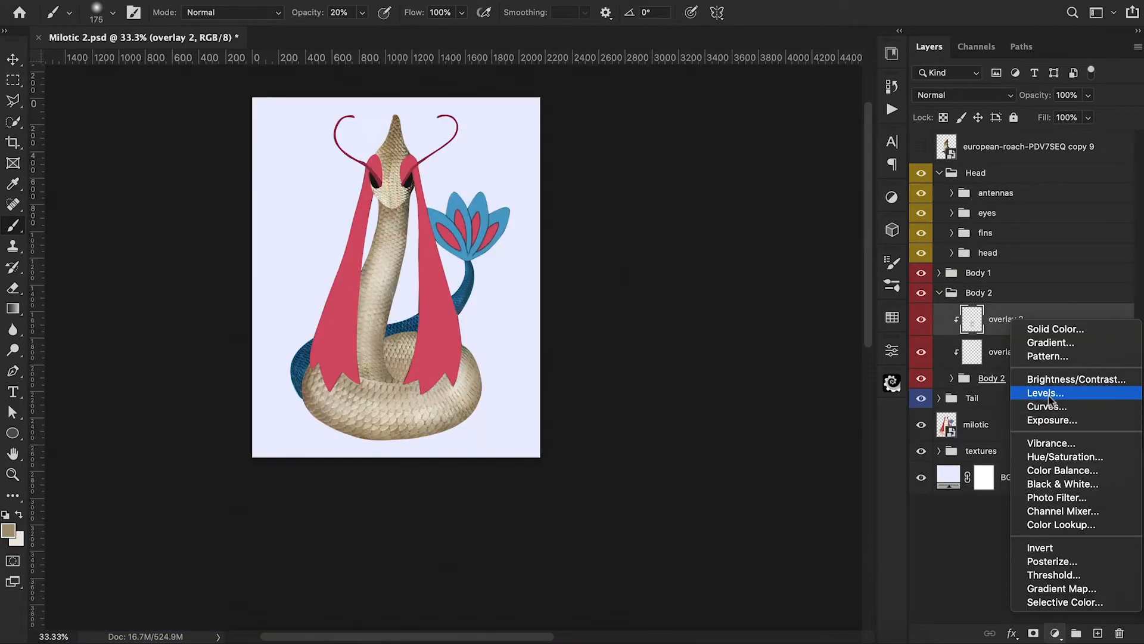
Add a clipped Levels adjustment above Body 2's overlay 2 with shadows 7, midtones 0.81 and output white 204, and invert its mask.
{"action": "left_click", "coordinate": [1047, 394]}
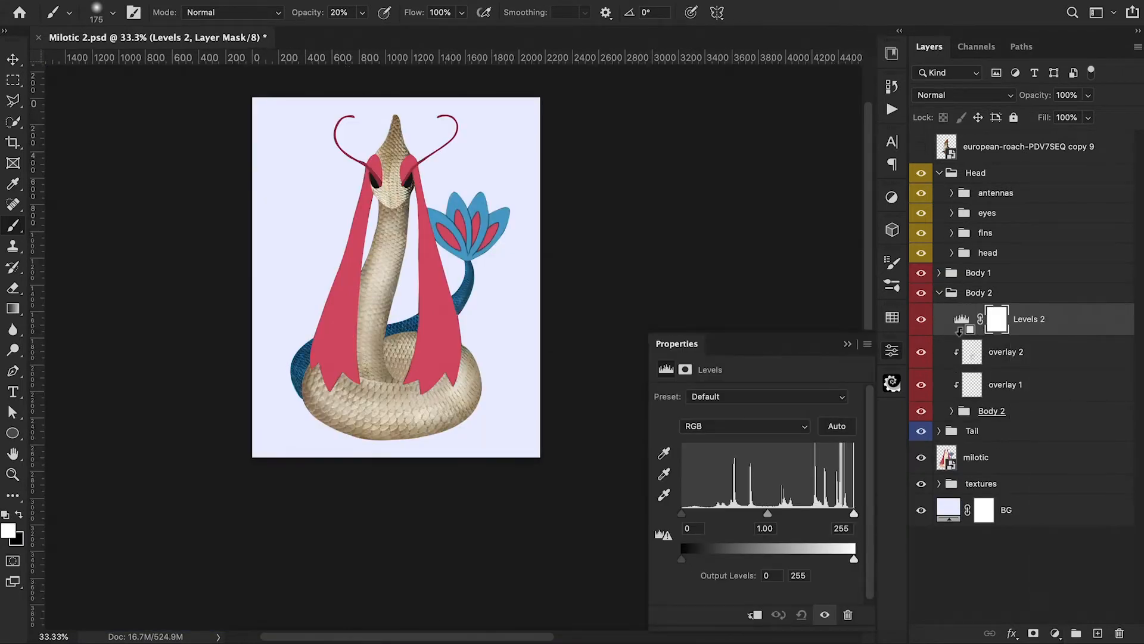
{"action": "left_click", "coordinate": [961, 337], "text": "alt"}
{"action": "mouse_move", "coordinate": [767, 514]}
{"action": "left_mouse_down"}
{"action": "mouse_move", "coordinate": [792, 522]}
{"action": "mouse_move", "coordinate": [768, 518]}
{"action": "left_mouse_up"}
{"action": "left_click_drag", "start_coordinate": [854, 559], "coordinate": [818, 567]}
{"action": "left_click_drag", "start_coordinate": [682, 514], "coordinate": [687, 521]}
{"action": "left_click_drag", "start_coordinate": [770, 515], "coordinate": [782, 518]}
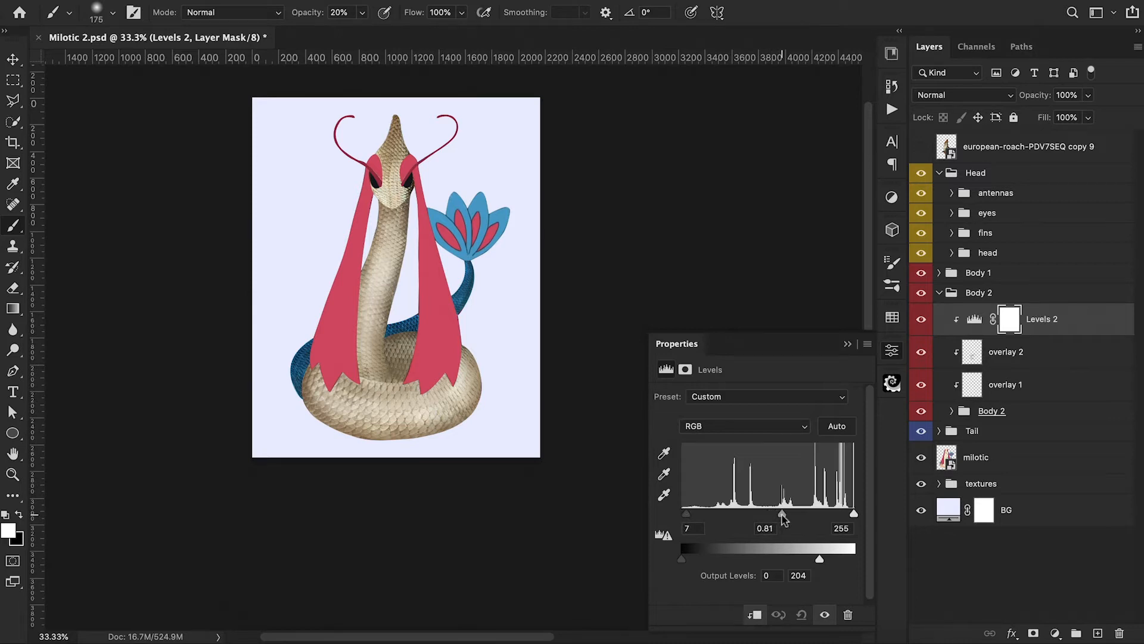
{"action": "key", "text": "ctrl+i"}
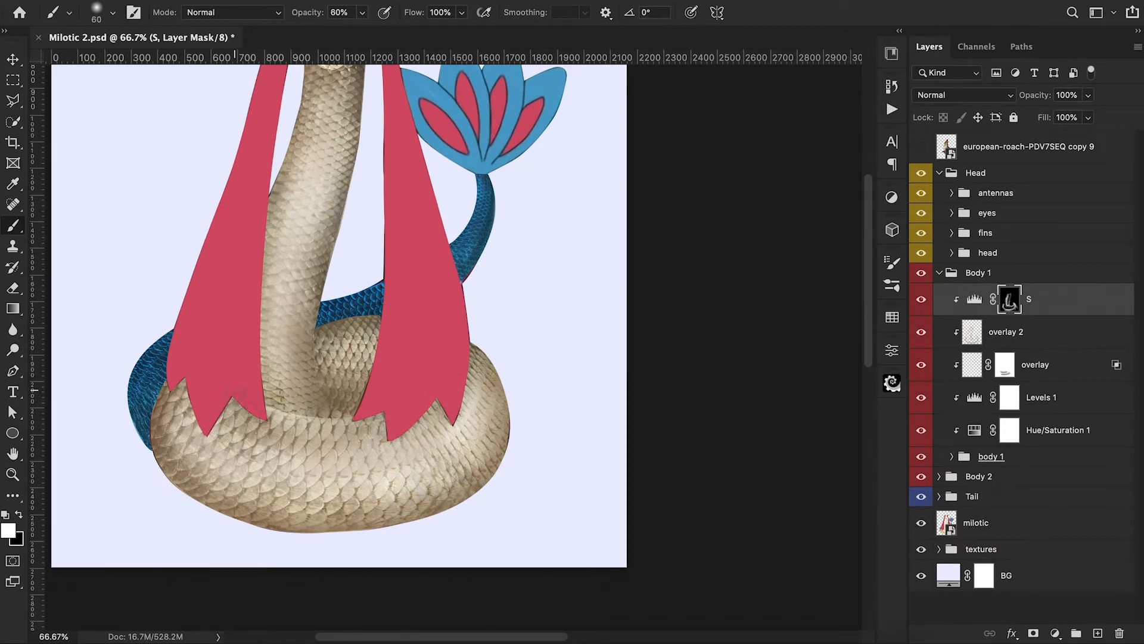
Brush shading around the red fin tips on the S adjustment's mask at 60% opacity, and add a new layer.
{"action": "left_click_drag", "start_coordinate": [187, 379], "coordinate": [184, 375]}
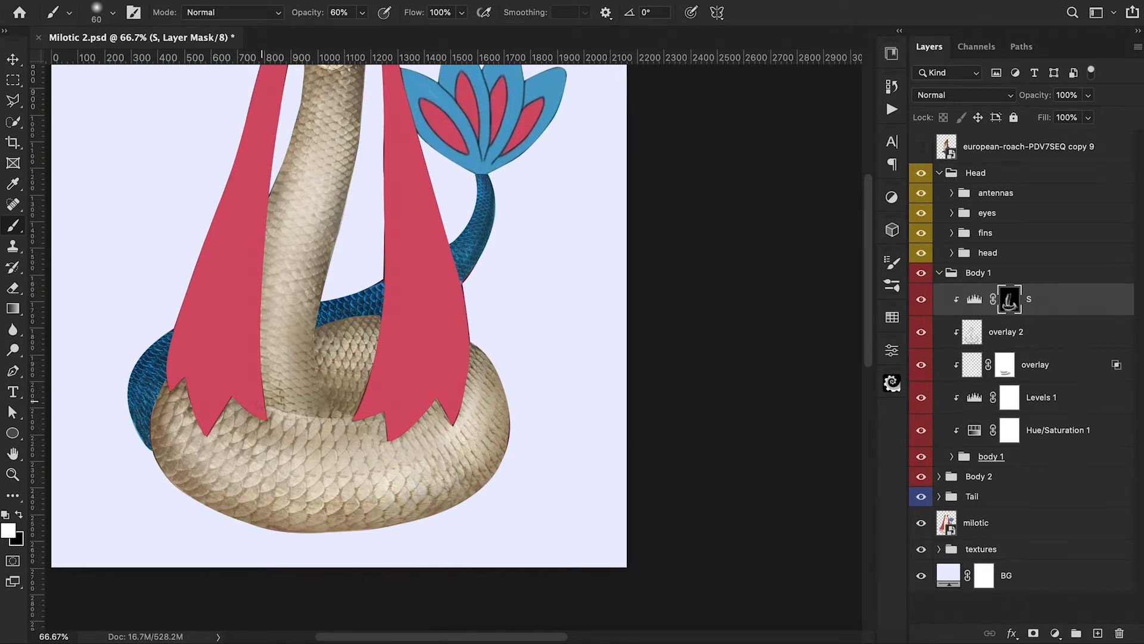
{"action": "key", "text": "bracketright"}
{"action": "left_click", "coordinate": [1097, 633]}
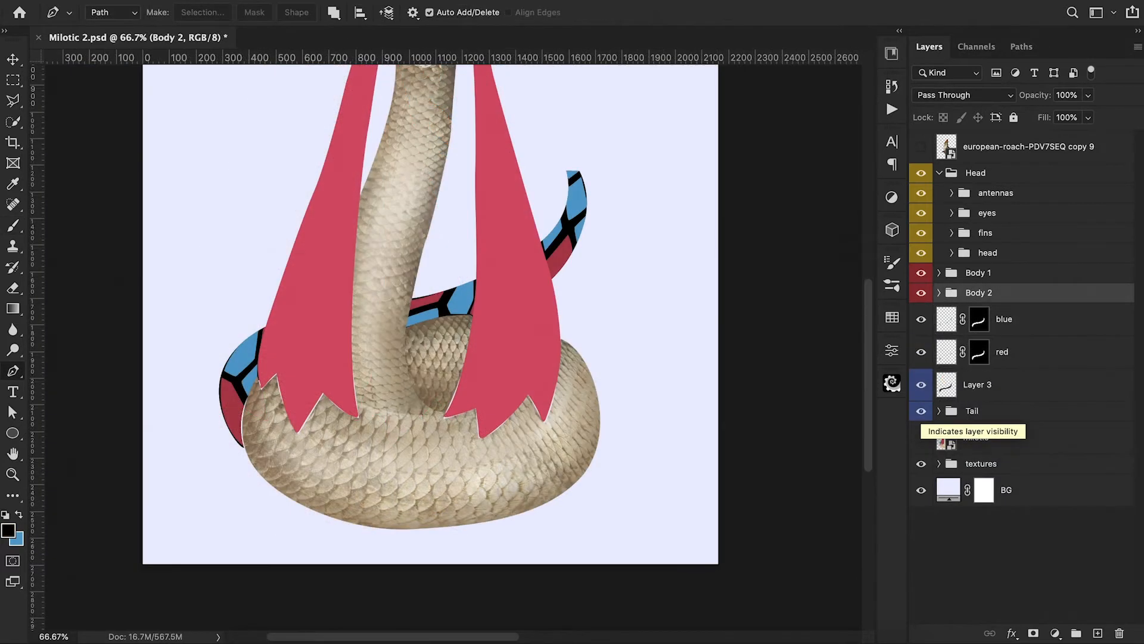
Add a Hue/Saturation adjustment clipped to the Tail group and hide the blue, red and Layer 3 pattern layers.
{"action": "left_click", "coordinate": [1055, 633]}
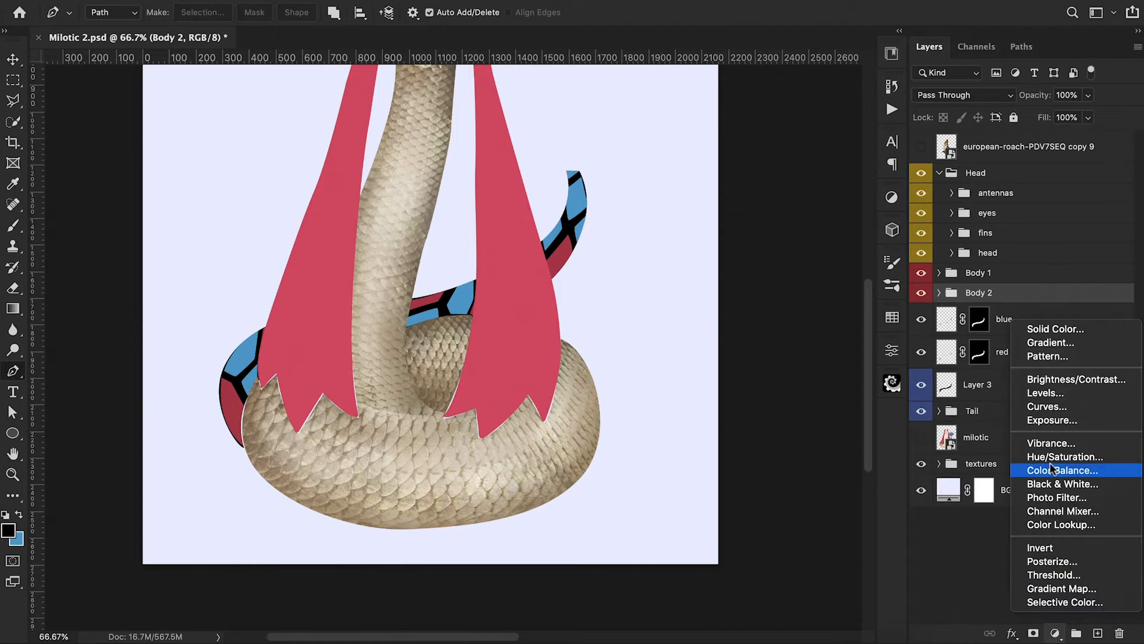
{"action": "left_click", "coordinate": [1043, 459]}
{"action": "left_click_drag", "start_coordinate": [1031, 314], "coordinate": [992, 435]}
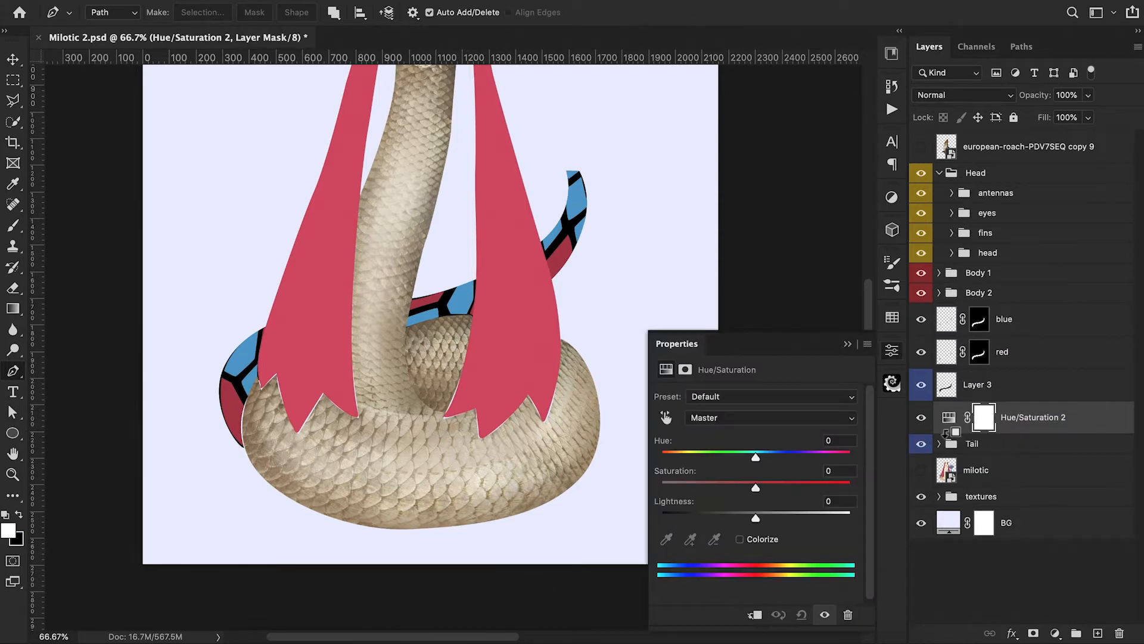
{"action": "key", "text": "ctrl+alt+g"}
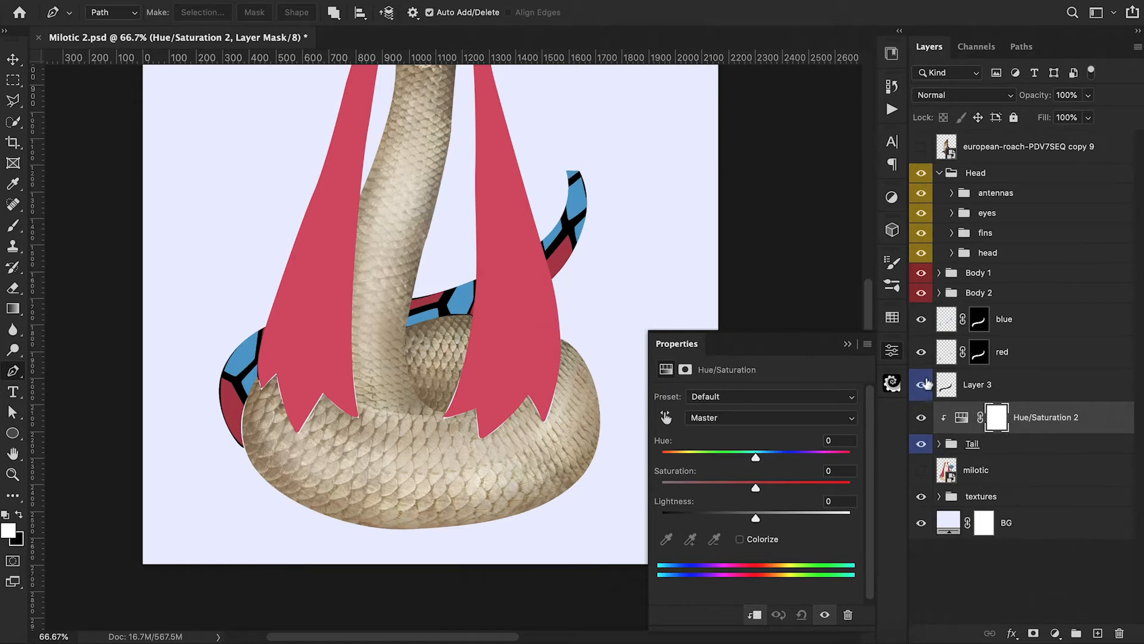
{"action": "left_click_drag", "start_coordinate": [921, 319], "coordinate": [921, 352]}
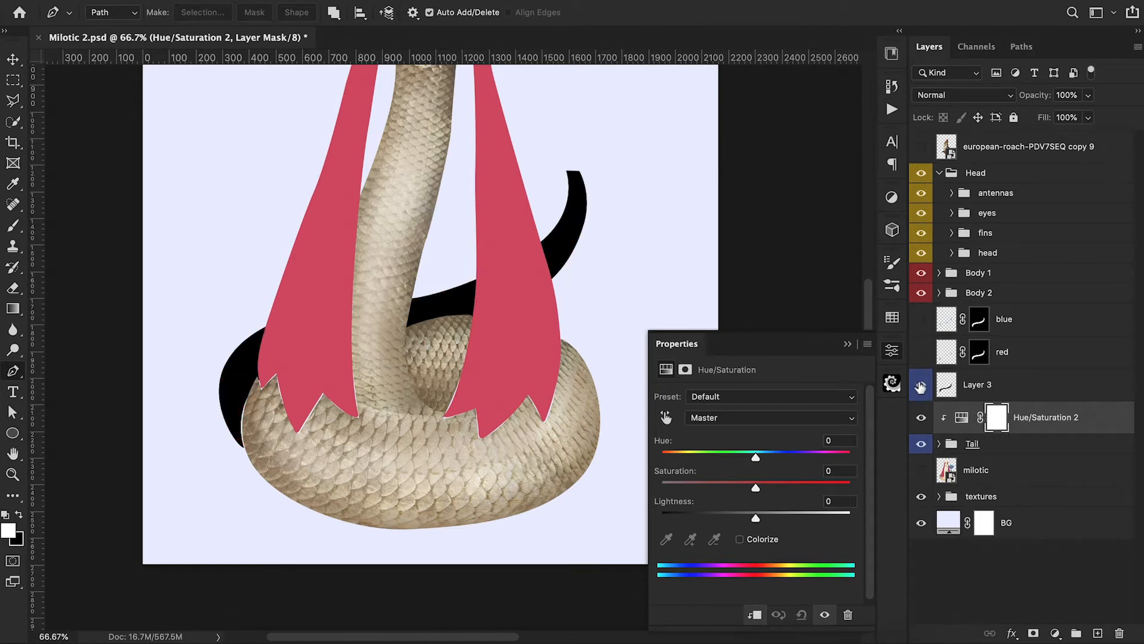
{"action": "left_click", "coordinate": [920, 386]}
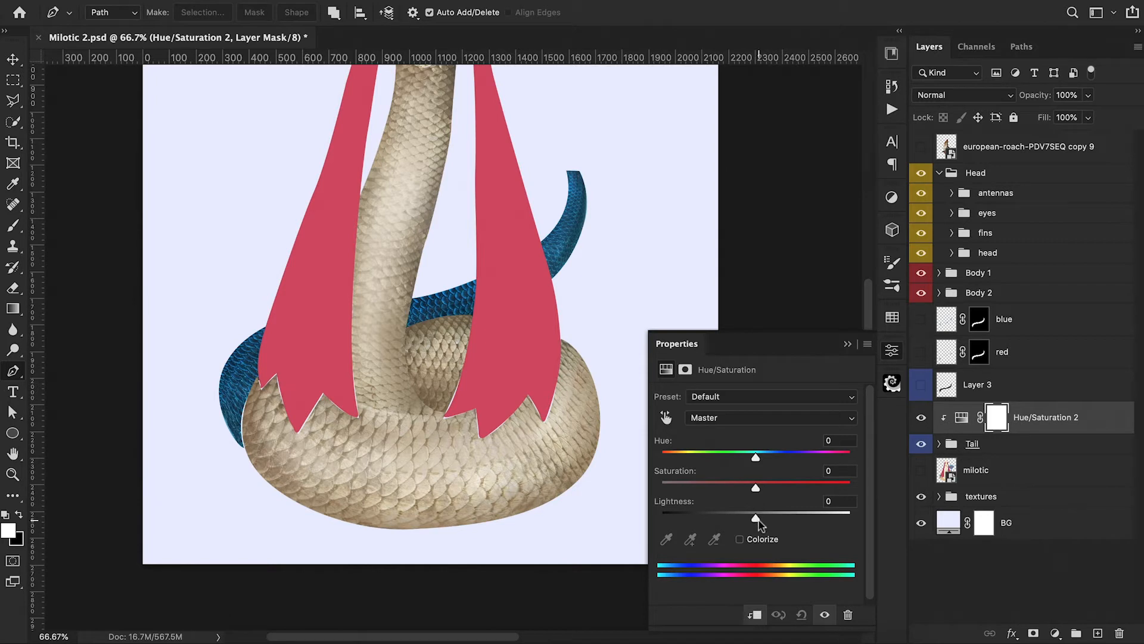
Set the tail's Hue/Saturation adjustment to saturation -63 and lightness -47.
{"action": "left_click_drag", "start_coordinate": [756, 520], "coordinate": [711, 518]}
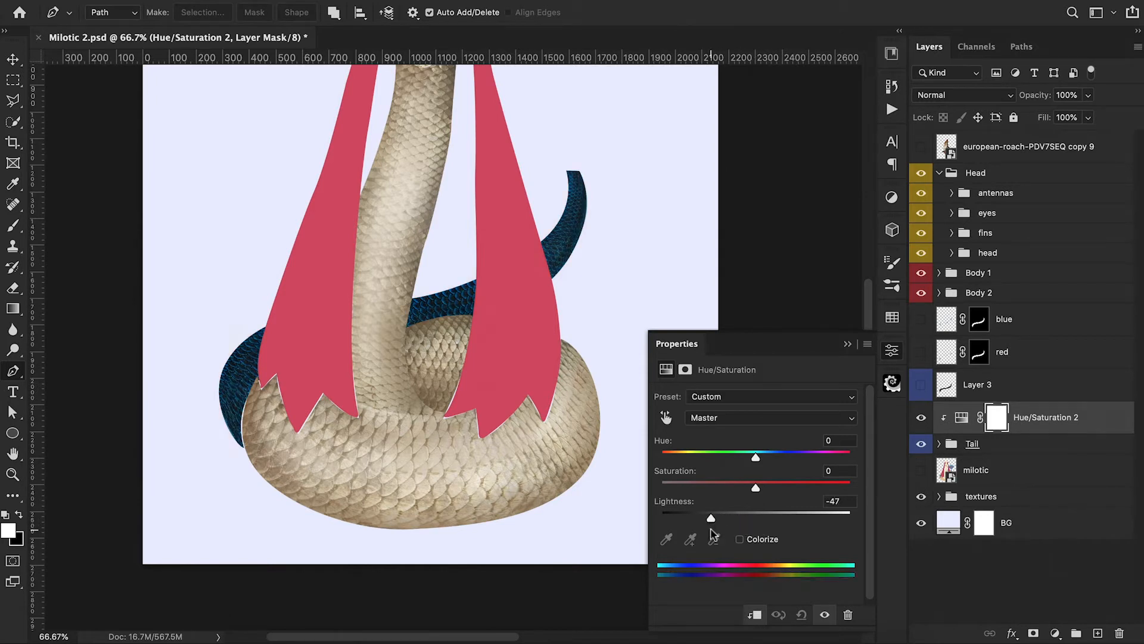
{"action": "left_click_drag", "start_coordinate": [756, 488], "coordinate": [708, 488]}
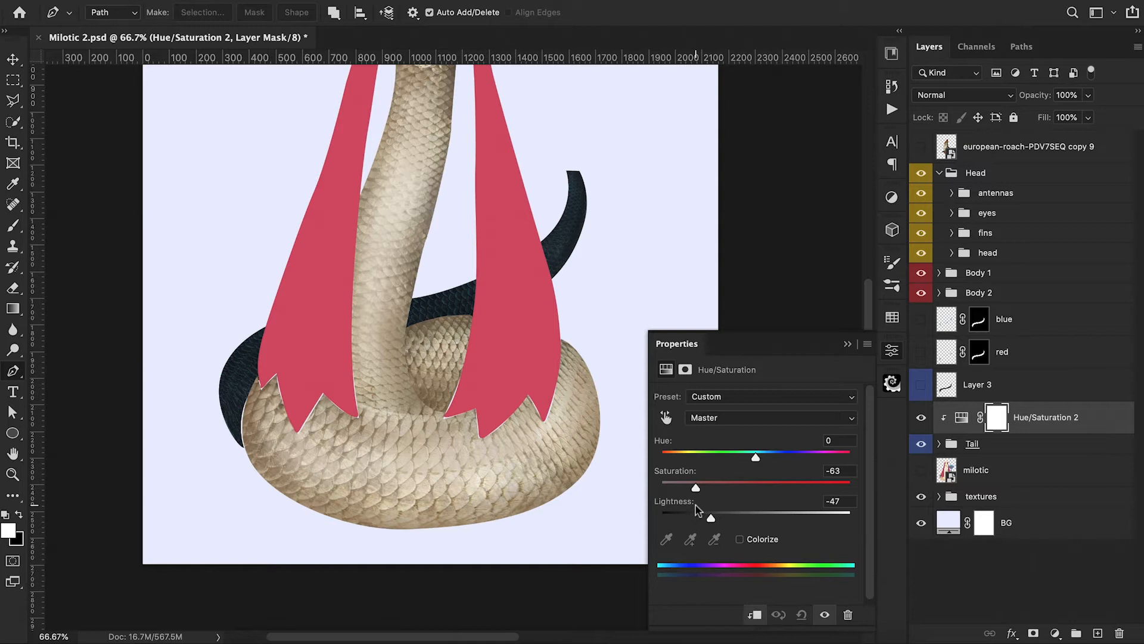
{"action": "left_click", "coordinate": [848, 345]}
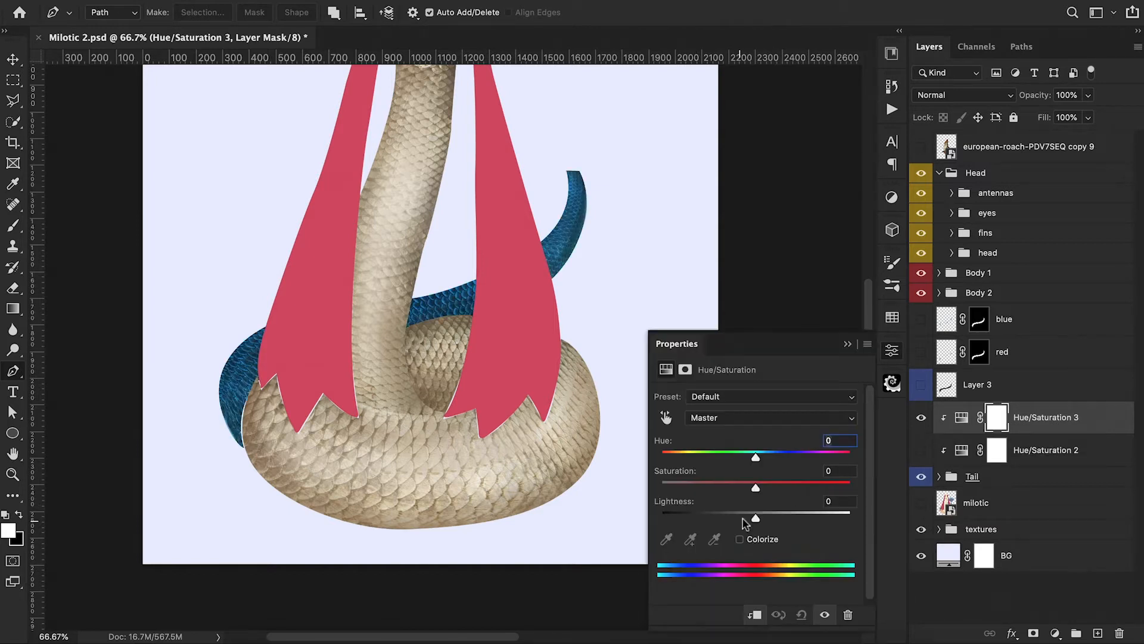
Colorize the tail with Hue/Saturation 3 using hue 349, saturation 44 and lightness +13.
{"action": "left_click", "coordinate": [739, 539]}
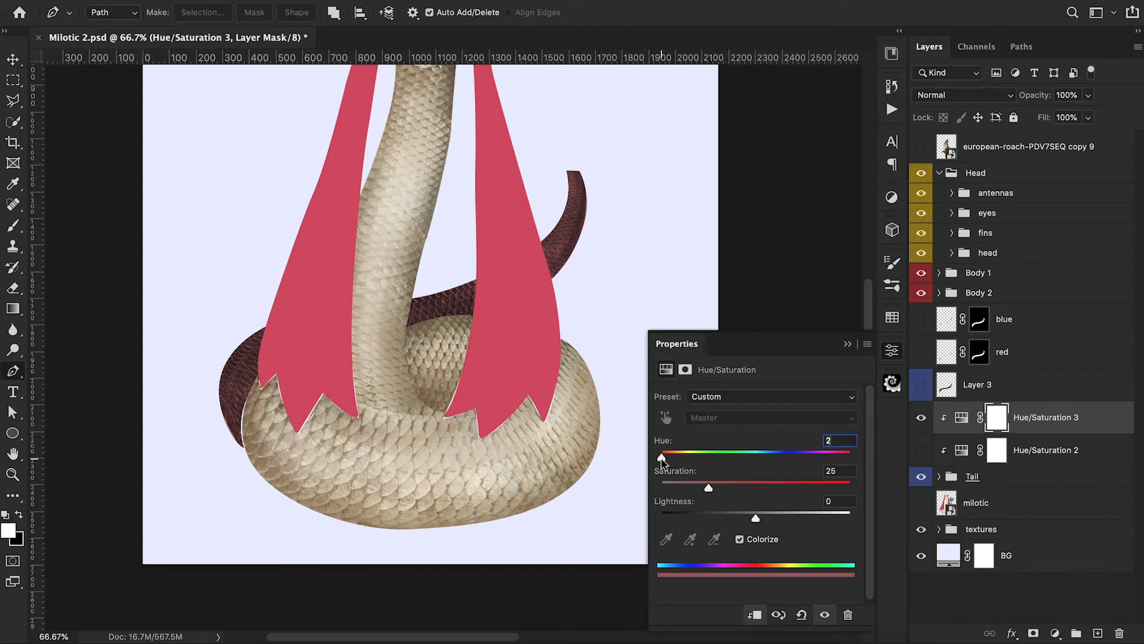
{"action": "left_click_drag", "start_coordinate": [709, 487], "coordinate": [743, 488]}
{"action": "left_click_drag", "start_coordinate": [661, 458], "coordinate": [847, 456]}
{"action": "left_click_drag", "start_coordinate": [756, 521], "coordinate": [768, 519]}
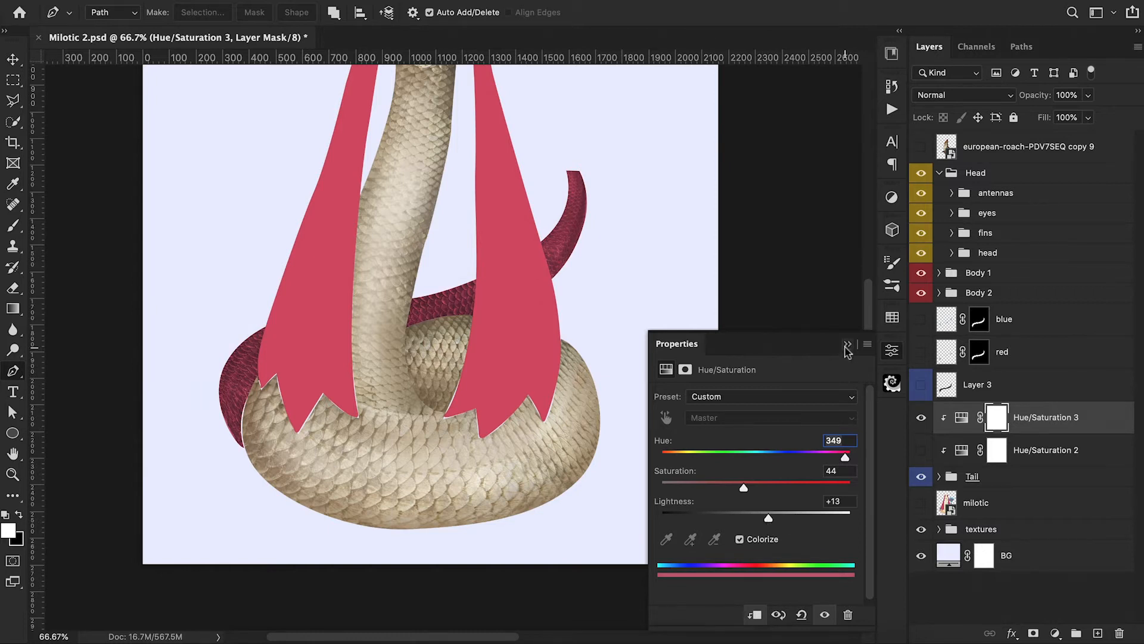
{"action": "left_click", "coordinate": [847, 345]}
Limit Hue/Saturation 3 to the red pattern patches by inverting its mask and filling the red layer's outline with white, and hide the red layer.
{"action": "left_click", "coordinate": [922, 353]}
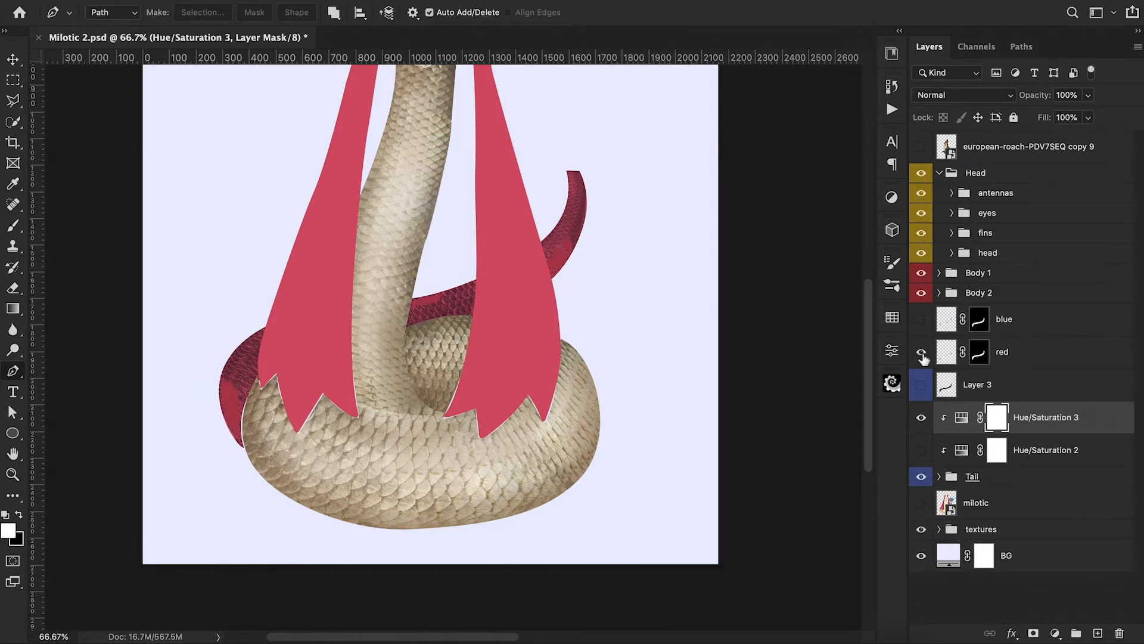
{"action": "key", "text": "ctrl+i"}
{"action": "left_click", "coordinate": [946, 356], "text": "ctrl"}
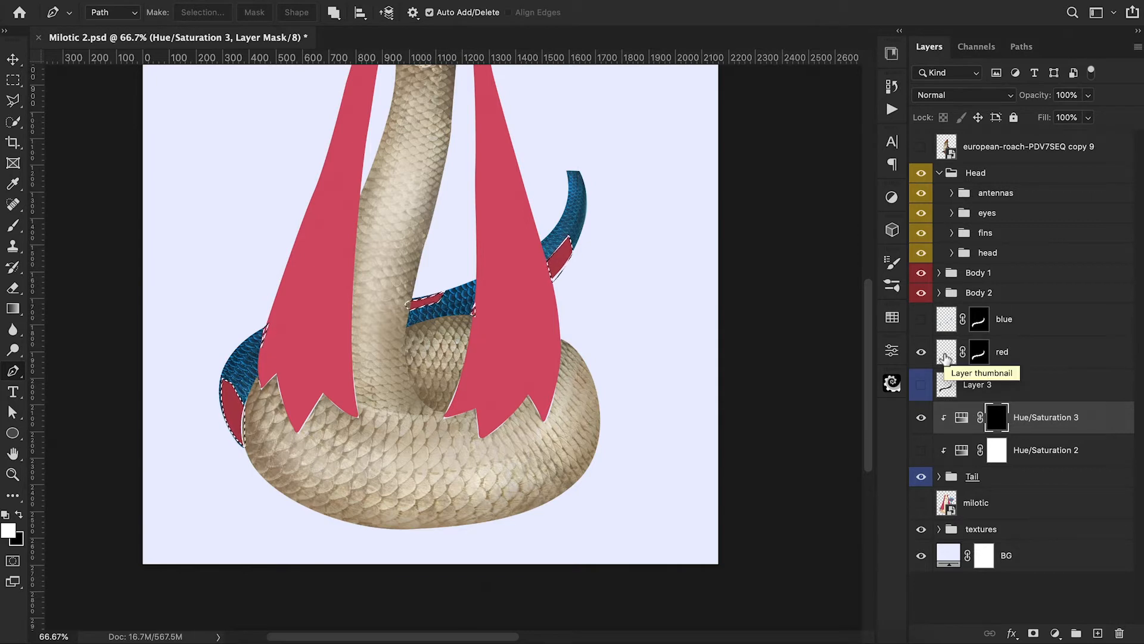
{"action": "key", "text": "alt+BackSpace"}
{"action": "left_click", "coordinate": [920, 355]}
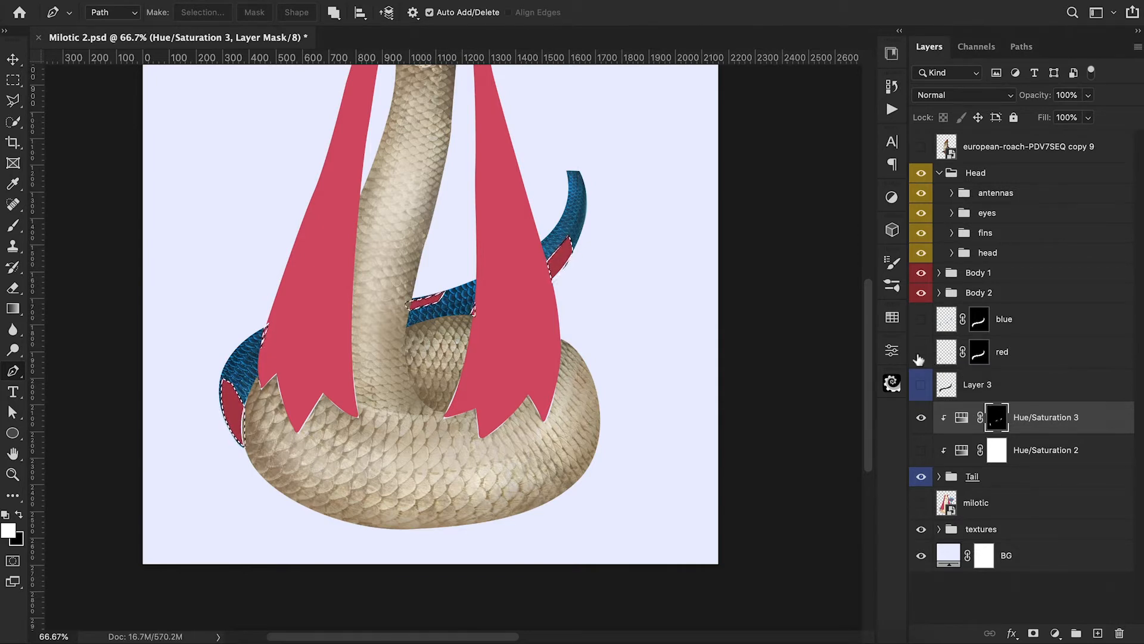
{"action": "key", "text": "ctrl+d"}
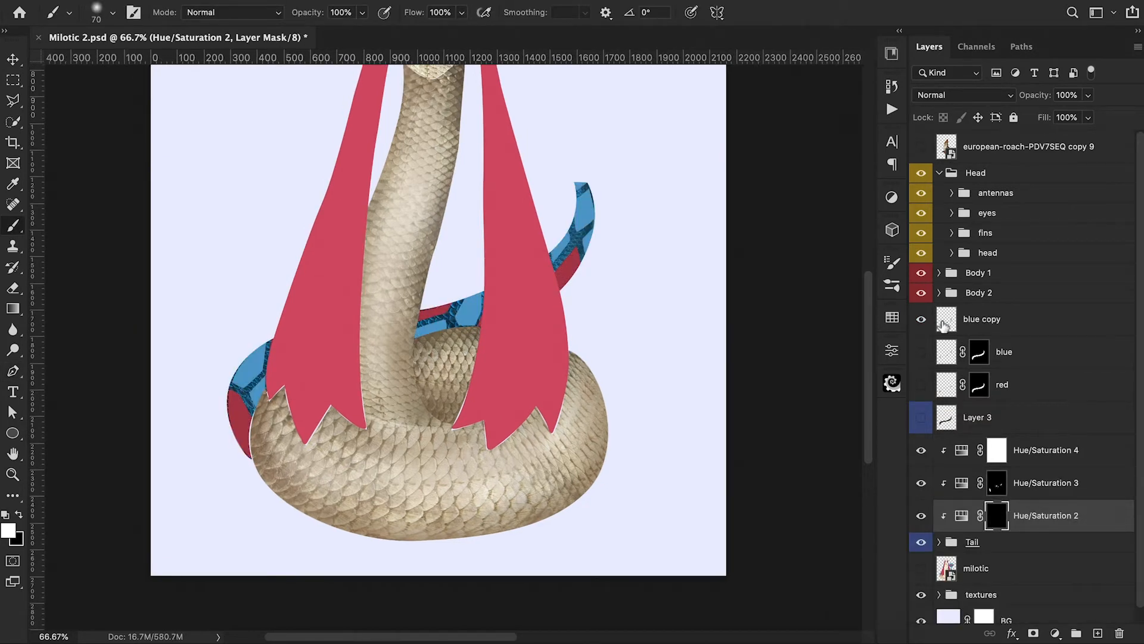
Fill the blue copy layer's outline on the Hue/Saturation 2 mask, invert that mask, and hide the blue copy layer.
{"action": "left_click", "coordinate": [945, 320], "text": "ctrl"}
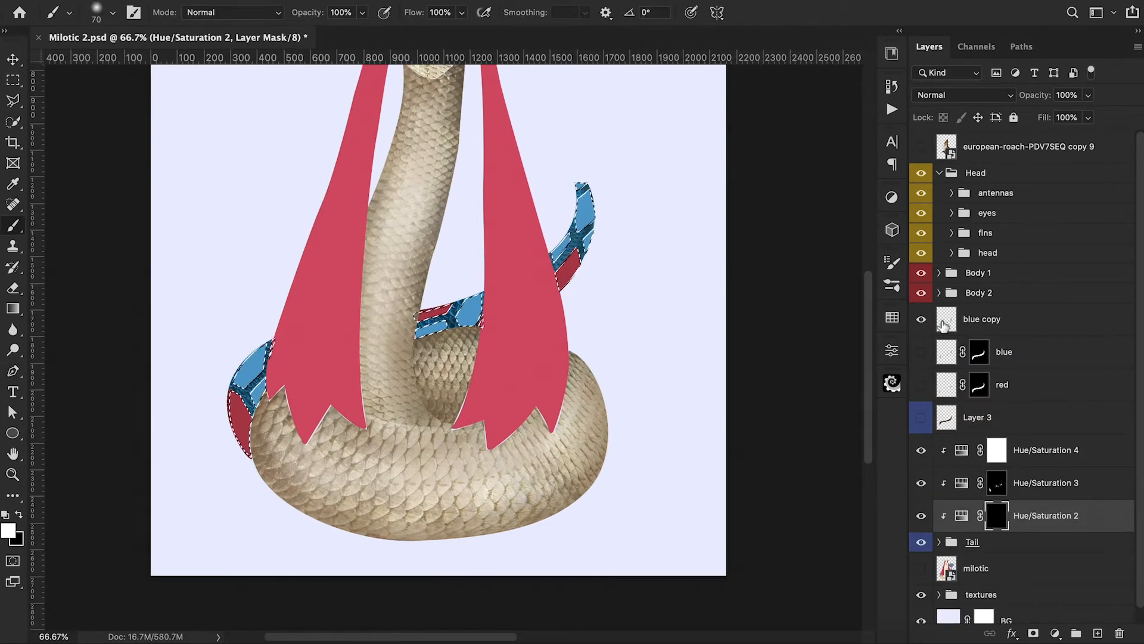
{"action": "key", "text": "alt+BackSpace"}
{"action": "key", "text": "ctrl+d"}
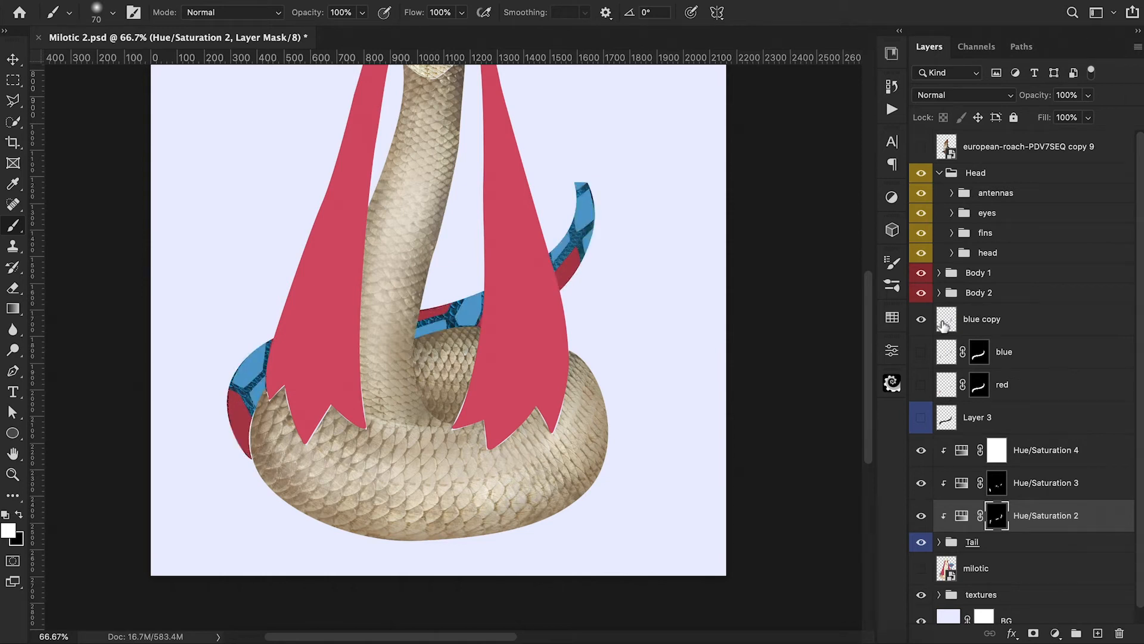
{"action": "key", "text": "ctrl+i"}
{"action": "left_click", "coordinate": [919, 322]}
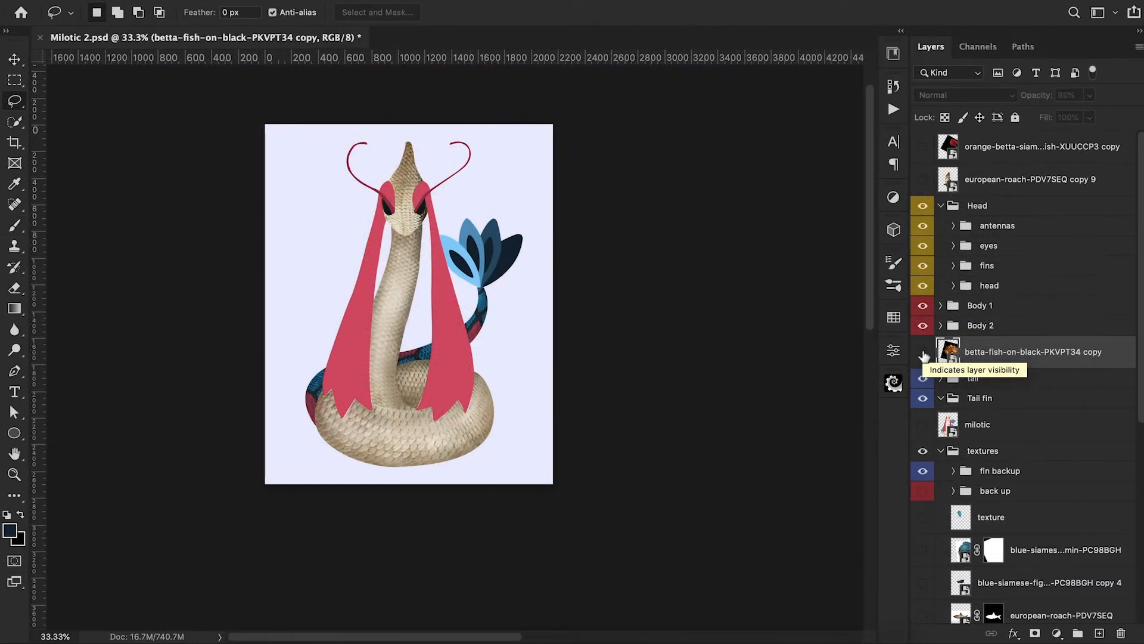
Show the betta-fish-on-black layer, rotate it to 101.82°, and position its fin over the Milotic's tail fin.
{"action": "left_click", "coordinate": [923, 353]}
{"action": "key", "text": "ctrl+t"}
{"action": "left_click_drag", "start_coordinate": [547, 283], "coordinate": [561, 291]}
{"action": "left_click_drag", "start_coordinate": [694, 305], "coordinate": [694, 292]}
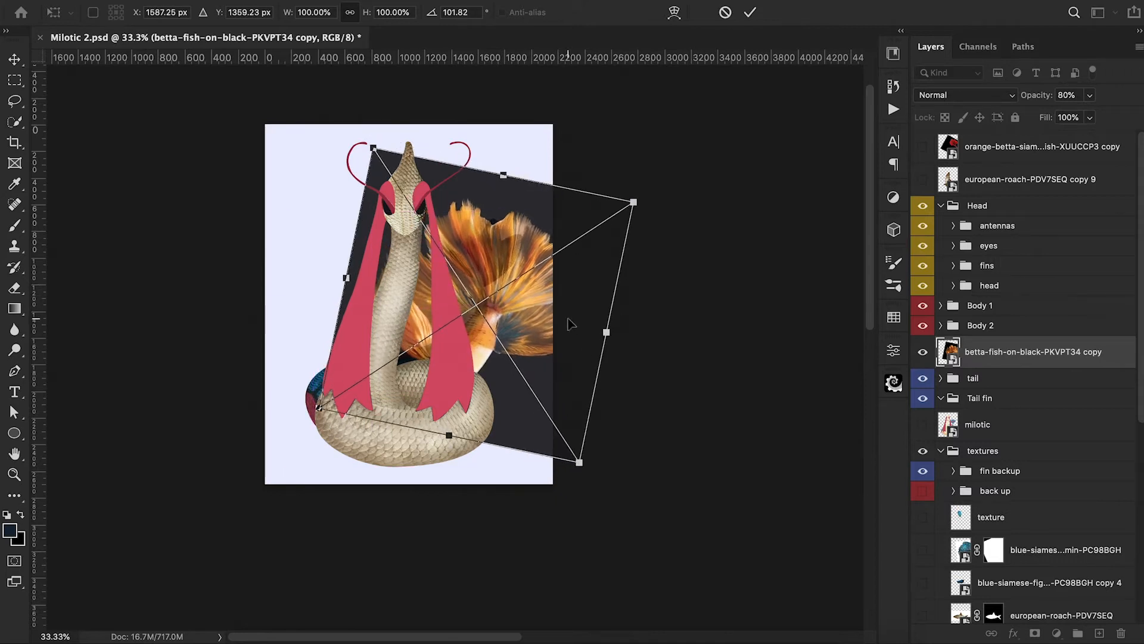
{"action": "left_click_drag", "start_coordinate": [570, 324], "coordinate": [574, 323]}
{"action": "key", "text": "Return"}
Lasso the part of the betta fin covering the leftmost tail lobe, copy it to a new layer, and hide the betta photo.
{"action": "key", "text": "l"}
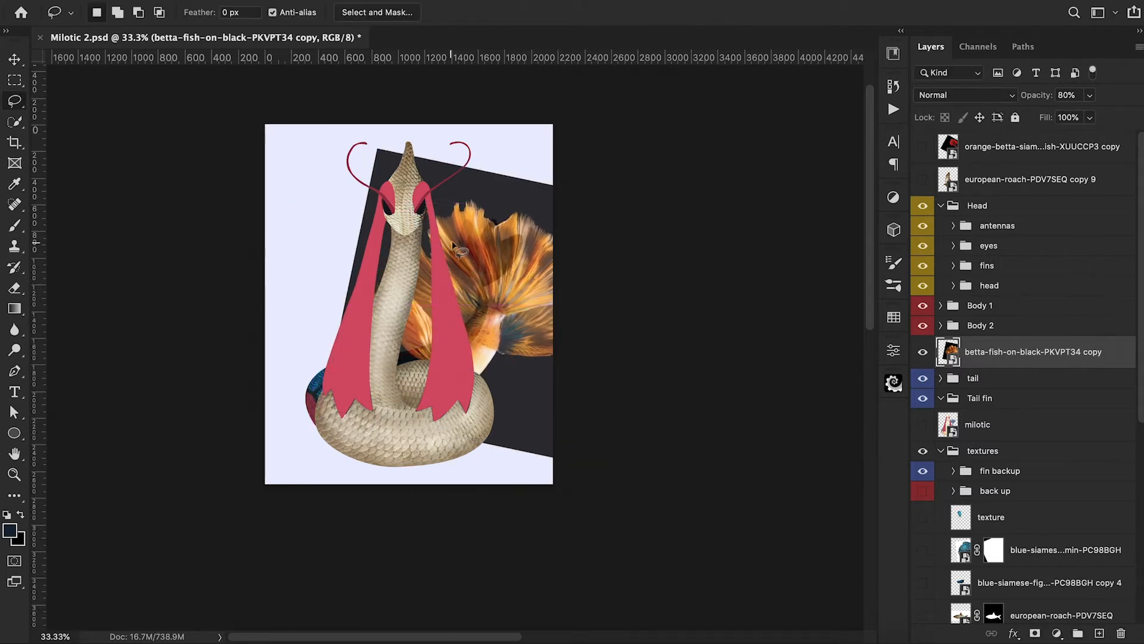
{"action": "mouse_move", "coordinate": [433, 237]}
{"action": "left_mouse_down"}
{"action": "mouse_move", "coordinate": [445, 274]}
{"action": "mouse_move", "coordinate": [488, 302]}
{"action": "mouse_move", "coordinate": [497, 278]}
{"action": "mouse_move", "coordinate": [483, 243]}
{"action": "mouse_move", "coordinate": [438, 229]}
{"action": "left_mouse_up"}
{"action": "key", "text": "ctrl+j"}
{"action": "left_click", "coordinate": [923, 385]}
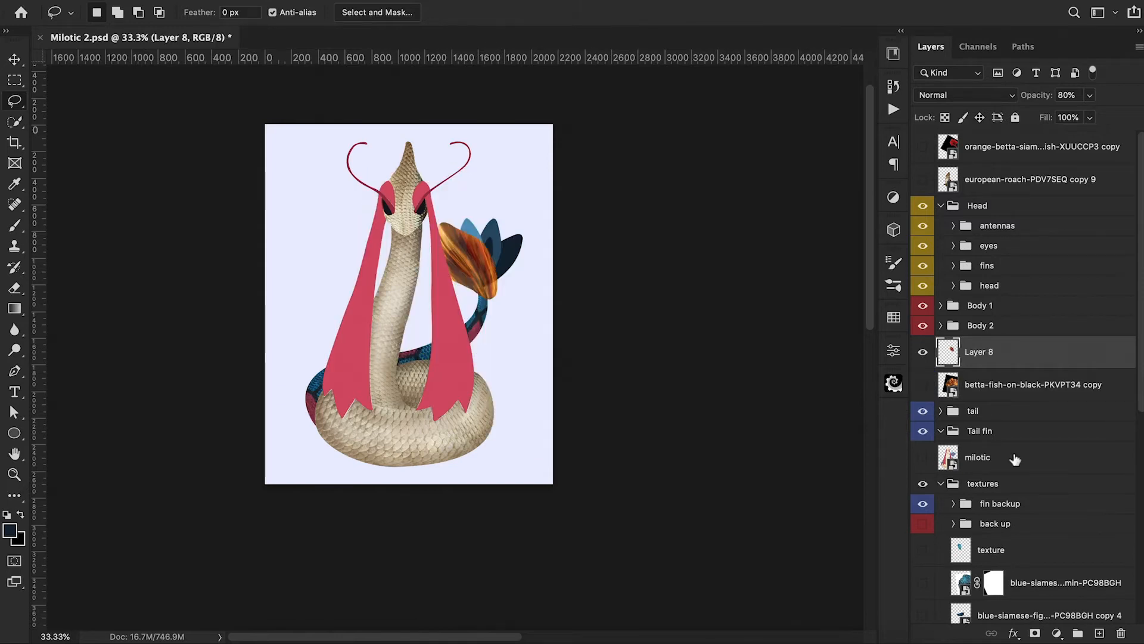
Mask Layer 8 with the outline of Layer 4 from the fin backup group and set its opacity to 100%.
{"action": "left_click", "coordinate": [954, 504]}
{"action": "scroll", "coordinate": [1001, 417], "scroll_direction": "down", "scroll_amount": 3}
{"action": "left_click", "coordinate": [974, 409], "text": "ctrl"}
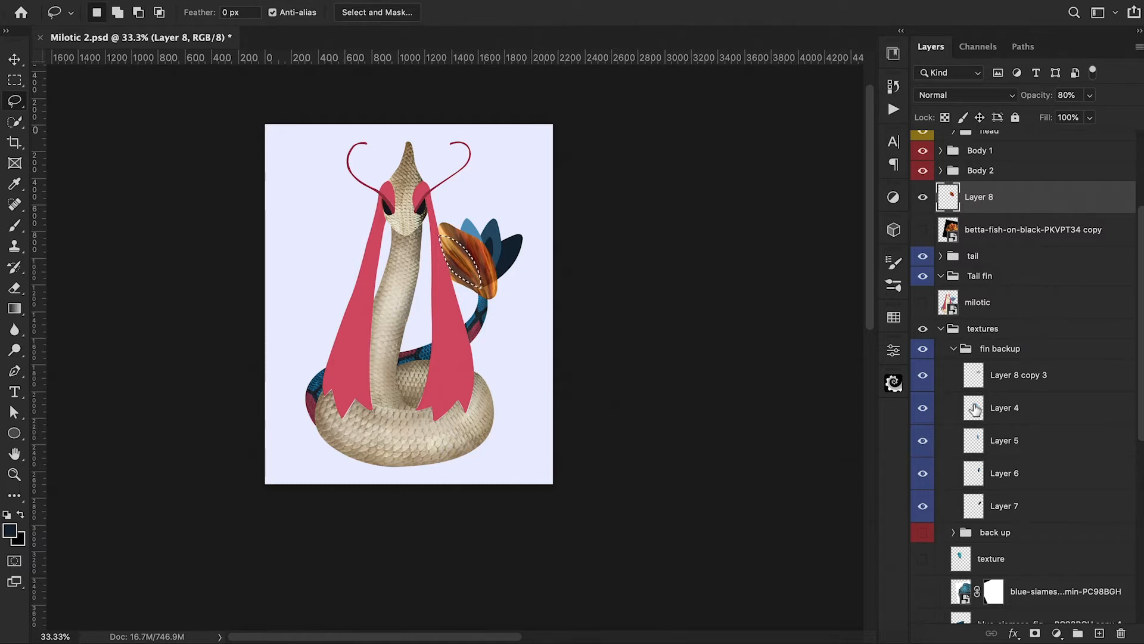
{"action": "left_click", "coordinate": [1035, 632]}
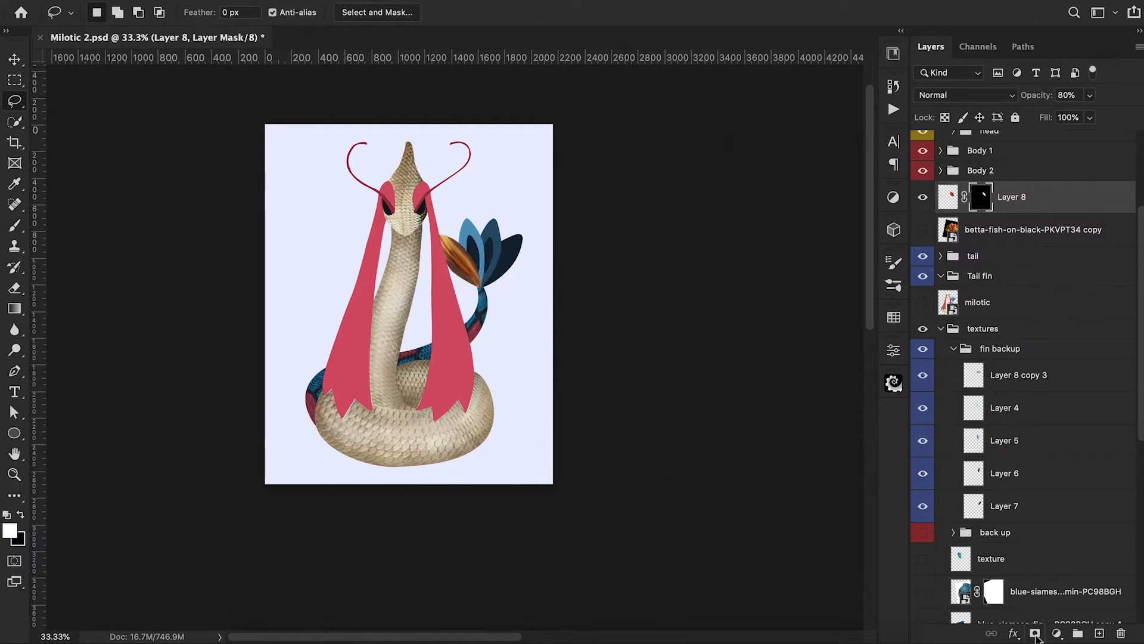
{"action": "left_click_drag", "start_coordinate": [1039, 102], "coordinate": [1079, 100]}
{"action": "key", "text": "Return"}
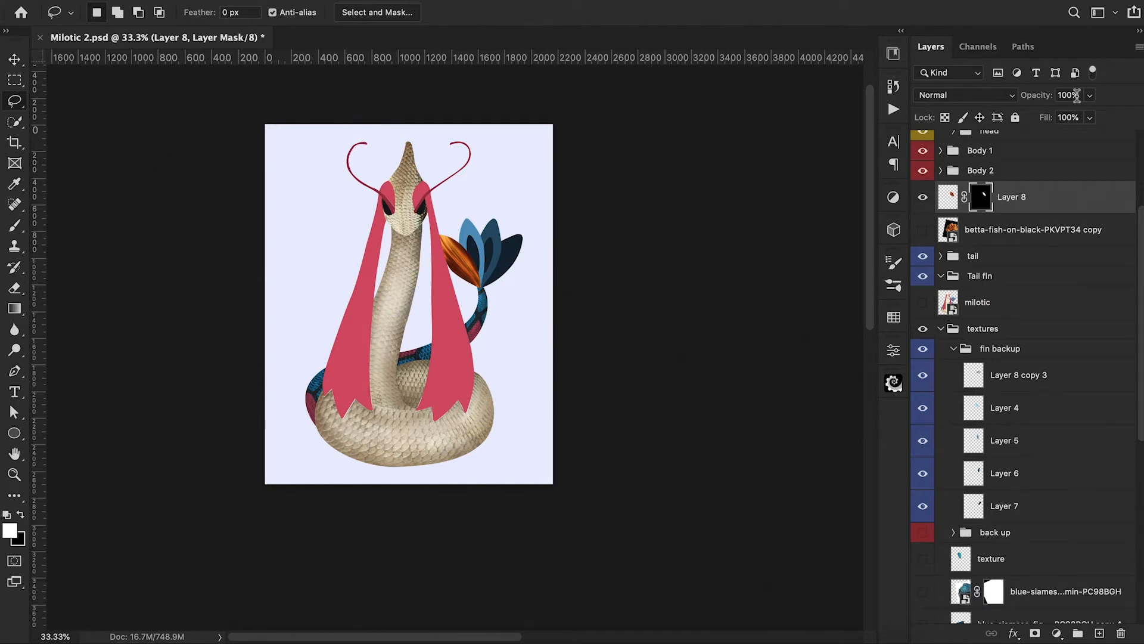
Show the betta-fish-on-black layer again and rotate it further clockwise so its fin rays suit another tail lobe.
{"action": "left_click", "coordinate": [923, 229]}
{"action": "left_click", "coordinate": [1033, 230]}
{"action": "key", "text": "super+t"}
{"action": "left_click_drag", "start_coordinate": [694, 366], "coordinate": [671, 414]}
{"action": "key", "text": "Return"}
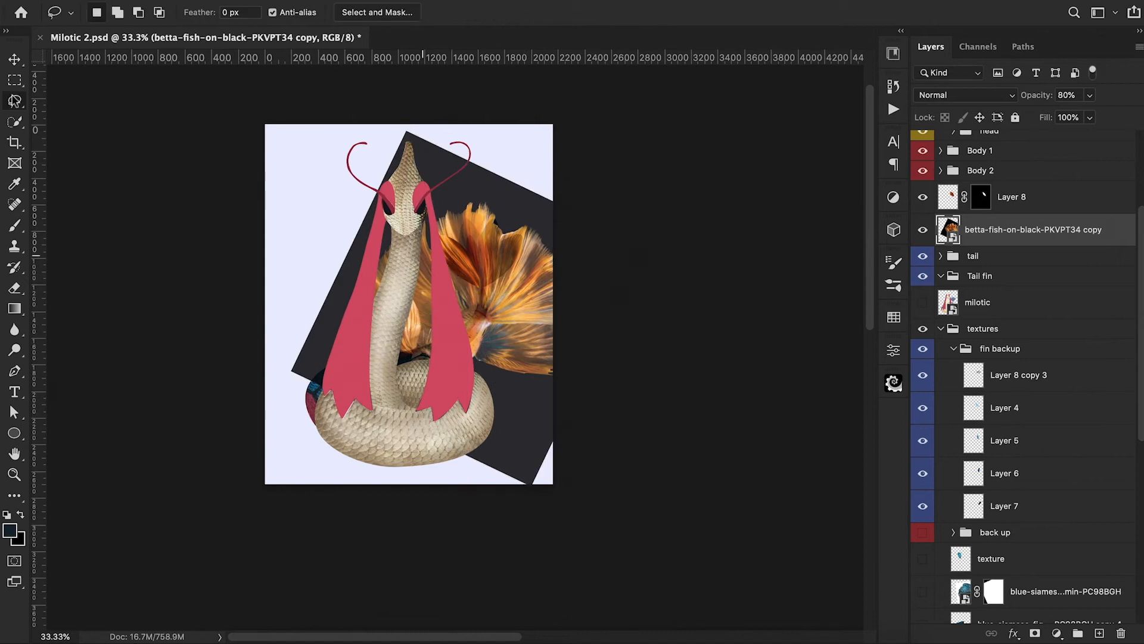
Lasso the betta fin area over the next tail lobe, copy it to a new layer, hide the photo, and mask it with Layer 5's outline.
{"action": "left_click_drag", "start_coordinate": [466, 299], "coordinate": [471, 303]}
{"action": "key", "text": "super+j"}
{"action": "left_click", "coordinate": [923, 262]}
{"action": "left_click", "coordinate": [974, 473], "text": "super"}
{"action": "left_click", "coordinate": [1035, 634]}
Show the betta-fish-on-black layer again and rotate it to 110.66° so its fin rays suit the third tail lobe.
{"action": "left_click", "coordinate": [923, 262]}
{"action": "left_click", "coordinate": [1032, 262]}
{"action": "key", "text": "super+t"}
{"action": "left_click_drag", "start_coordinate": [545, 272], "coordinate": [546, 256]}
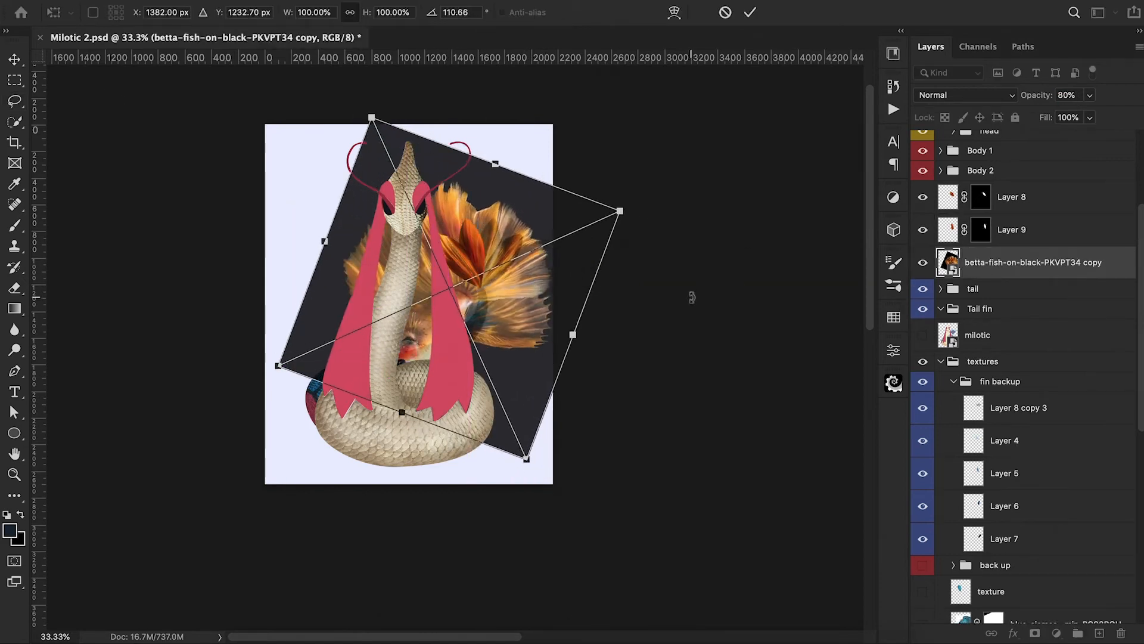
{"action": "key", "text": "Return"}
Copy the fin area over the third lobe to a new layer, hide the photo, and mask the copy with its lobe outline at 100% opacity.
{"action": "key", "text": "super+j"}
{"action": "left_click", "coordinate": [923, 295]}
{"action": "left_click", "coordinate": [973, 506], "text": "super"}
{"action": "left_click", "coordinate": [1035, 633]}
{"action": "key", "text": "0"}
Show the betta-fish-on-black layer once more and rotate it so its fin rays follow the last tail lobe.
{"action": "left_click", "coordinate": [923, 295]}
{"action": "left_click", "coordinate": [1032, 295]}
{"action": "key", "text": "super+t"}
{"action": "left_click_drag", "start_coordinate": [666, 208], "coordinate": [640, 157]}
{"action": "key", "text": "Return"}
Copy the fin area over the last lobe to a new layer, hide the betta photo, and mask the copy with Layer 7's outline.
{"action": "key", "text": "super+j"}
{"action": "left_click", "coordinate": [922, 328]}
{"action": "scroll", "coordinate": [1013, 417], "scroll_direction": "down", "scroll_amount": 8}
{"action": "left_click", "coordinate": [973, 406], "text": "super"}
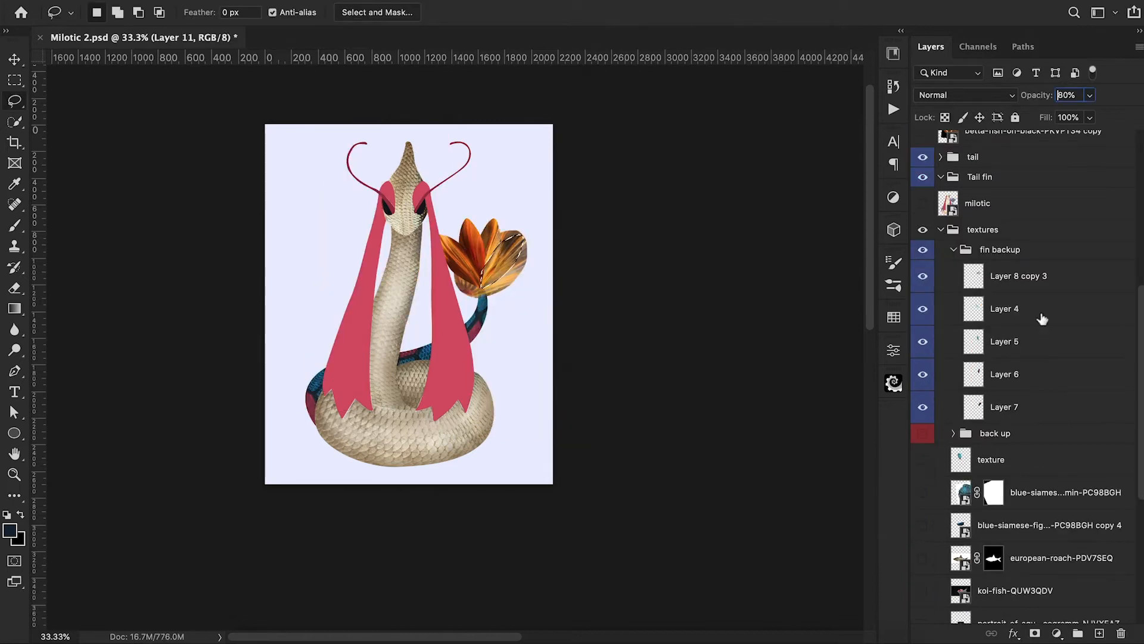
{"action": "left_click", "coordinate": [1035, 633]}
Add a Hue/Saturation adjustment clipped to the fin group with hue +166, saturation -18, and lightness -9.
{"action": "key", "text": "super+equal"}
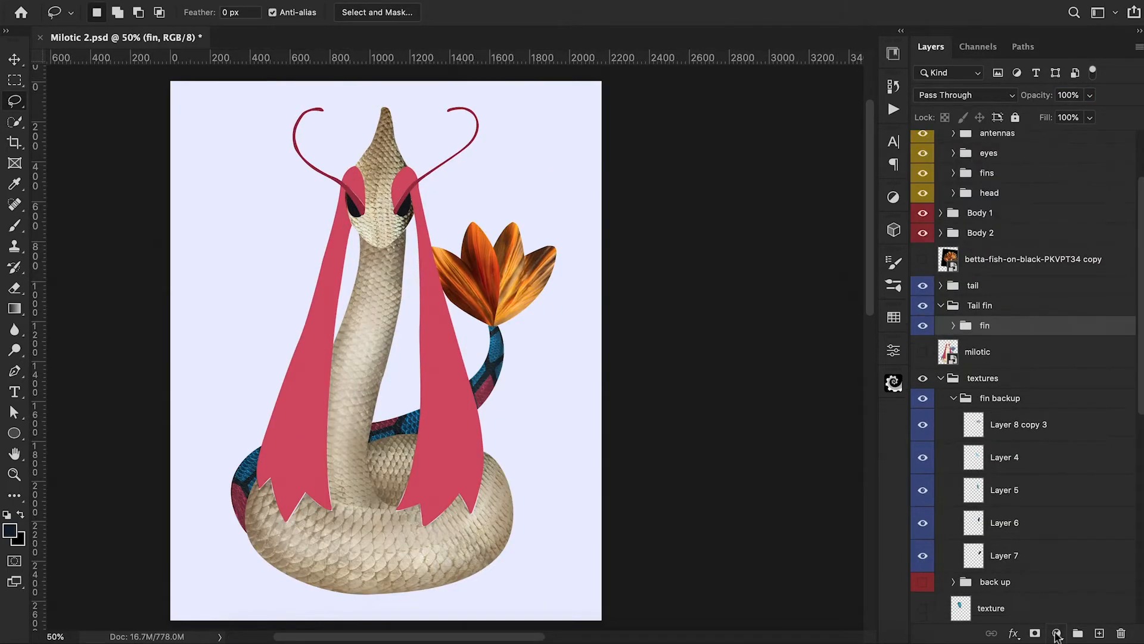
{"action": "left_click", "coordinate": [1056, 634]}
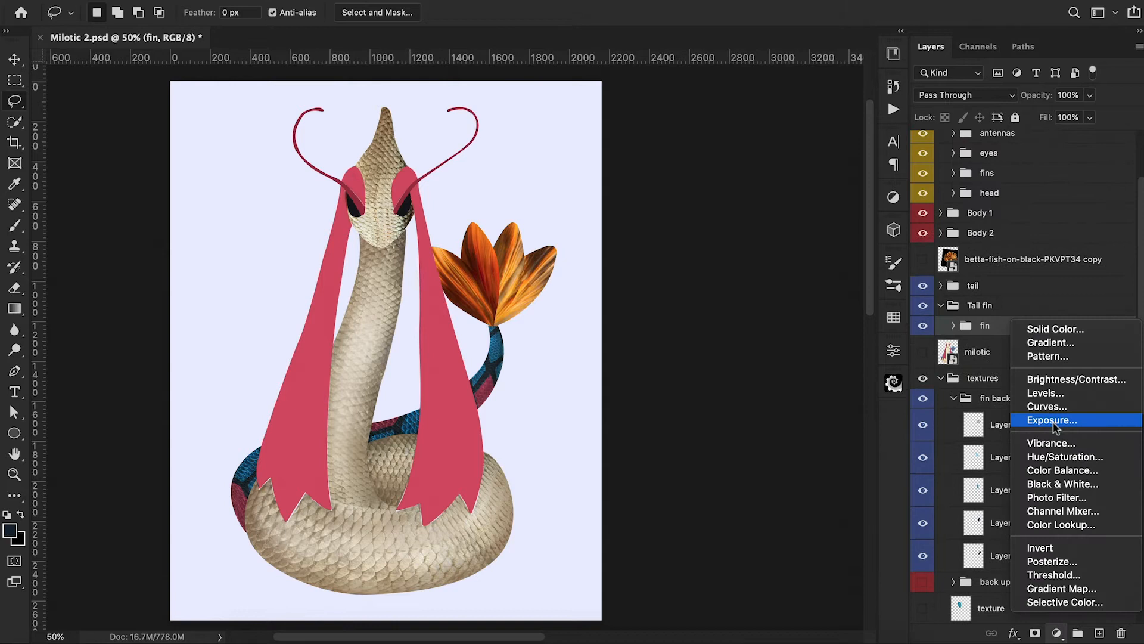
{"action": "left_click", "coordinate": [1054, 450]}
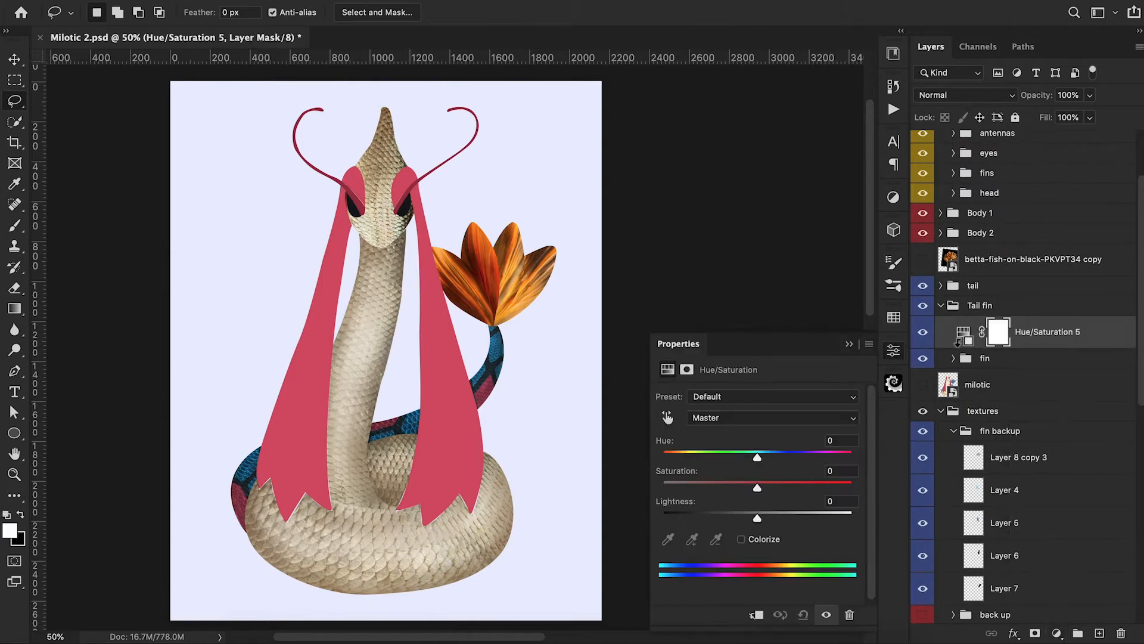
{"action": "key", "text": "alt+super+g"}
{"action": "left_click_drag", "start_coordinate": [756, 458], "coordinate": [848, 487]}
{"action": "left_click_drag", "start_coordinate": [758, 488], "coordinate": [752, 518]}
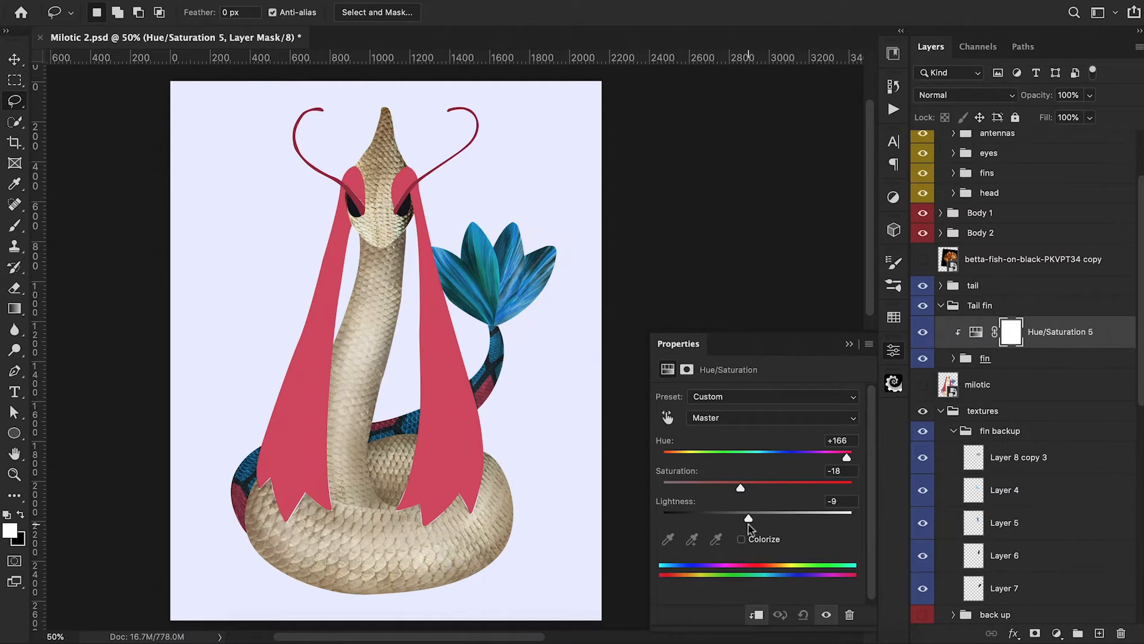
{"action": "left_click", "coordinate": [849, 346]}
Add a second Hue/Saturation adjustment clipped to the fin group and set its hue to +143.
{"action": "left_click", "coordinate": [1057, 634]}
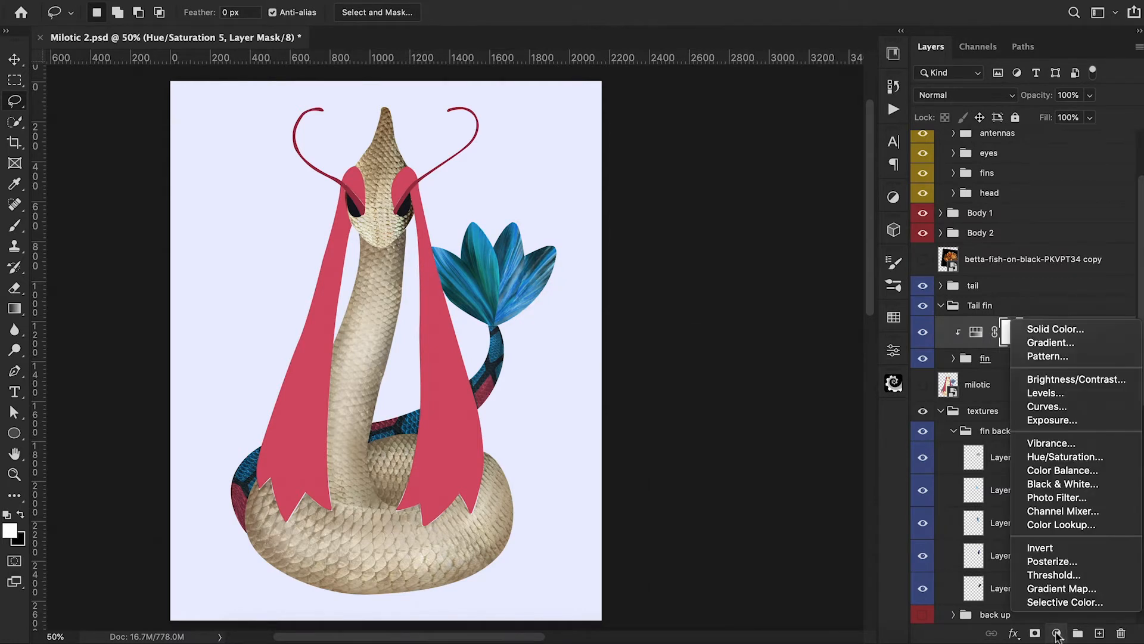
{"action": "left_click", "coordinate": [1060, 456]}
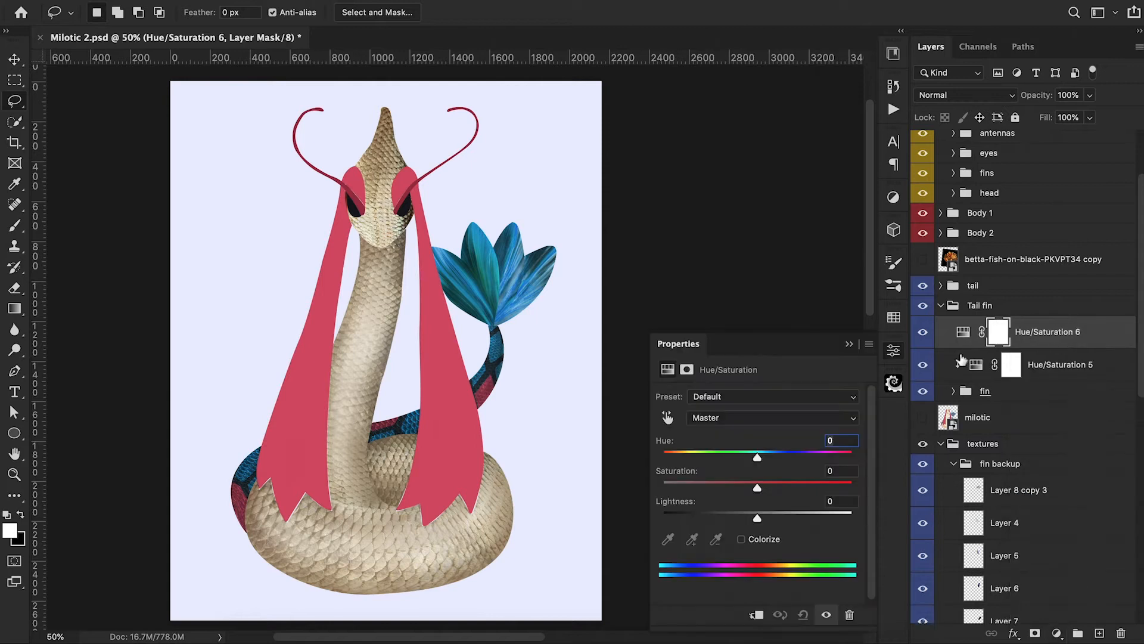
{"action": "left_click", "coordinate": [960, 348], "text": "alt"}
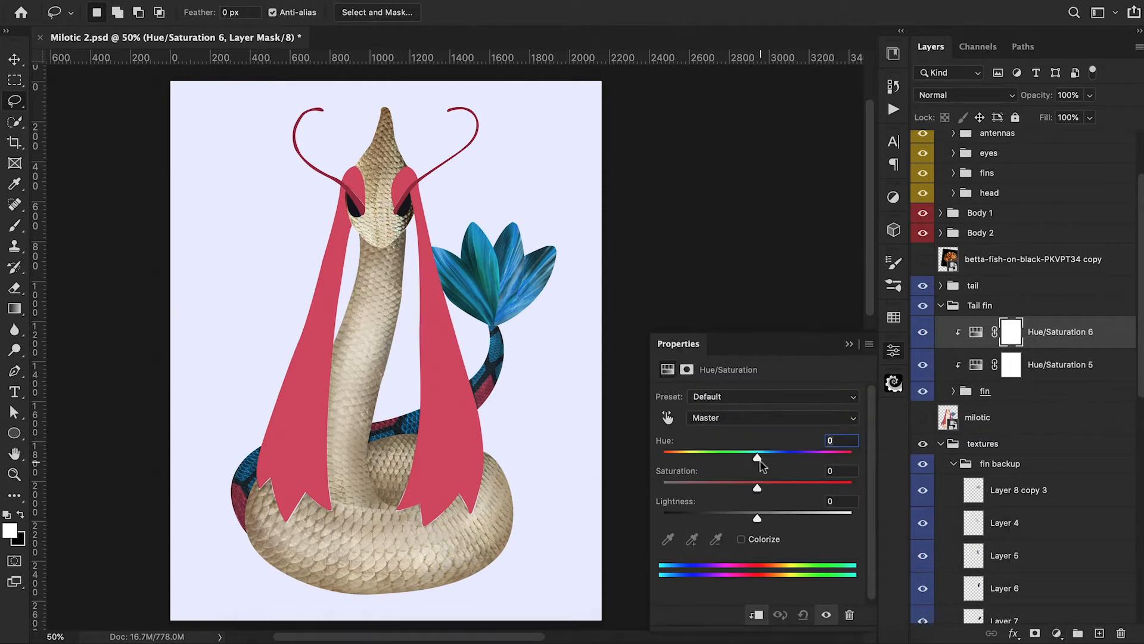
{"action": "left_click_drag", "start_coordinate": [757, 462], "coordinate": [839, 490]}
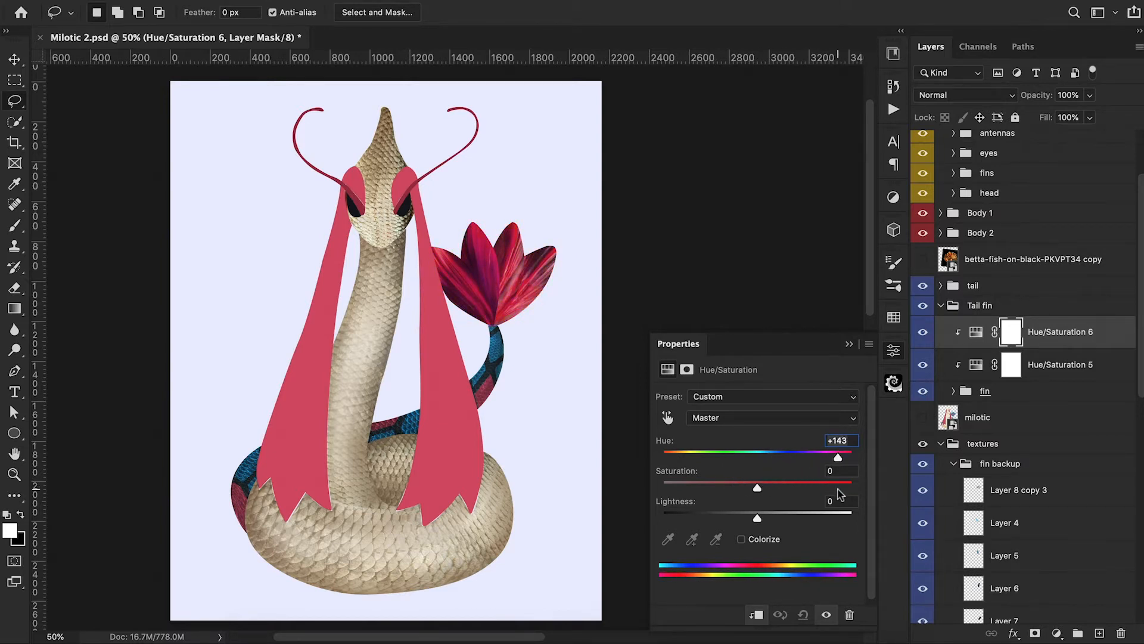
Invert the Hue/Saturation 6 mask and fill the Layer 8 copy 3 outline with white to limit the red to the lobe centers.
{"action": "key", "text": "ctrl+i"}
{"action": "left_click", "coordinate": [976, 491], "text": "ctrl"}
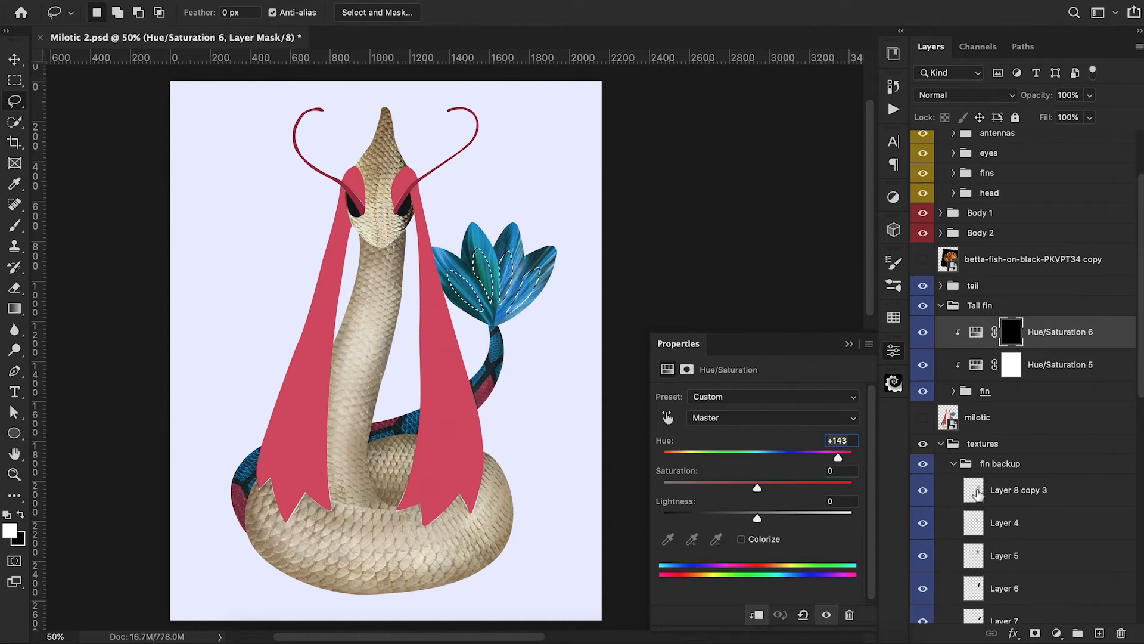
{"action": "key", "text": "alt+BackSpace"}
{"action": "key", "text": "ctrl+d"}
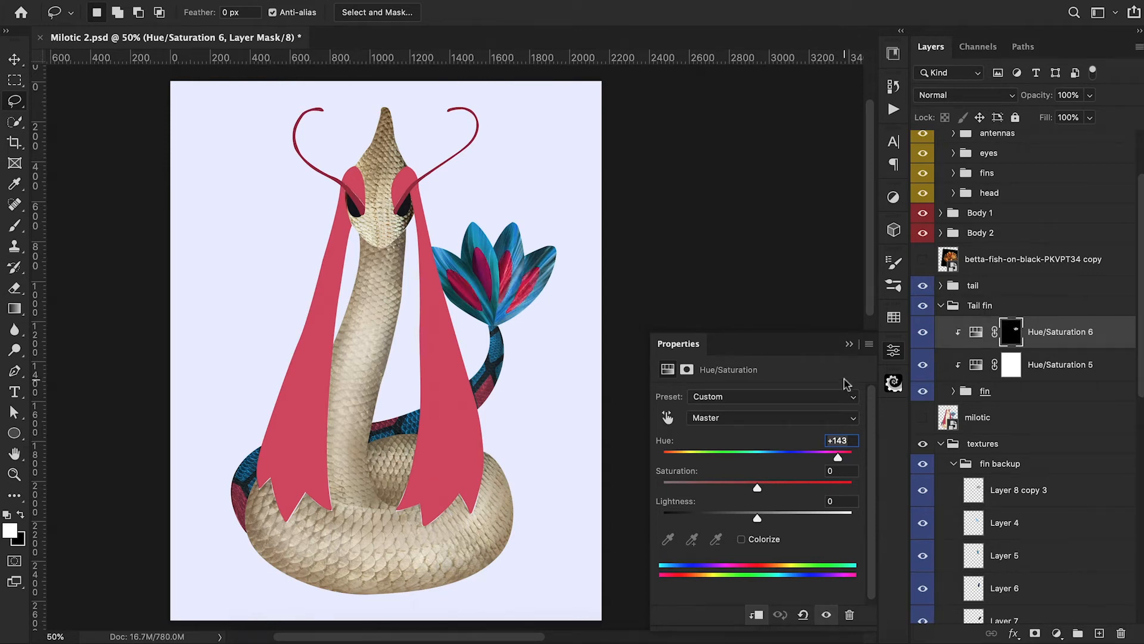
{"action": "left_click", "coordinate": [849, 344]}
Add a dark navy Solid Color layer clipped to the fin group, with Hard Light blending and 72% opacity.
{"action": "left_click", "coordinate": [1057, 633]}
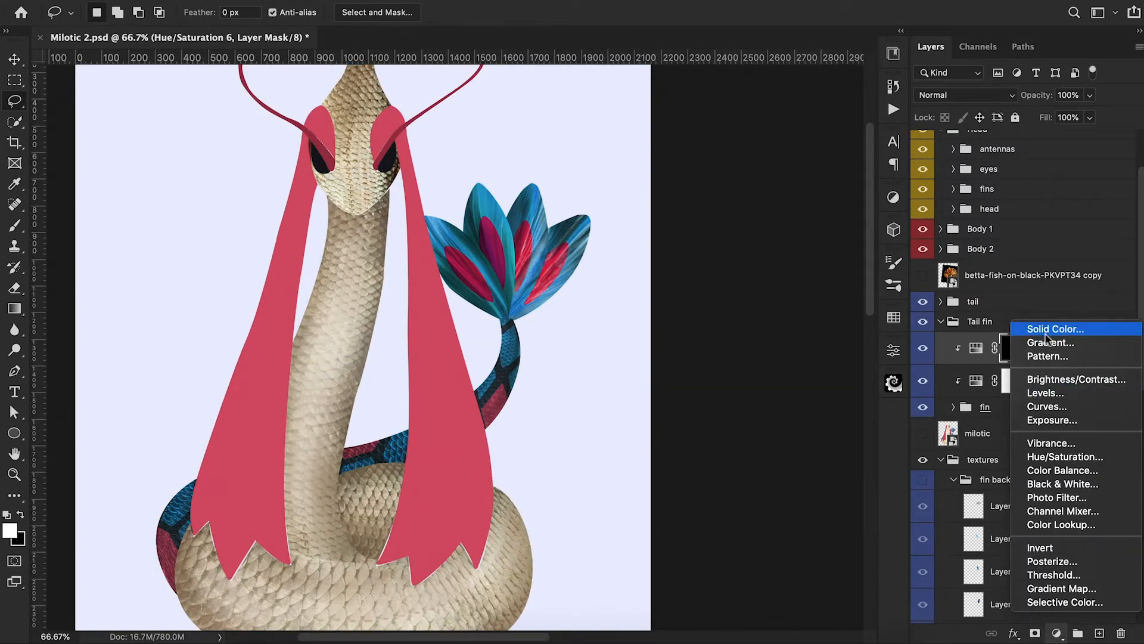
{"action": "left_click", "coordinate": [983, 398]}
{"action": "left_click", "coordinate": [1052, 23]}
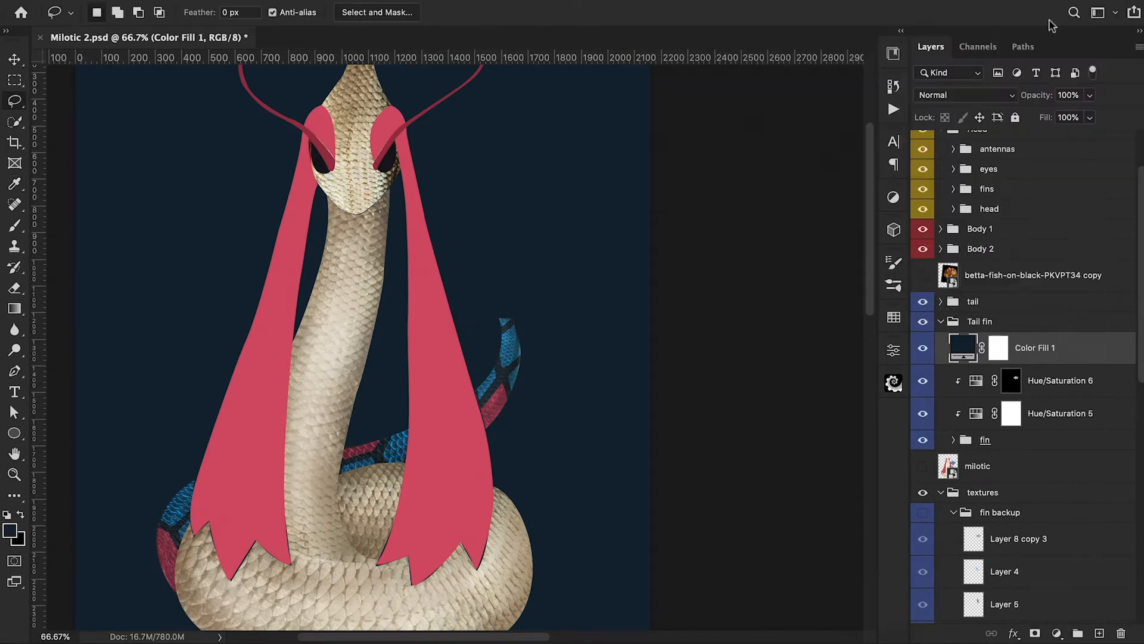
{"action": "left_click", "coordinate": [955, 362], "text": "alt"}
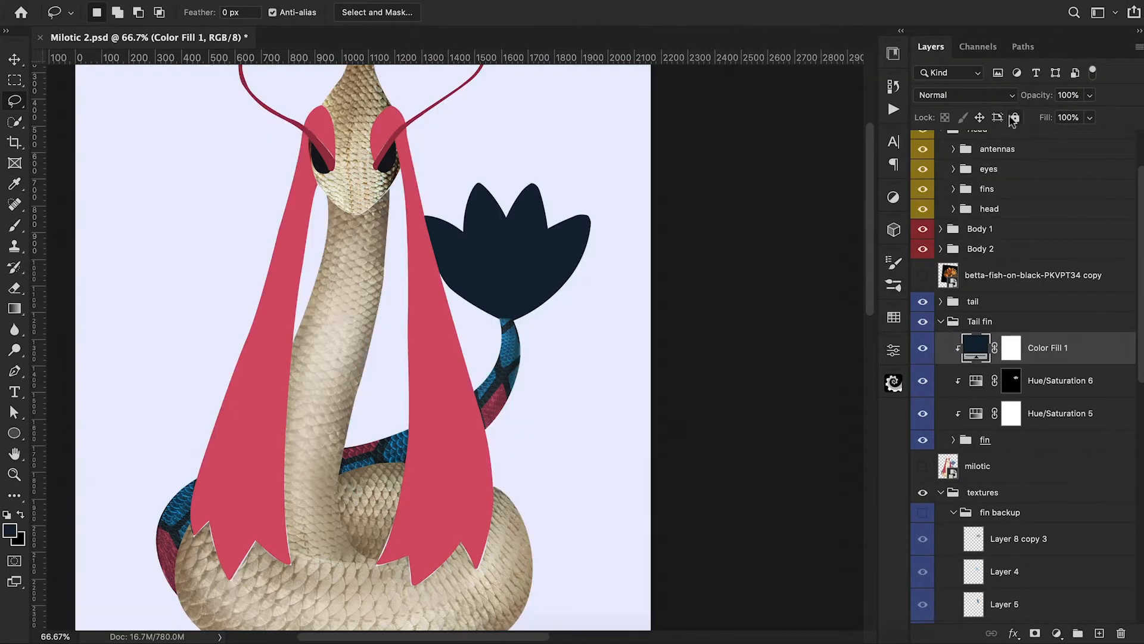
{"action": "left_click", "coordinate": [1004, 96]}
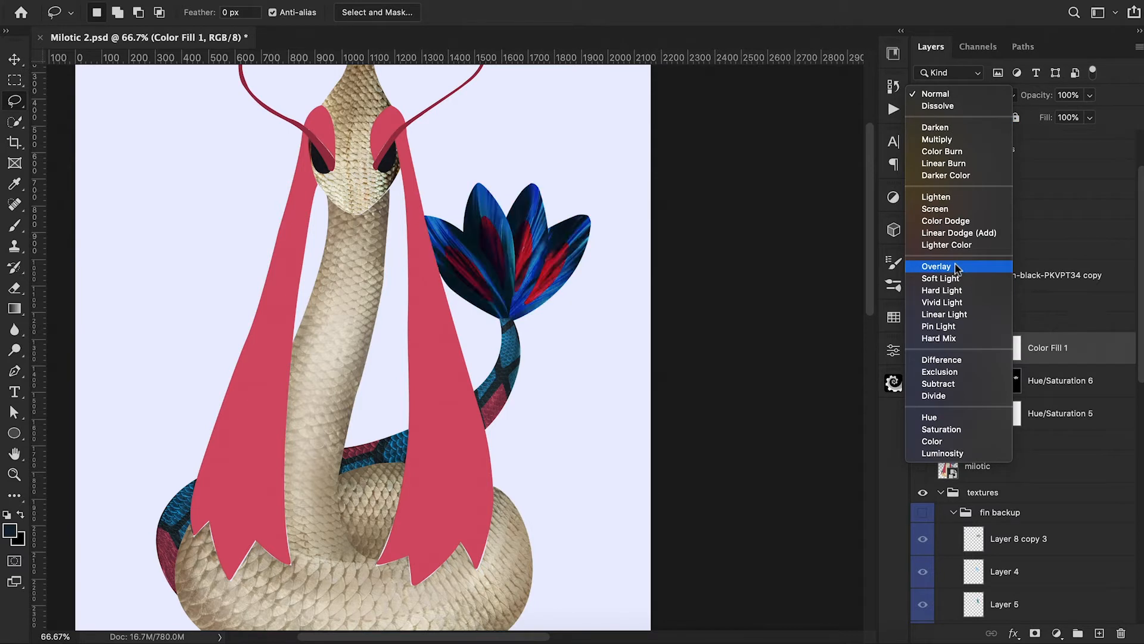
{"action": "left_click", "coordinate": [952, 290]}
{"action": "left_click_drag", "start_coordinate": [1044, 103], "coordinate": [1033, 104]}
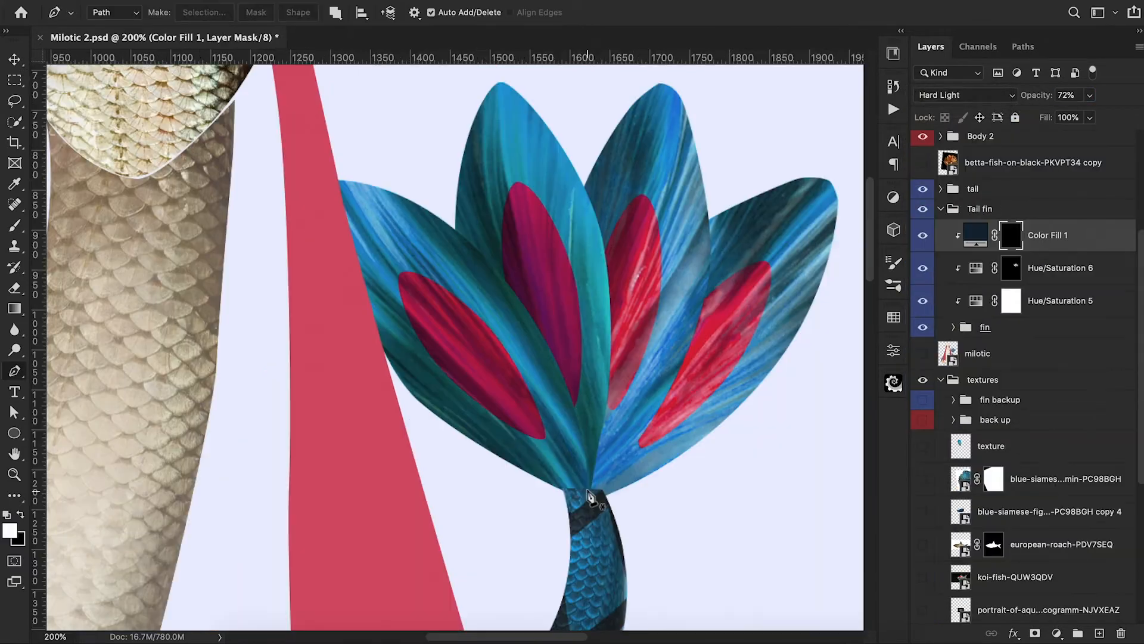
Trace a pen path along the overlap between the first and second tail lobes and adjust its curve to the edge.
{"action": "left_click", "coordinate": [589, 490]}
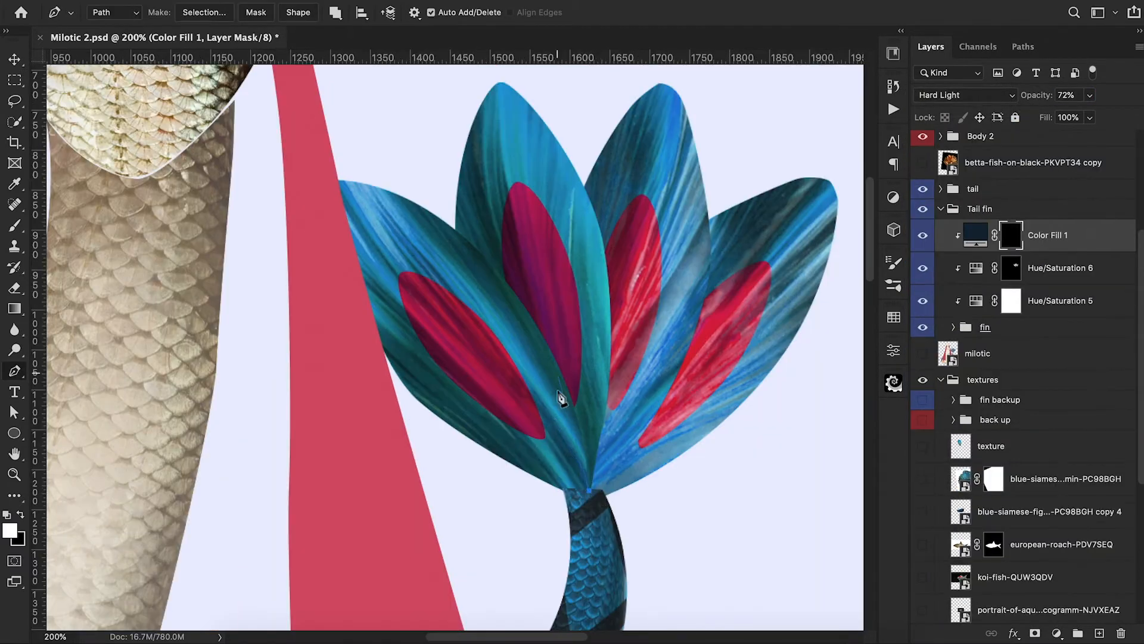
{"action": "left_click_drag", "start_coordinate": [522, 303], "coordinate": [464, 124]}
{"action": "right_click", "coordinate": [582, 371]}
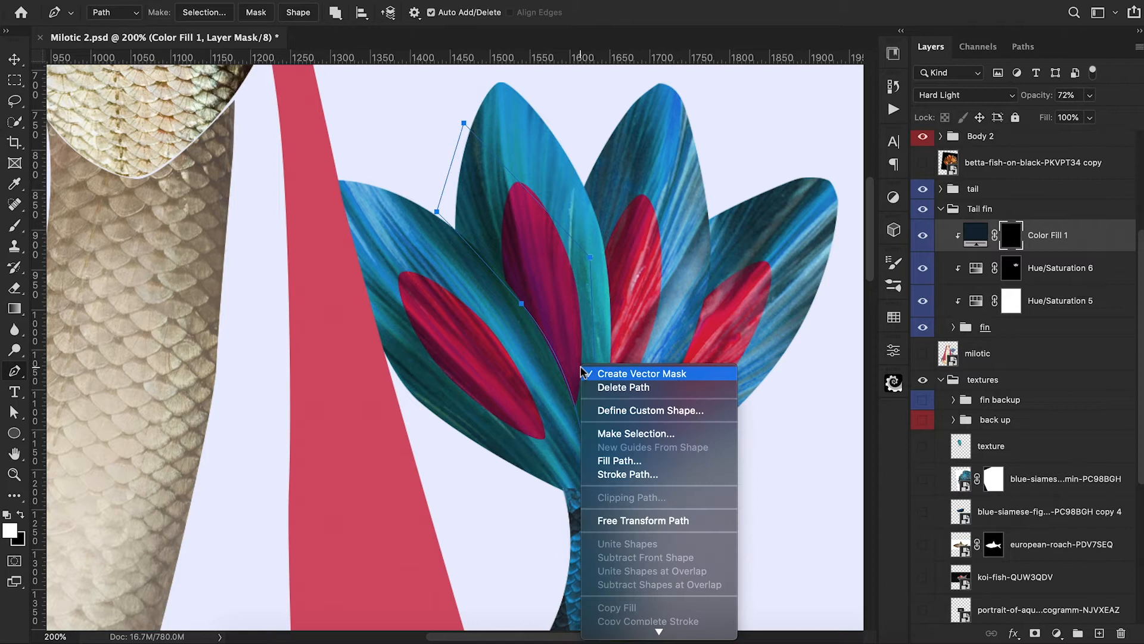
{"action": "key", "text": "Escape"}
{"action": "left_click", "coordinate": [522, 304], "text": "super"}
{"action": "left_click_drag", "start_coordinate": [587, 378], "coordinate": [580, 374], "text": "super"}
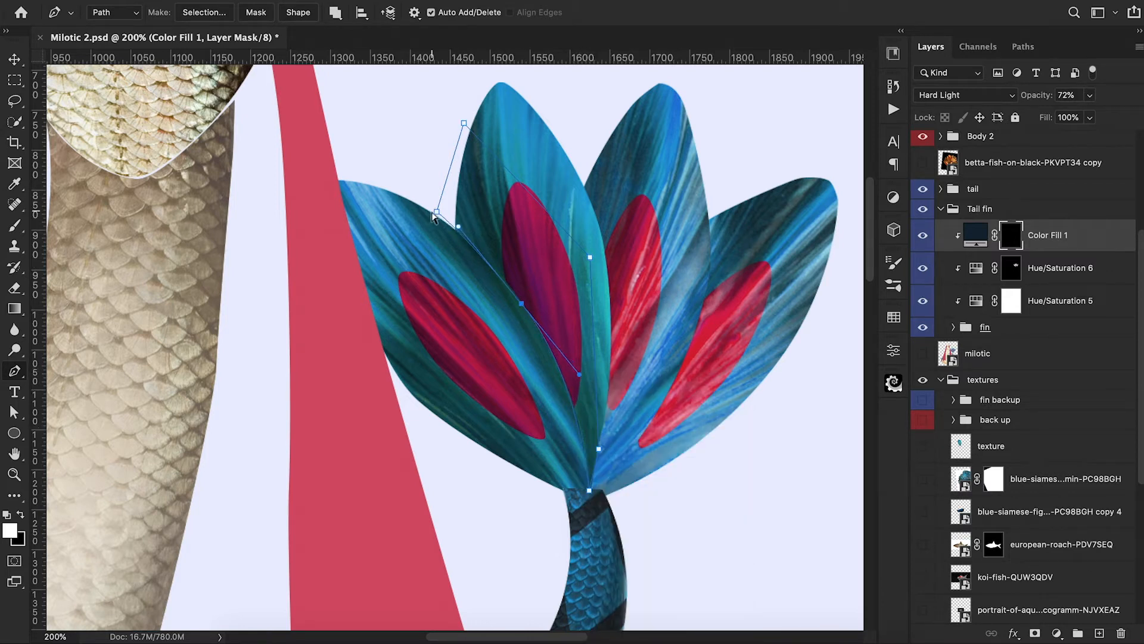
Convert the path to a selection, shade the second lobe on the Color Fill 1 mask with a 30% opacity brush, and deselect.
{"action": "right_click", "coordinate": [510, 234]}
{"action": "left_click", "coordinate": [560, 304]}
{"action": "left_click", "coordinate": [659, 216]}
{"action": "key", "text": "b"}
{"action": "key", "text": "3"}
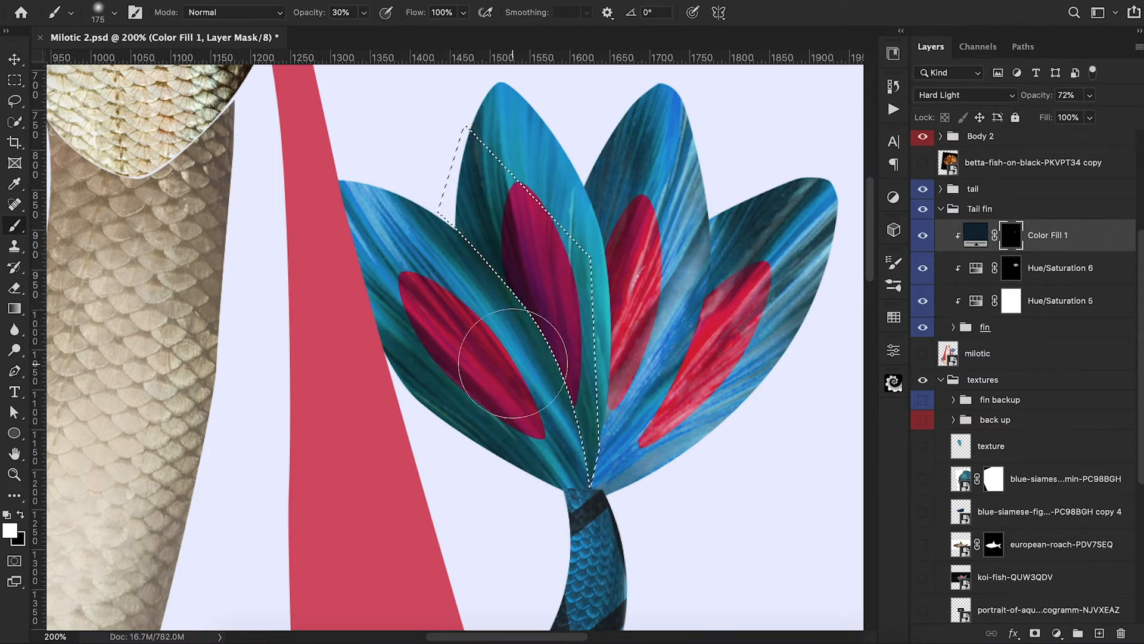
{"action": "key", "text": "super+d"}
{"action": "key", "text": "super+minus"}
{"action": "key", "text": "super+minus"}
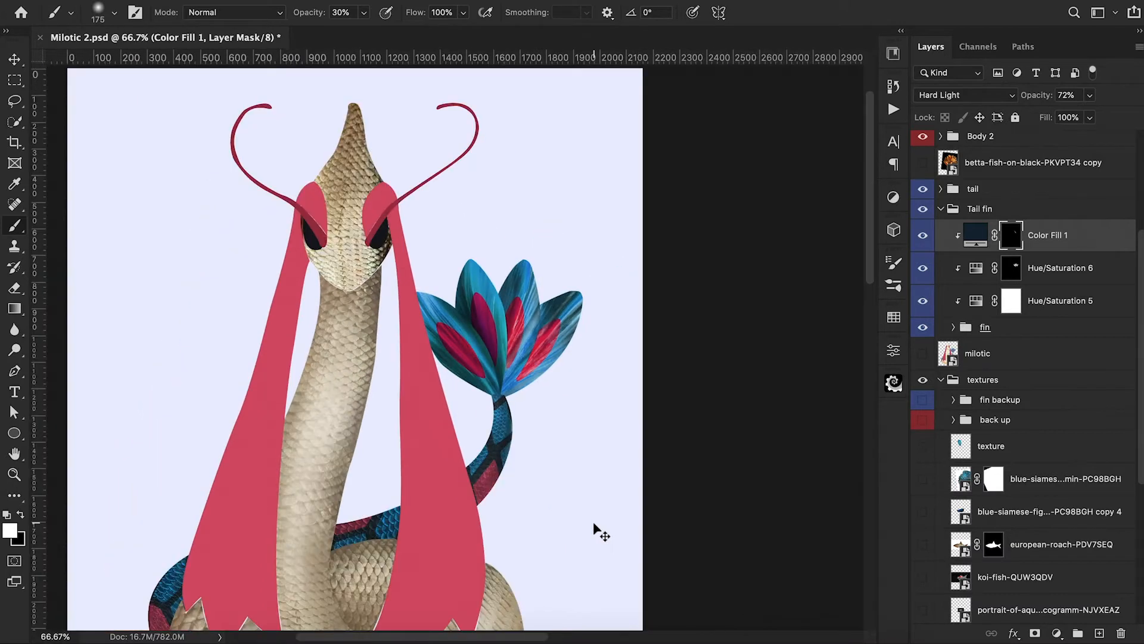
Trace the overlap of the second and third lobes with the Pen, convert it to a selection, and switch to the Brush for shading.
{"action": "key", "text": "super+plus"}
{"action": "key", "text": "super+plus"}
{"action": "key", "text": "p"}
{"action": "left_click", "coordinate": [590, 491]}
{"action": "left_click_drag", "start_coordinate": [602, 422], "coordinate": [604, 412]}
{"action": "left_click_drag", "start_coordinate": [607, 265], "coordinate": [599, 187]}
{"action": "key", "text": "super+Return"}
{"action": "key", "text": "b"}
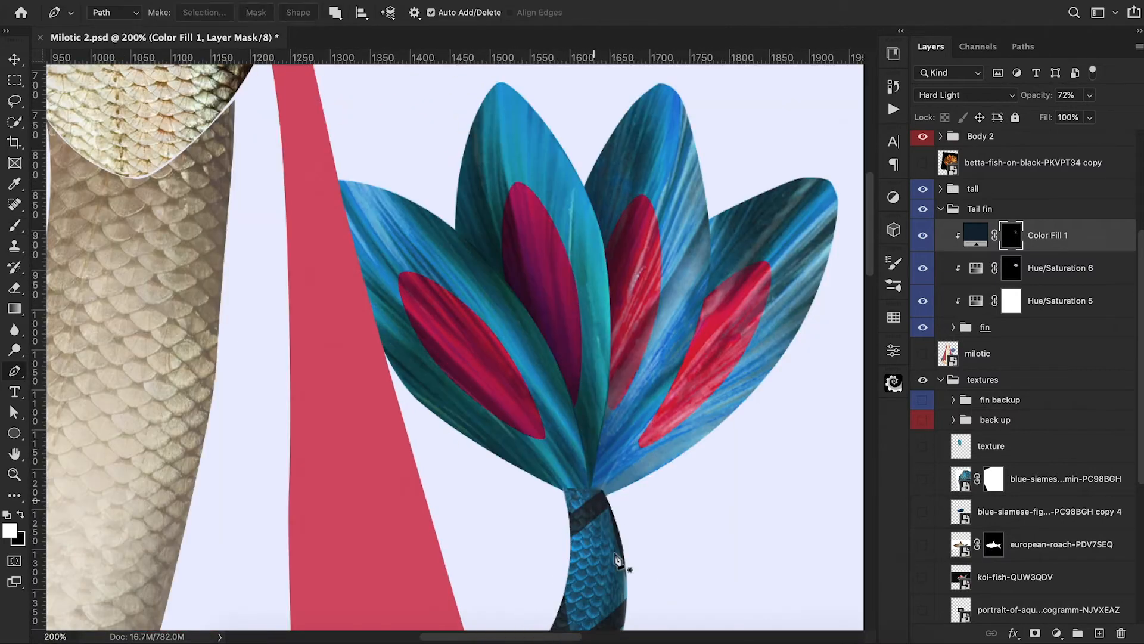
Select the area beside the third and fourth lobes' overlap with a pen path and paint shadows on the Color Fill 1 mask.
{"action": "left_click", "coordinate": [598, 489]}
{"action": "left_click_drag", "start_coordinate": [693, 351], "coordinate": [721, 280]}
{"action": "left_click", "coordinate": [696, 171]}
{"action": "left_click", "coordinate": [800, 207]}
{"action": "left_click", "coordinate": [767, 359]}
{"action": "key", "text": "super+Return"}
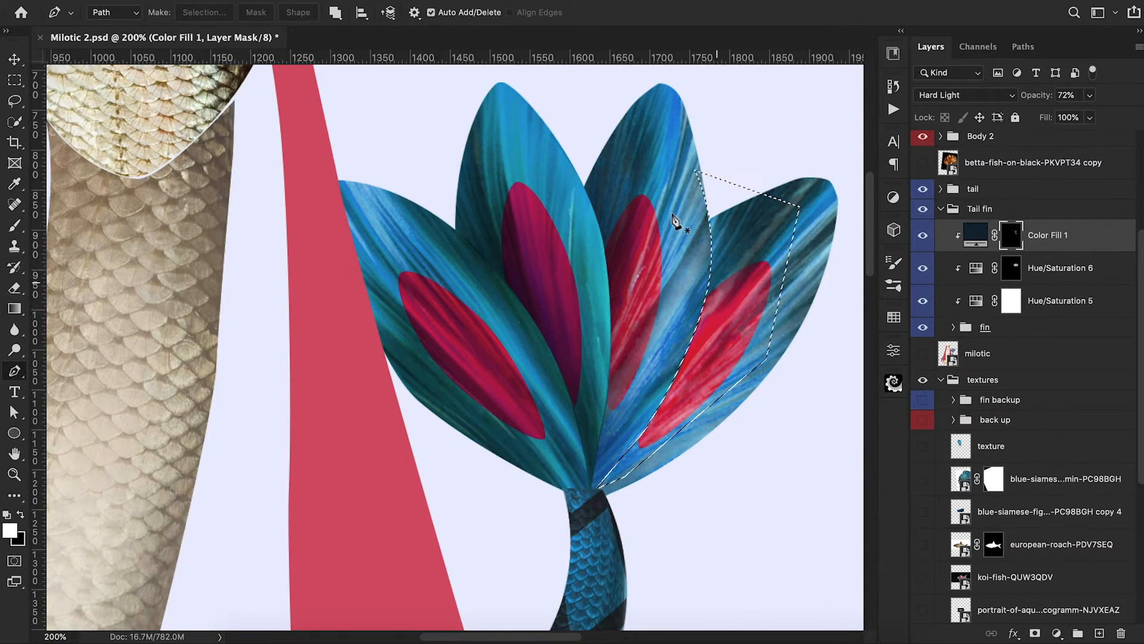
{"action": "key", "text": "b"}
{"action": "left_click_drag", "start_coordinate": [679, 238], "coordinate": [621, 290]}
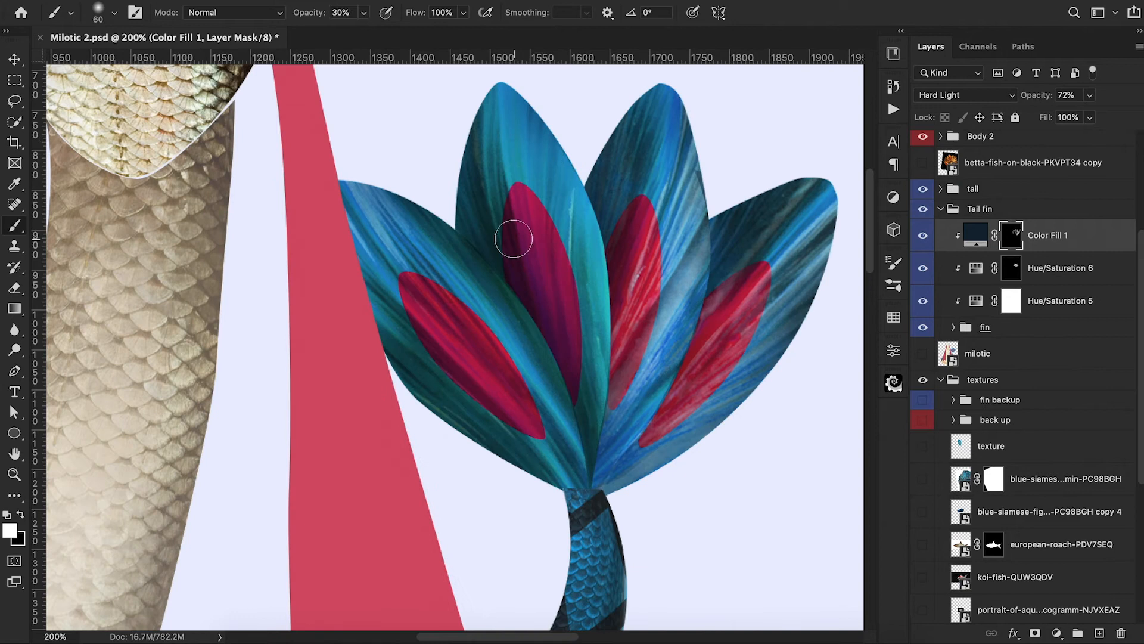
Soften the tail fin shading on the Color Fill 1 mask using a size 80 brush at 10% opacity, and collapse the Tail fin group.
{"action": "key", "text": "1"}
{"action": "key", "text": "bracketright"}
{"action": "key", "text": "bracketright"}
{"action": "left_click_drag", "start_coordinate": [598, 303], "coordinate": [560, 164]}
{"action": "left_click_drag", "start_coordinate": [703, 262], "coordinate": [591, 494]}
{"action": "left_click_drag", "start_coordinate": [632, 456], "coordinate": [554, 496]}
{"action": "left_click", "coordinate": [942, 209]}
{"action": "key", "text": "super+0"}
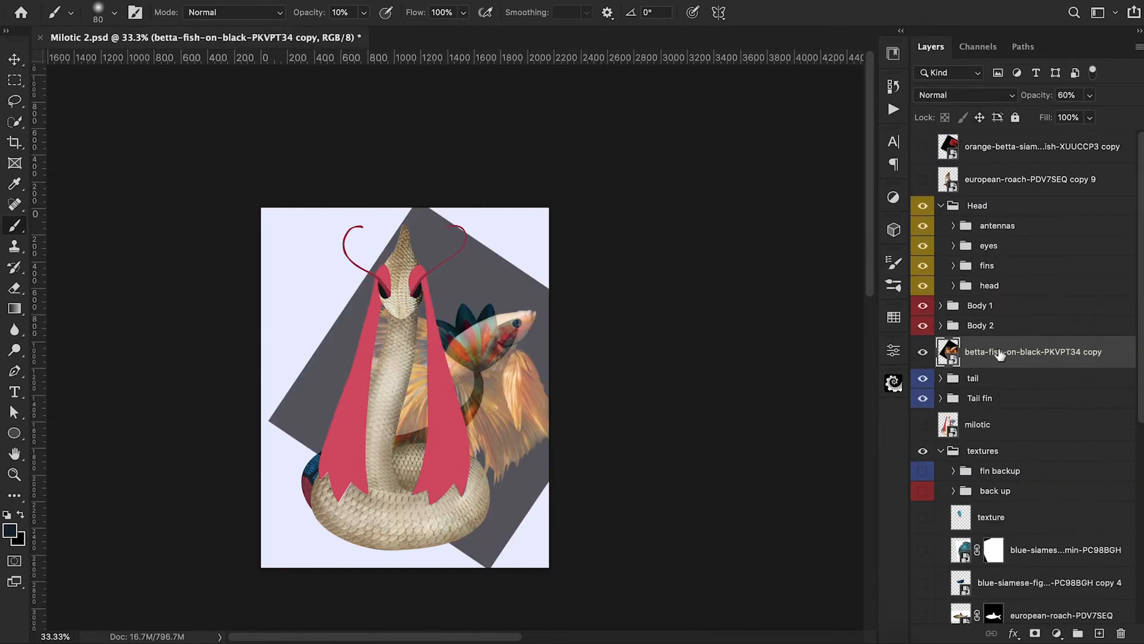
Move the betta-fish-on-black layer above the fins group inside the Head group and rotate it to -49.34°.
{"action": "left_click_drag", "start_coordinate": [1001, 353], "coordinate": [994, 260]}
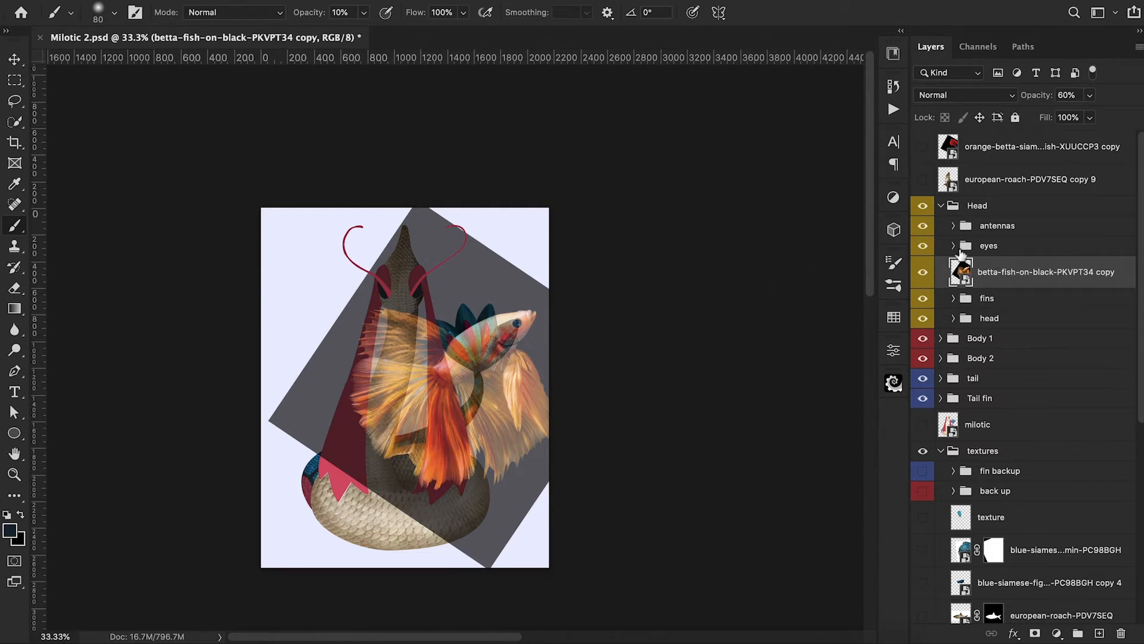
{"action": "key", "text": "super+t"}
{"action": "left_click_drag", "start_coordinate": [573, 367], "coordinate": [568, 384]}
{"action": "left_click_drag", "start_coordinate": [712, 322], "coordinate": [719, 353]}
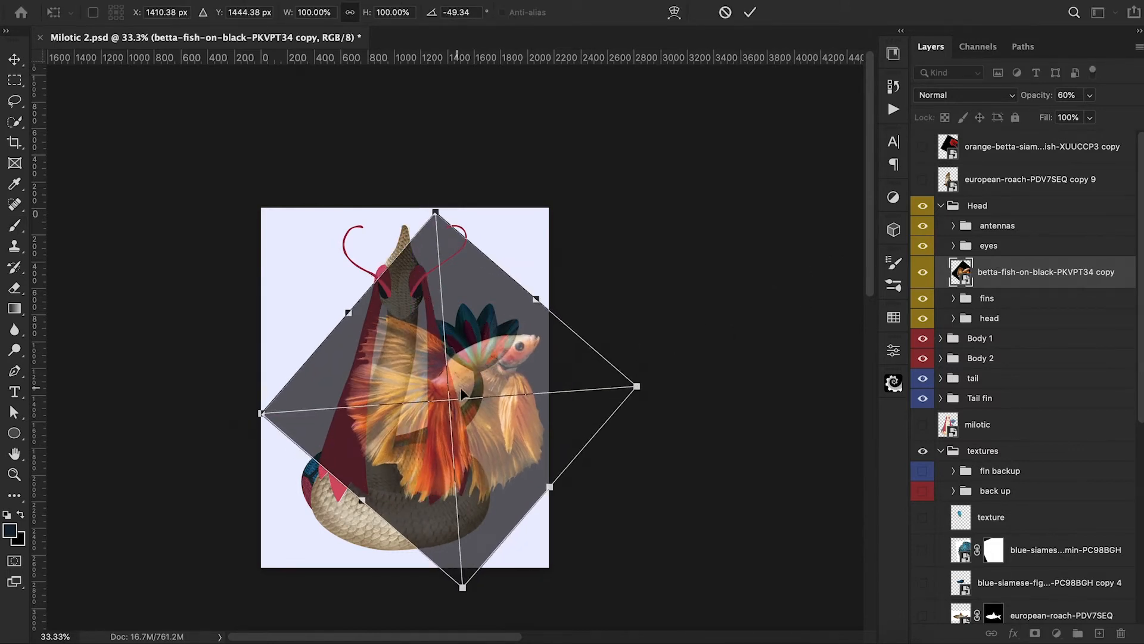
Scale the betta photo to 124.46%, rotate it to -53.15°, and position its red fin over the Milotic's right fin.
{"action": "left_click_drag", "start_coordinate": [462, 393], "coordinate": [471, 400]}
{"action": "left_click_drag", "start_coordinate": [437, 213], "coordinate": [440, 173]}
{"action": "left_click_drag", "start_coordinate": [522, 446], "coordinate": [525, 431]}
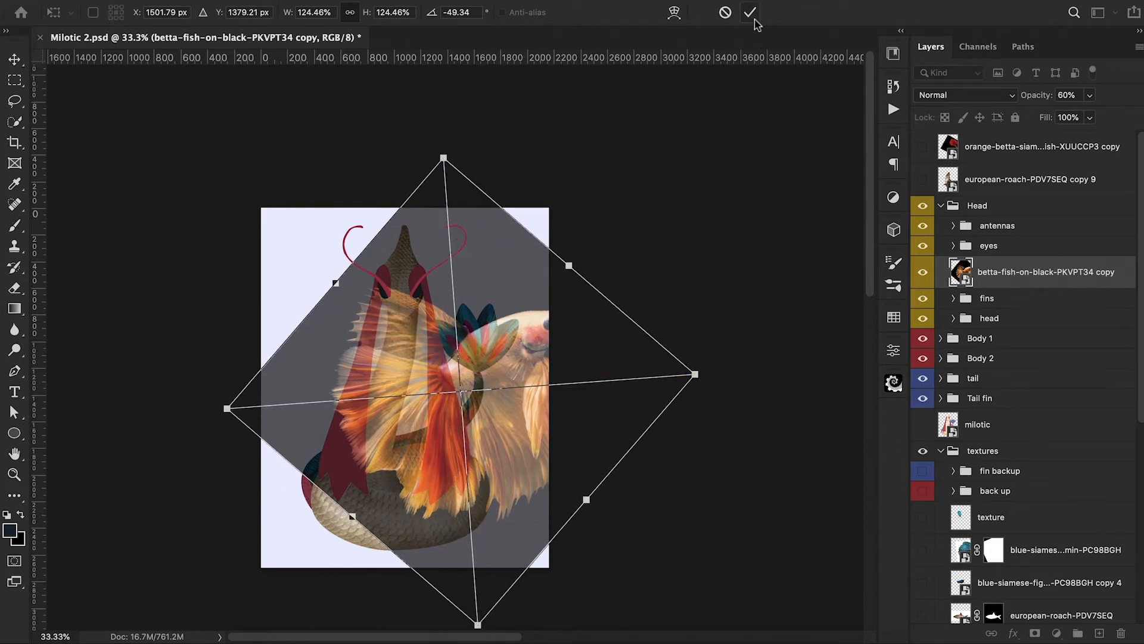
{"action": "left_click_drag", "start_coordinate": [669, 252], "coordinate": [636, 249]}
{"action": "left_click_drag", "start_coordinate": [551, 338], "coordinate": [543, 329]}
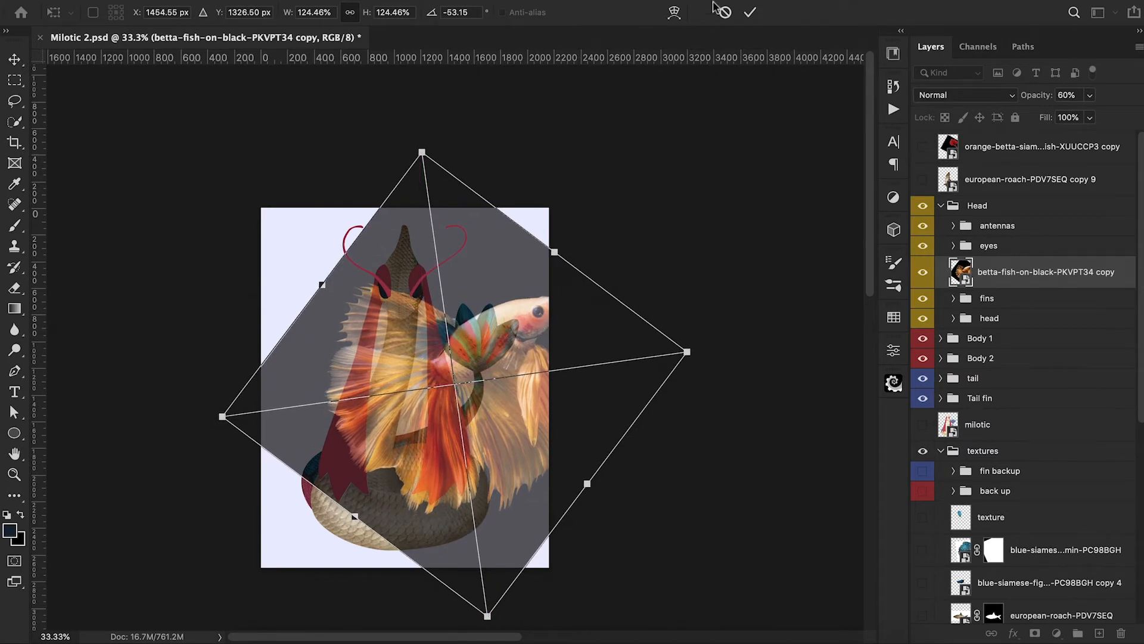
{"action": "left_click", "coordinate": [749, 12]}
Set the betta layer's opacity to 43%, lasso the red fin over the right fin, copy it to a new layer, and hide the photo.
{"action": "key", "text": "l"}
{"action": "key", "text": "4"}
{"action": "key", "text": "3"}
{"action": "mouse_move", "coordinate": [414, 481]}
{"action": "left_mouse_down"}
{"action": "mouse_move", "coordinate": [421, 394]}
{"action": "mouse_move", "coordinate": [454, 369]}
{"action": "mouse_move", "coordinate": [471, 416]}
{"action": "mouse_move", "coordinate": [466, 500]}
{"action": "mouse_move", "coordinate": [417, 477]}
{"action": "left_mouse_up"}
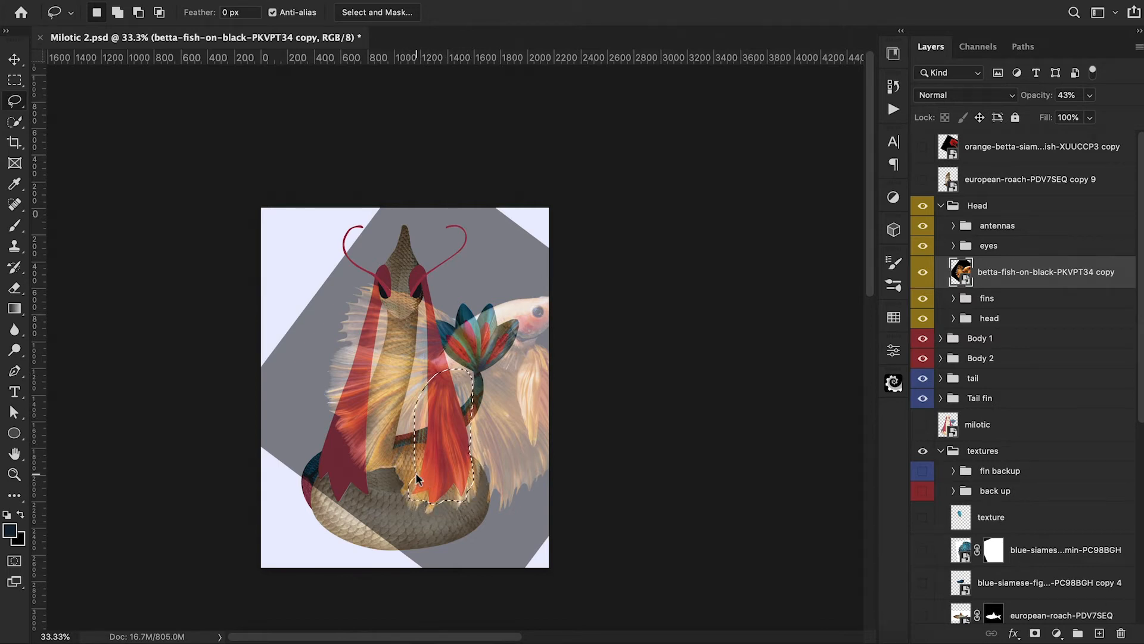
{"action": "key", "text": "super+j"}
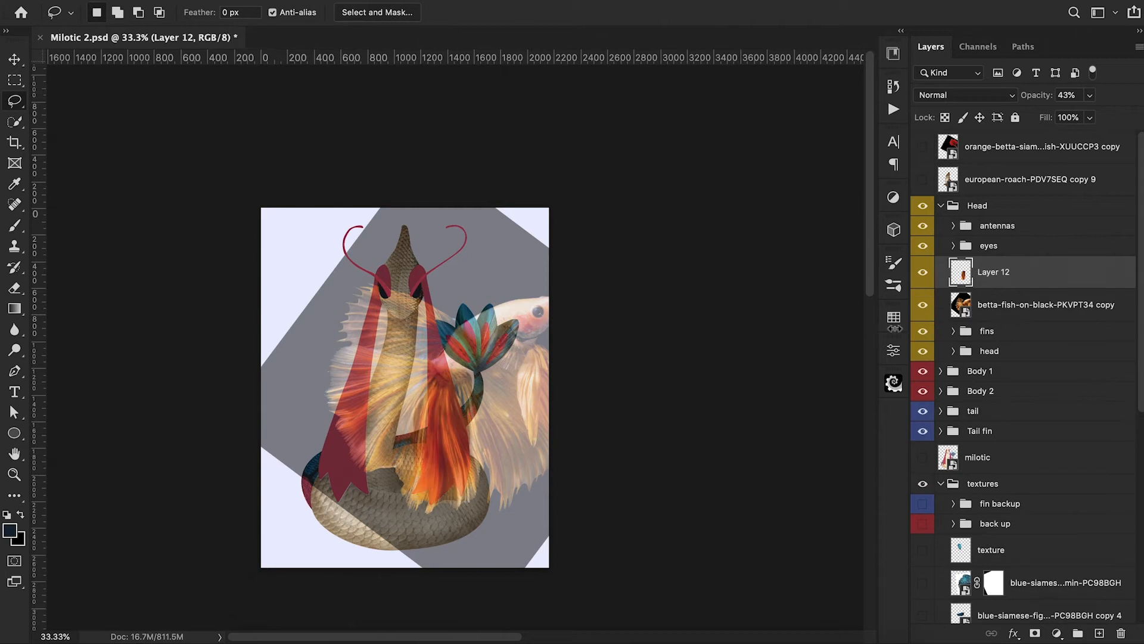
{"action": "left_click", "coordinate": [923, 305]}
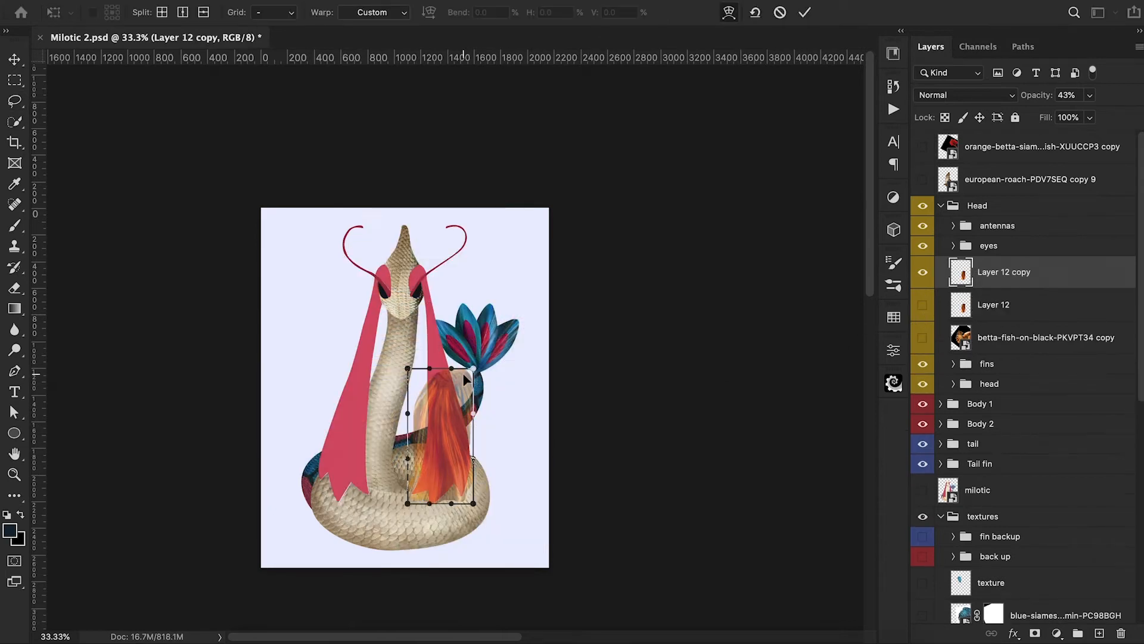
Warp the top of Layer 12 copy upward along the right fin and load the right fin layer's outline as a selection.
{"action": "left_click_drag", "start_coordinate": [464, 374], "coordinate": [416, 353]}
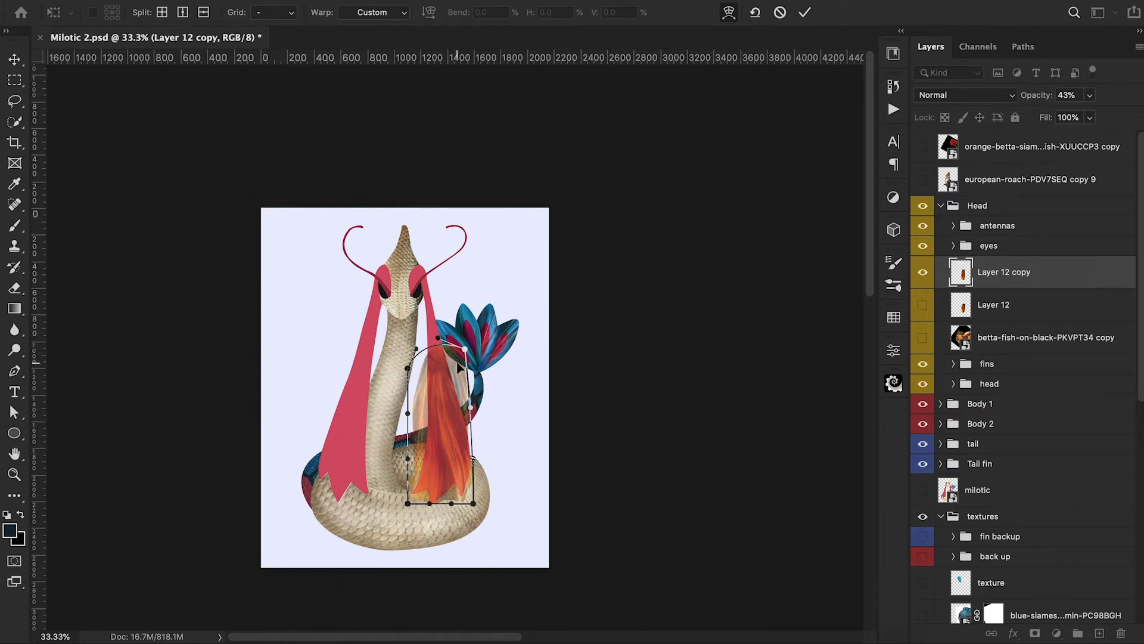
{"action": "left_click", "coordinate": [804, 12]}
{"action": "key", "text": "l"}
{"action": "left_click", "coordinate": [954, 364]}
{"action": "left_click", "coordinate": [974, 423], "text": "super"}
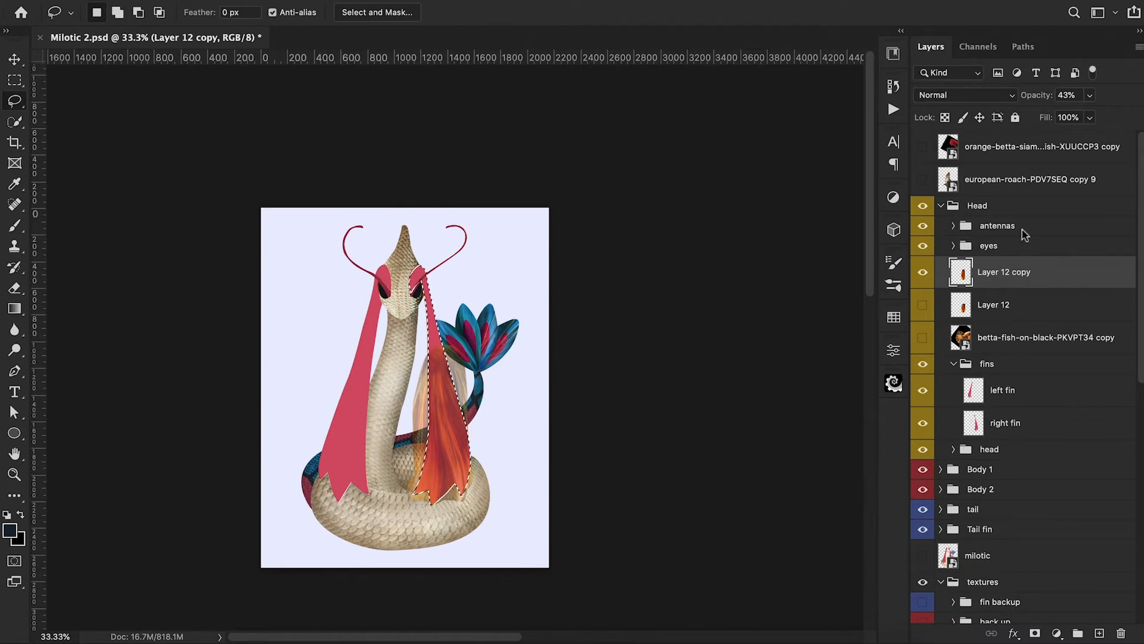
Mask Layer 12 copy to the selected right fin outline and raise the layer's opacity.
{"action": "left_click", "coordinate": [1035, 634]}
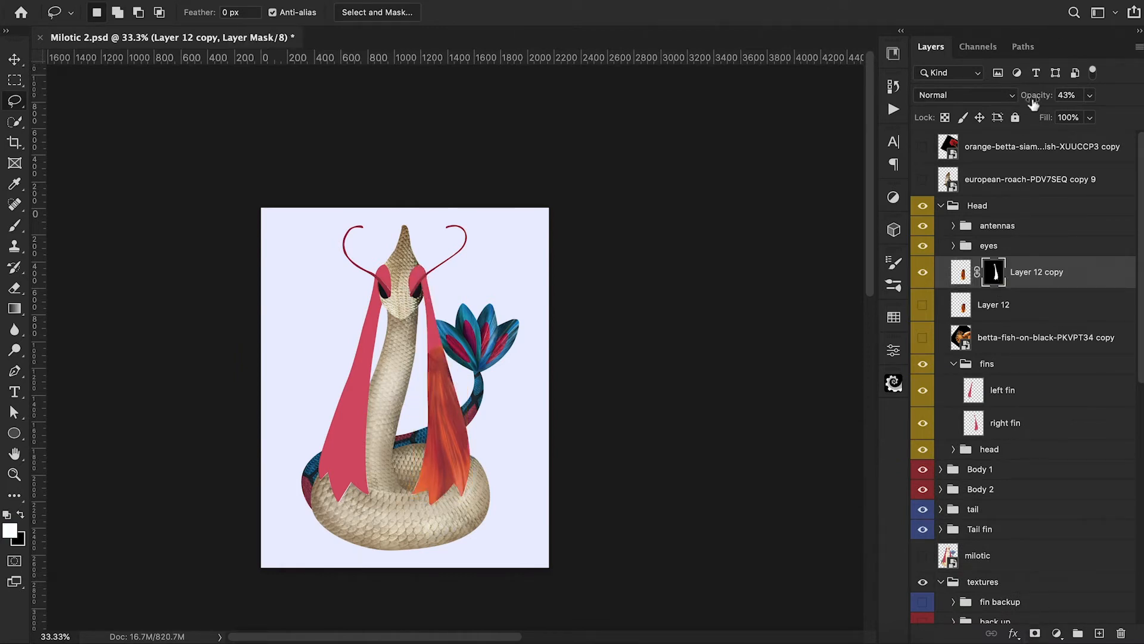
{"action": "left_click_drag", "start_coordinate": [1033, 104], "coordinate": [1099, 106]}
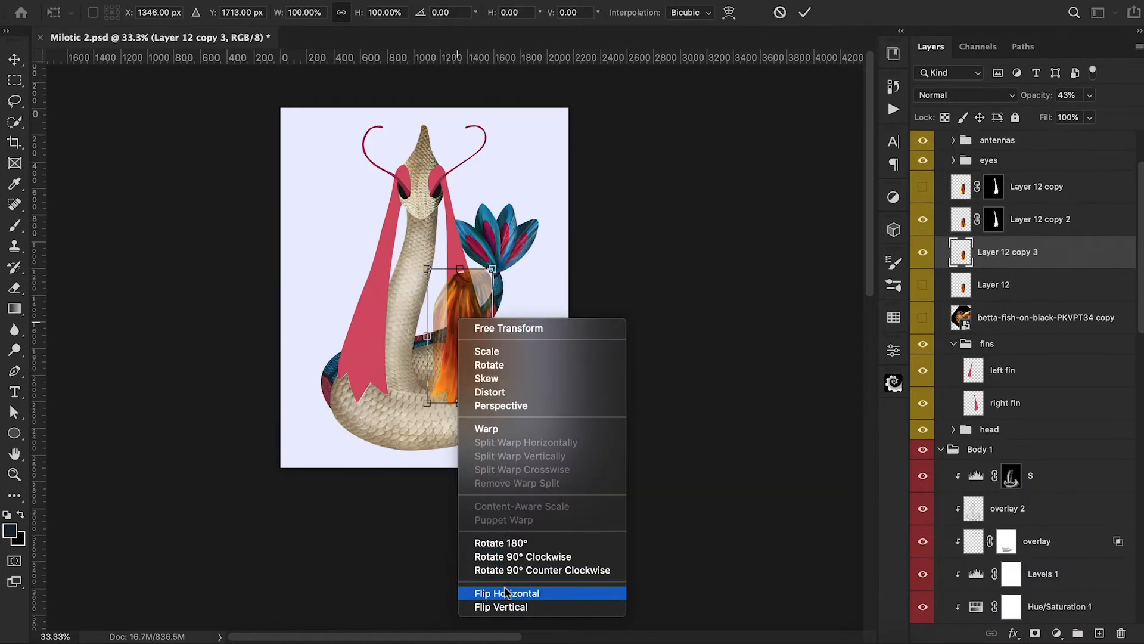
Flip Layer 12 copy 3 horizontally, place it over the lower left fin, and warp it to cover the fin's shape.
{"action": "left_click", "coordinate": [507, 593]}
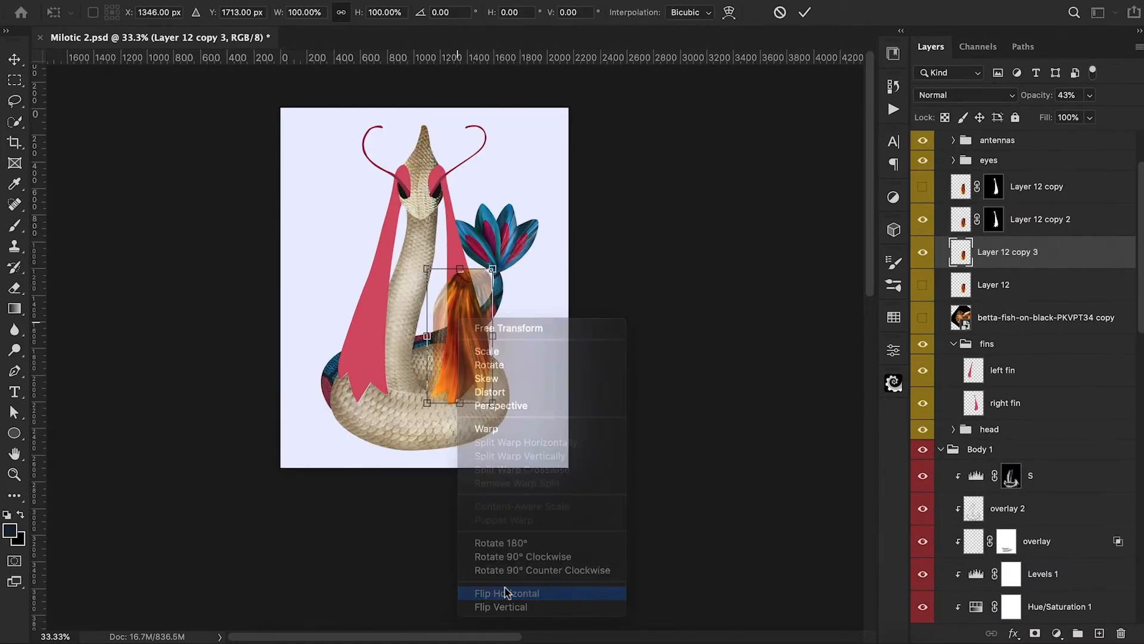
{"action": "left_click_drag", "start_coordinate": [458, 368], "coordinate": [363, 363]}
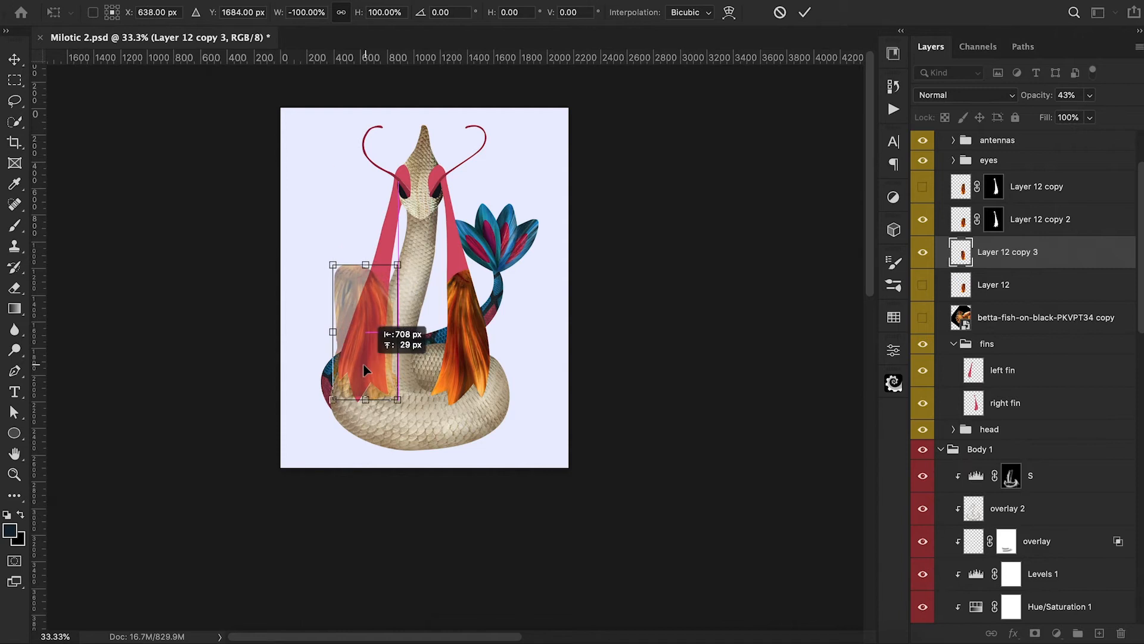
{"action": "left_click_drag", "start_coordinate": [412, 308], "coordinate": [414, 318]}
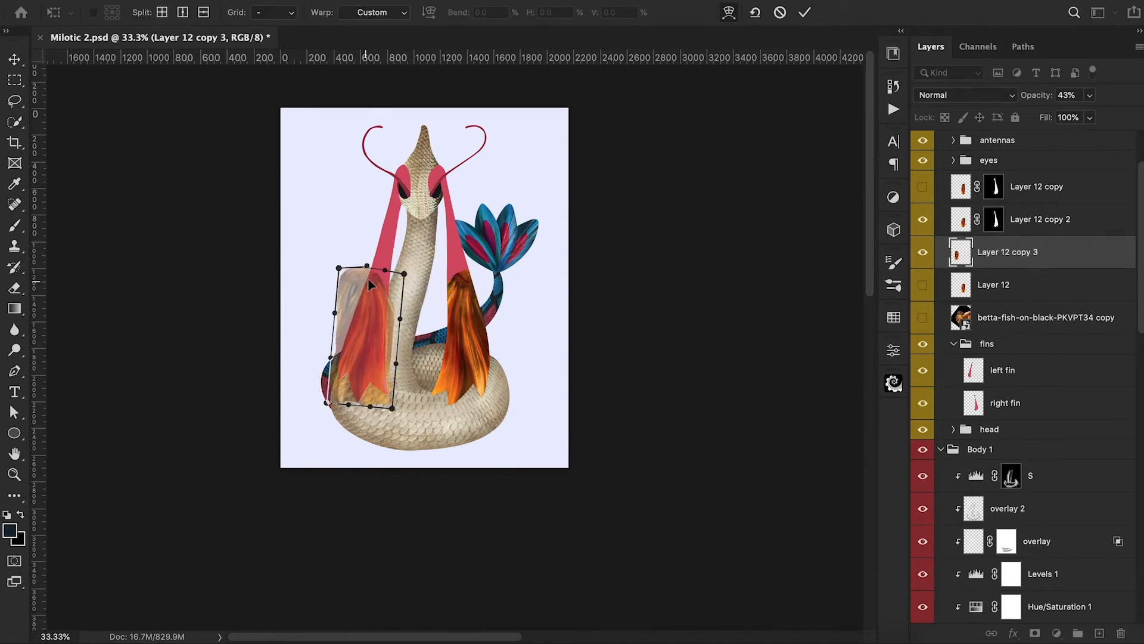
{"action": "left_click_drag", "start_coordinate": [368, 279], "coordinate": [375, 271]}
{"action": "left_click_drag", "start_coordinate": [388, 311], "coordinate": [388, 314]}
{"action": "left_click_drag", "start_coordinate": [358, 407], "coordinate": [396, 410]}
{"action": "left_click_drag", "start_coordinate": [335, 390], "coordinate": [335, 396]}
{"action": "left_click_drag", "start_coordinate": [340, 269], "coordinate": [337, 276]}
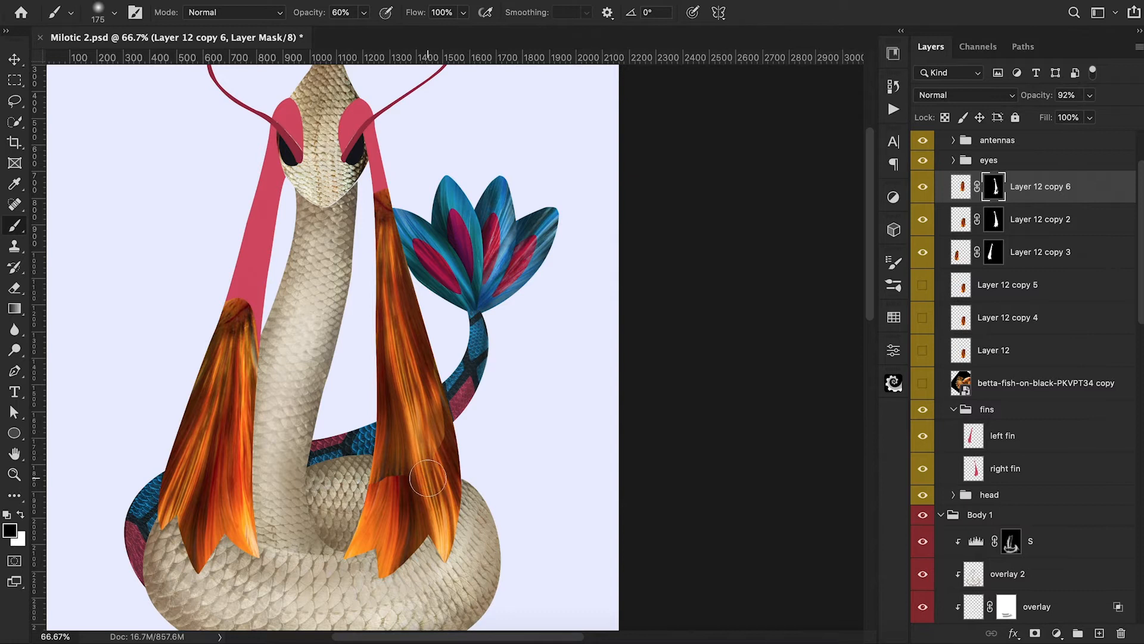
Blend Layer 12 copy 6 by brushing its mask, and warp Layer 12 copy 7 to follow the upper right fin.
{"action": "mouse_move", "coordinate": [427, 478]}
{"action": "left_mouse_down"}
{"action": "mouse_move", "coordinate": [446, 393]}
{"action": "mouse_move", "coordinate": [453, 429]}
{"action": "mouse_move", "coordinate": [408, 456]}
{"action": "mouse_move", "coordinate": [391, 489]}
{"action": "left_mouse_up"}
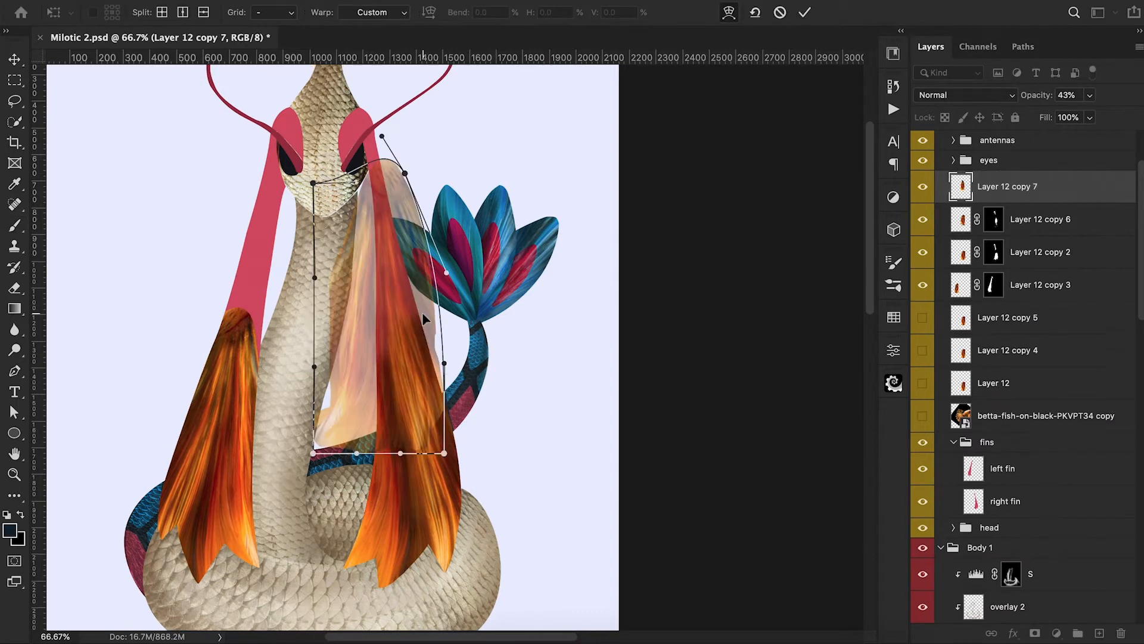
{"action": "left_click_drag", "start_coordinate": [425, 319], "coordinate": [422, 321]}
{"action": "left_click_drag", "start_coordinate": [416, 381], "coordinate": [360, 397]}
{"action": "left_click_drag", "start_coordinate": [357, 442], "coordinate": [361, 447]}
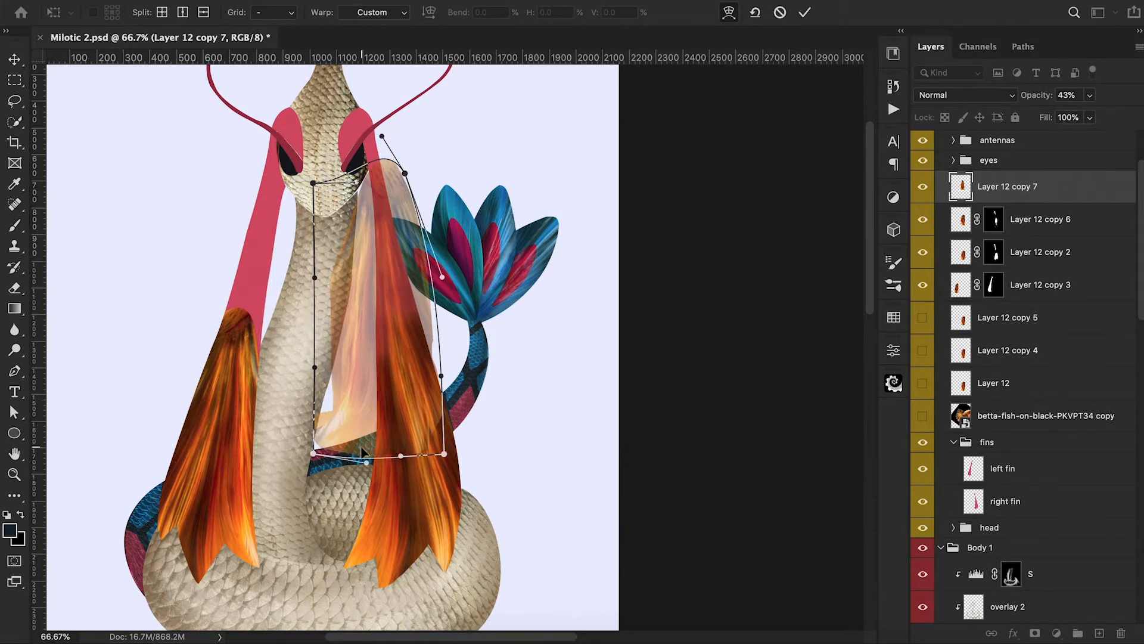
{"action": "left_click_drag", "start_coordinate": [359, 285], "coordinate": [344, 268]}
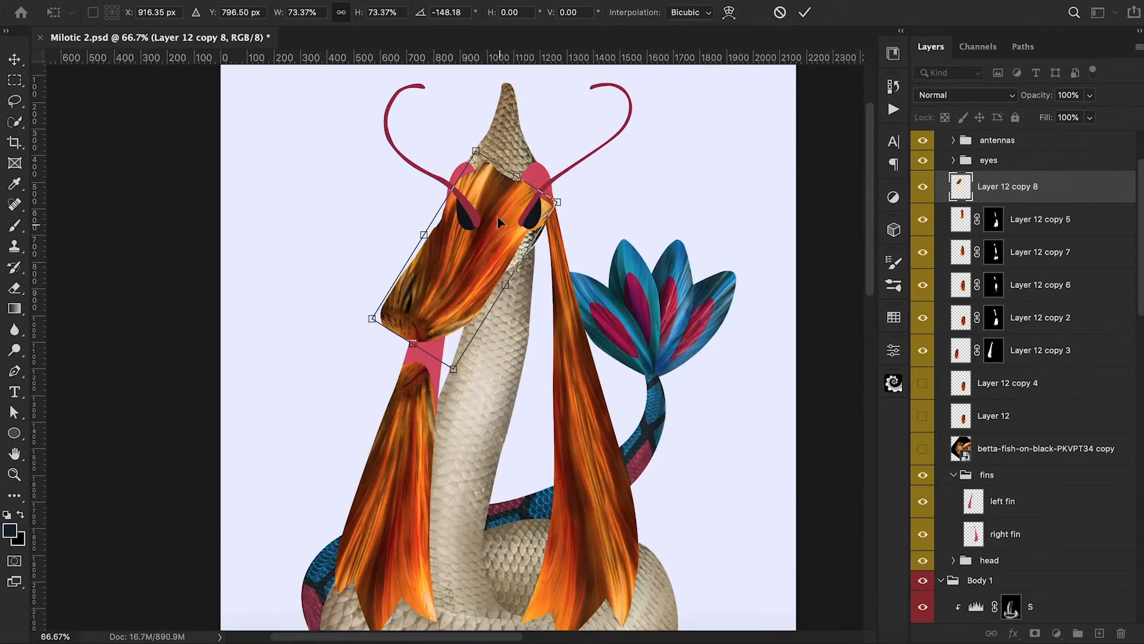
Position Layer 12 copy 8 over the fin above the right eye and blend the seam on Layer 12 copy 4's mask.
{"action": "mouse_move", "coordinate": [500, 223]}
{"action": "left_mouse_down"}
{"action": "mouse_move", "coordinate": [509, 205]}
{"action": "mouse_move", "coordinate": [533, 204]}
{"action": "mouse_move", "coordinate": [514, 210]}
{"action": "left_mouse_up"}
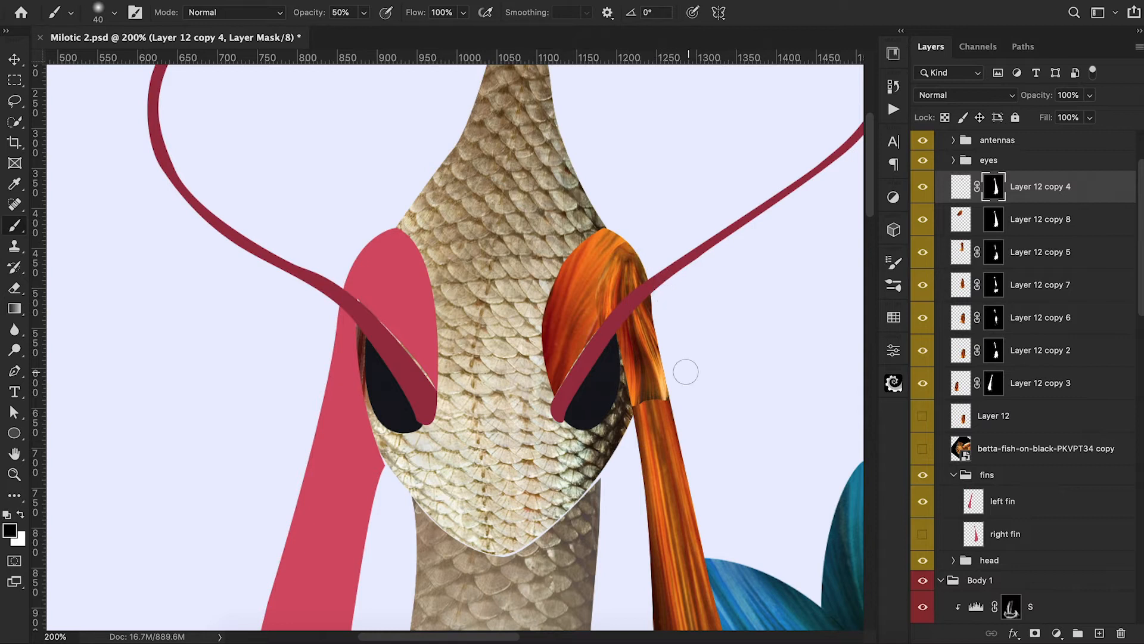
{"action": "mouse_move", "coordinate": [645, 408]}
{"action": "left_mouse_down"}
{"action": "mouse_move", "coordinate": [675, 399]}
{"action": "mouse_move", "coordinate": [640, 398]}
{"action": "mouse_move", "coordinate": [618, 378]}
{"action": "left_mouse_up"}
{"action": "key", "text": "0"}
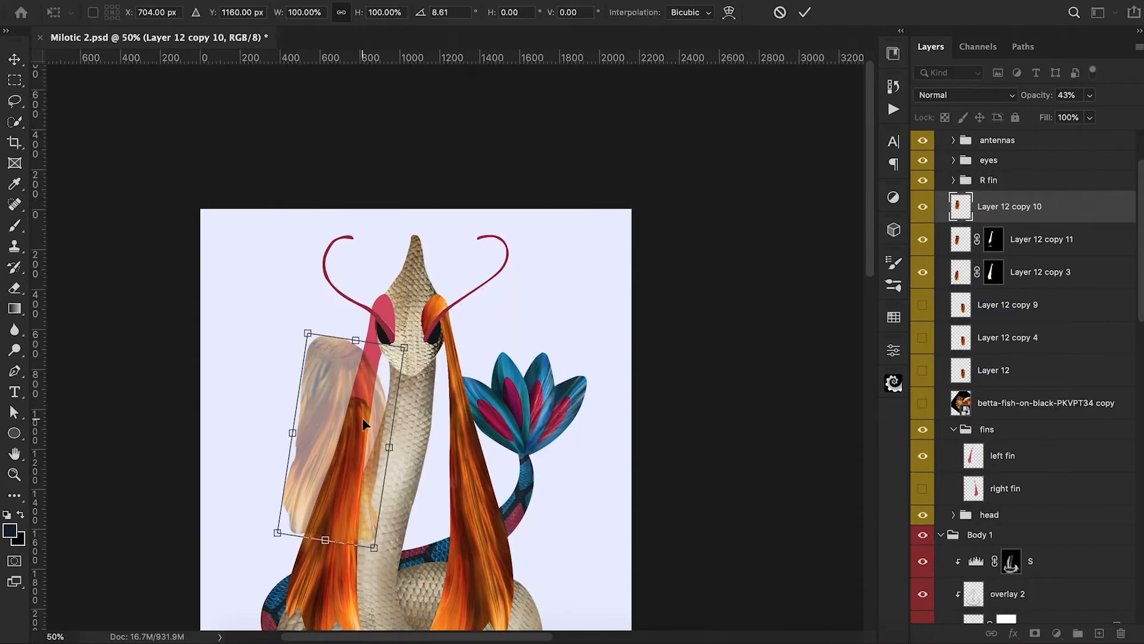
Position Layer 12 copy 10 over the upper left fin and warp Layer 12 copy 9 over the fin above the left eye.
{"action": "left_click_drag", "start_coordinate": [364, 424], "coordinate": [383, 413]}
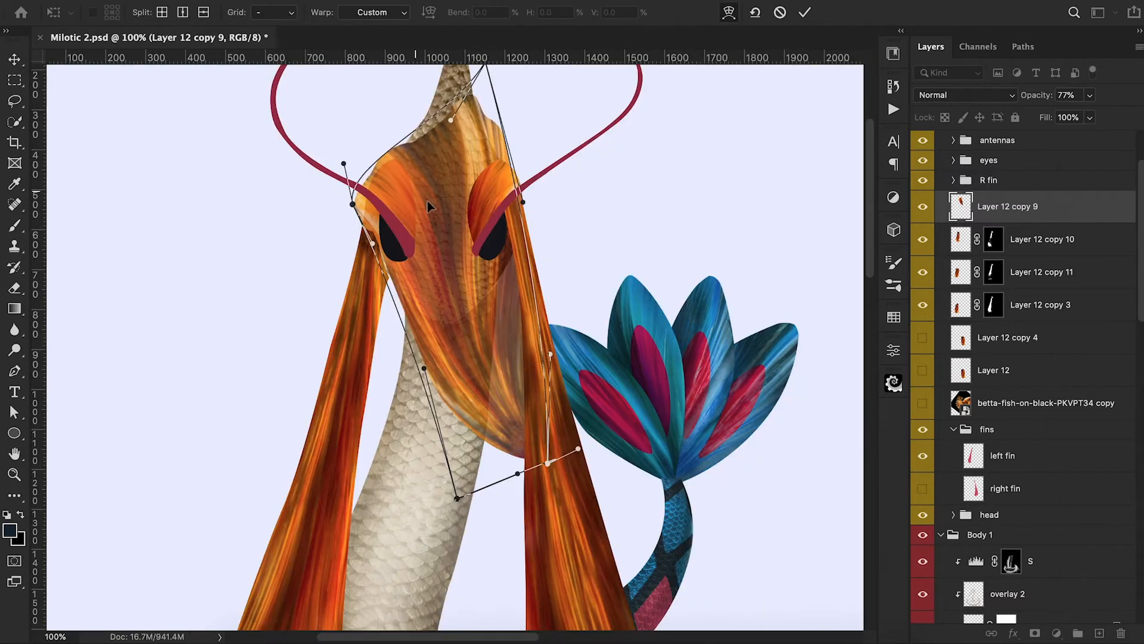
{"action": "left_click_drag", "start_coordinate": [472, 207], "coordinate": [467, 215]}
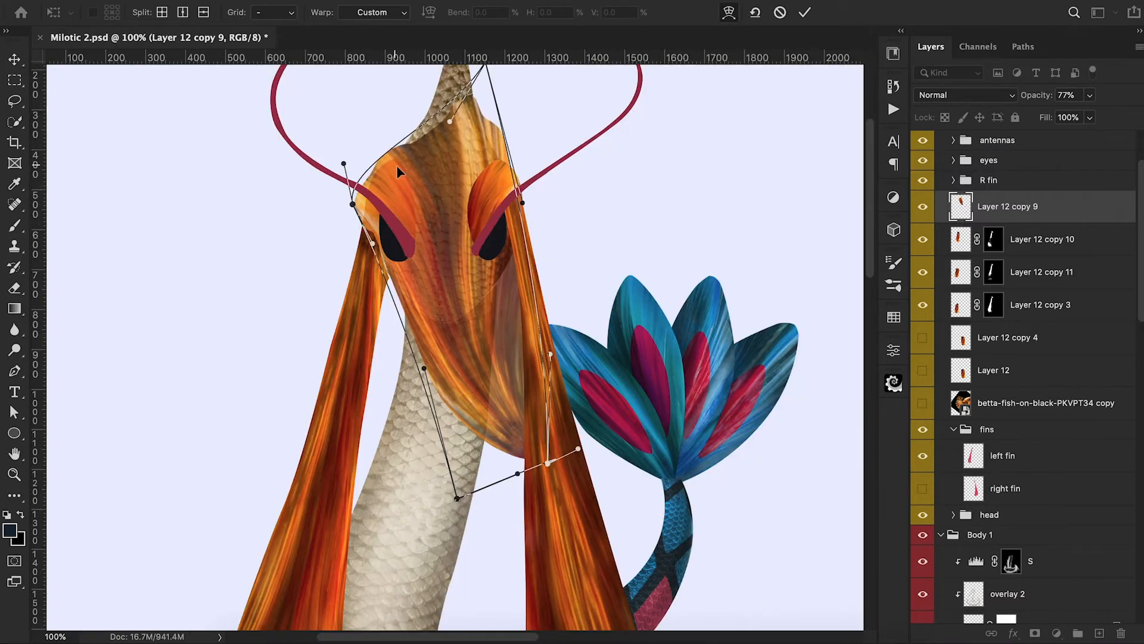
{"action": "left_click_drag", "start_coordinate": [408, 153], "coordinate": [416, 153]}
{"action": "left_click_drag", "start_coordinate": [443, 312], "coordinate": [428, 310]}
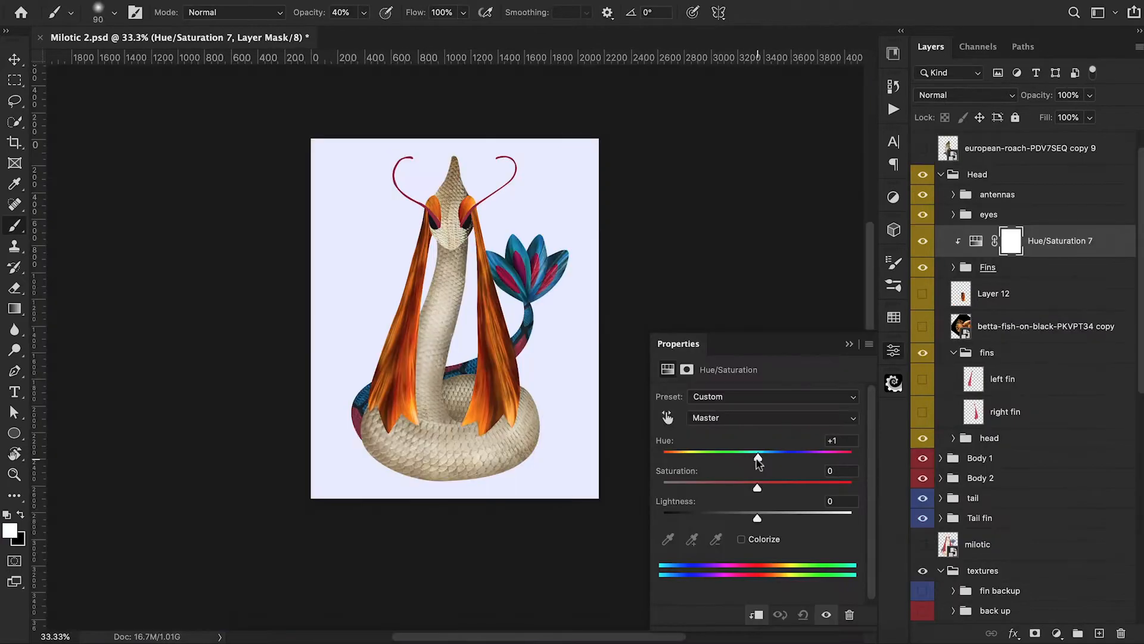
Shift the Fins group's hue to red and darken it using Levels 3 with midtones at 0.56 and a lowered white output.
{"action": "left_click_drag", "start_coordinate": [757, 459], "coordinate": [726, 489]}
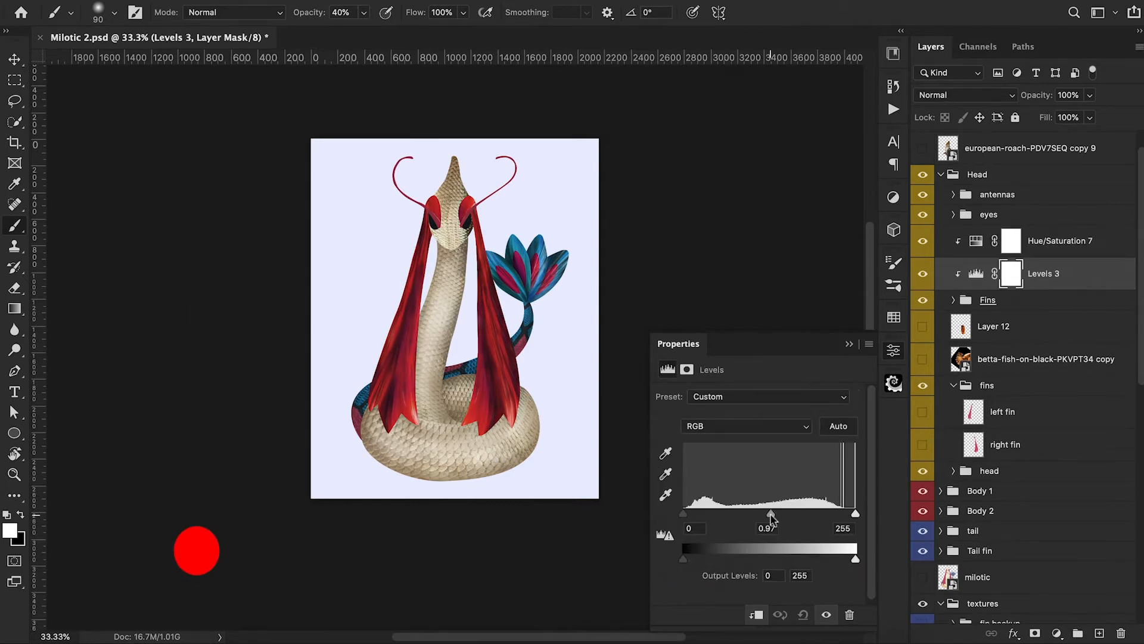
{"action": "left_click_drag", "start_coordinate": [773, 514], "coordinate": [799, 514]}
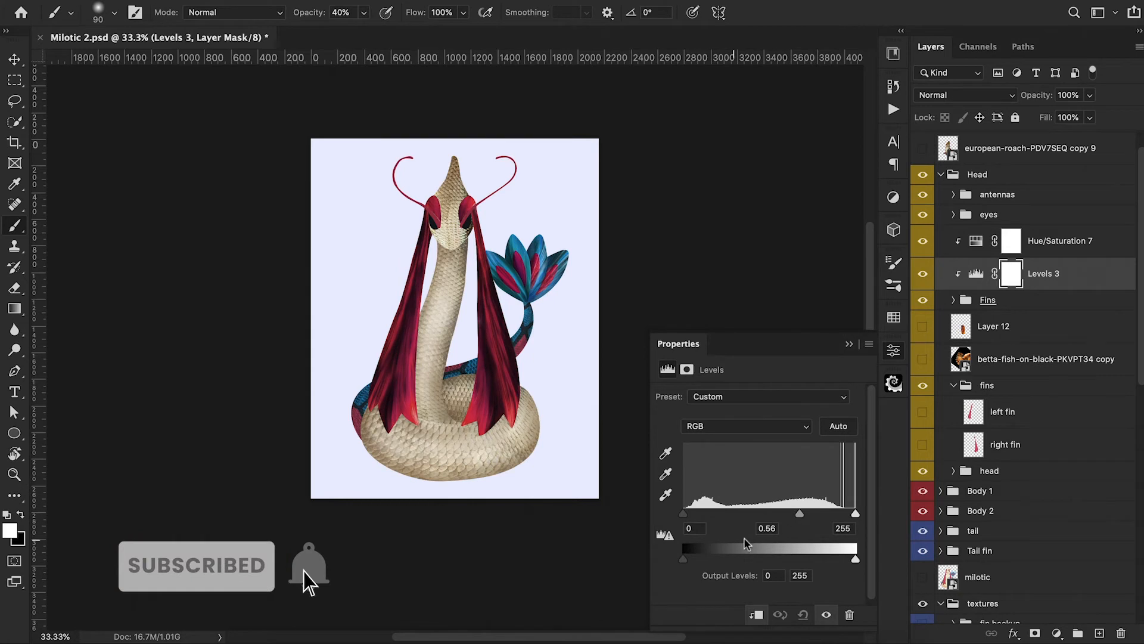
{"action": "left_click_drag", "start_coordinate": [855, 559], "coordinate": [804, 562]}
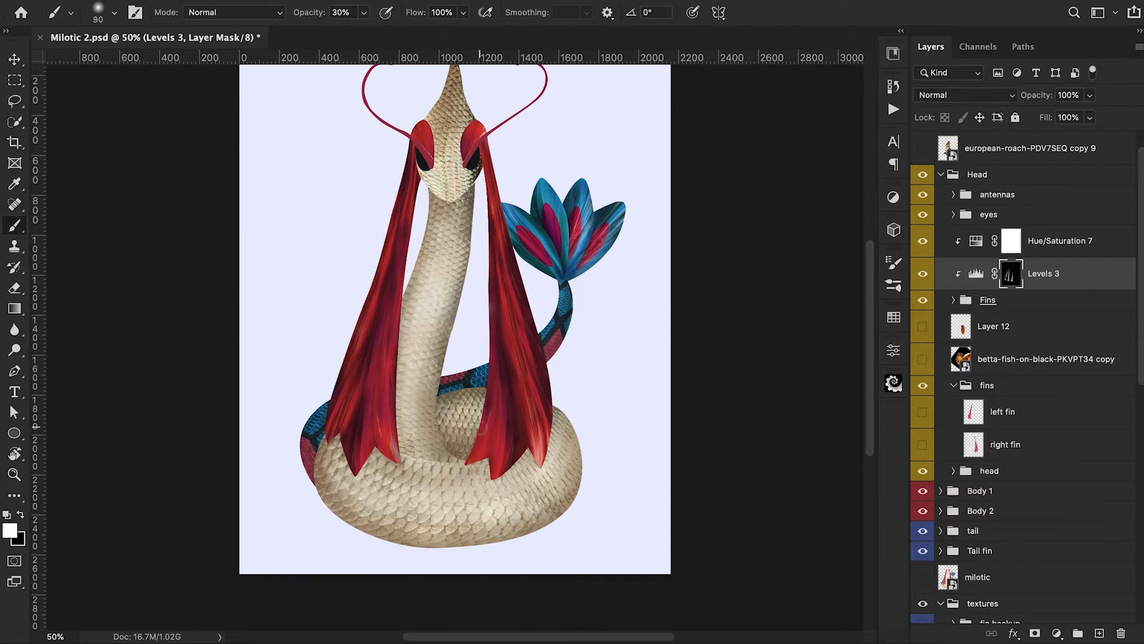
Paint shadows onto both fins on the Levels 3 mask with the brush at 30% opacity.
{"action": "left_click_drag", "start_coordinate": [555, 410], "coordinate": [549, 453]}
{"action": "key", "text": "3"}
{"action": "left_click_drag", "start_coordinate": [478, 150], "coordinate": [482, 151]}
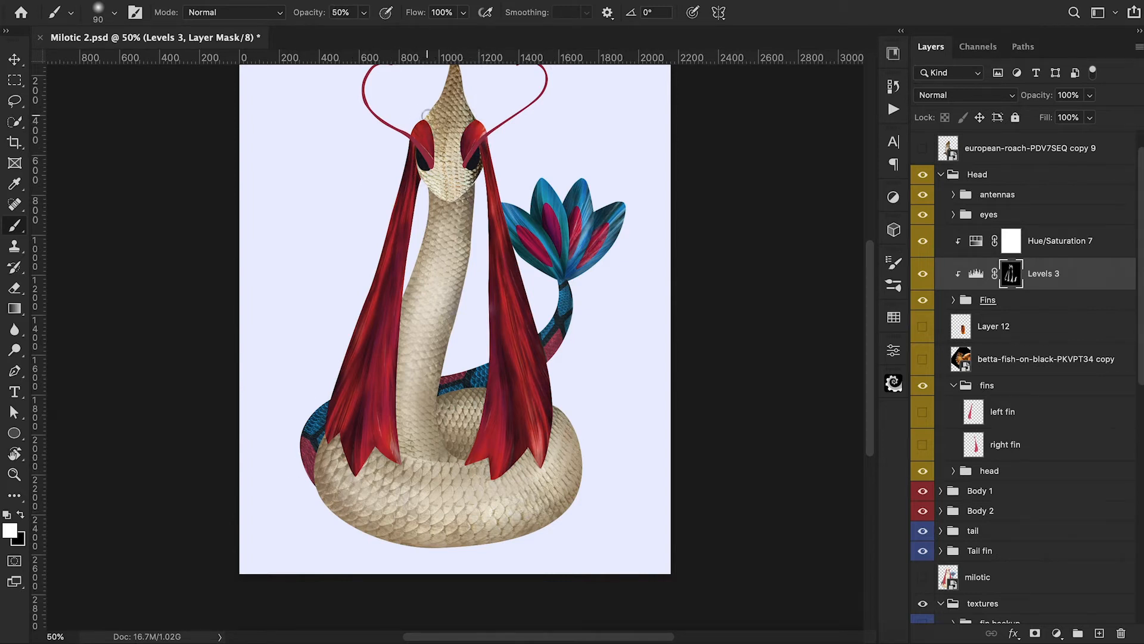
{"action": "scroll", "coordinate": [449, 212], "scroll_direction": "up", "scroll_amount": 2}
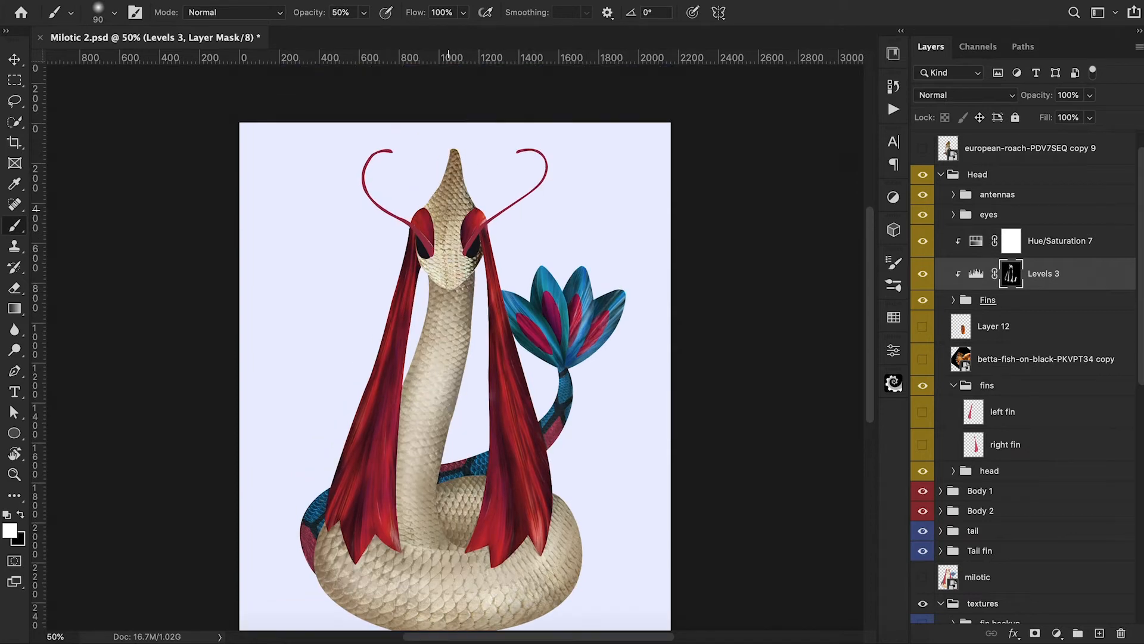
Add a clipped Levels adjustment above Levels 3 with midtones at 1.30 and the white input at 183.
{"action": "key", "text": "super+minus"}
{"action": "left_click", "coordinate": [1056, 633]}
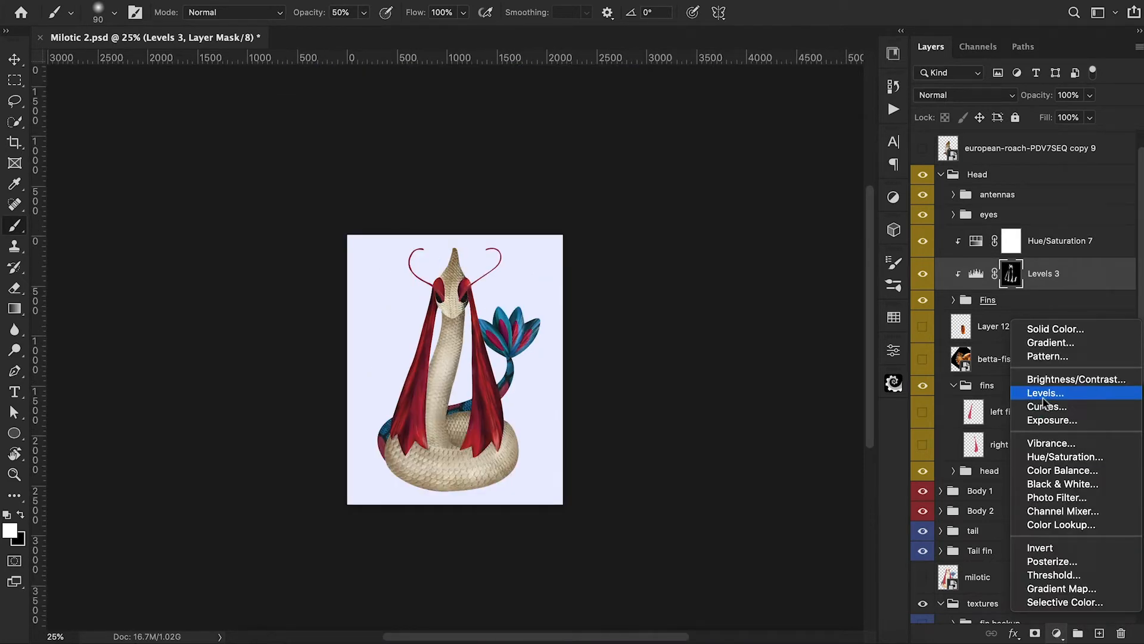
{"action": "left_click", "coordinate": [972, 396]}
{"action": "left_click_drag", "start_coordinate": [769, 514], "coordinate": [754, 519]}
{"action": "left_click_drag", "start_coordinate": [855, 515], "coordinate": [807, 527]}
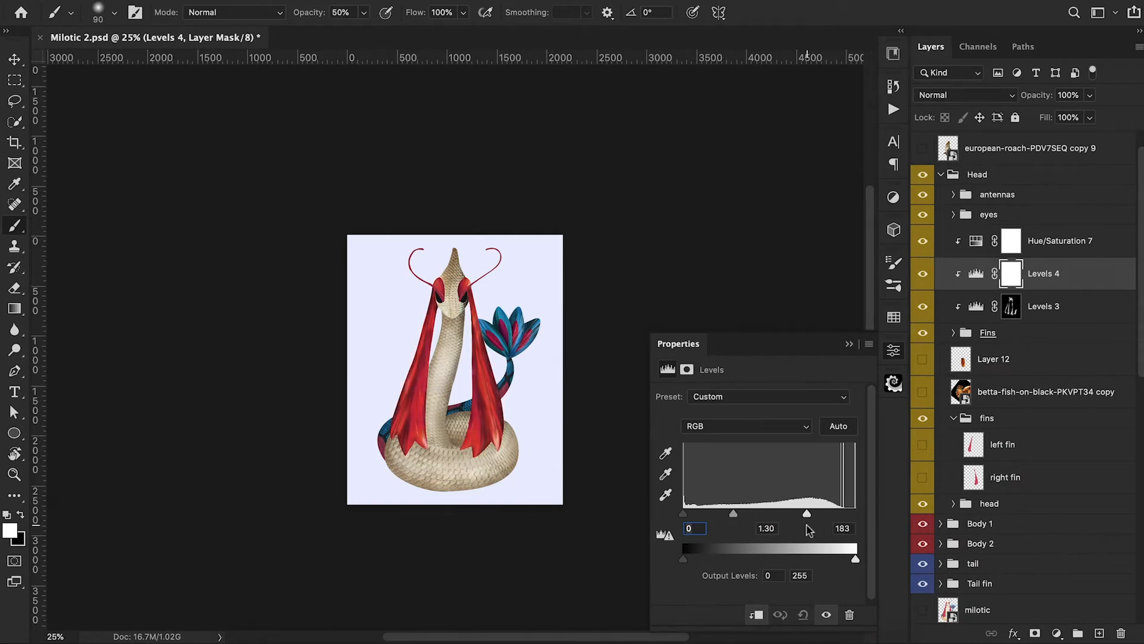
{"action": "left_click", "coordinate": [849, 345]}
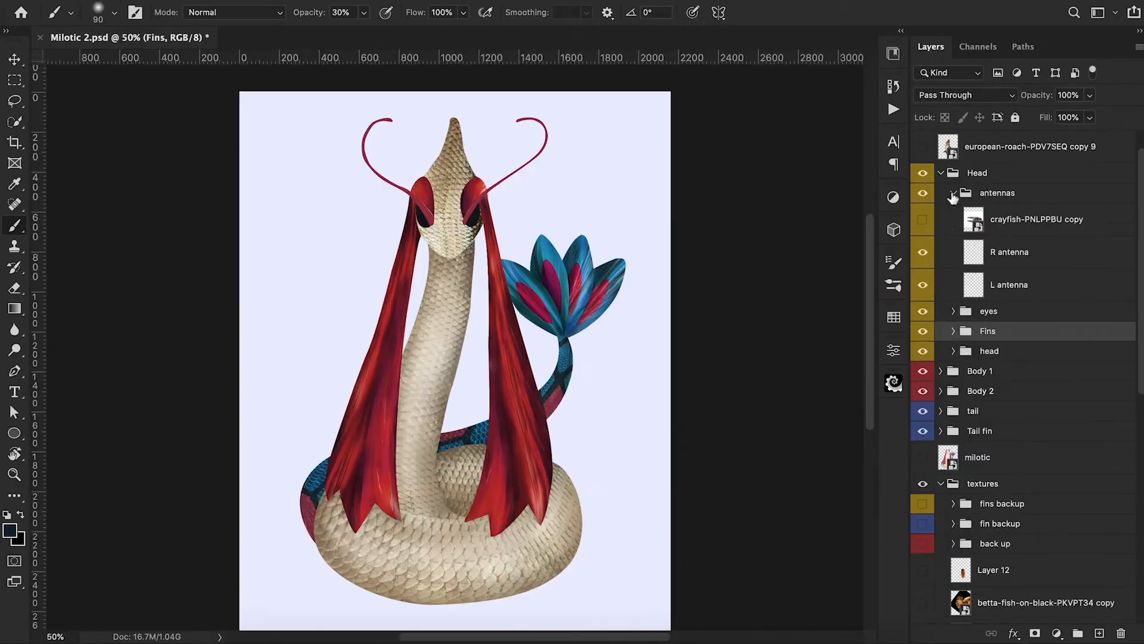
Show the crayfish layer and trace the right edge of its segmented antenna from the base upward with the Pen tool.
{"action": "left_click", "coordinate": [923, 221]}
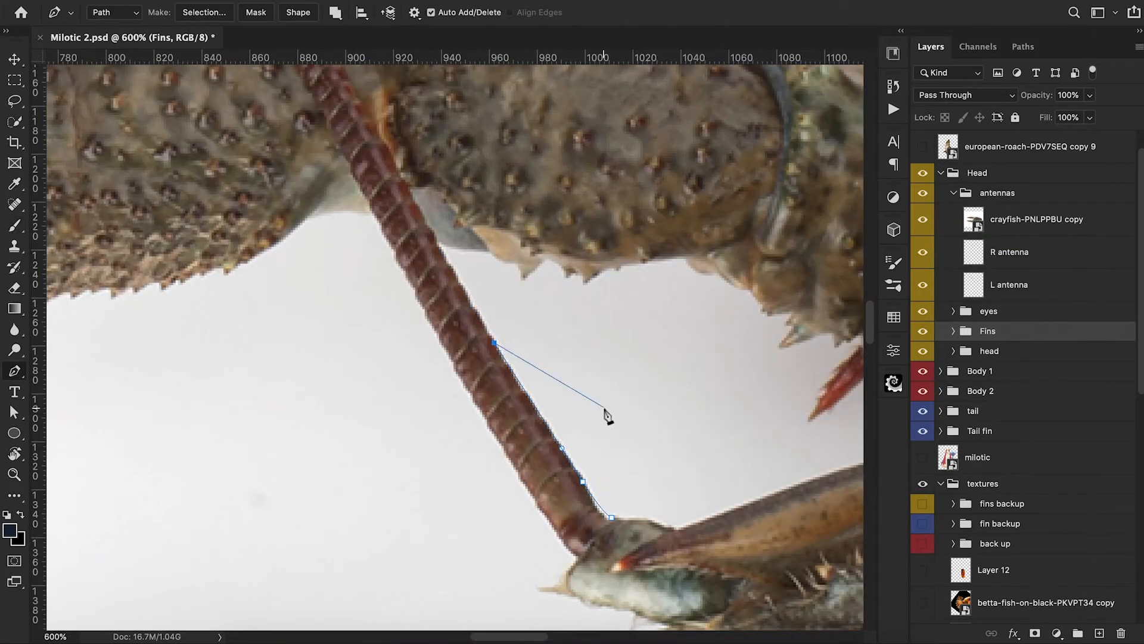
{"action": "mouse_move", "coordinate": [608, 517]}
{"action": "left_mouse_down"}
{"action": "mouse_move", "coordinate": [466, 302]}
{"action": "mouse_move", "coordinate": [517, 411]}
{"action": "mouse_move", "coordinate": [480, 355]}
{"action": "left_mouse_up"}
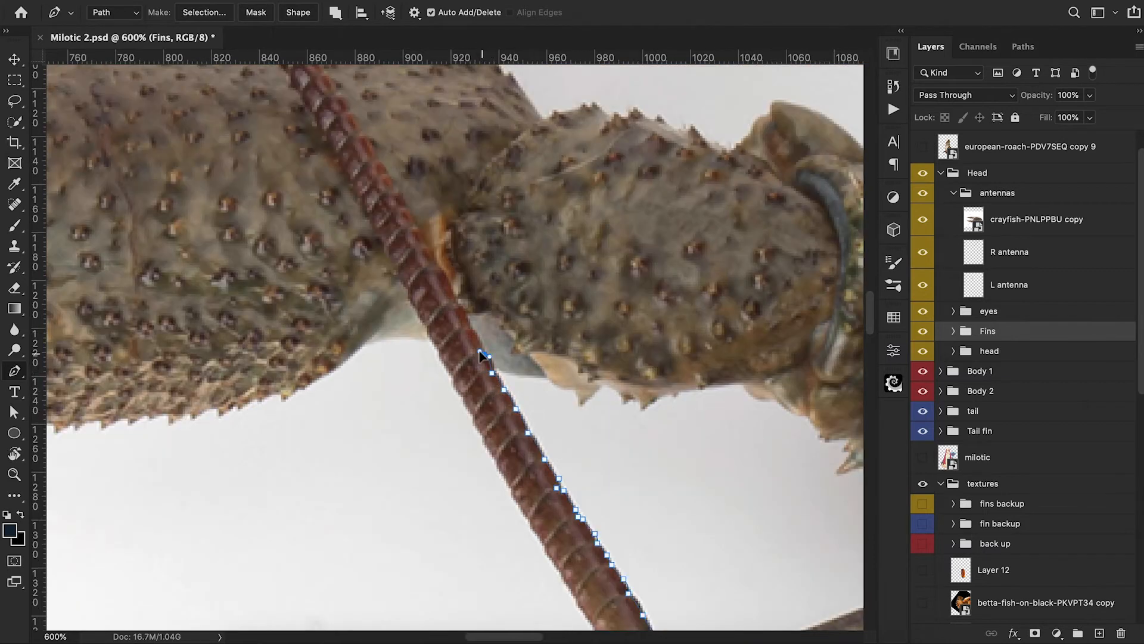
{"action": "left_click", "coordinate": [470, 327]}
{"action": "left_click_drag", "start_coordinate": [432, 266], "coordinate": [527, 402]}
{"action": "left_click", "coordinate": [528, 402]}
{"action": "left_click", "coordinate": [521, 383]}
{"action": "left_click", "coordinate": [501, 346]}
{"action": "left_click", "coordinate": [489, 321]}
{"action": "left_click", "coordinate": [473, 298]}
{"action": "left_click_drag", "start_coordinate": [456, 272], "coordinate": [475, 353]}
{"action": "left_click", "coordinate": [471, 336]}
{"action": "left_click", "coordinate": [450, 308]}
{"action": "left_click", "coordinate": [425, 272]}
{"action": "left_click", "coordinate": [411, 256]}
{"action": "left_click", "coordinate": [380, 203]}
{"action": "left_click_drag", "start_coordinate": [369, 190], "coordinate": [381, 241]}
{"action": "left_click", "coordinate": [353, 189]}
{"action": "left_click", "coordinate": [326, 156]}
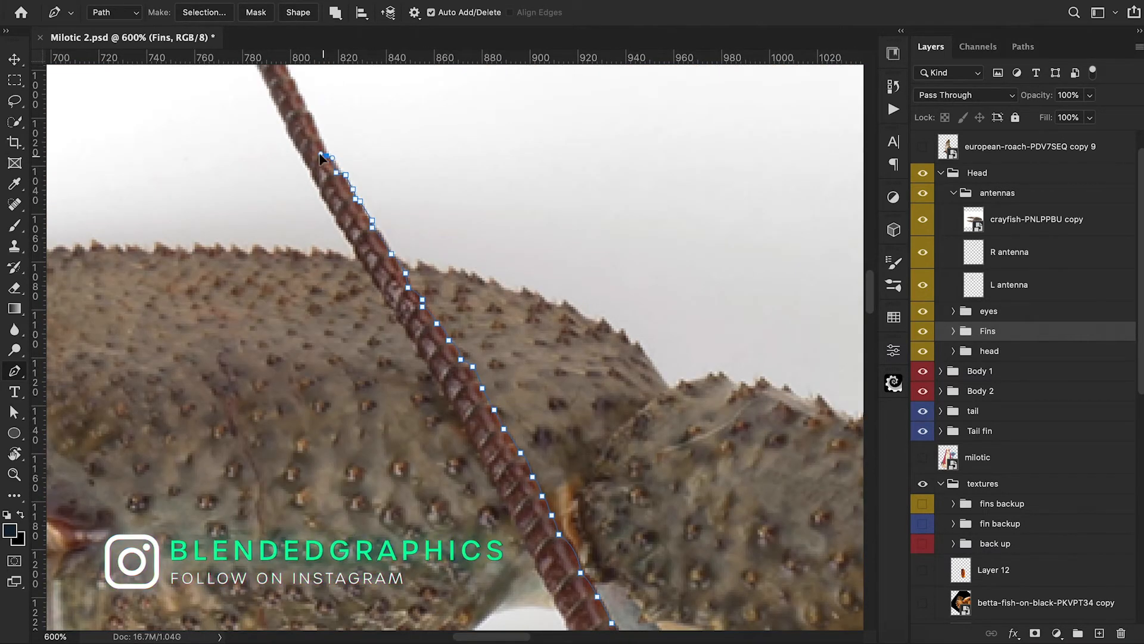
{"action": "left_click_drag", "start_coordinate": [320, 155], "coordinate": [342, 263]}
{"action": "left_click", "coordinate": [333, 232]}
{"action": "left_click", "coordinate": [326, 217]}
{"action": "left_click", "coordinate": [319, 201]}
{"action": "left_click", "coordinate": [310, 184]}
{"action": "left_click", "coordinate": [302, 167]}
Trace the left edge of the crayfish antenna back down to its base and close the path.
{"action": "left_click", "coordinate": [283, 176]}
{"action": "left_click", "coordinate": [293, 203]}
{"action": "left_click", "coordinate": [323, 265]}
{"action": "left_click", "coordinate": [339, 297]}
{"action": "left_click", "coordinate": [356, 322]}
{"action": "left_click_drag", "start_coordinate": [377, 360], "coordinate": [343, 275]}
{"action": "left_click", "coordinate": [360, 305]}
{"action": "left_click", "coordinate": [379, 331]}
{"action": "left_click_drag", "start_coordinate": [391, 347], "coordinate": [399, 351]}
{"action": "left_click_drag", "start_coordinate": [396, 350], "coordinate": [375, 254]}
{"action": "left_click", "coordinate": [383, 266]}
{"action": "left_click", "coordinate": [395, 283]}
{"action": "left_click", "coordinate": [409, 305]}
{"action": "left_click_drag", "start_coordinate": [411, 308], "coordinate": [398, 243]}
{"action": "left_click", "coordinate": [407, 261]}
{"action": "left_click", "coordinate": [420, 283]}
{"action": "left_click", "coordinate": [432, 310]}
{"action": "left_click", "coordinate": [449, 343]}
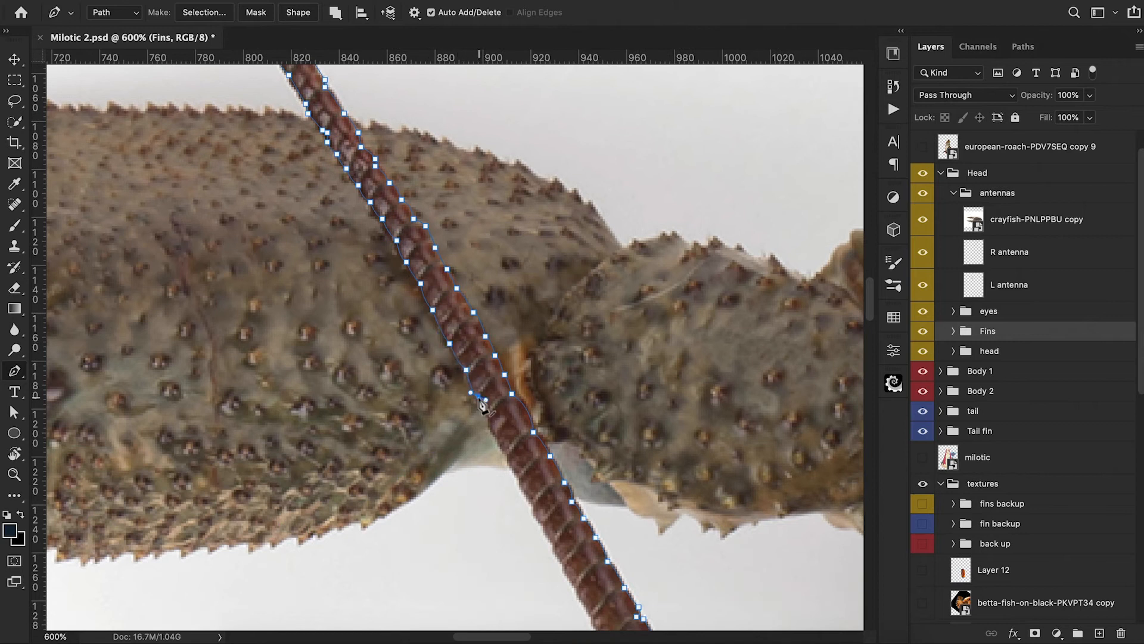
{"action": "left_click_drag", "start_coordinate": [481, 402], "coordinate": [478, 331]}
{"action": "left_click", "coordinate": [487, 346]}
{"action": "left_click", "coordinate": [494, 365]}
{"action": "left_click", "coordinate": [507, 382]}
{"action": "left_click", "coordinate": [516, 406]}
{"action": "left_click", "coordinate": [531, 430]}
{"action": "left_click_drag", "start_coordinate": [540, 443], "coordinate": [532, 347]}
{"action": "left_click", "coordinate": [531, 356]}
{"action": "left_click", "coordinate": [581, 446]}
{"action": "left_click", "coordinate": [591, 474]}
{"action": "left_click", "coordinate": [616, 515]}
{"action": "left_click", "coordinate": [646, 558]}
{"action": "left_click_drag", "start_coordinate": [655, 577], "coordinate": [628, 495]}
{"action": "left_click", "coordinate": [654, 531]}
{"action": "left_click", "coordinate": [709, 524]}
Convert the antenna path to a selection and copy the crayfish antenna to a new layer.
{"action": "right_click", "coordinate": [660, 478]}
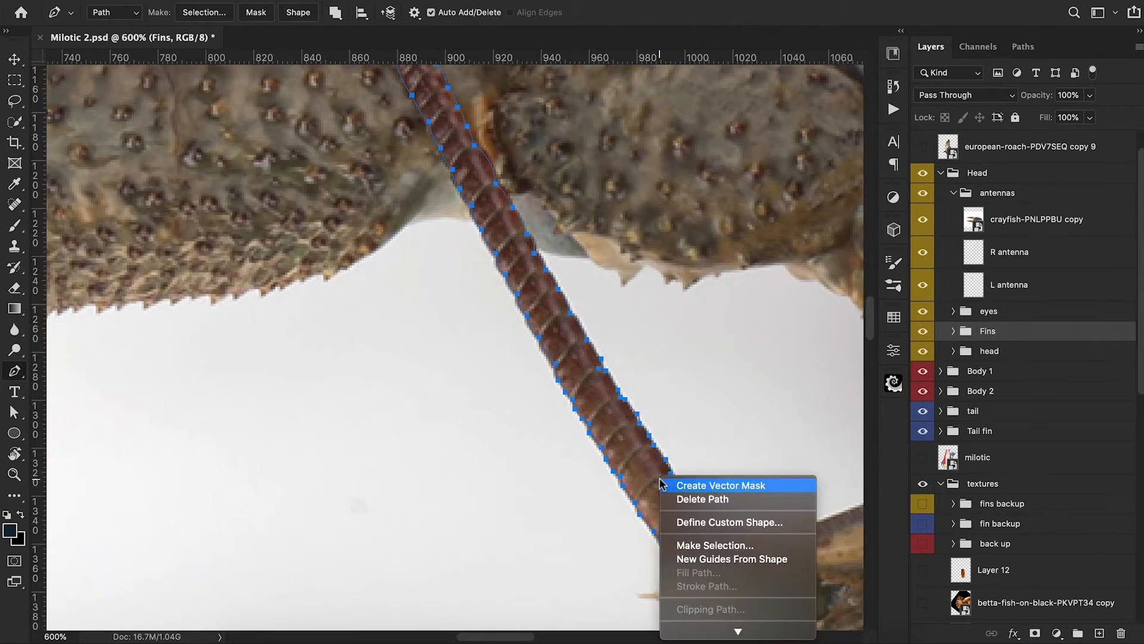
{"action": "left_click", "coordinate": [691, 545]}
{"action": "left_click", "coordinate": [658, 215]}
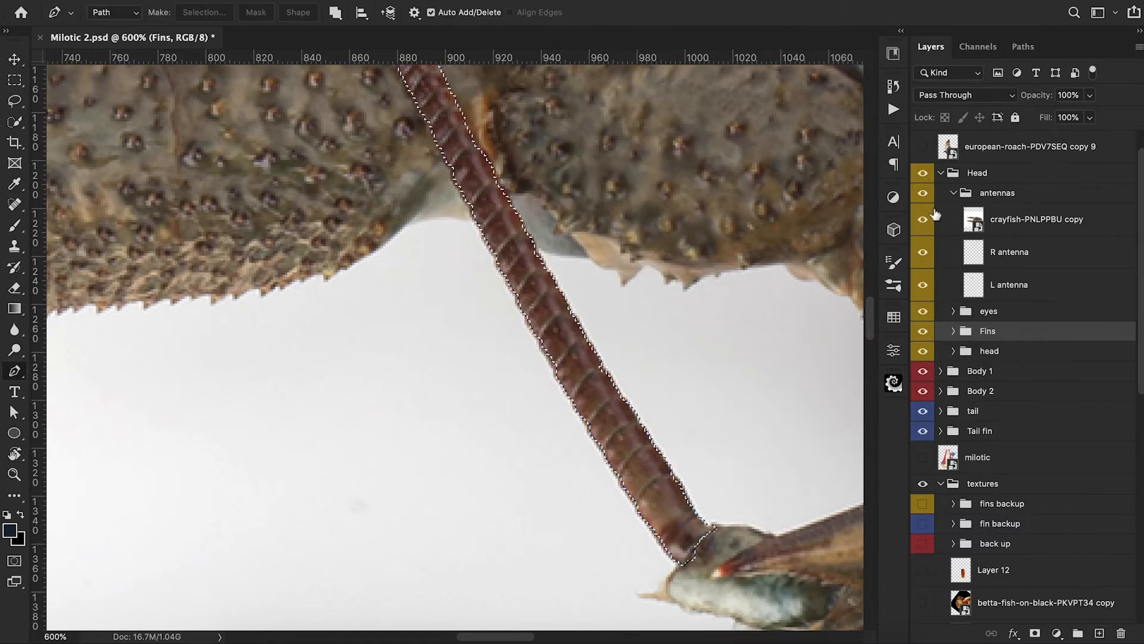
{"action": "left_click", "coordinate": [935, 216]}
{"action": "key", "text": "ctrl+j"}
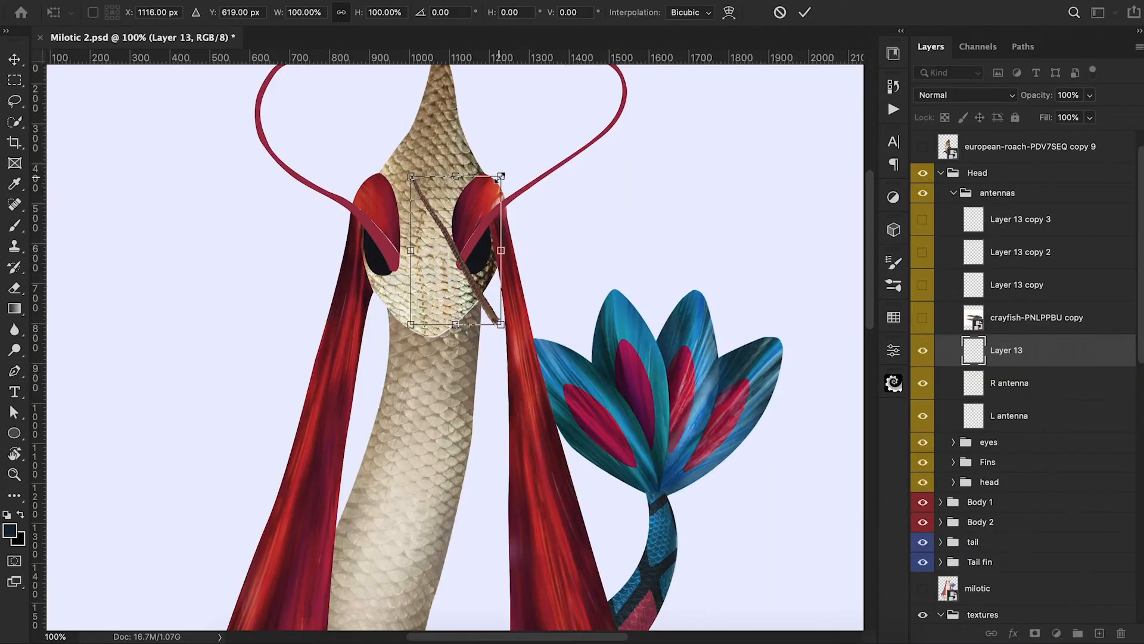
Rotate the copied antenna piece in Layer 13 and position it along the Milotic's right antenna.
{"action": "mouse_move", "coordinate": [498, 177]}
{"action": "left_mouse_down"}
{"action": "mouse_move", "coordinate": [550, 156]}
{"action": "mouse_move", "coordinate": [626, 210]}
{"action": "mouse_move", "coordinate": [713, 320]}
{"action": "mouse_move", "coordinate": [754, 445]}
{"action": "left_mouse_up"}
{"action": "mouse_move", "coordinate": [520, 248]}
{"action": "left_mouse_down"}
{"action": "mouse_move", "coordinate": [562, 222]}
{"action": "mouse_move", "coordinate": [580, 170]}
{"action": "left_mouse_up"}
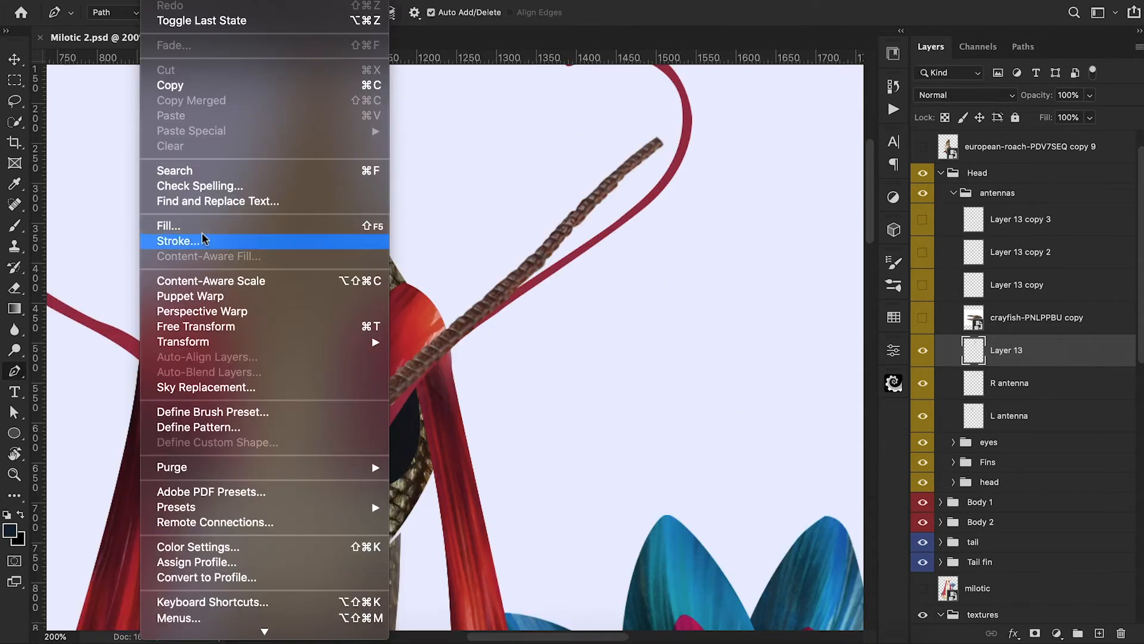
Start Puppet Warp on Layer 13 and place six pins along the antenna piece from base to tip.
{"action": "left_click", "coordinate": [203, 296]}
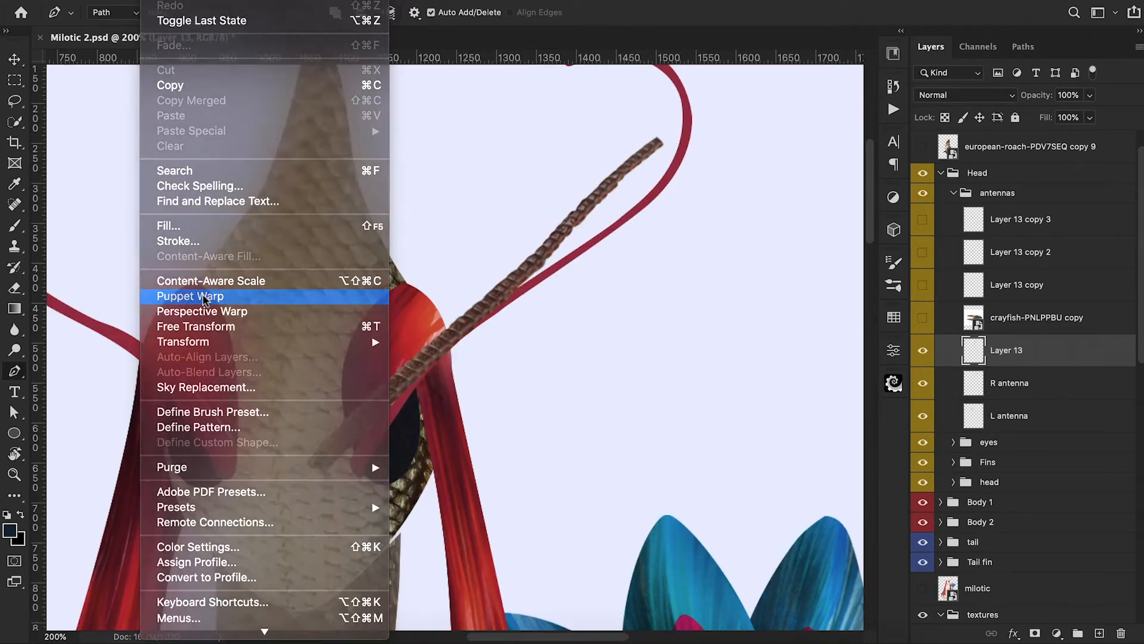
{"action": "left_click", "coordinate": [329, 454]}
{"action": "left_click", "coordinate": [409, 375]}
{"action": "left_click", "coordinate": [498, 298]}
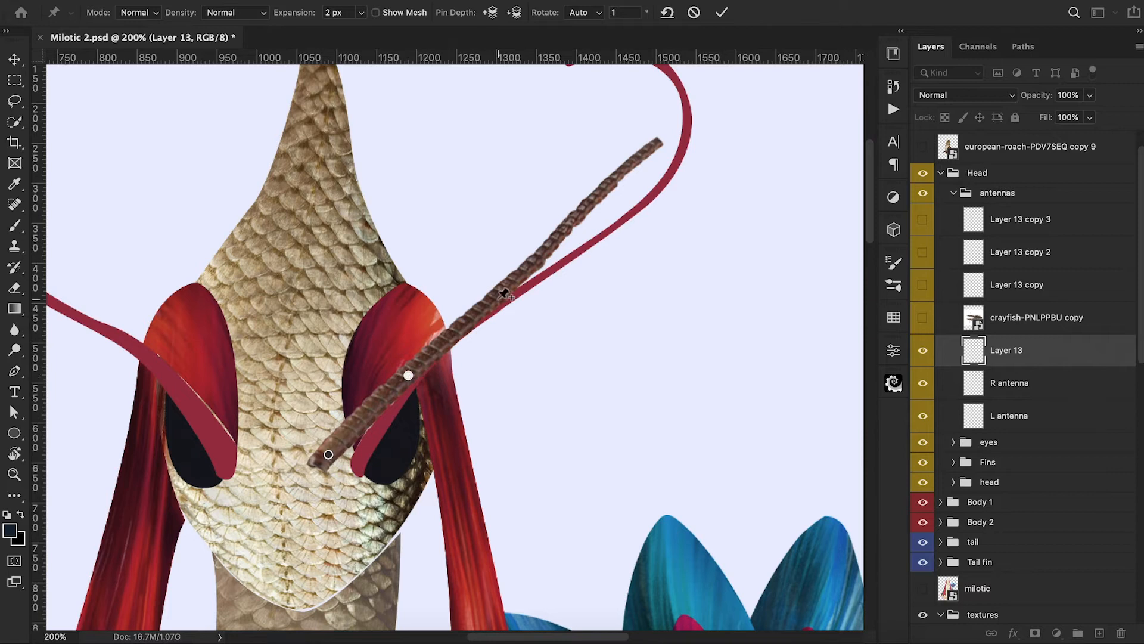
{"action": "left_click", "coordinate": [571, 225]}
{"action": "left_click", "coordinate": [622, 176]}
{"action": "left_click", "coordinate": [655, 143]}
Bend the pinned antenna piece to follow the lower curve of the right antenna and apply the Puppet Warp.
{"action": "left_click_drag", "start_coordinate": [328, 454], "coordinate": [357, 460]}
{"action": "left_click_drag", "start_coordinate": [409, 375], "coordinate": [410, 378]}
{"action": "left_click_drag", "start_coordinate": [499, 299], "coordinate": [506, 301]}
{"action": "left_click_drag", "start_coordinate": [571, 225], "coordinate": [582, 232]}
{"action": "left_click_drag", "start_coordinate": [622, 176], "coordinate": [631, 185]}
{"action": "left_click_drag", "start_coordinate": [654, 143], "coordinate": [681, 148]}
{"action": "left_click_drag", "start_coordinate": [632, 185], "coordinate": [641, 199]}
{"action": "left_click_drag", "start_coordinate": [582, 232], "coordinate": [590, 245]}
{"action": "left_click_drag", "start_coordinate": [641, 199], "coordinate": [651, 200]}
{"action": "left_click_drag", "start_coordinate": [410, 379], "coordinate": [409, 380]}
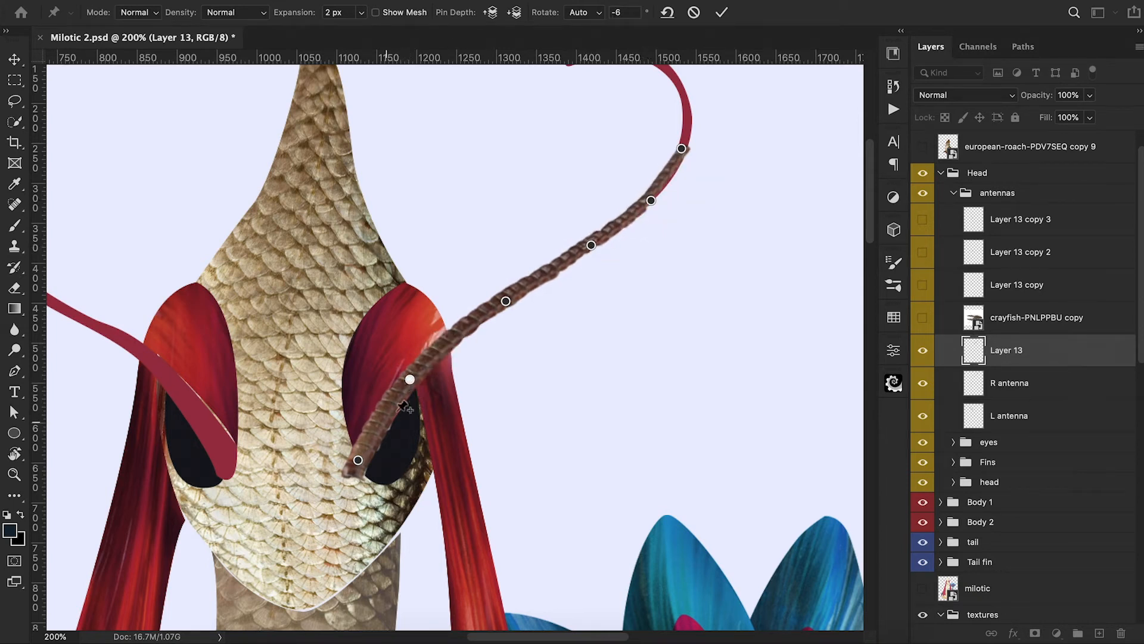
{"action": "left_click_drag", "start_coordinate": [358, 460], "coordinate": [362, 460]}
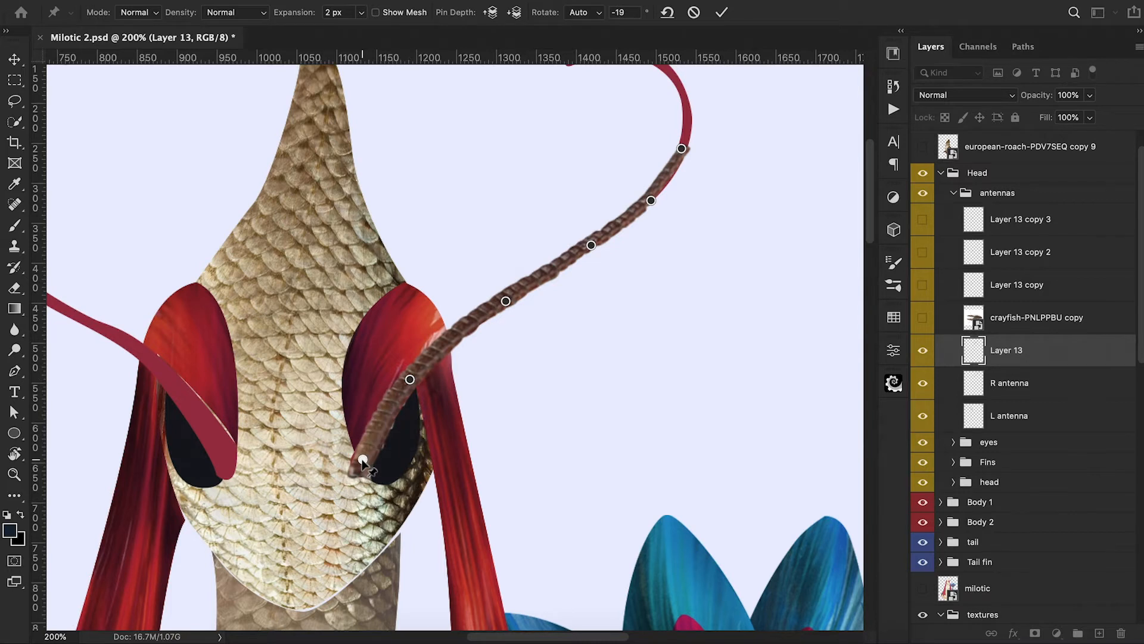
{"action": "left_click", "coordinate": [721, 12]}
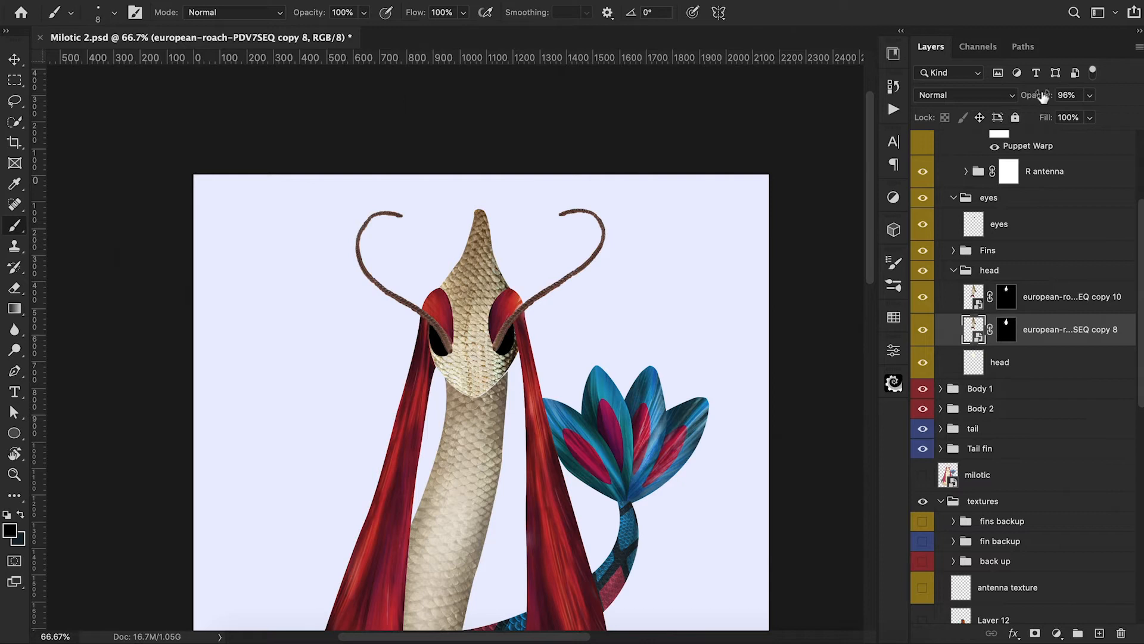
Lower the opacity of the european-roach copy 8 texture to about 48% and brush light cream over the lower face on clipped Layer 14.
{"action": "left_click_drag", "start_coordinate": [1043, 96], "coordinate": [1004, 112]}
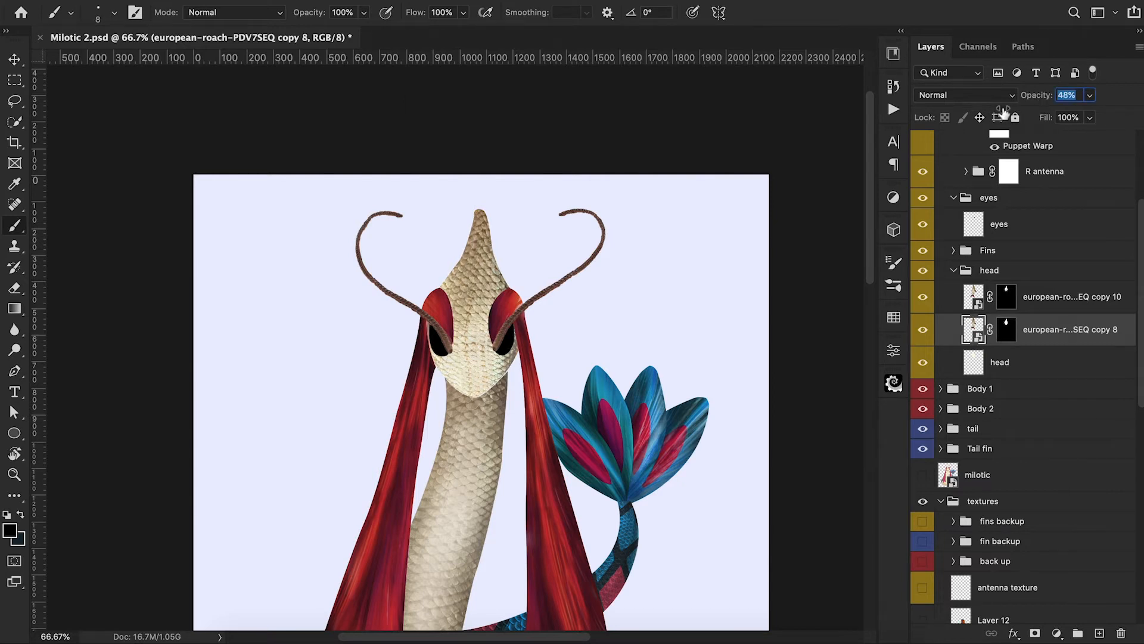
{"action": "left_click_drag", "start_coordinate": [1004, 112], "coordinate": [1002, 111]}
{"action": "left_click", "coordinate": [1006, 337]}
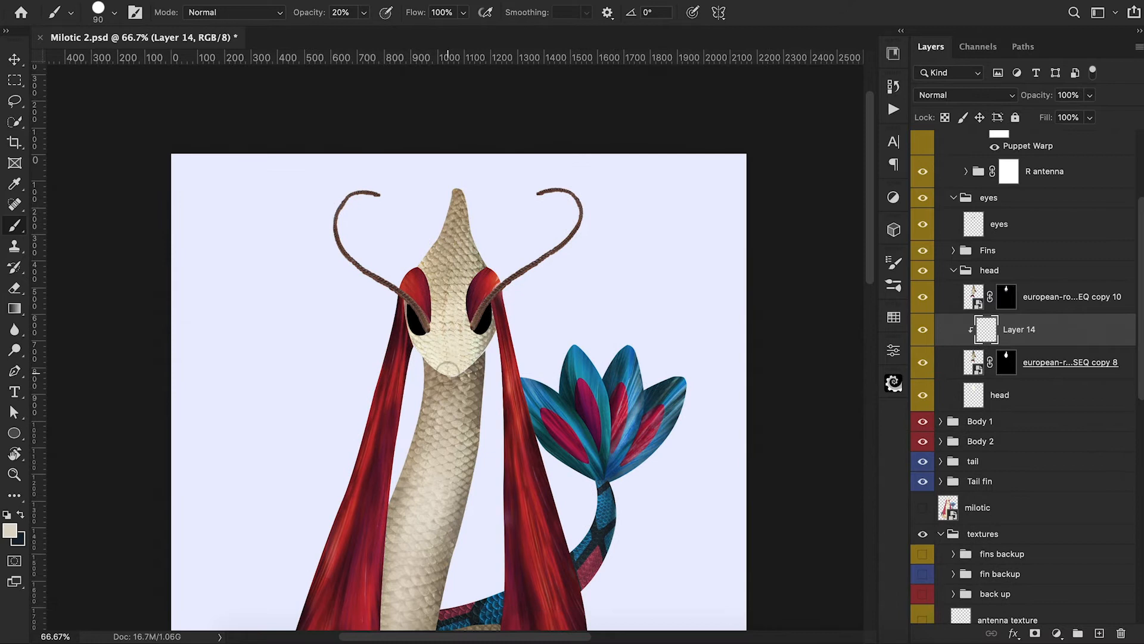
{"action": "mouse_move", "coordinate": [457, 358]}
{"action": "left_mouse_down"}
{"action": "mouse_move", "coordinate": [424, 351]}
{"action": "mouse_move", "coordinate": [449, 365]}
{"action": "mouse_move", "coordinate": [458, 352]}
{"action": "mouse_move", "coordinate": [448, 339]}
{"action": "left_mouse_up"}
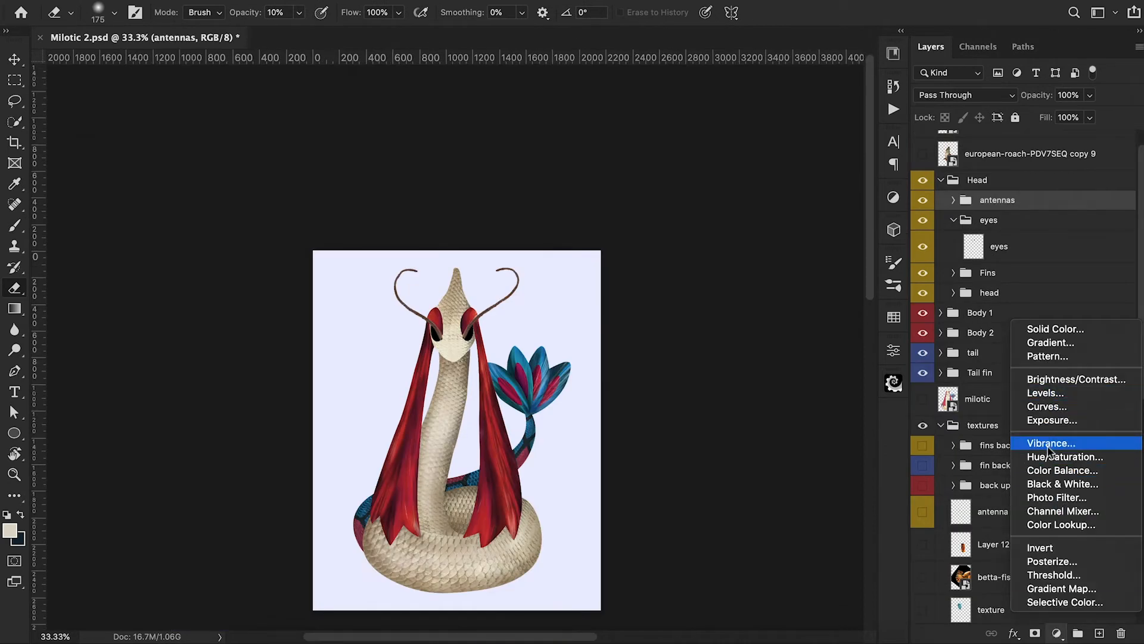
Add a Hue/Saturation adjustment clipped to the antennas group, enable Colorize, and raise the saturation for a deep red tint.
{"action": "left_click", "coordinate": [1064, 457]}
{"action": "left_click", "coordinate": [961, 219], "text": "alt"}
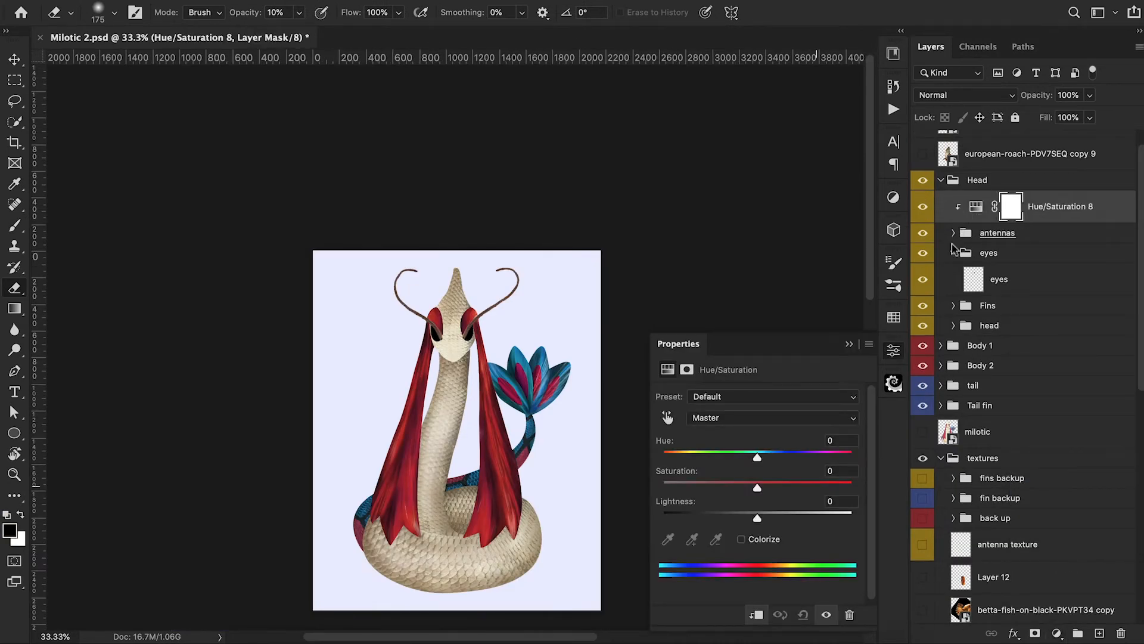
{"action": "left_click", "coordinate": [741, 539]}
{"action": "key", "text": "super+plus"}
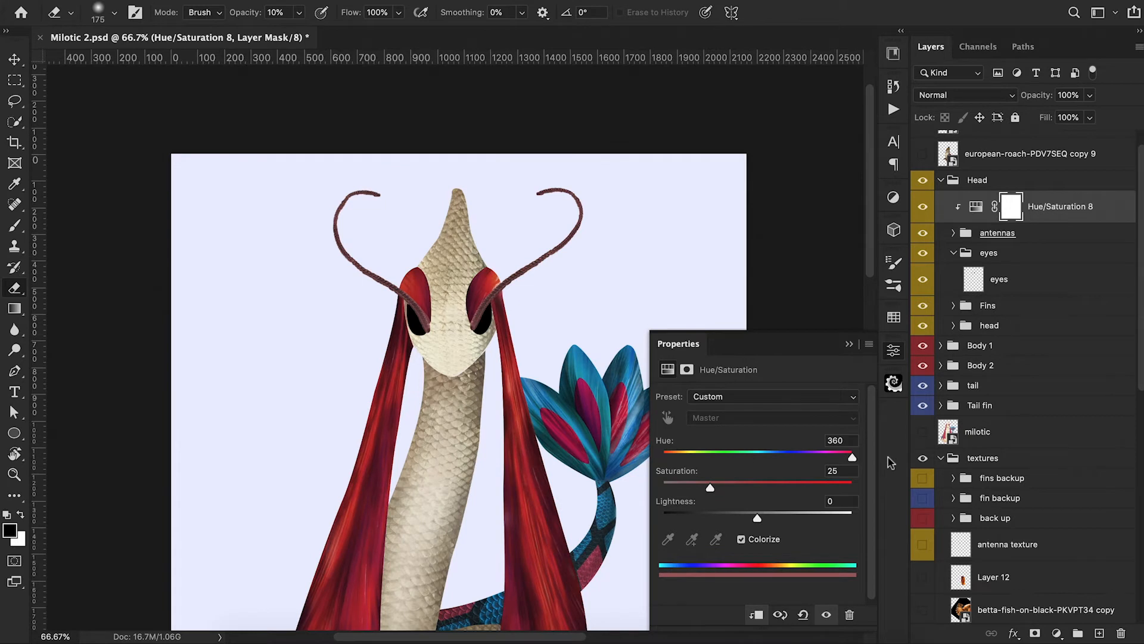
{"action": "left_click_drag", "start_coordinate": [710, 491], "coordinate": [726, 490]}
{"action": "left_click_drag", "start_coordinate": [727, 489], "coordinate": [745, 489]}
{"action": "left_click_drag", "start_coordinate": [852, 457], "coordinate": [851, 457]}
{"action": "left_click", "coordinate": [849, 343]}
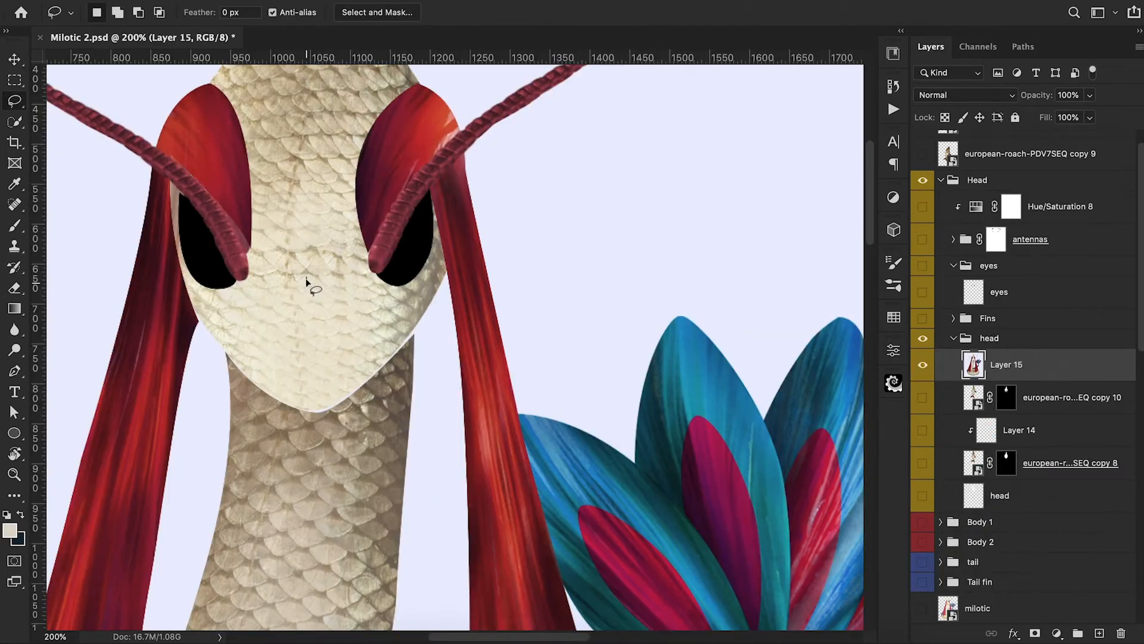
Lasso a strip of pale scales from the middle of the face and place a rotated copy over the right eye.
{"action": "mouse_move", "coordinate": [305, 281]}
{"action": "left_mouse_down"}
{"action": "mouse_move", "coordinate": [334, 245]}
{"action": "mouse_move", "coordinate": [358, 295]}
{"action": "mouse_move", "coordinate": [354, 367]}
{"action": "mouse_move", "coordinate": [316, 401]}
{"action": "mouse_move", "coordinate": [297, 324]}
{"action": "mouse_move", "coordinate": [309, 258]}
{"action": "left_mouse_up"}
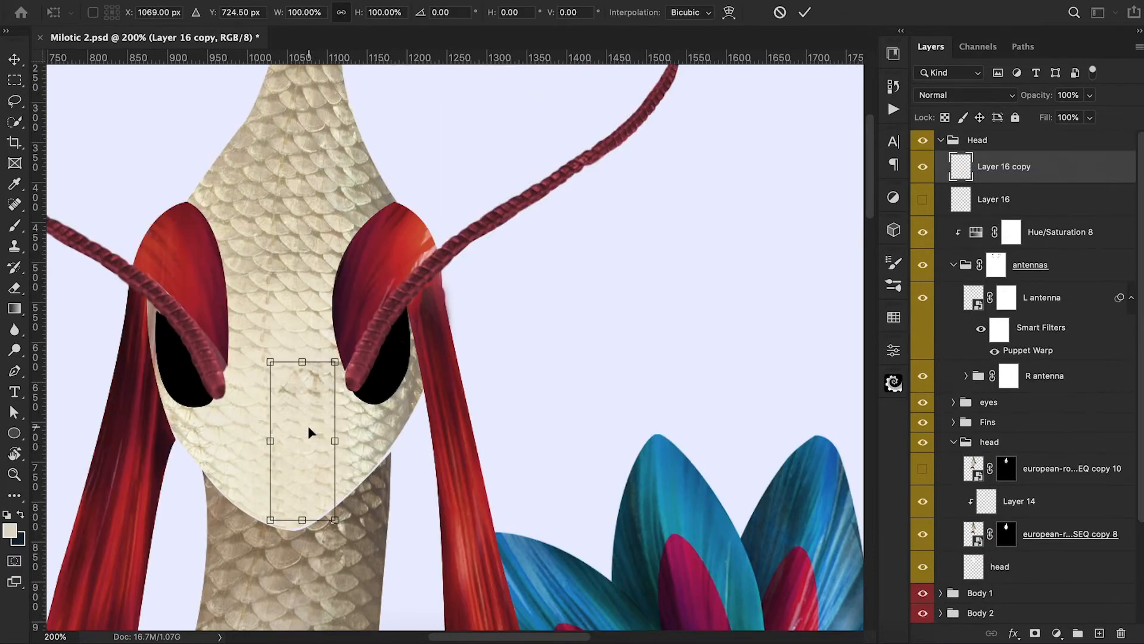
{"action": "left_click_drag", "start_coordinate": [307, 425], "coordinate": [514, 344]}
{"action": "left_click_drag", "start_coordinate": [353, 376], "coordinate": [366, 354]}
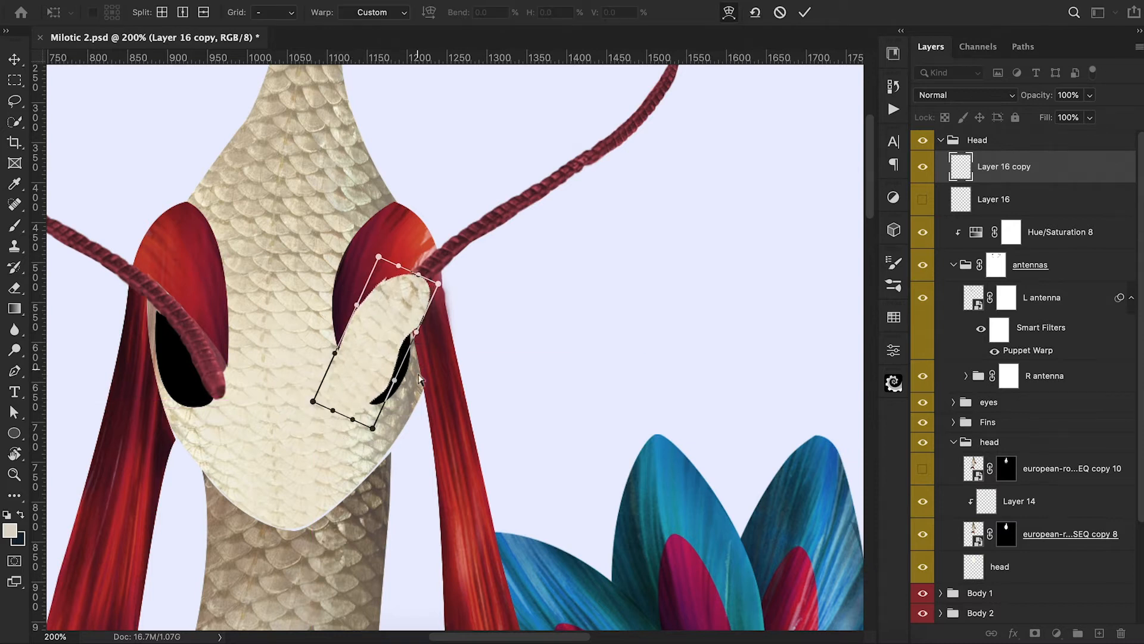
Warp Layer 16 copy into a narrow brow along the right eye and mask its upper end into the antenna.
{"action": "left_click_drag", "start_coordinate": [405, 355], "coordinate": [398, 354]}
{"action": "left_click_drag", "start_coordinate": [377, 290], "coordinate": [391, 271]}
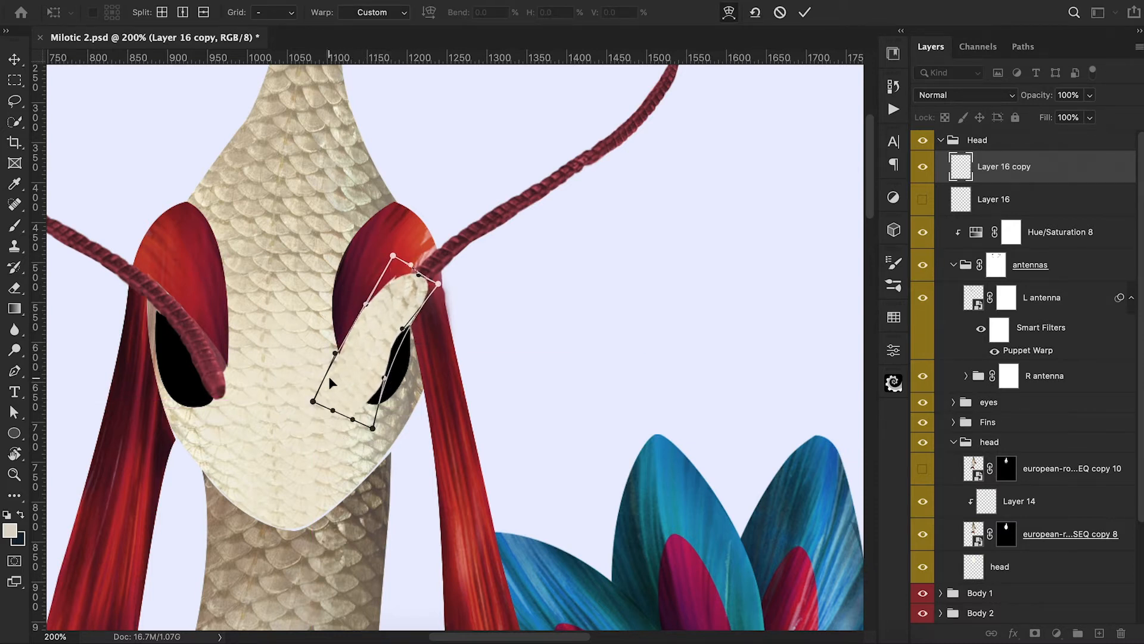
{"action": "left_click_drag", "start_coordinate": [329, 378], "coordinate": [334, 377]}
{"action": "left_click_drag", "start_coordinate": [362, 422], "coordinate": [357, 391]}
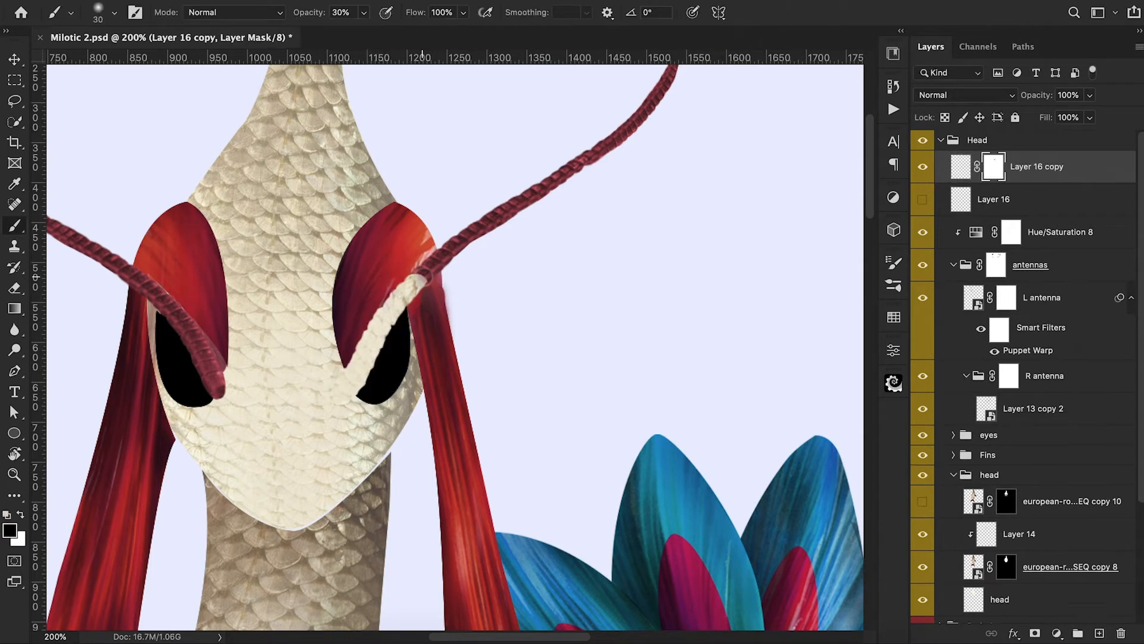
{"action": "mouse_move", "coordinate": [422, 277]}
{"action": "left_mouse_down"}
{"action": "mouse_move", "coordinate": [418, 298]}
{"action": "mouse_move", "coordinate": [407, 279]}
{"action": "mouse_move", "coordinate": [410, 313]}
{"action": "mouse_move", "coordinate": [386, 288]}
{"action": "mouse_move", "coordinate": [412, 307]}
{"action": "left_mouse_up"}
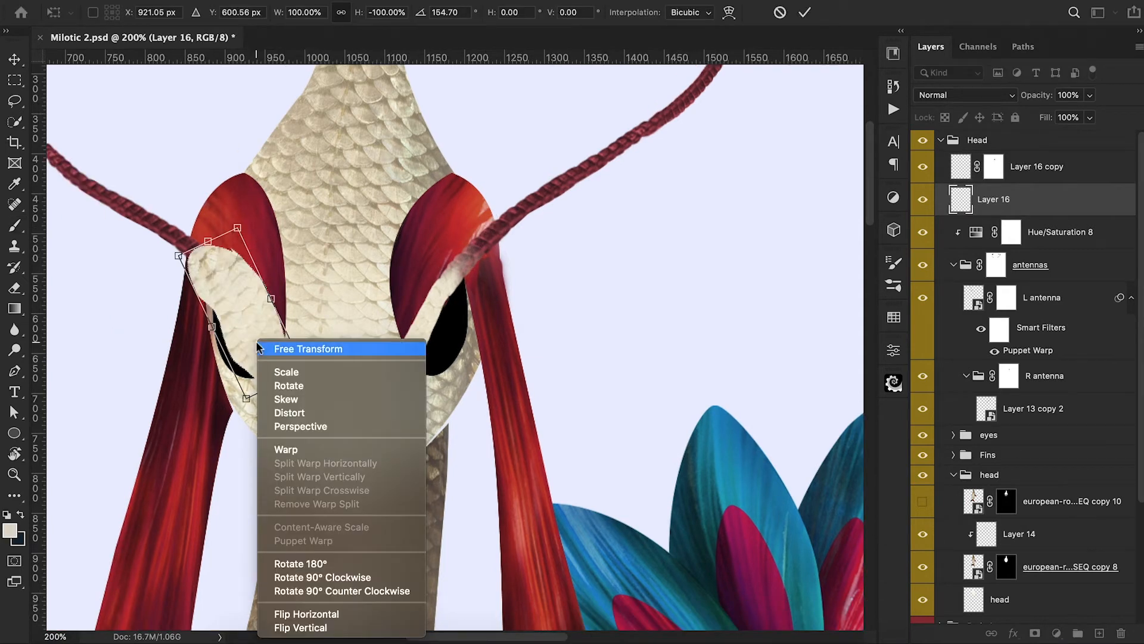
Warp Layer 16 into a narrow brow along the left eye and mask its upper end into the antenna base.
{"action": "left_click", "coordinate": [280, 448]}
{"action": "left_click_drag", "start_coordinate": [242, 243], "coordinate": [227, 256]}
{"action": "left_click_drag", "start_coordinate": [282, 326], "coordinate": [274, 331]}
{"action": "left_click_drag", "start_coordinate": [202, 304], "coordinate": [210, 297]}
{"action": "left_click_drag", "start_coordinate": [224, 352], "coordinate": [239, 346]}
{"action": "left_click_drag", "start_coordinate": [246, 399], "coordinate": [264, 373]}
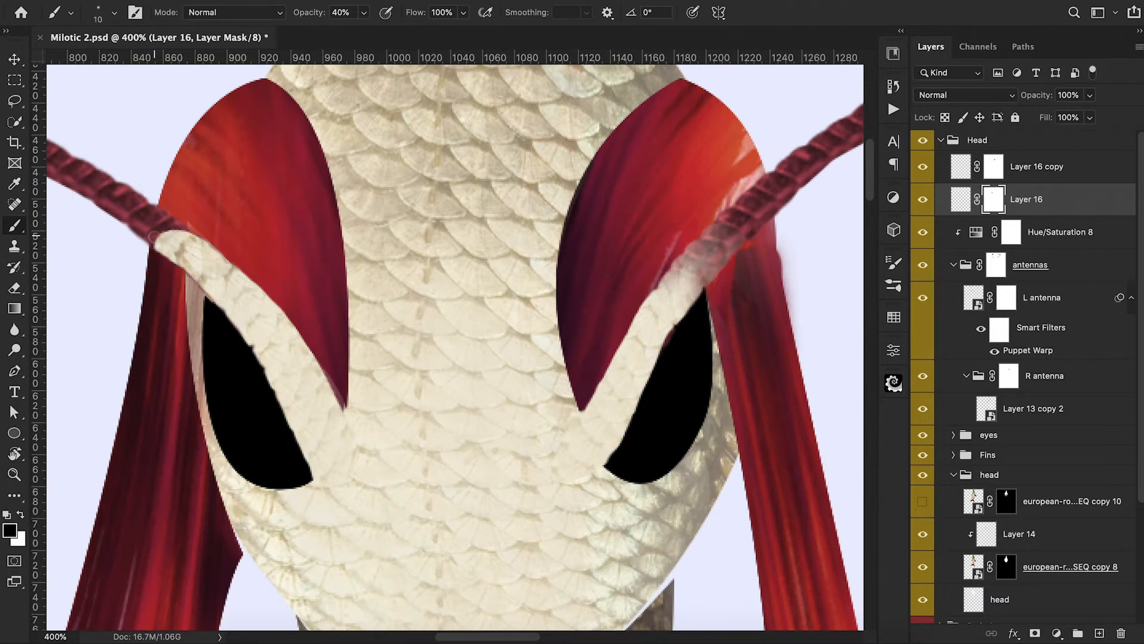
{"action": "mouse_move", "coordinate": [156, 234]}
{"action": "left_mouse_down"}
{"action": "mouse_move", "coordinate": [158, 264]}
{"action": "mouse_move", "coordinate": [164, 225]}
{"action": "mouse_move", "coordinate": [185, 218]}
{"action": "mouse_move", "coordinate": [173, 222]}
{"action": "mouse_move", "coordinate": [172, 208]}
{"action": "mouse_move", "coordinate": [157, 245]}
{"action": "mouse_move", "coordinate": [193, 204]}
{"action": "mouse_move", "coordinate": [147, 271]}
{"action": "mouse_move", "coordinate": [241, 210]}
{"action": "mouse_move", "coordinate": [159, 274]}
{"action": "left_mouse_up"}
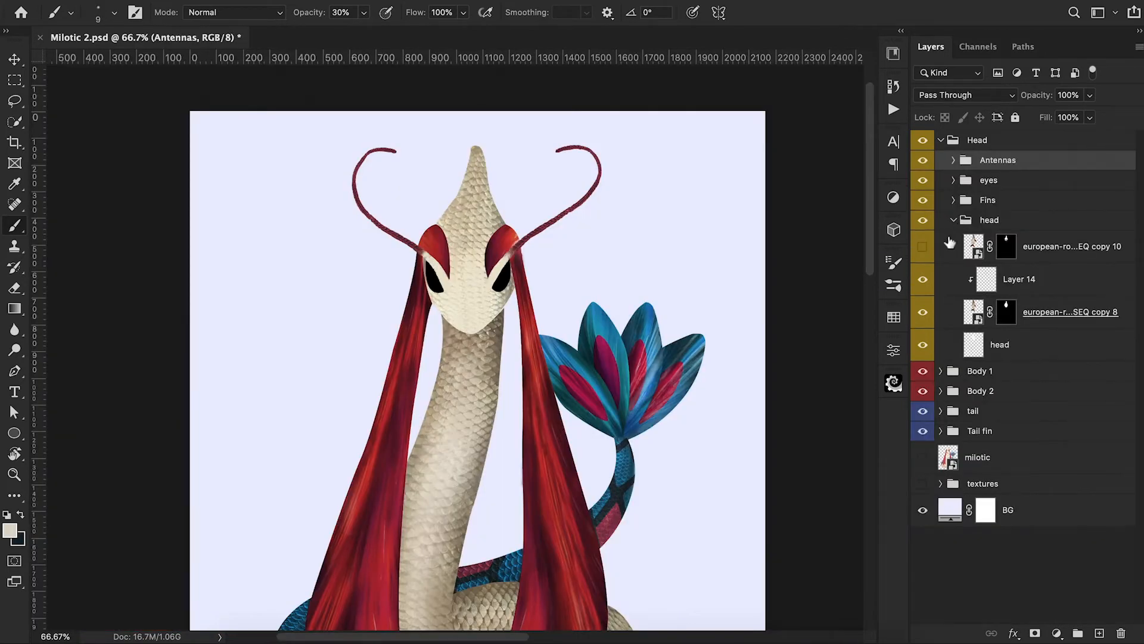
Show the european-roach copy 10 texture and set the head's clipped Color Fill 2 to a neck-sampled brown lightened to about #7e6a5c.
{"action": "left_click", "coordinate": [923, 248]}
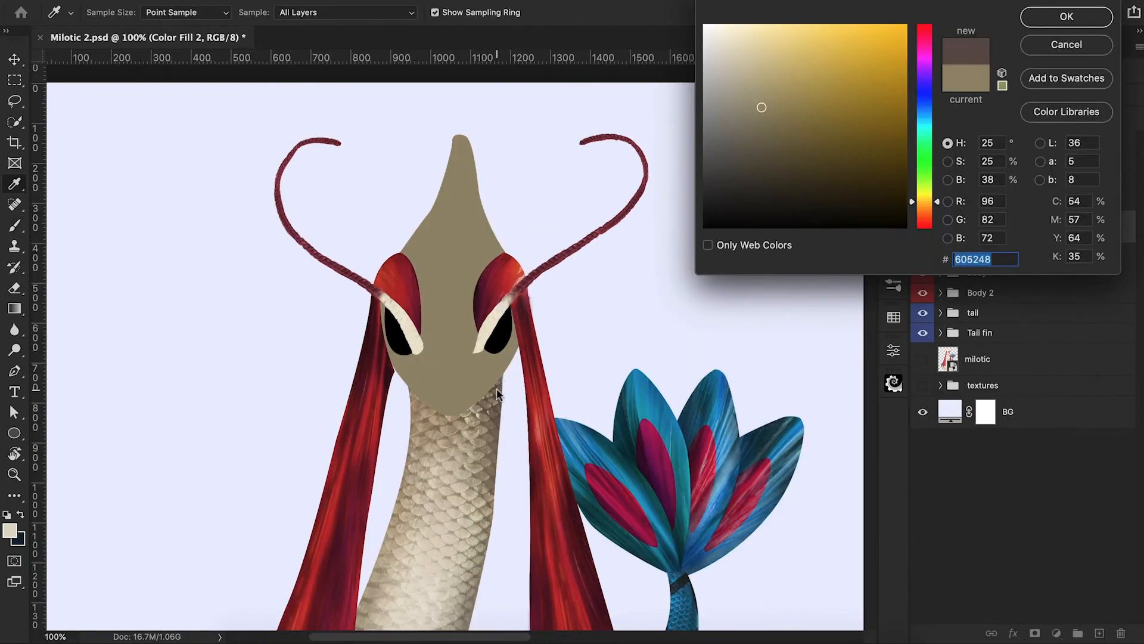
{"action": "left_click", "coordinate": [497, 393]}
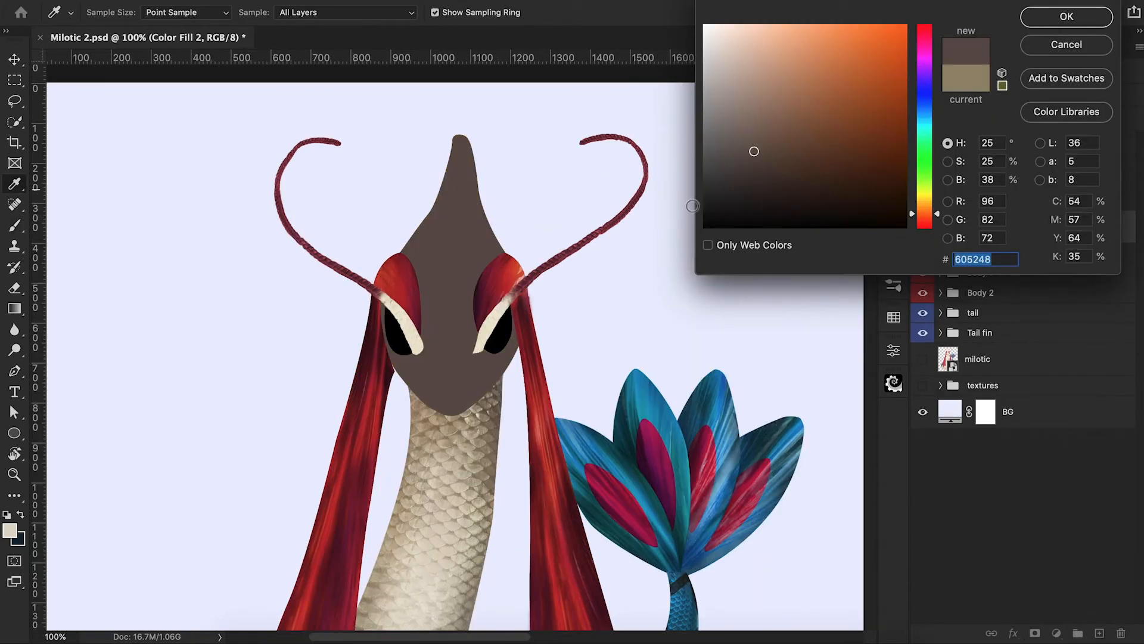
{"action": "left_click", "coordinate": [759, 128]}
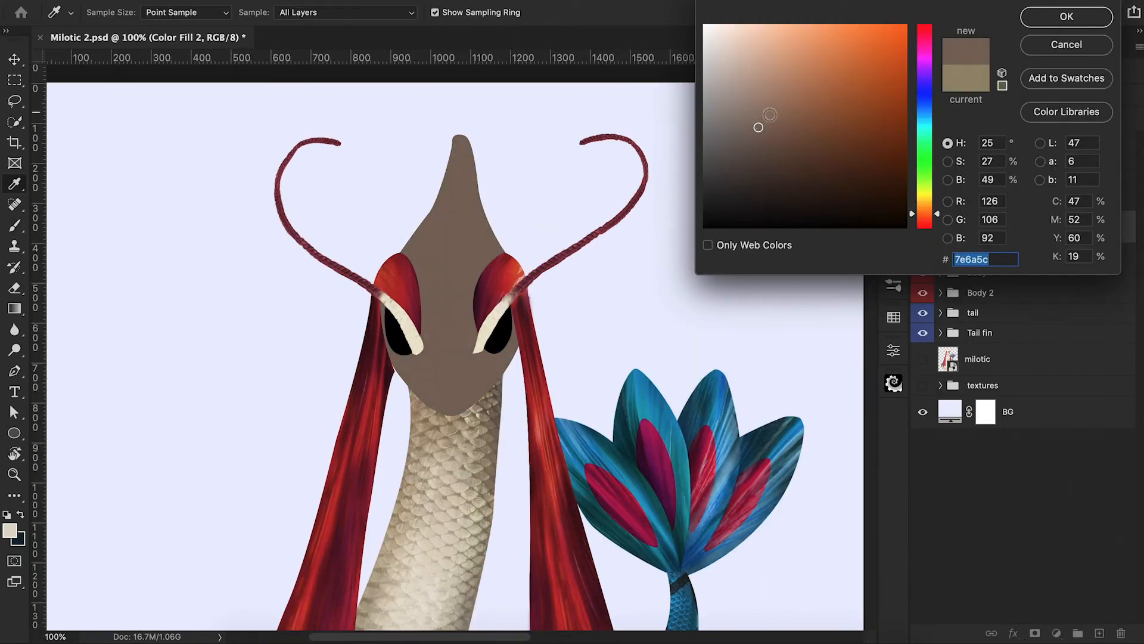
{"action": "left_click_drag", "start_coordinate": [912, 215], "coordinate": [913, 211]}
{"action": "left_click", "coordinate": [1070, 13]}
Set Color Fill 2's Blend If sliders to 73/116 and 162 for This Layer and 217/255 for the Underlying Layer's highlights.
{"action": "mouse_move", "coordinate": [687, 291]}
{"action": "left_mouse_down"}
{"action": "mouse_move", "coordinate": [815, 298]}
{"action": "mouse_move", "coordinate": [743, 294]}
{"action": "left_mouse_up"}
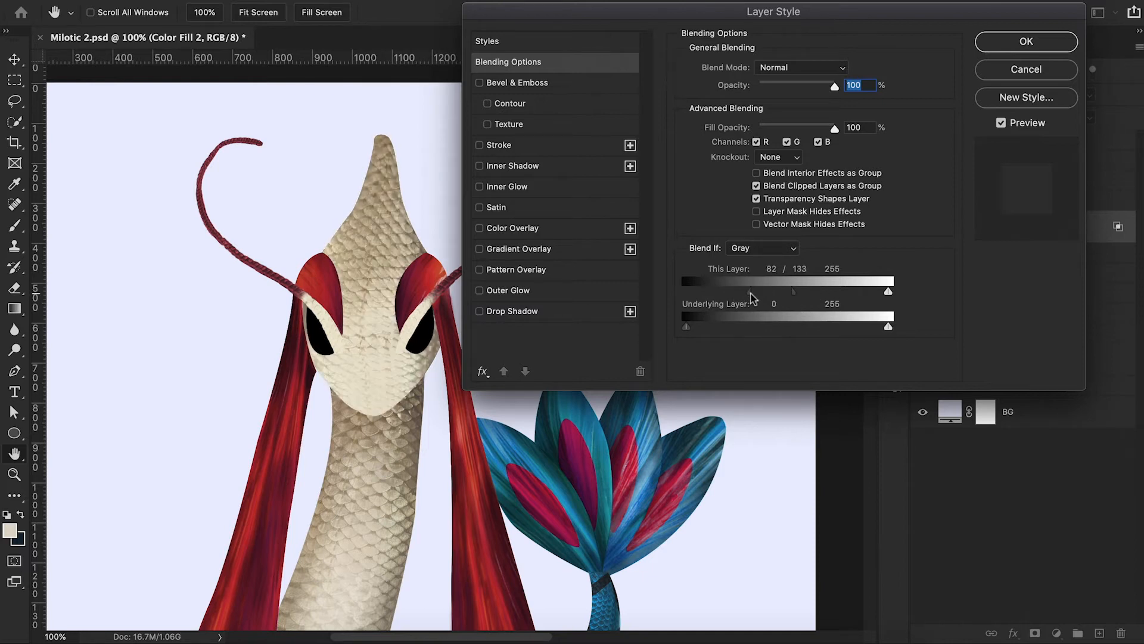
{"action": "left_click_drag", "start_coordinate": [887, 326], "coordinate": [855, 327]}
{"action": "left_click_drag", "start_coordinate": [793, 293], "coordinate": [780, 296]}
{"action": "left_click_drag", "start_coordinate": [888, 291], "coordinate": [817, 318]}
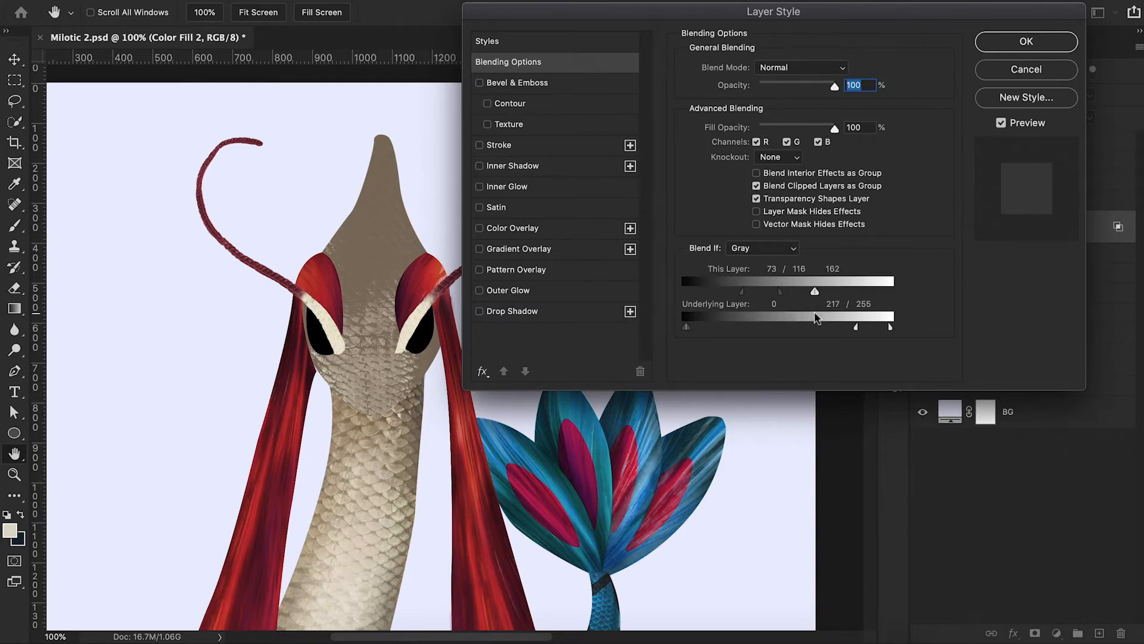
{"action": "left_click_drag", "start_coordinate": [700, 327], "coordinate": [668, 326]}
{"action": "left_click", "coordinate": [1026, 41]}
Invert the Color Fill 2 mask and paint soft shading along the chin and jaw edges at 20% brush opacity.
{"action": "left_click", "coordinate": [1012, 227]}
{"action": "key", "text": "ctrl+i"}
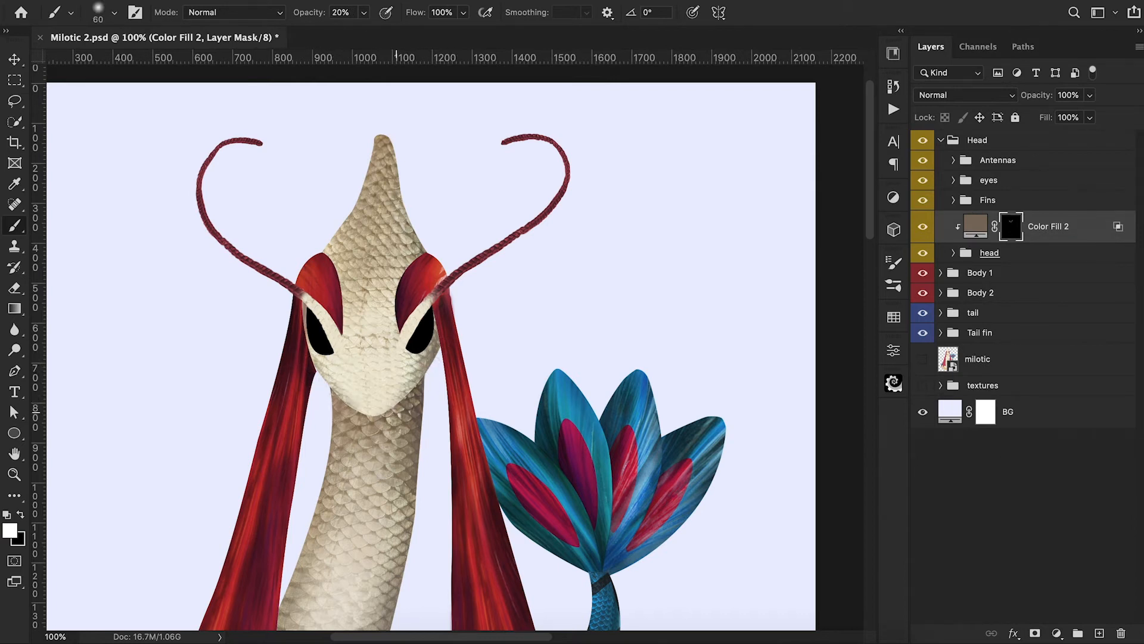
{"action": "mouse_move", "coordinate": [364, 426]}
{"action": "left_mouse_down"}
{"action": "mouse_move", "coordinate": [303, 372]}
{"action": "mouse_move", "coordinate": [302, 349]}
{"action": "left_mouse_up"}
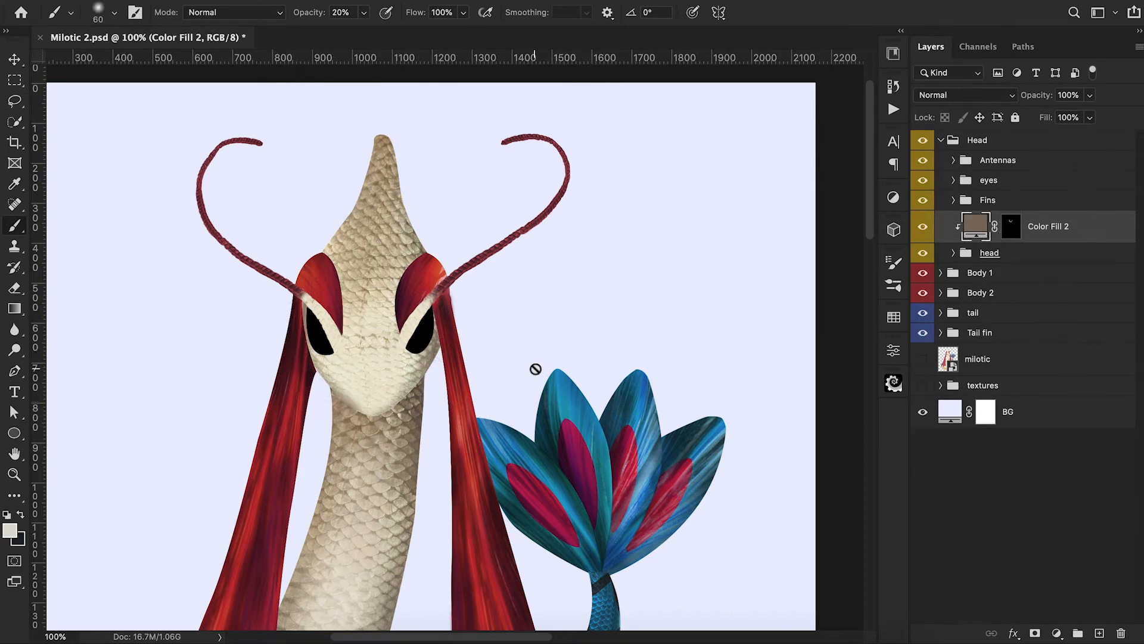
{"action": "left_click", "coordinate": [1008, 232]}
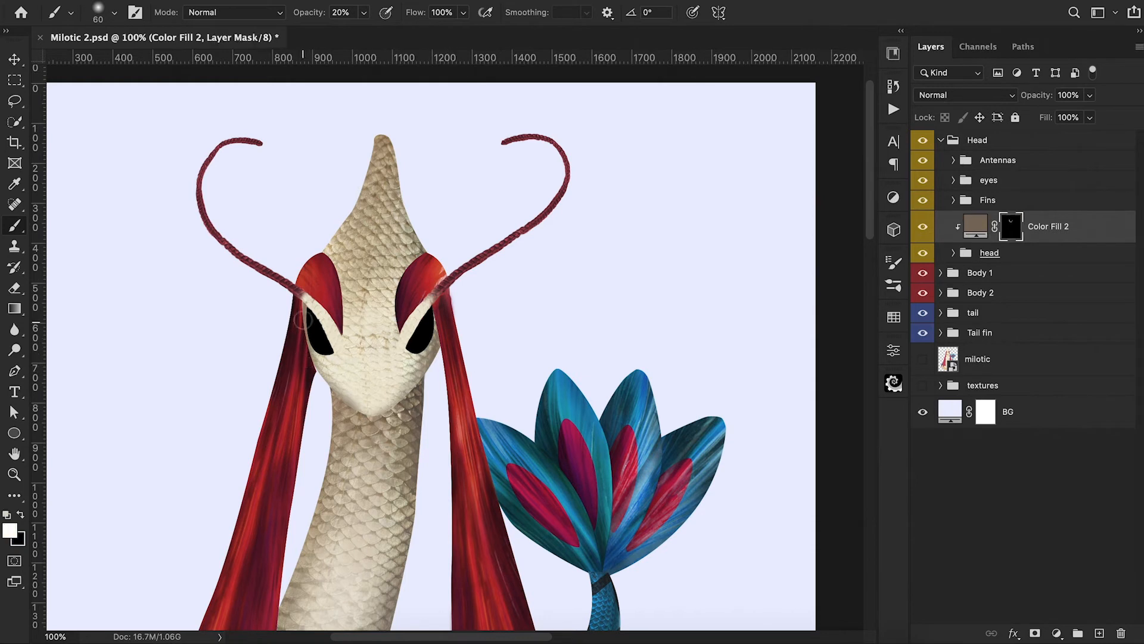
{"action": "key", "text": "x"}
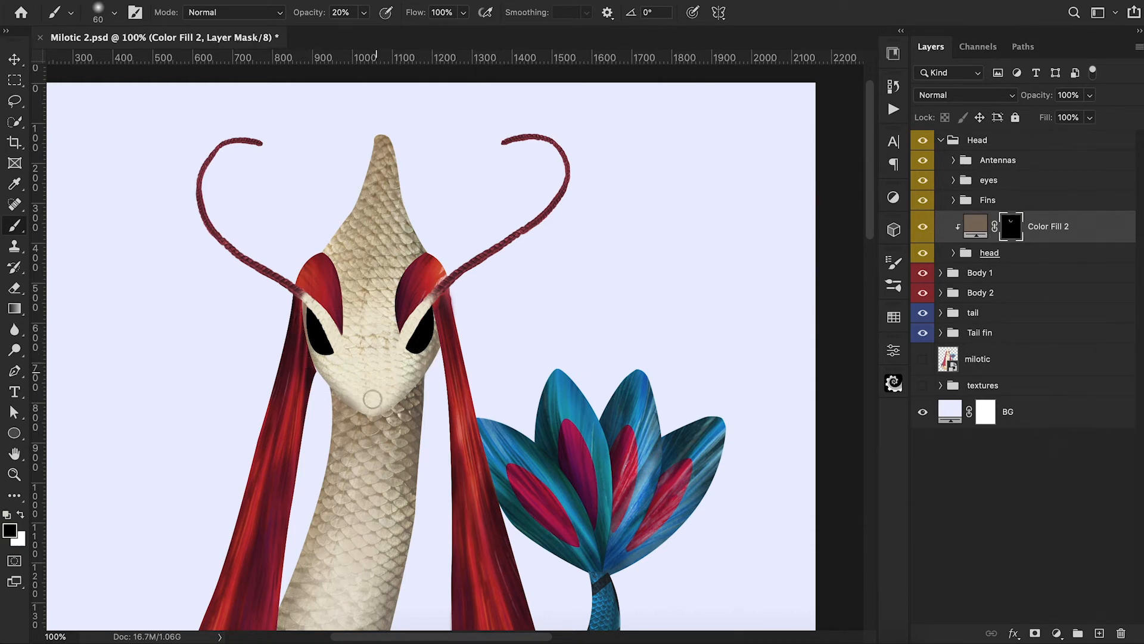
Reveal brown shading on the Color Fill 2 mask along the edge of the pointed crest at 50% brush opacity.
{"action": "key", "text": "5"}
{"action": "key", "text": "bracketright"}
{"action": "key", "text": "bracketright"}
{"action": "key", "text": "bracketright"}
{"action": "key", "text": "x"}
{"action": "left_click_drag", "start_coordinate": [384, 140], "coordinate": [427, 241]}
Paint faint shading between the eyes at 10% opacity on the Color Fill 2 mask and switch to a black brush at 60% opacity.
{"action": "key", "text": "1"}
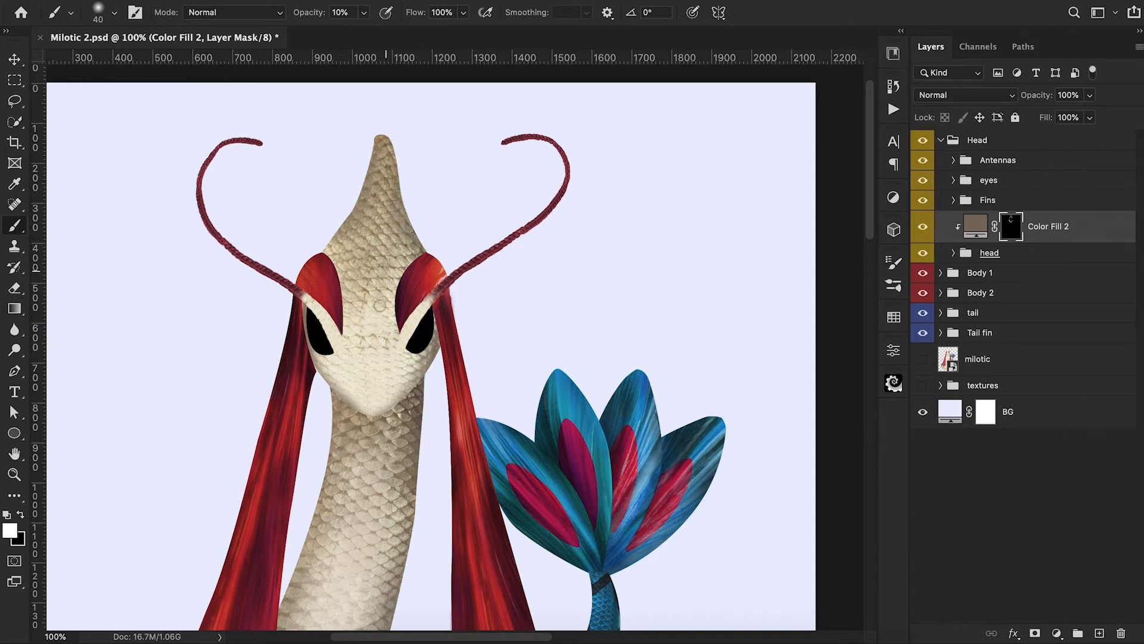
{"action": "mouse_move", "coordinate": [368, 356]}
{"action": "left_mouse_down"}
{"action": "mouse_move", "coordinate": [370, 289]}
{"action": "mouse_move", "coordinate": [367, 329]}
{"action": "mouse_move", "coordinate": [377, 309]}
{"action": "left_mouse_up"}
{"action": "key", "text": "x"}
{"action": "key", "text": "8"}
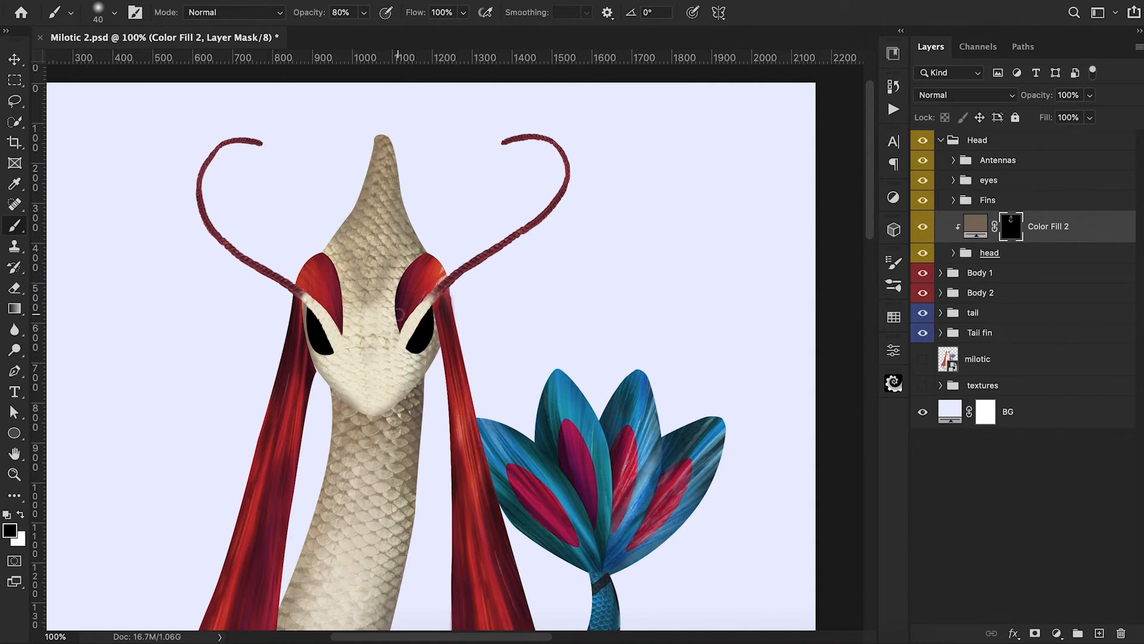
{"action": "key", "text": "6"}
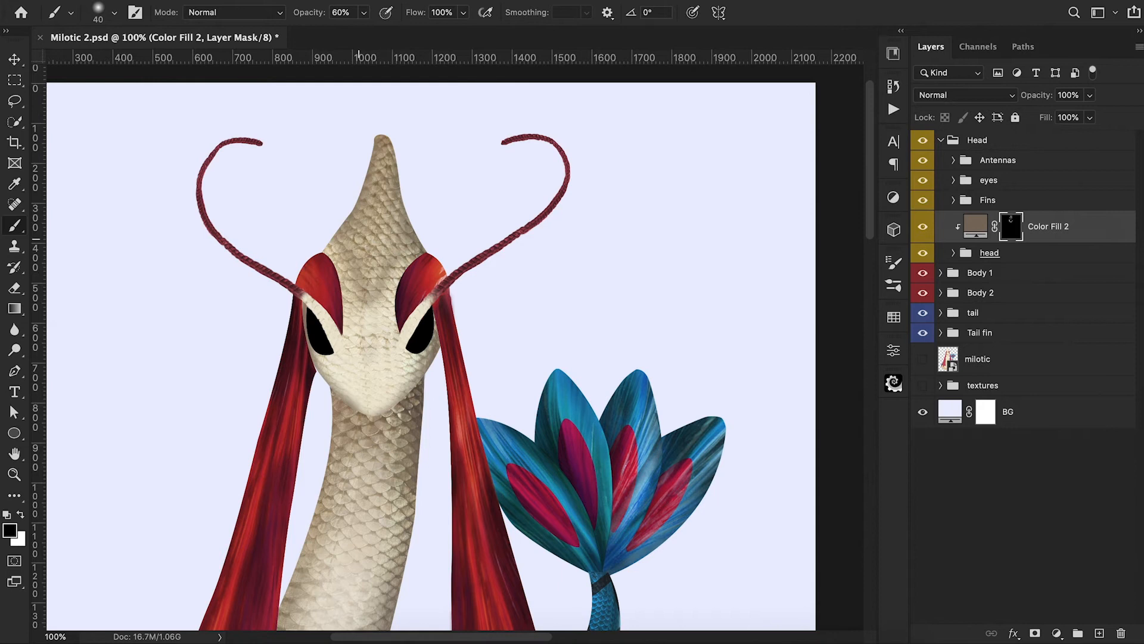
Create Layer 15 clipped above Color Fill 2 and paint a sampled cream highlight down the middle of the crest and forehead.
{"action": "key", "text": "ctrl+minus"}
{"action": "key", "text": "ctrl+shift+alt+n"}
{"action": "left_click", "coordinate": [406, 366], "text": "alt"}
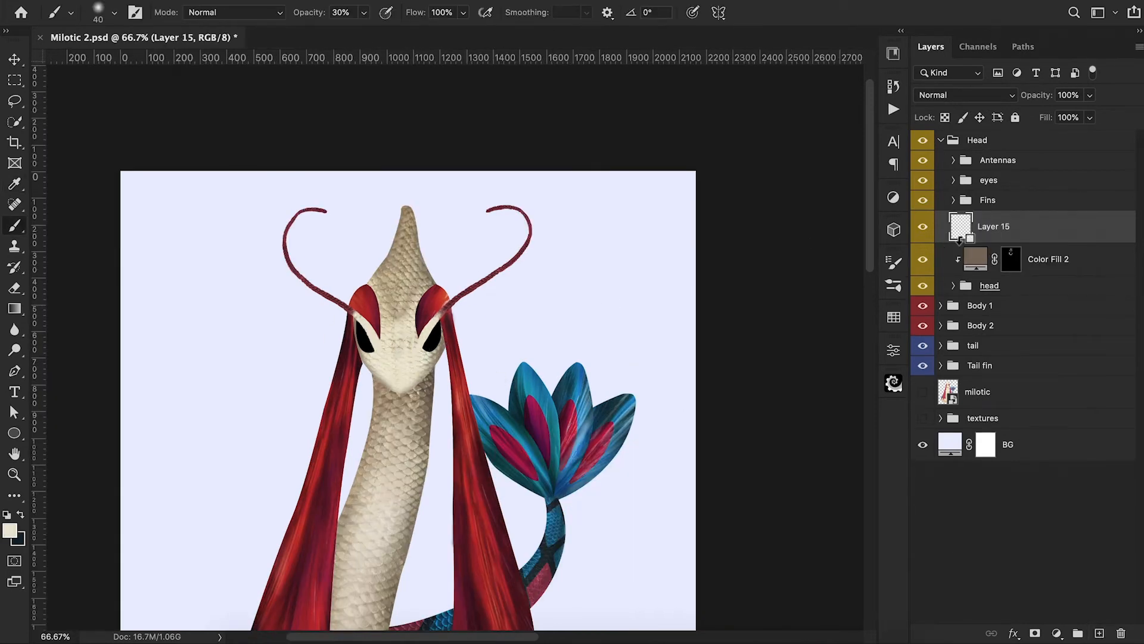
{"action": "left_click", "coordinate": [961, 247], "text": "alt"}
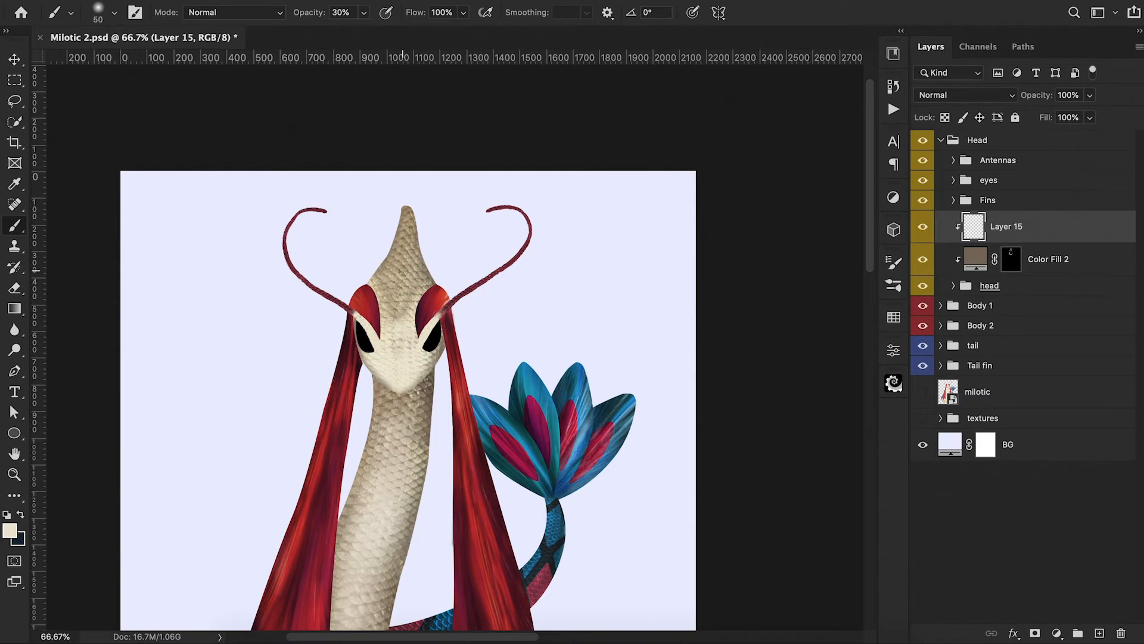
{"action": "left_click_drag", "start_coordinate": [407, 227], "coordinate": [392, 309]}
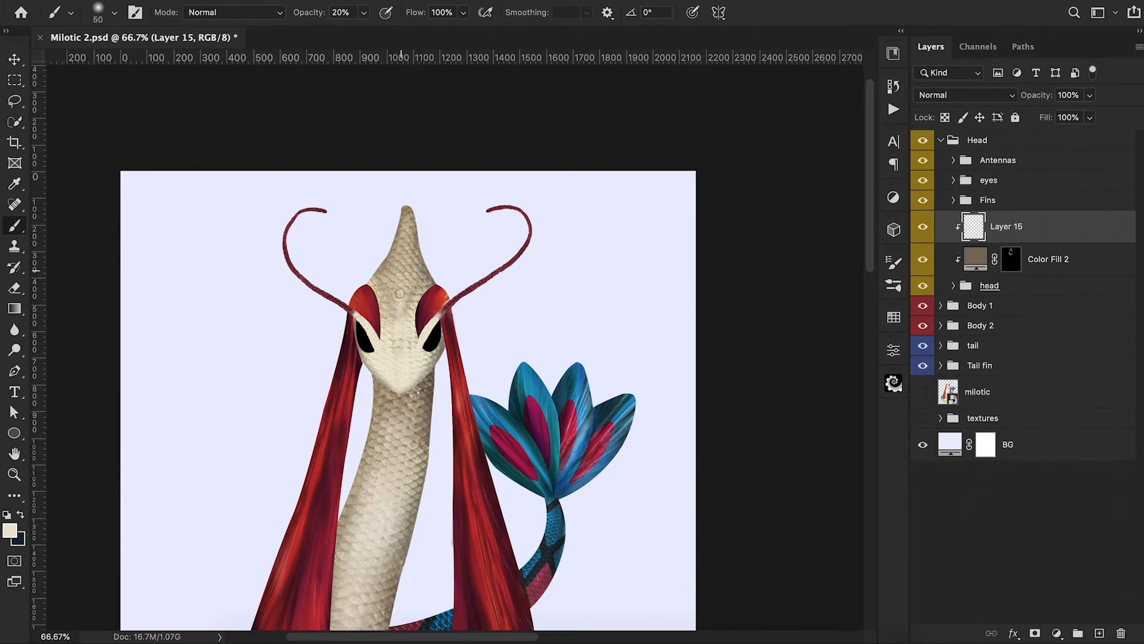
{"action": "right_click", "coordinate": [398, 263]}
{"action": "key", "text": "Escape"}
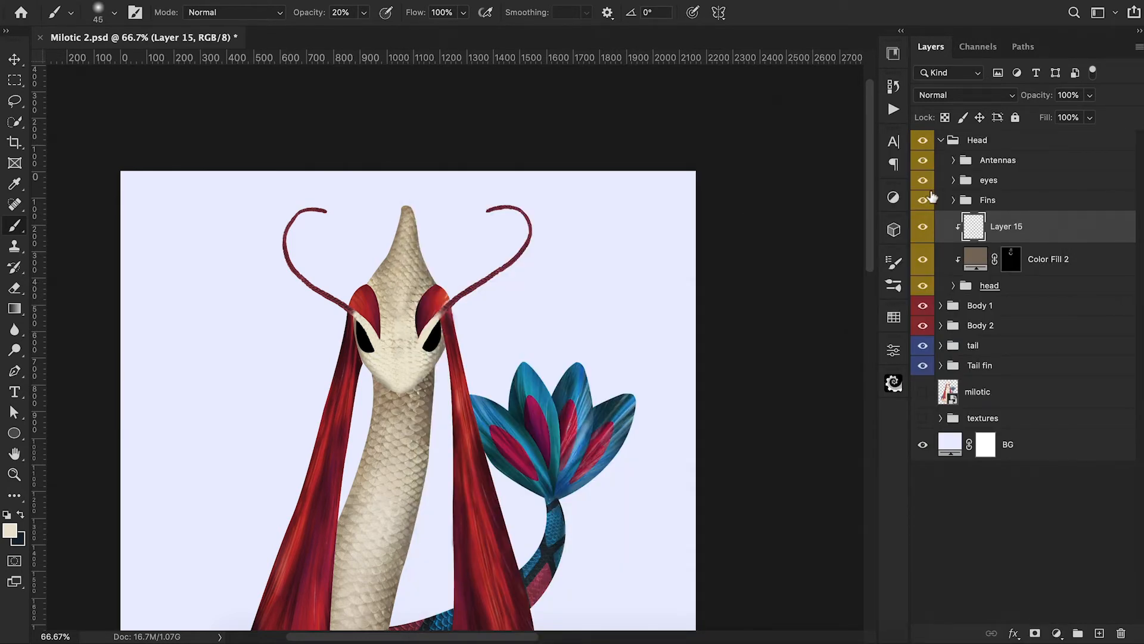
Create clipped Layer 16 above Color Fill 2 and pick a very dark shade of a color sampled from the crest's edge for the brush.
{"action": "left_click", "coordinate": [970, 259]}
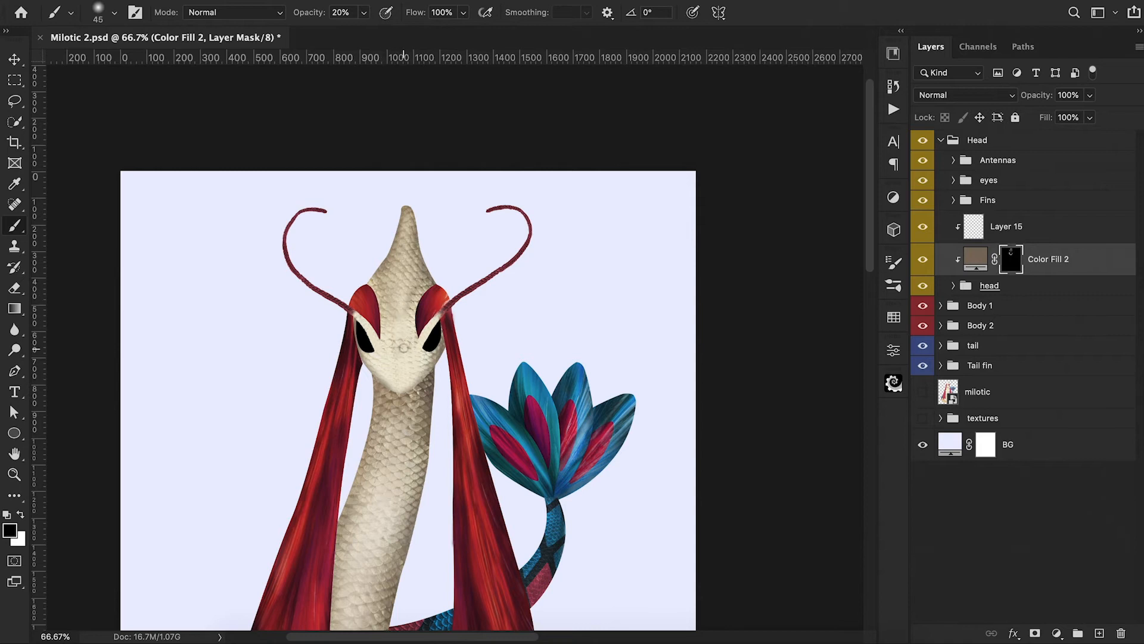
{"action": "key", "text": "ctrl+shift+alt+n"}
{"action": "key", "text": "ctrl+plus"}
{"action": "key", "text": "ctrl+plus"}
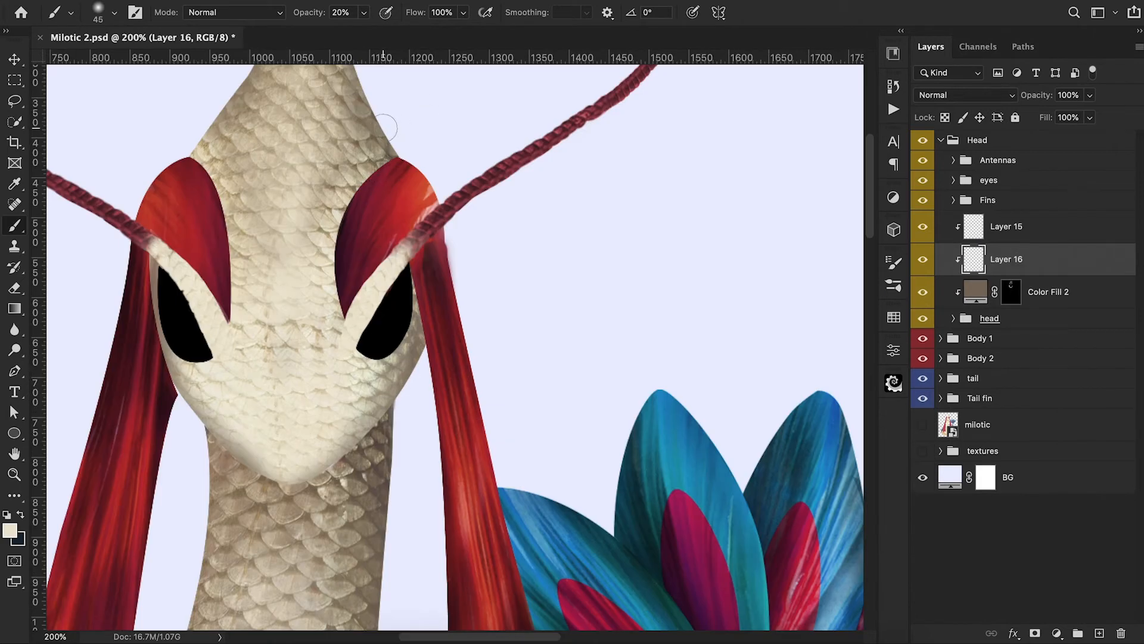
{"action": "left_click", "coordinate": [384, 122], "text": "alt"}
{"action": "left_click", "coordinate": [10, 529]}
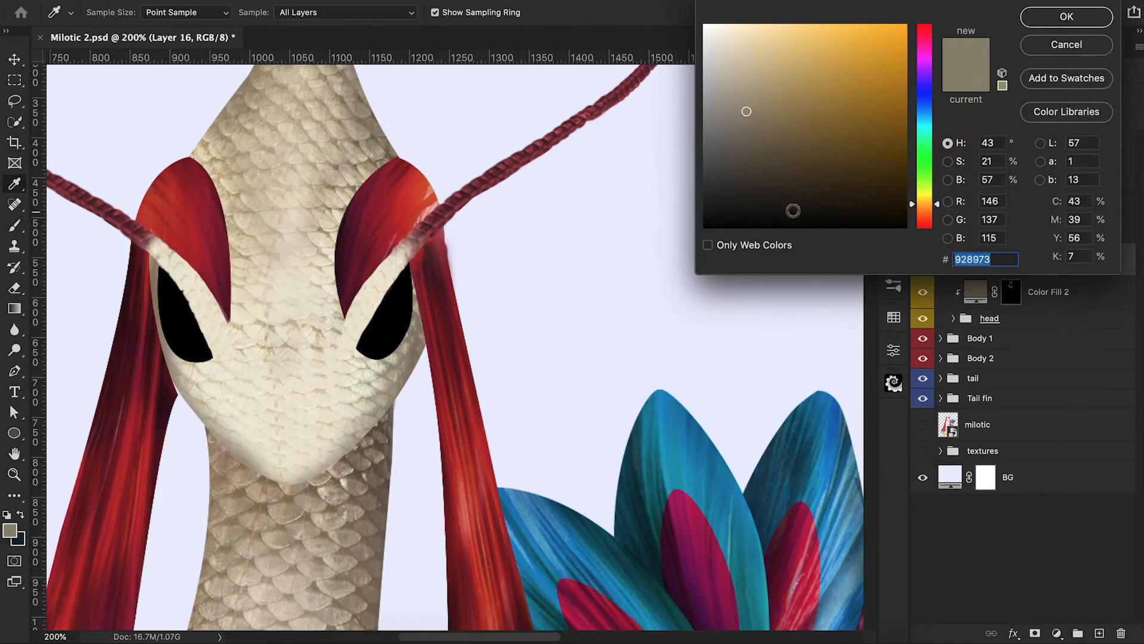
{"action": "left_click", "coordinate": [781, 189]}
{"action": "left_click", "coordinate": [1053, 14]}
{"action": "key", "text": "b"}
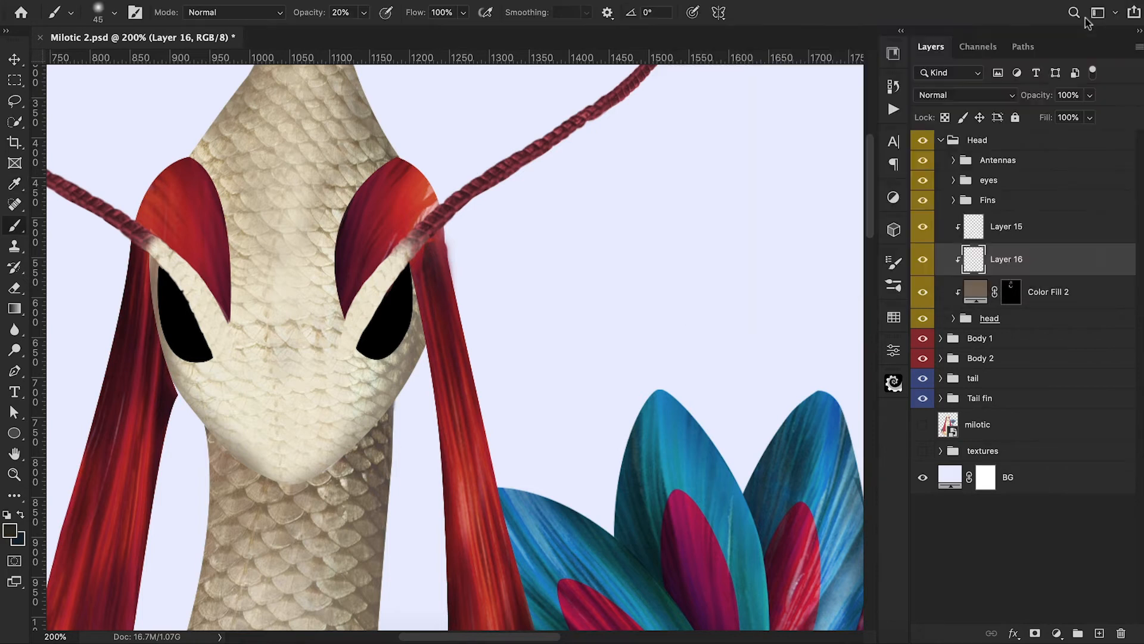
Paint dark shadows on Layer 16 around the inner and upper edges of both red head fins at 20% brush opacity.
{"action": "mouse_move", "coordinate": [398, 182]}
{"action": "left_mouse_down"}
{"action": "mouse_move", "coordinate": [370, 195]}
{"action": "mouse_move", "coordinate": [352, 242]}
{"action": "mouse_move", "coordinate": [351, 311]}
{"action": "left_mouse_up"}
{"action": "mouse_move", "coordinate": [350, 227]}
{"action": "left_mouse_down"}
{"action": "mouse_move", "coordinate": [347, 281]}
{"action": "mouse_move", "coordinate": [372, 188]}
{"action": "left_mouse_up"}
{"action": "mouse_move", "coordinate": [191, 169]}
{"action": "left_mouse_down"}
{"action": "mouse_move", "coordinate": [208, 203]}
{"action": "mouse_move", "coordinate": [220, 280]}
{"action": "mouse_move", "coordinate": [193, 181]}
{"action": "mouse_move", "coordinate": [224, 313]}
{"action": "left_mouse_up"}
{"action": "mouse_move", "coordinate": [376, 179]}
{"action": "left_mouse_down"}
{"action": "mouse_move", "coordinate": [351, 220]}
{"action": "mouse_move", "coordinate": [342, 334]}
{"action": "left_mouse_up"}
{"action": "key", "text": "0"}
{"action": "key", "text": "ctrl+minus"}
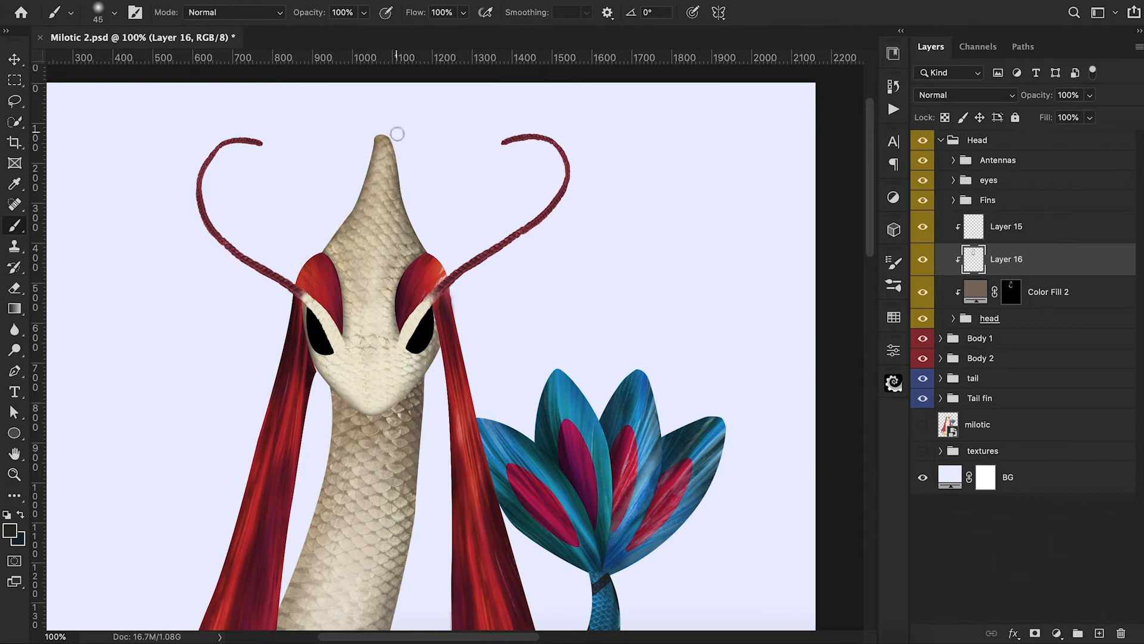
{"action": "scroll", "coordinate": [444, 223], "scroll_direction": "down", "scroll_amount": 5}
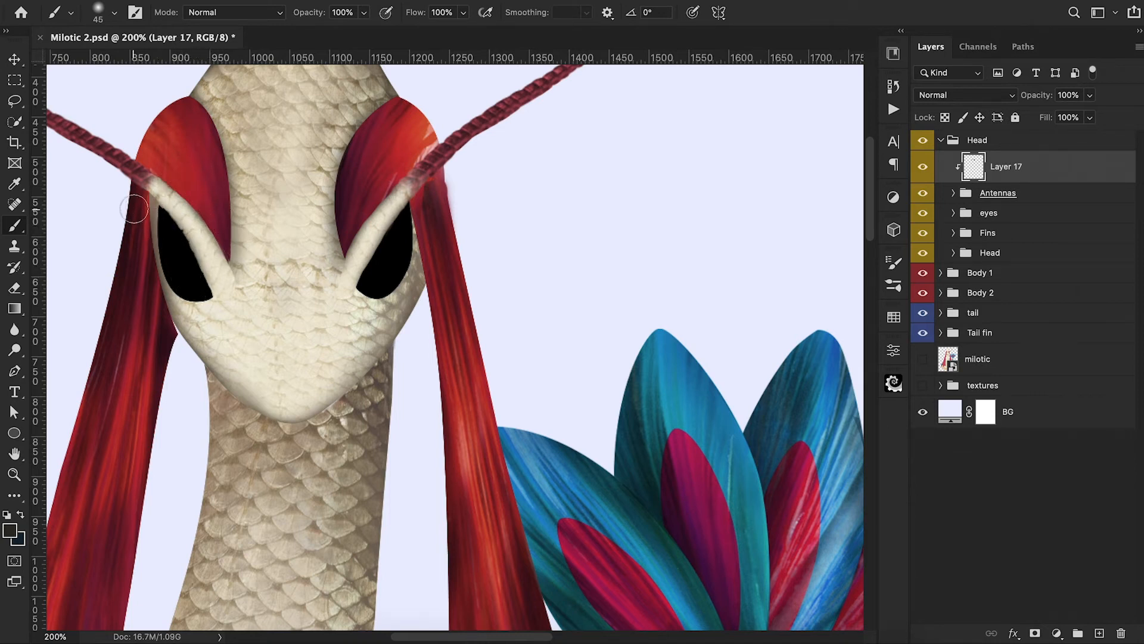
Paint a short dark shading stroke where the brow meets the top of the right eye.
{"action": "left_click_drag", "start_coordinate": [410, 209], "coordinate": [400, 222]}
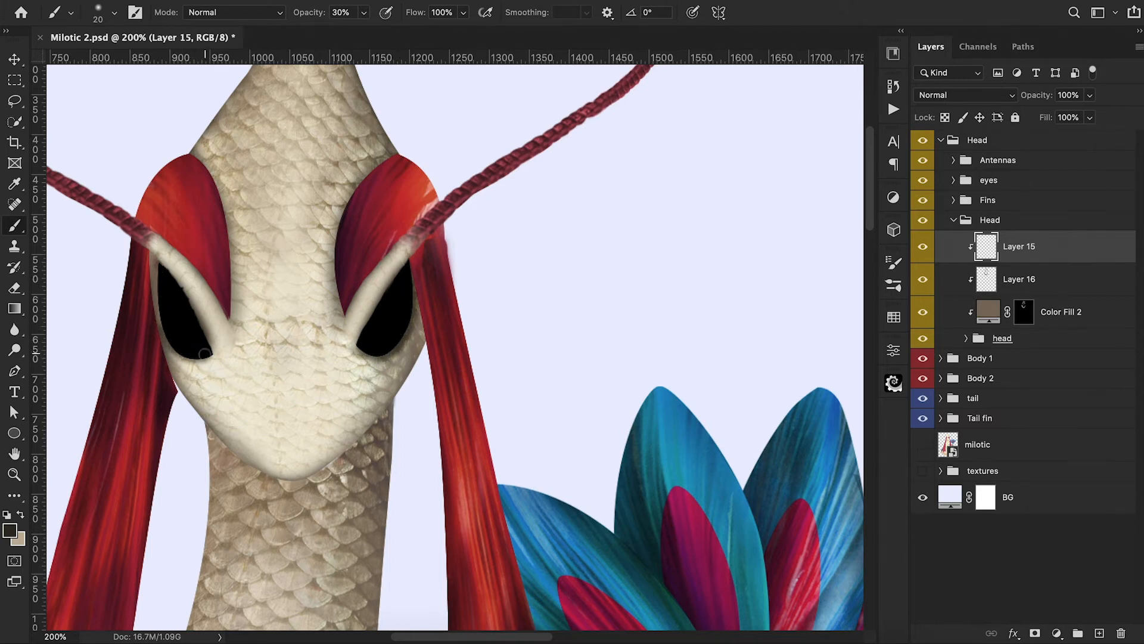
Create a solid color fill clipped above Layer 15 in the Head group, using dark golden brown #6f571e.
{"action": "key", "text": "super+minus"}
{"action": "key", "text": "super+minus"}
{"action": "left_click", "coordinate": [1056, 633]}
{"action": "left_click", "coordinate": [1047, 327]}
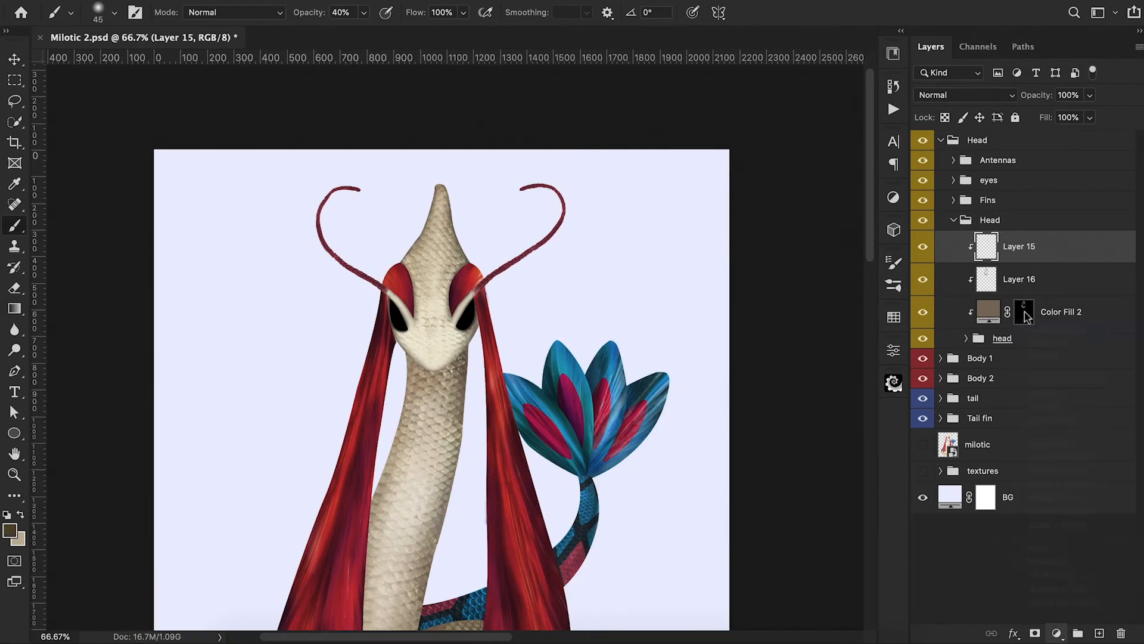
{"action": "left_click", "coordinate": [856, 138]}
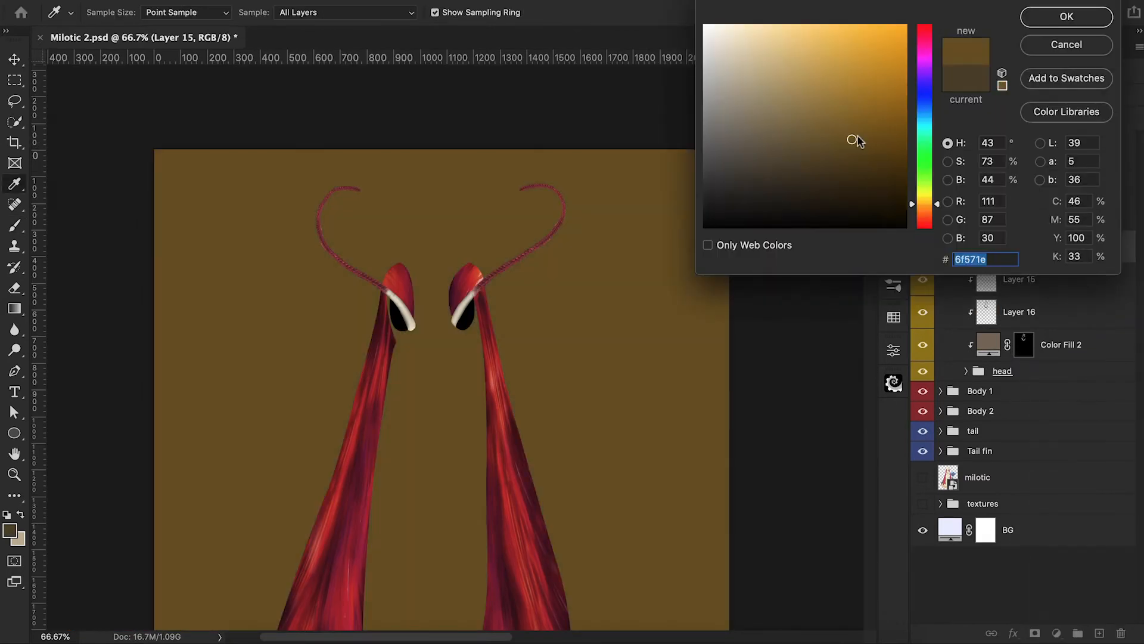
{"action": "left_click", "coordinate": [1066, 16]}
{"action": "left_click", "coordinate": [987, 247]}
Paint faint brown shading between the head fins and down the snout on the Color Fill 3 mask with white at 10% opacity.
{"action": "mouse_move", "coordinate": [358, 298]}
{"action": "left_mouse_down"}
{"action": "mouse_move", "coordinate": [393, 351]}
{"action": "mouse_move", "coordinate": [441, 304]}
{"action": "mouse_move", "coordinate": [351, 298]}
{"action": "mouse_move", "coordinate": [375, 333]}
{"action": "left_mouse_up"}
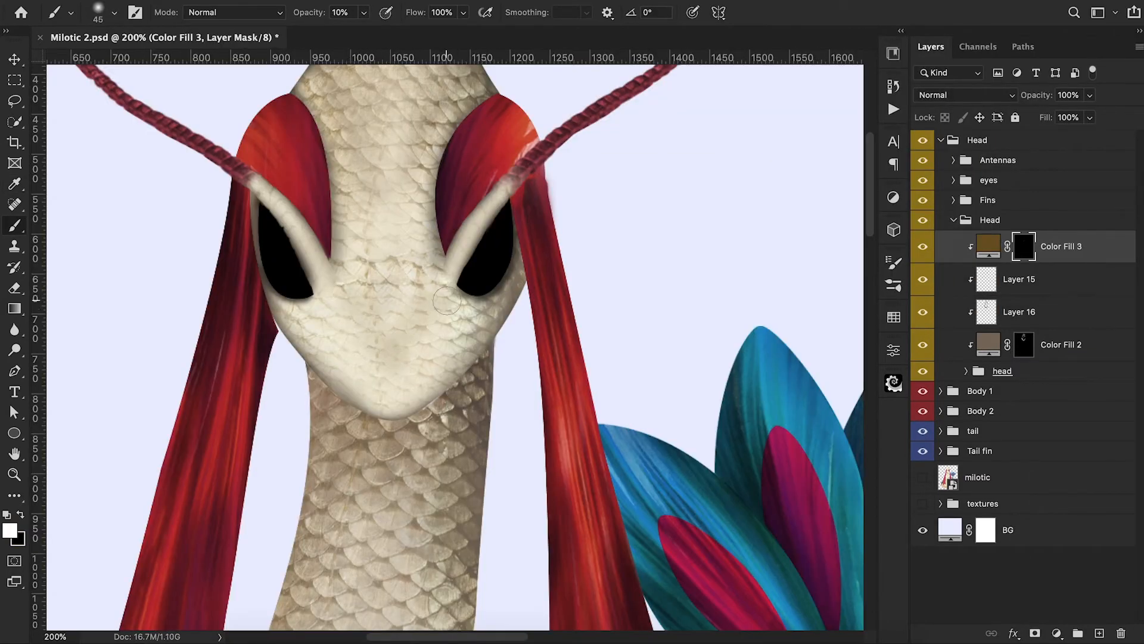
{"action": "left_click_drag", "start_coordinate": [402, 158], "coordinate": [387, 256]}
{"action": "left_click_drag", "start_coordinate": [365, 116], "coordinate": [387, 229]}
{"action": "left_click_drag", "start_coordinate": [373, 139], "coordinate": [384, 235]}
{"action": "left_click_drag", "start_coordinate": [358, 180], "coordinate": [390, 304]}
{"action": "left_click_drag", "start_coordinate": [438, 198], "coordinate": [389, 316]}
{"action": "left_click_drag", "start_coordinate": [429, 173], "coordinate": [388, 343]}
{"action": "mouse_move", "coordinate": [358, 170]}
{"action": "left_mouse_down"}
{"action": "mouse_move", "coordinate": [385, 391]}
{"action": "mouse_move", "coordinate": [384, 367]}
{"action": "mouse_move", "coordinate": [449, 392]}
{"action": "mouse_move", "coordinate": [427, 438]}
{"action": "left_mouse_up"}
{"action": "left_click_drag", "start_coordinate": [365, 407], "coordinate": [394, 429]}
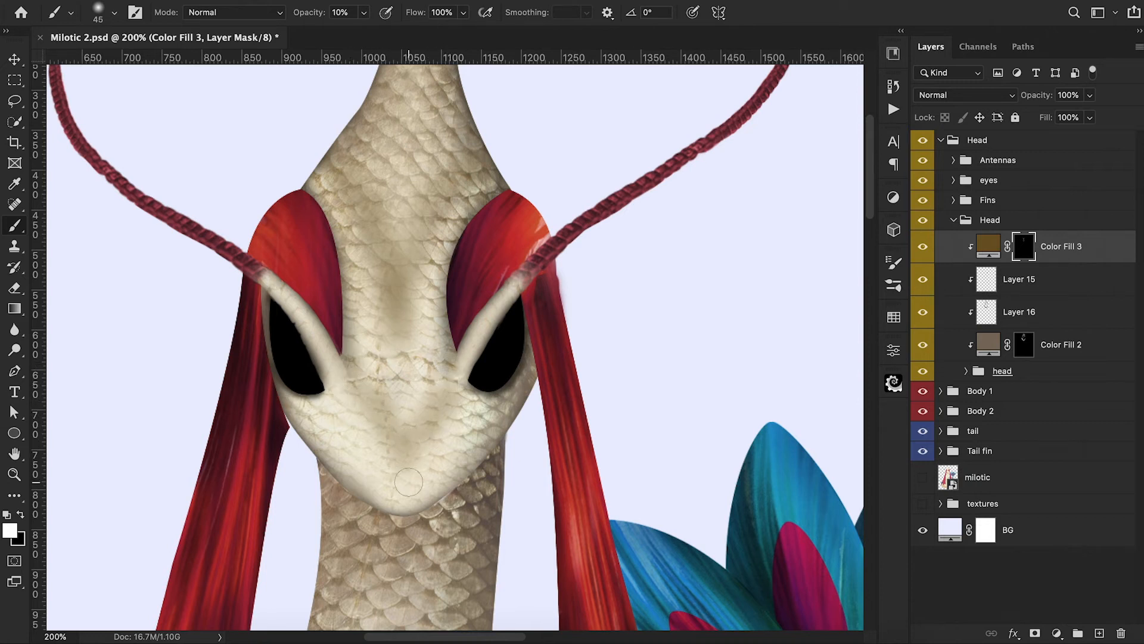
Change Color Fill 3 to #938259, lower its opacity to 75%, and select its mask with default brush colors.
{"action": "double_click", "coordinate": [988, 241]}
{"action": "left_click", "coordinate": [815, 135]}
{"action": "left_click", "coordinate": [790, 129]}
{"action": "mouse_move", "coordinate": [798, 144]}
{"action": "left_mouse_down"}
{"action": "mouse_move", "coordinate": [802, 121]}
{"action": "mouse_move", "coordinate": [825, 113]}
{"action": "mouse_move", "coordinate": [824, 127]}
{"action": "mouse_move", "coordinate": [785, 110]}
{"action": "left_mouse_up"}
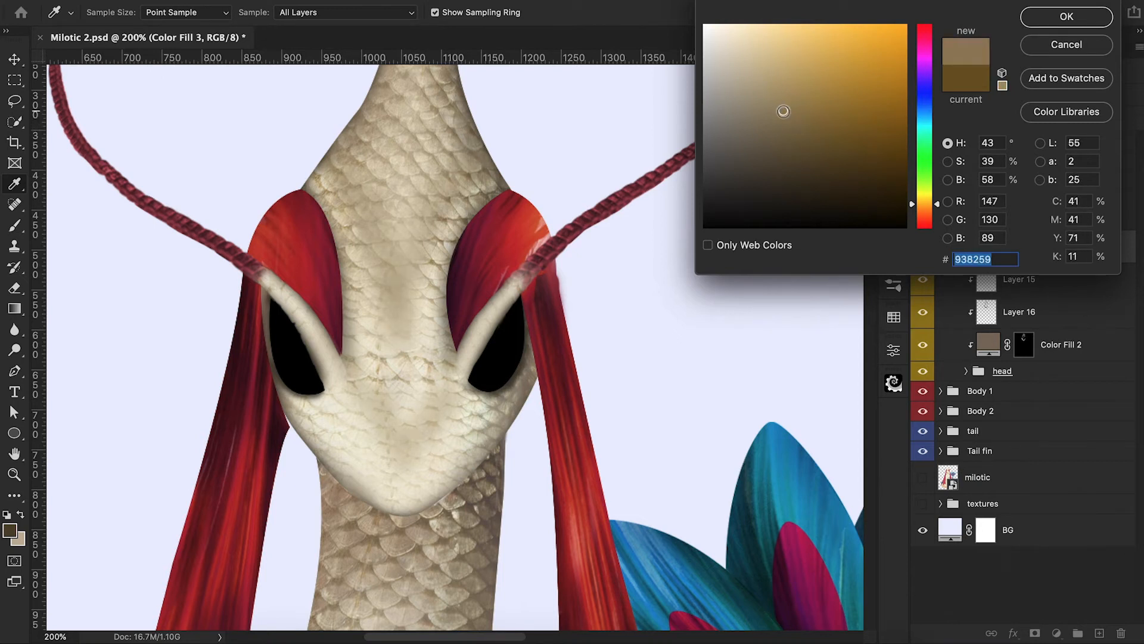
{"action": "left_click", "coordinate": [1043, 17]}
{"action": "left_click_drag", "start_coordinate": [1056, 96], "coordinate": [1026, 111]}
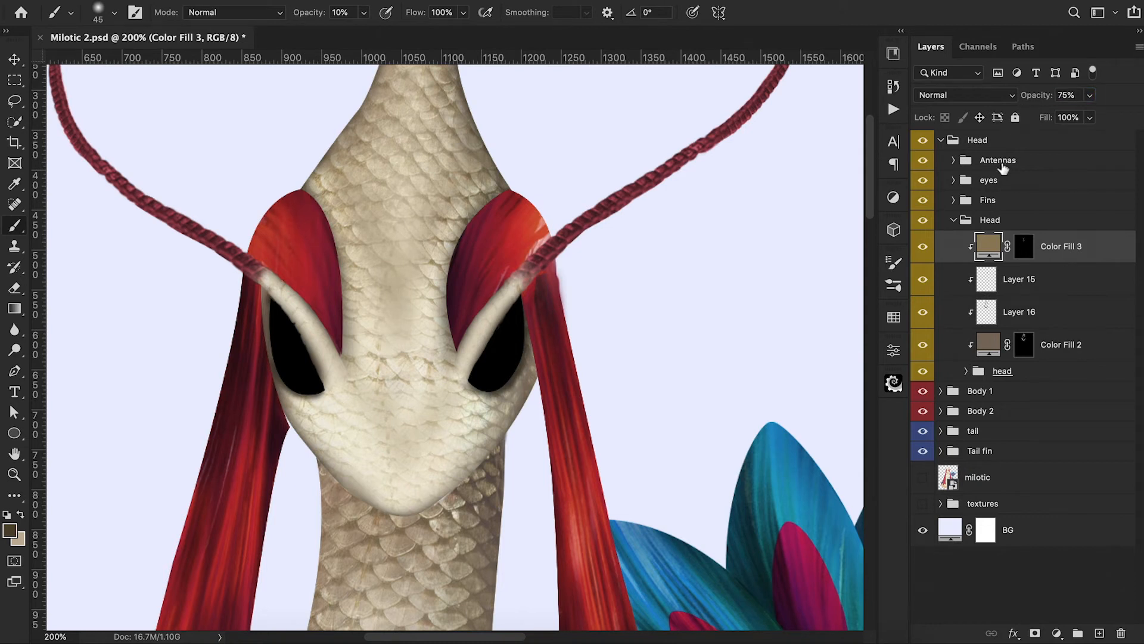
{"action": "left_click", "coordinate": [1023, 247]}
{"action": "key", "text": "d"}
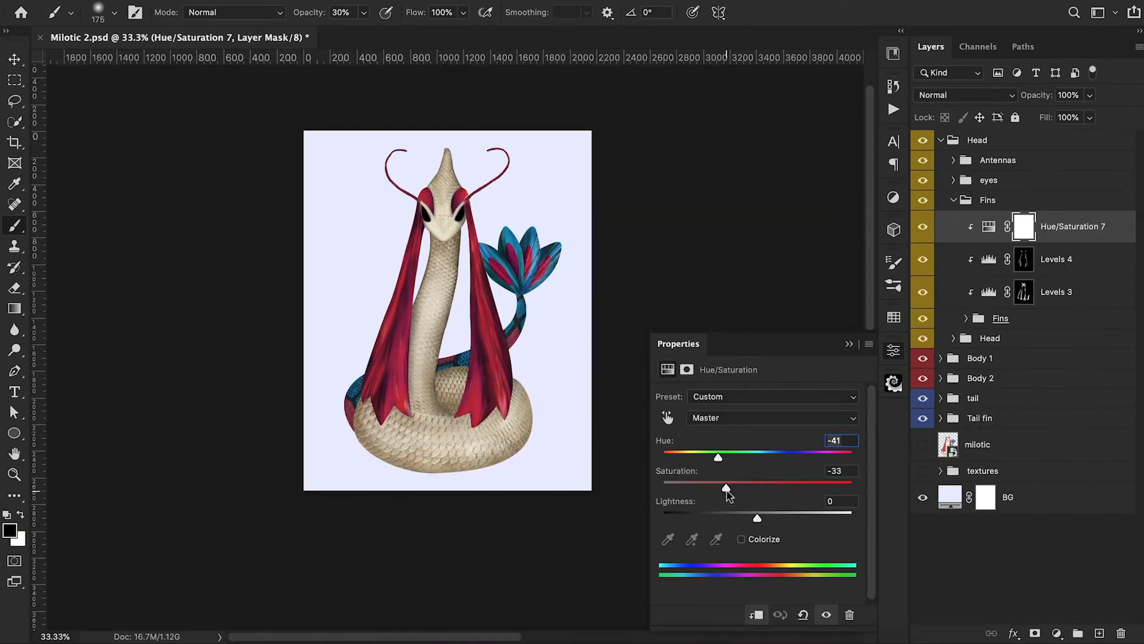
Adjust the color of the long head fins with Hue/Saturation 7.
{"action": "left_click_drag", "start_coordinate": [729, 494], "coordinate": [717, 460]}
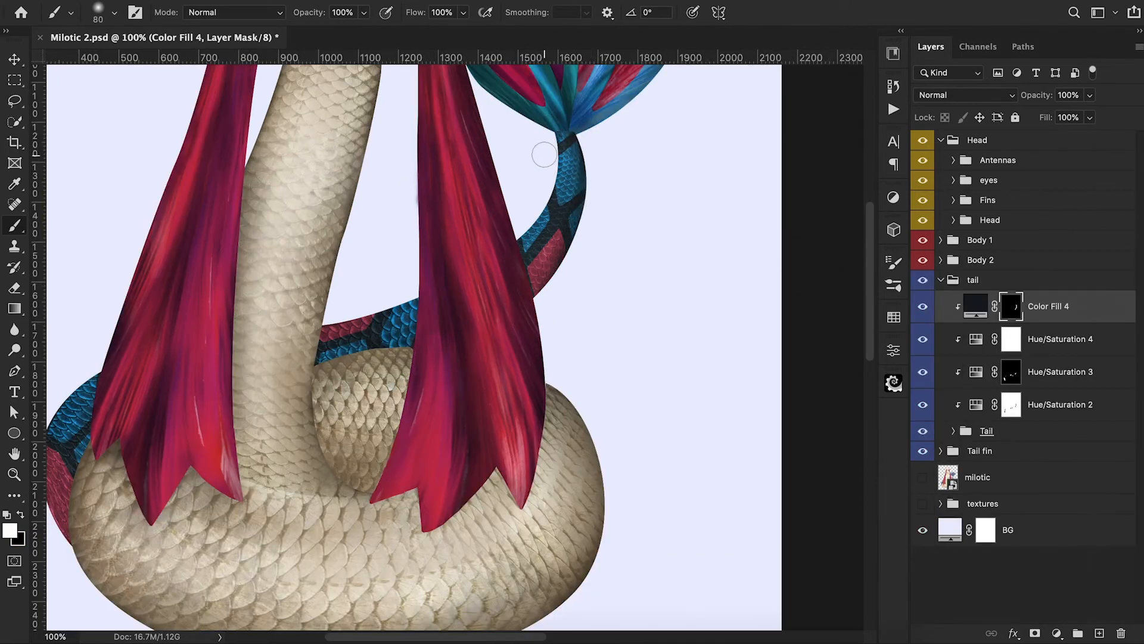
Paint a dark shadow on the tail beside the neck through the Color Fill 4 mask.
{"action": "mouse_move", "coordinate": [316, 365]}
{"action": "left_mouse_down"}
{"action": "mouse_move", "coordinate": [284, 440]}
{"action": "mouse_move", "coordinate": [312, 375]}
{"action": "mouse_move", "coordinate": [304, 350]}
{"action": "left_mouse_up"}
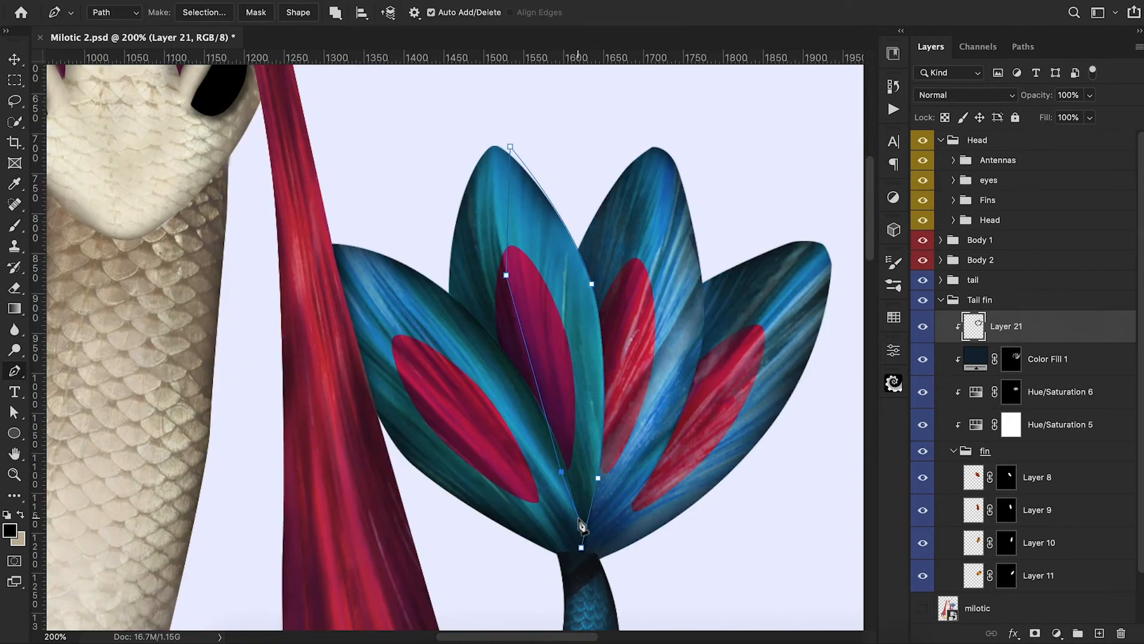
Turn the path around the second tail fin petal into a selection and switch to the Brush tool on Layer 21.
{"action": "right_click", "coordinate": [576, 468]}
{"action": "left_click", "coordinate": [602, 535]}
{"action": "left_click", "coordinate": [670, 225]}
{"action": "key", "text": "b"}
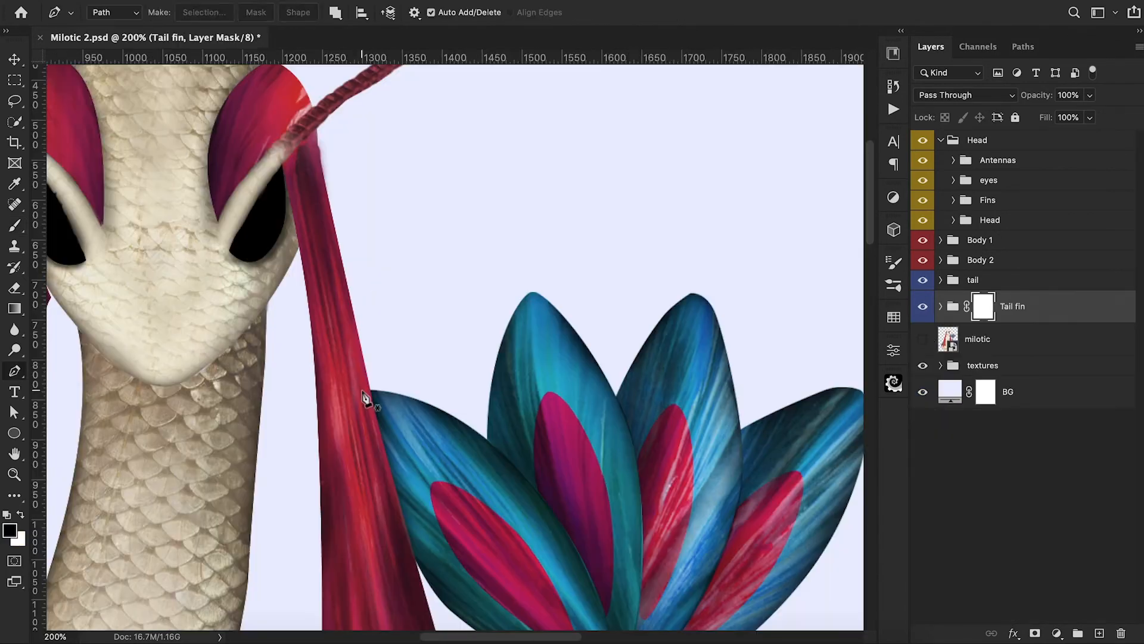
Draw a narrow pen path at the leftmost petal's tip on the Tail fin mask and convert it to a selection.
{"action": "left_click", "coordinate": [365, 390]}
{"action": "left_click", "coordinate": [388, 429]}
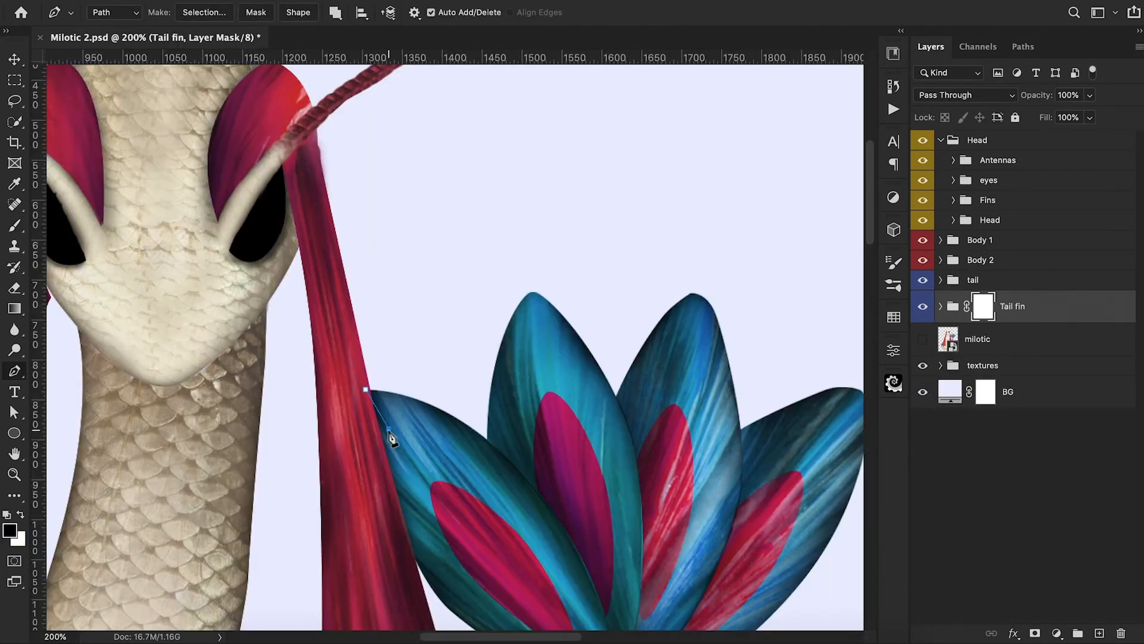
{"action": "right_click", "coordinate": [370, 390]}
{"action": "left_click", "coordinate": [405, 484]}
{"action": "left_click", "coordinate": [651, 217]}
Cut two narrow notches into the leftmost petal's upper edge on the Tail fin mask, using unfeathered pen selections.
{"action": "scroll", "coordinate": [524, 375], "scroll_direction": "down", "scroll_amount": 3}
{"action": "left_click", "coordinate": [389, 299]}
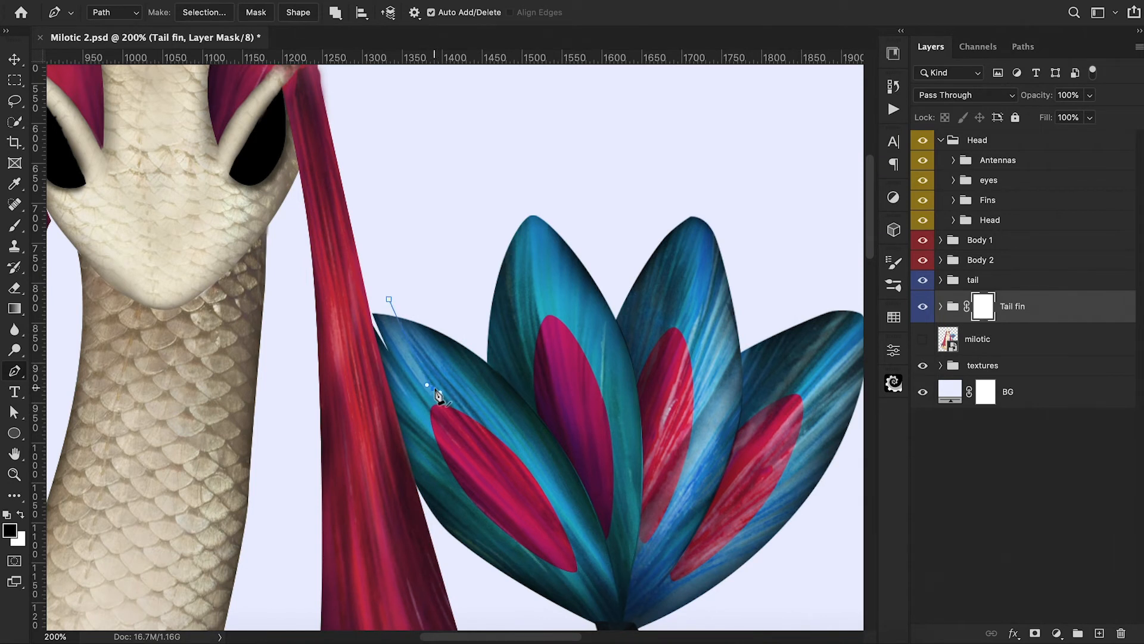
{"action": "left_click", "coordinate": [397, 306]}
{"action": "right_click", "coordinate": [393, 307]}
{"action": "left_click", "coordinate": [454, 401]}
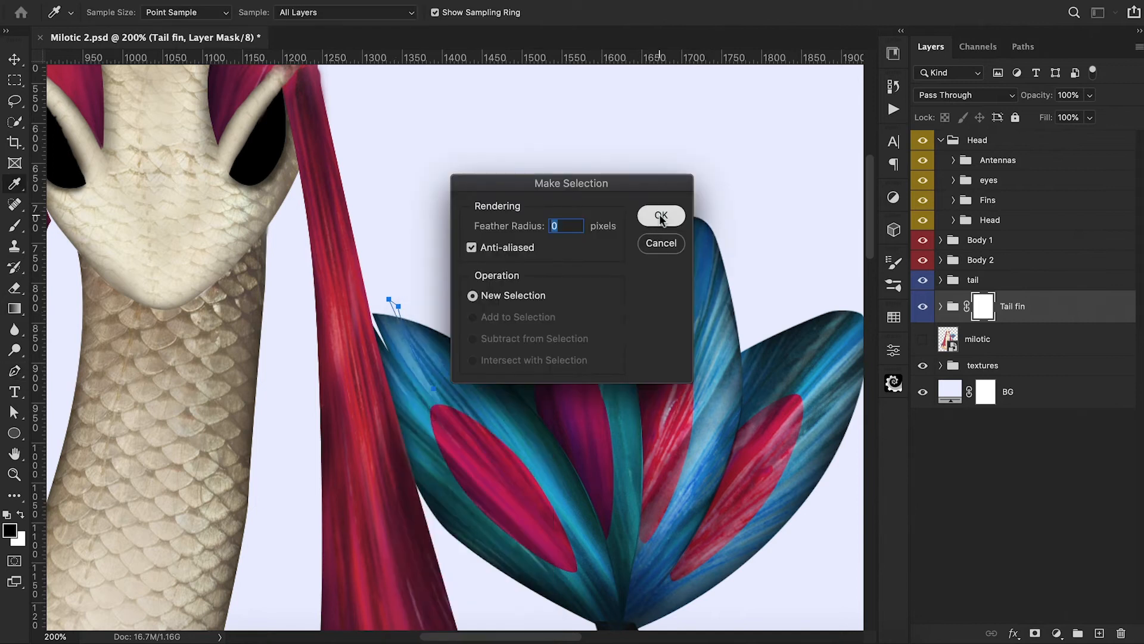
{"action": "left_click", "coordinate": [660, 216]}
{"action": "left_click_drag", "start_coordinate": [445, 355], "coordinate": [454, 369]}
{"action": "right_click", "coordinate": [434, 324]}
{"action": "left_click", "coordinate": [489, 418]}
{"action": "left_click", "coordinate": [659, 217]}
Cut a long thin notch near the tip of the second tail fin petal with a pen selection on the group mask.
{"action": "key", "text": "super+minus"}
{"action": "key", "text": "super+minus"}
{"action": "key", "text": "super+minus"}
{"action": "key", "text": "super+minus"}
{"action": "key", "text": "super+plus"}
{"action": "key", "text": "super+plus"}
{"action": "key", "text": "super+plus"}
{"action": "key", "text": "super+plus"}
{"action": "left_click", "coordinate": [516, 226]}
{"action": "left_click_drag", "start_coordinate": [527, 311], "coordinate": [533, 377]}
{"action": "left_click", "coordinate": [509, 244]}
{"action": "left_click", "coordinate": [516, 225]}
{"action": "left_click", "coordinate": [659, 217]}
Cut notches into the lower left edge and the right edge of the second tail fin petal with pen selections.
{"action": "left_click", "coordinate": [497, 269]}
{"action": "left_click", "coordinate": [490, 315]}
{"action": "left_click", "coordinate": [497, 268]}
{"action": "left_click", "coordinate": [659, 216]}
{"action": "left_click", "coordinate": [575, 248]}
{"action": "mouse_move", "coordinate": [578, 332]}
{"action": "left_mouse_down"}
{"action": "mouse_move", "coordinate": [584, 349]}
{"action": "mouse_move", "coordinate": [631, 332]}
{"action": "mouse_move", "coordinate": [648, 358]}
{"action": "left_mouse_up"}
{"action": "right_click", "coordinate": [577, 255]}
{"action": "left_click", "coordinate": [610, 347]}
{"action": "left_click", "coordinate": [659, 217]}
Cut thin notches along the left edge and at the tip of the third tail fin petal, filling the selections with black.
{"action": "left_click", "coordinate": [648, 256]}
{"action": "left_click", "coordinate": [667, 217]}
{"action": "key", "text": "alt+BackSpace"}
{"action": "left_click", "coordinate": [662, 230]}
{"action": "left_click", "coordinate": [673, 216]}
{"action": "left_click", "coordinate": [661, 230]}
{"action": "left_click", "coordinate": [665, 218]}
{"action": "left_click", "coordinate": [691, 213]}
{"action": "right_click", "coordinate": [690, 207]}
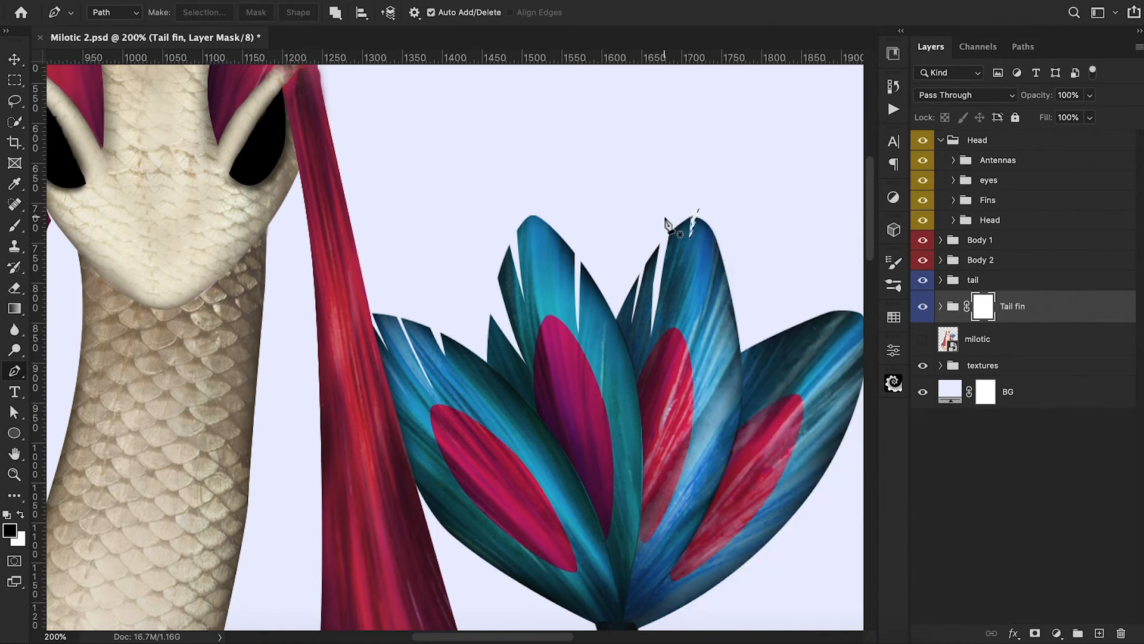
Convert a pen path at the rightmost petal's tip into a selection to notch it on the Tail fin mask.
{"action": "key", "text": "ctrl+minus"}
{"action": "key", "text": "ctrl+minus"}
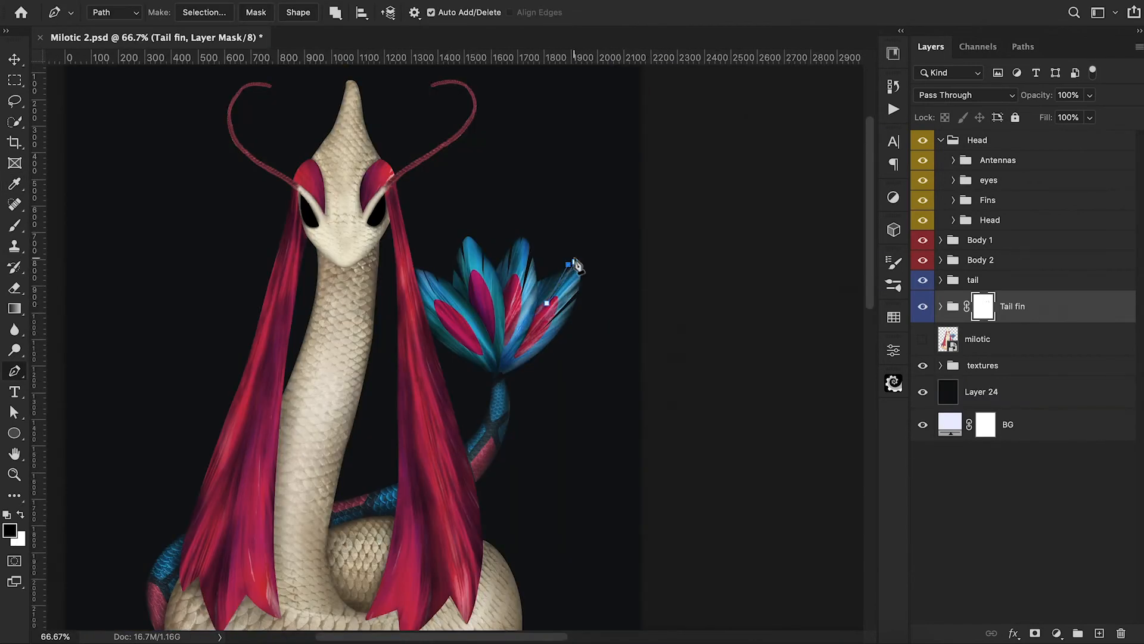
{"action": "right_click", "coordinate": [564, 257]}
{"action": "left_click", "coordinate": [595, 350]}
{"action": "left_click", "coordinate": [659, 215]}
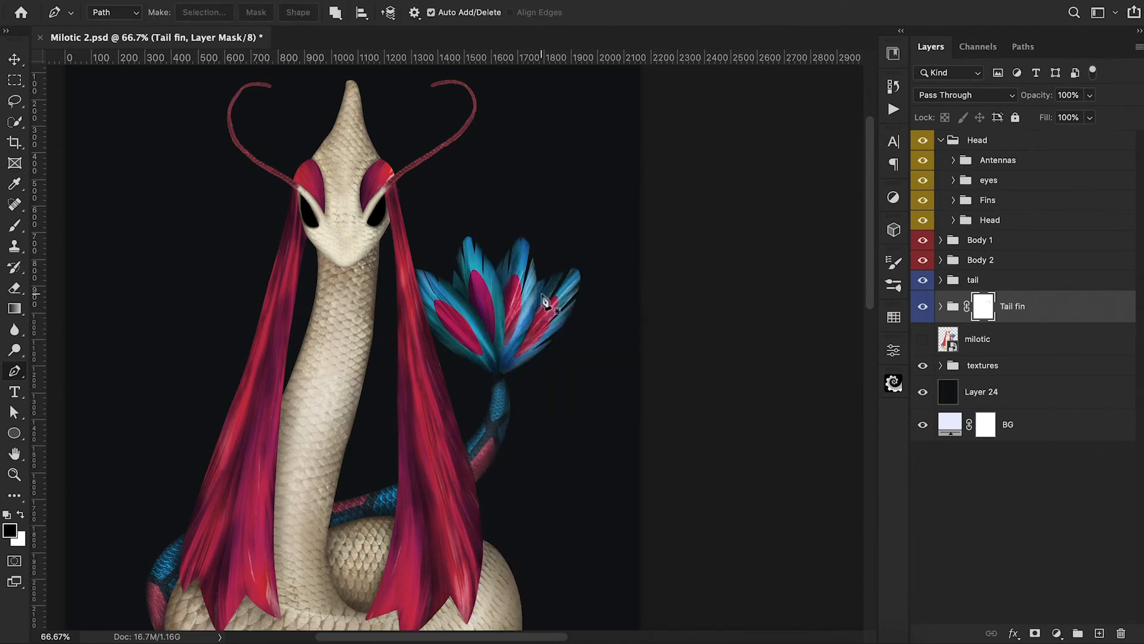
Outline another small notch on the tail fin with the Pen tool and convert it to a selection.
{"action": "key", "text": "ctrl+plus"}
{"action": "key", "text": "ctrl+plus"}
{"action": "left_click", "coordinate": [437, 363]}
{"action": "left_click", "coordinate": [440, 356]}
{"action": "left_click", "coordinate": [436, 363]}
{"action": "left_click", "coordinate": [661, 217]}
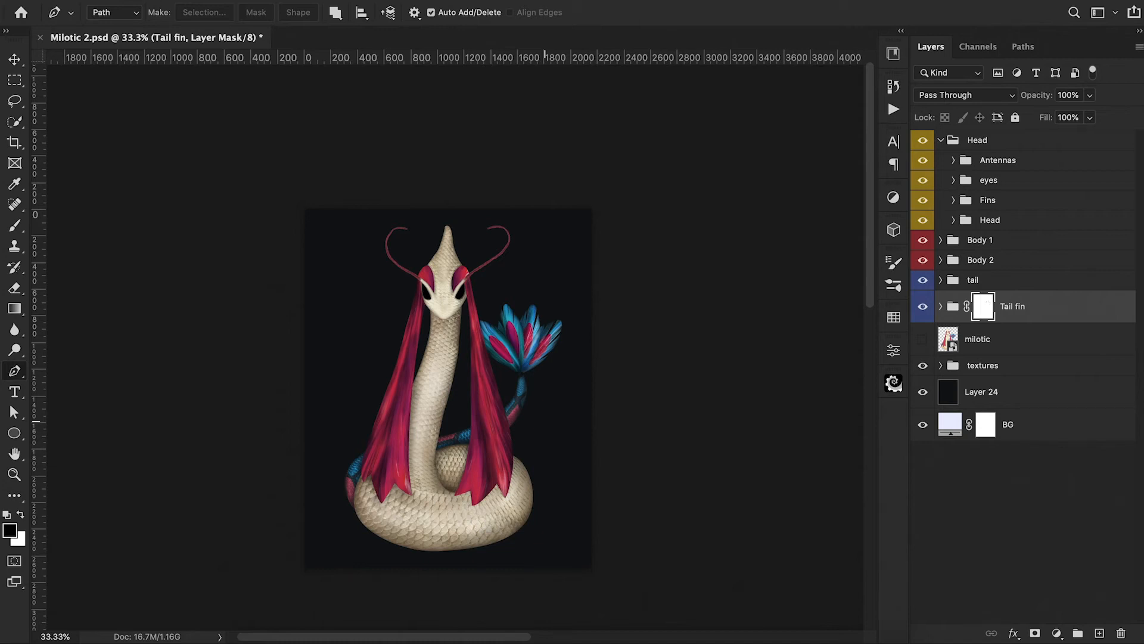
Set the brush color to white and paint soft highlights in both black eyes on clipped Layer 25 at 10% opacity.
{"action": "left_click", "coordinate": [10, 531]}
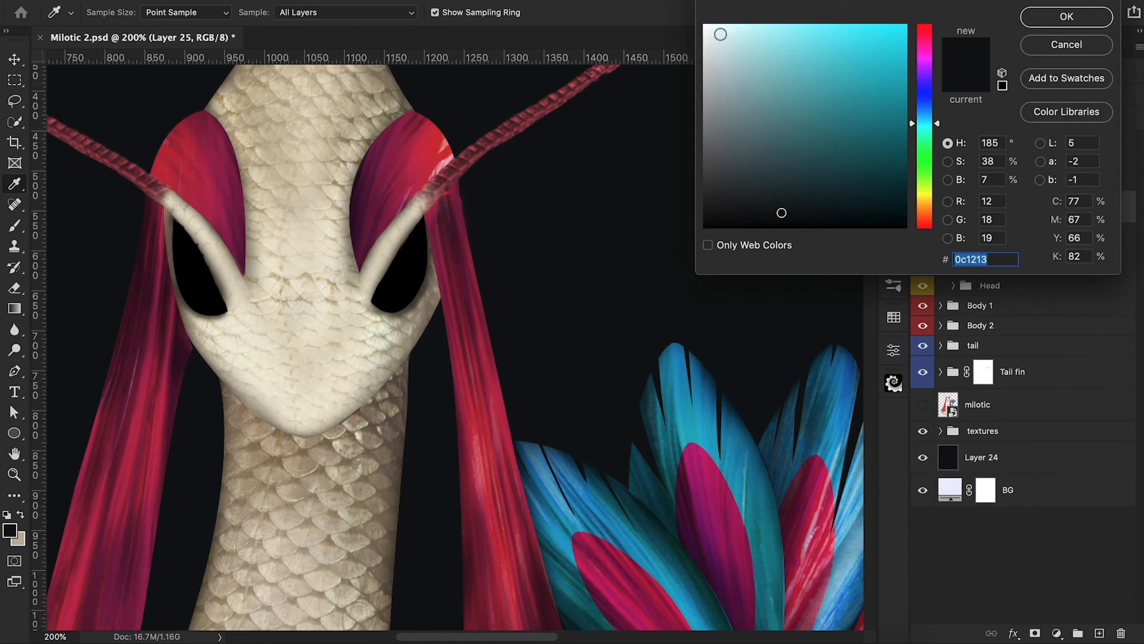
{"action": "left_click", "coordinate": [709, 27]}
{"action": "left_click", "coordinate": [1066, 16]}
{"action": "key", "text": "b"}
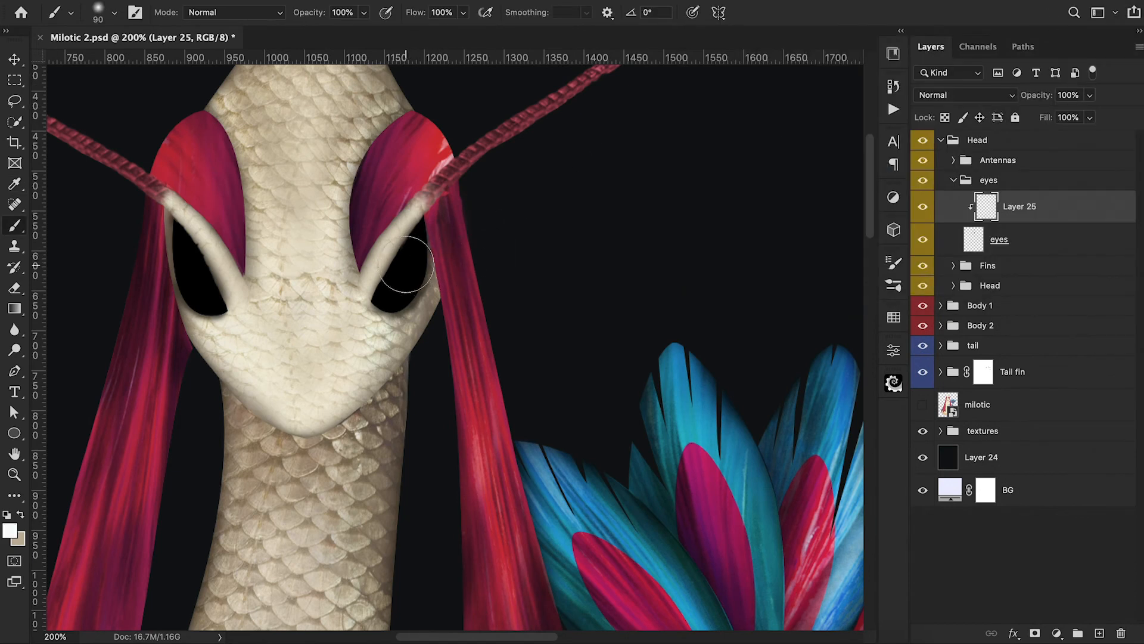
{"action": "left_click_drag", "start_coordinate": [391, 259], "coordinate": [396, 262]}
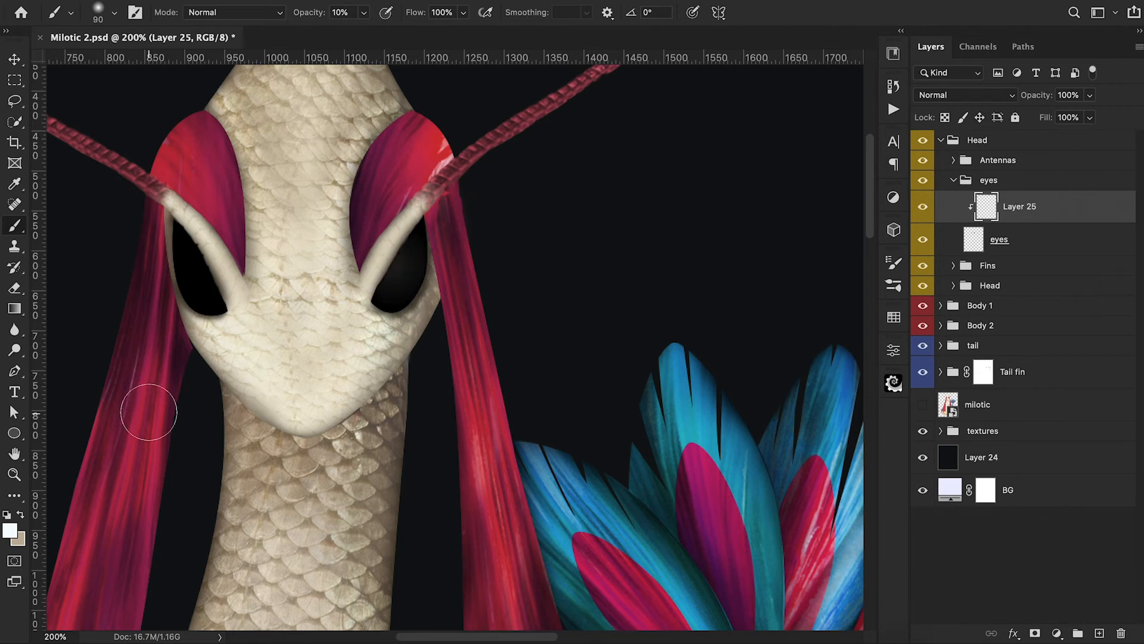
{"action": "left_click_drag", "start_coordinate": [208, 268], "coordinate": [193, 256]}
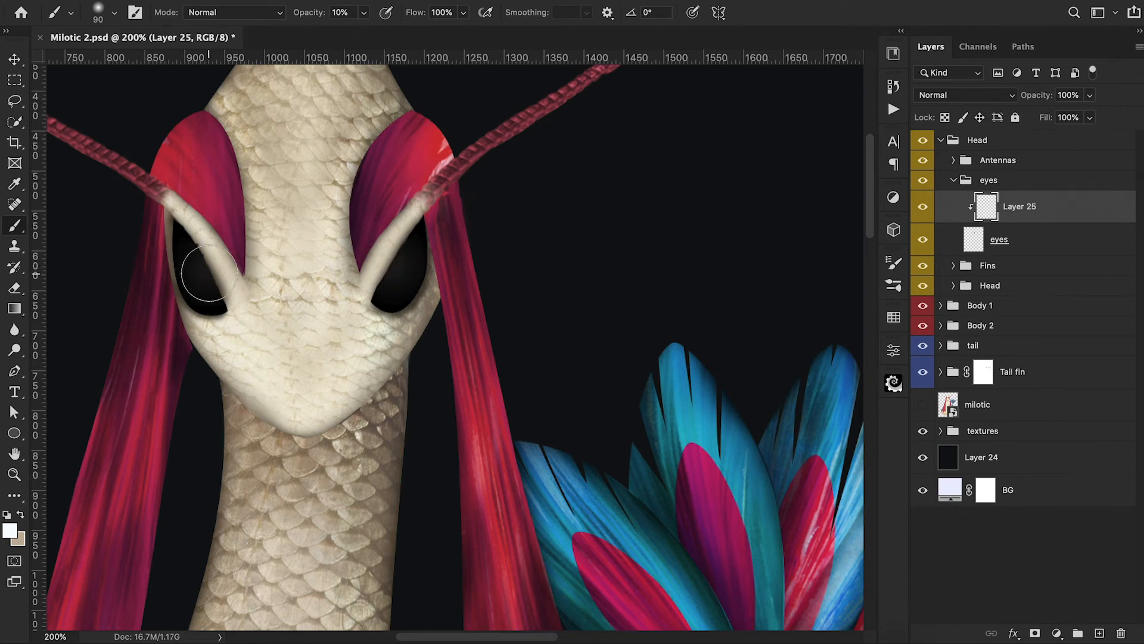
{"action": "left_click", "coordinate": [401, 272]}
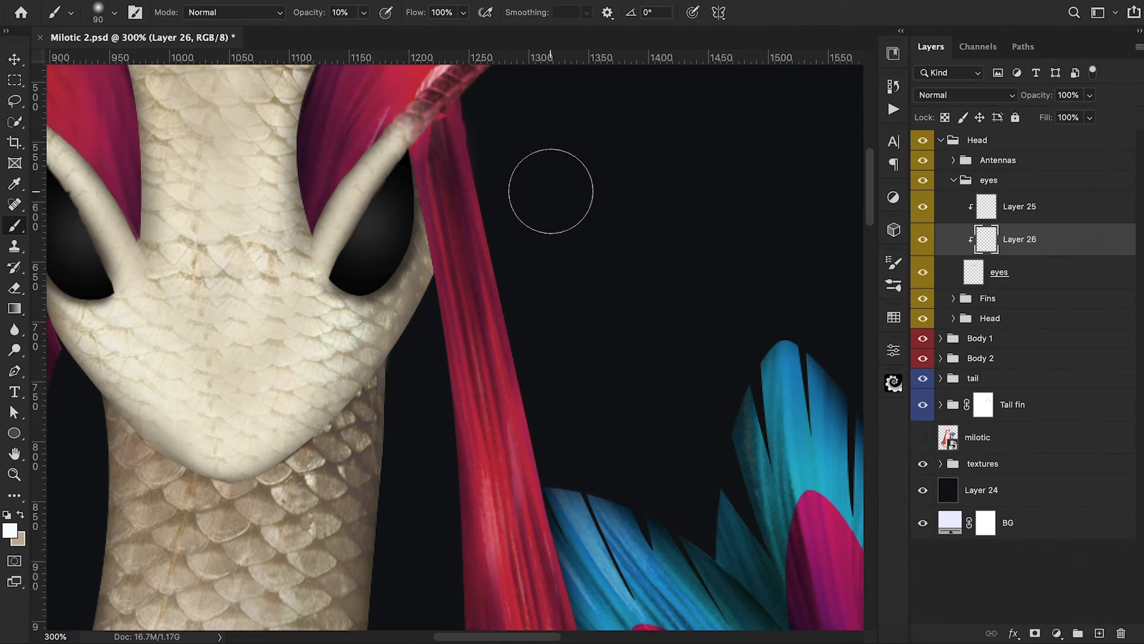
Draw a closed crescent pen path around the right eye's outer rim on Layer 26 and convert it to a selection.
{"action": "key", "text": "p"}
{"action": "left_click", "coordinate": [395, 157]}
{"action": "mouse_move", "coordinate": [400, 215]}
{"action": "left_mouse_down"}
{"action": "mouse_move", "coordinate": [397, 240]}
{"action": "mouse_move", "coordinate": [364, 283]}
{"action": "left_mouse_up"}
{"action": "left_click", "coordinate": [347, 277]}
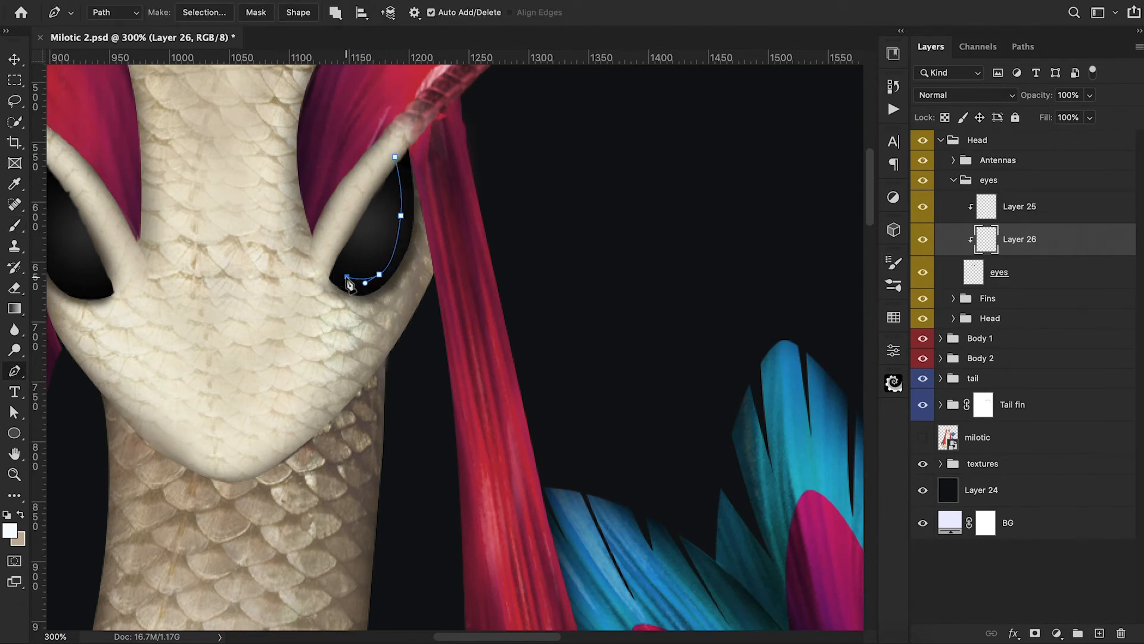
{"action": "left_click", "coordinate": [332, 266]}
{"action": "left_click", "coordinate": [305, 299]}
{"action": "left_click", "coordinate": [403, 301]}
{"action": "left_click", "coordinate": [427, 206]}
{"action": "left_click", "coordinate": [415, 117]}
{"action": "left_click", "coordinate": [395, 157]}
{"action": "right_click", "coordinate": [396, 164]}
{"action": "left_click", "coordinate": [454, 252]}
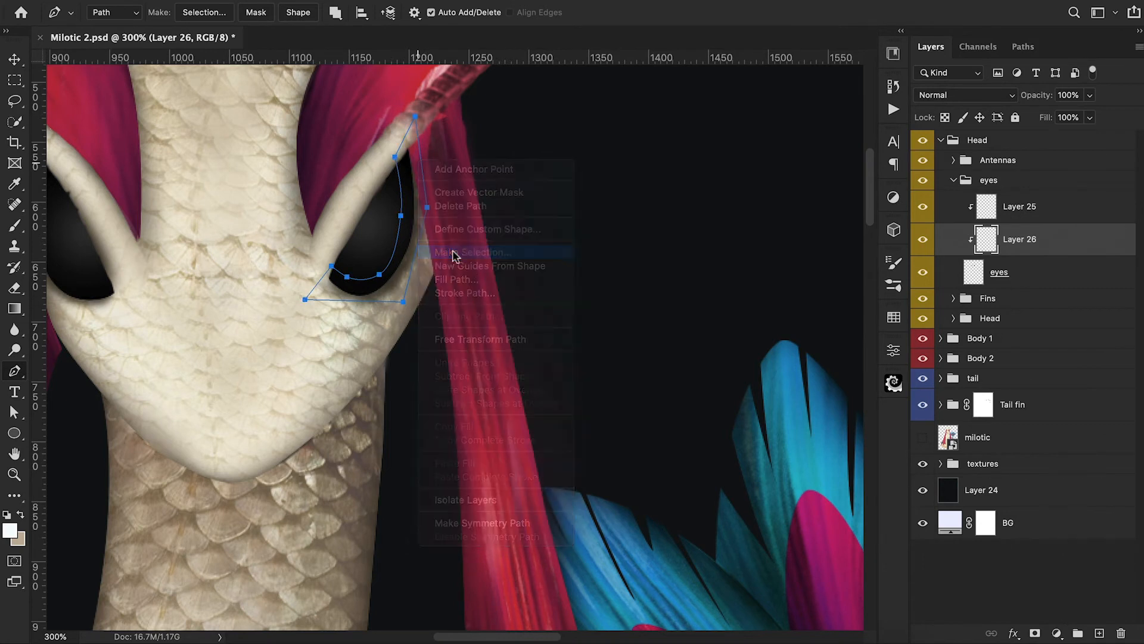
{"action": "left_click", "coordinate": [660, 224]}
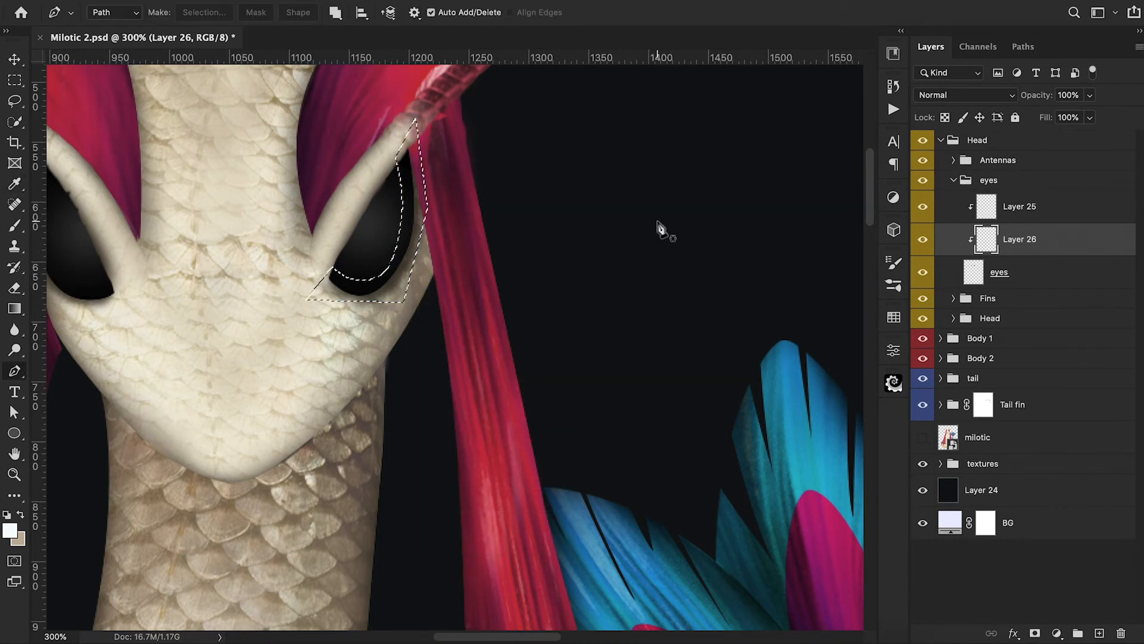
Sample a dark crimson from the right long fin, fill the eye rim selection with it, and deselect.
{"action": "key", "text": "i"}
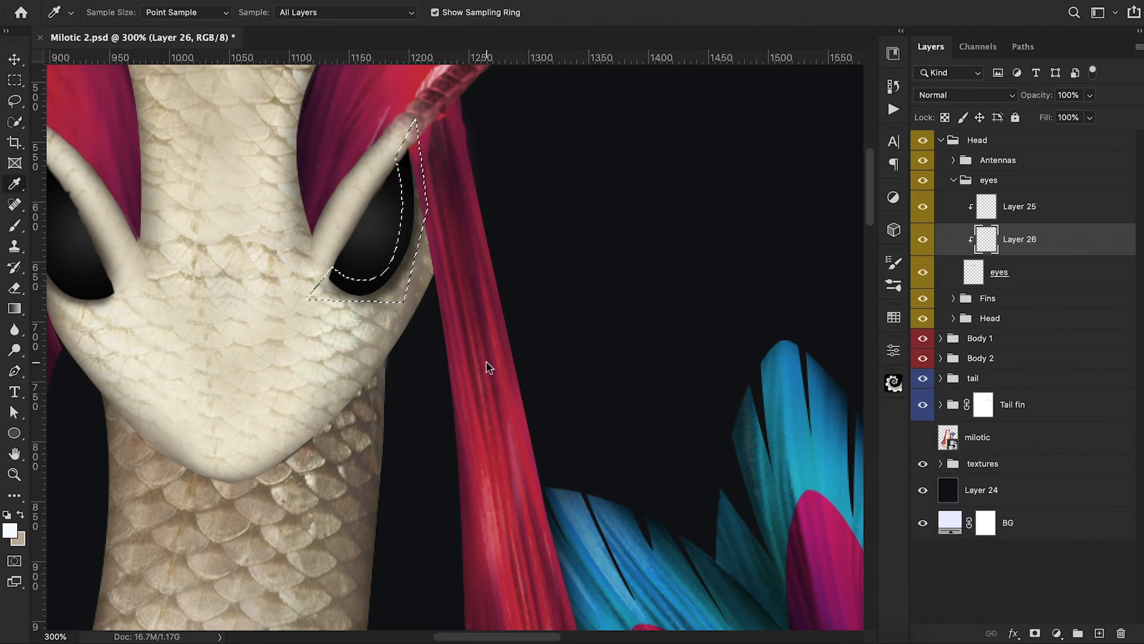
{"action": "left_click", "coordinate": [502, 316]}
{"action": "key", "text": "alt+BackSpace"}
{"action": "key", "text": "super+d"}
Draw a matching crescent path around the left eye's outer rim and convert it to a selection with 0 px feather.
{"action": "left_click", "coordinate": [412, 229]}
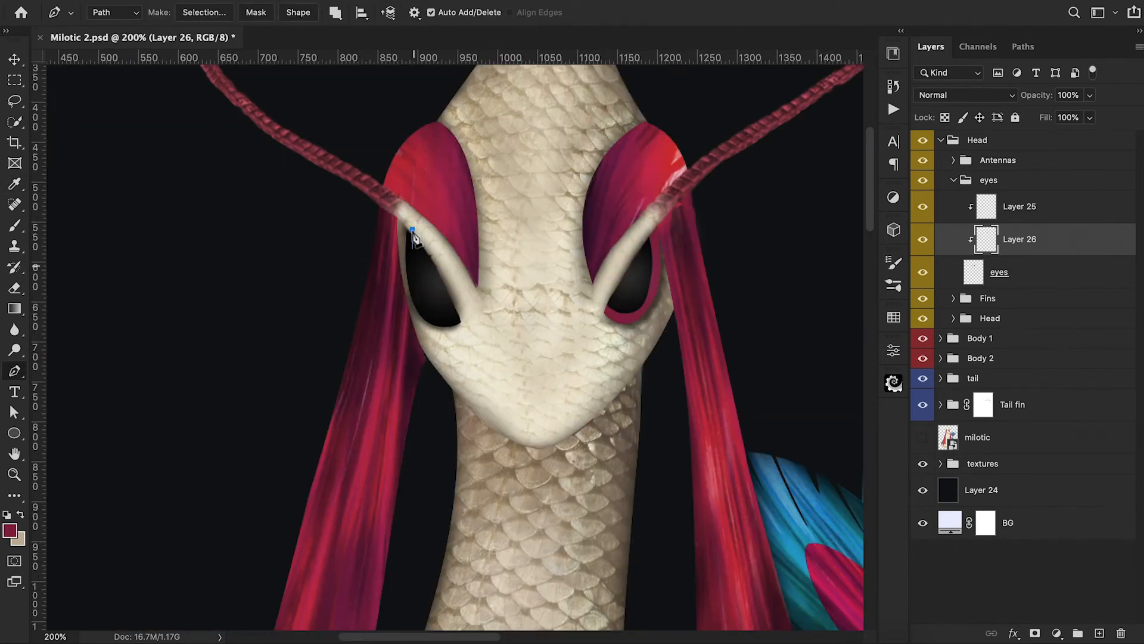
{"action": "left_click_drag", "start_coordinate": [413, 269], "coordinate": [452, 318]}
{"action": "left_click", "coordinate": [469, 313]}
{"action": "left_click", "coordinate": [467, 336]}
{"action": "left_click", "coordinate": [411, 323]}
{"action": "left_click", "coordinate": [397, 248]}
{"action": "left_click", "coordinate": [399, 222]}
{"action": "right_click", "coordinate": [405, 241]}
{"action": "left_click", "coordinate": [437, 310]}
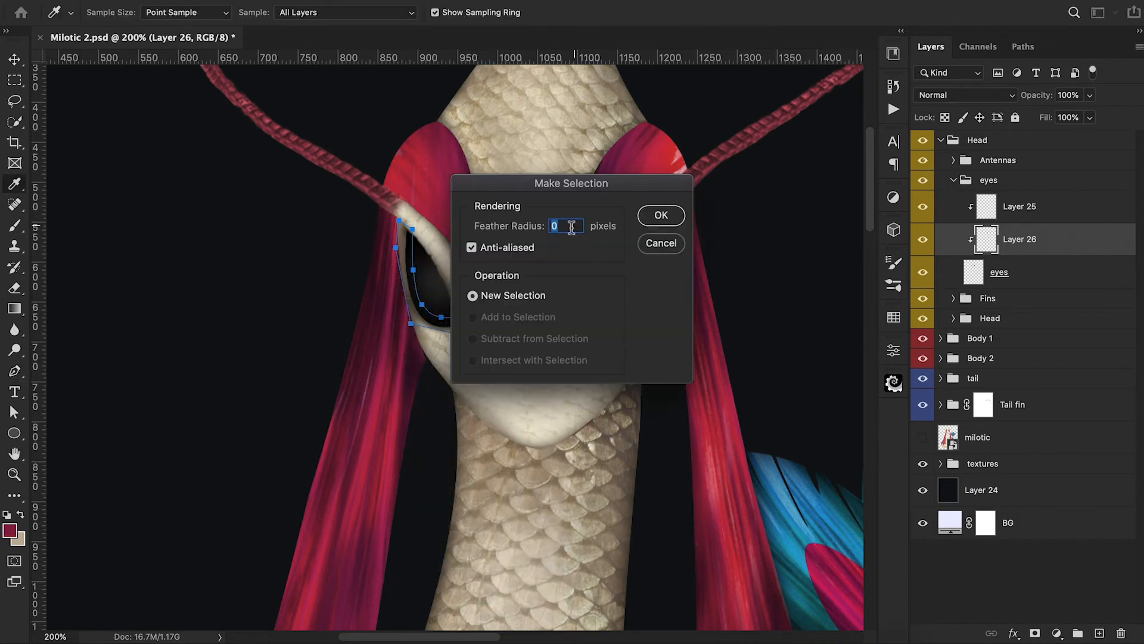
{"action": "left_click", "coordinate": [656, 215]}
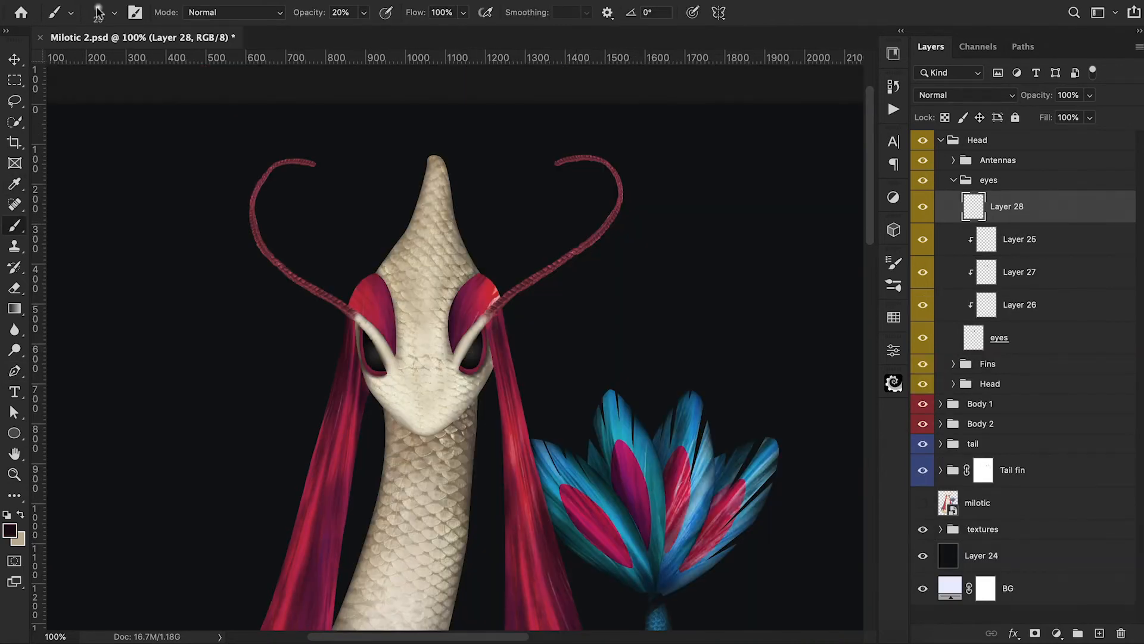
Squash the soft round brush into a narrow upright ellipse and stamp a white highlight in each eye on Layer 28 at 80% opacity.
{"action": "left_click", "coordinate": [98, 11]}
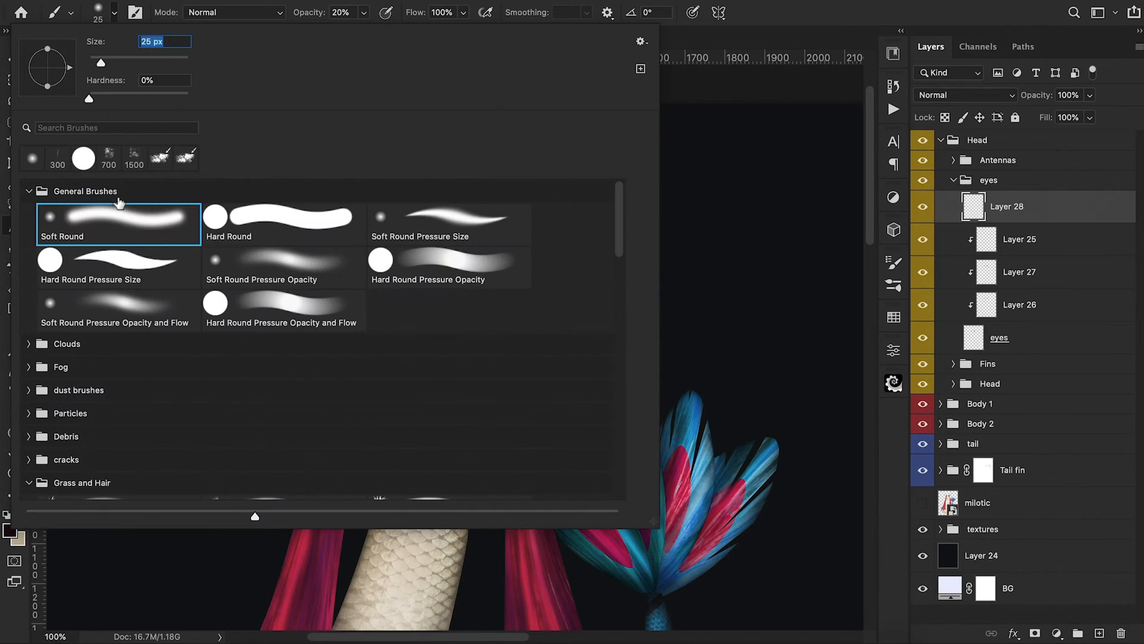
{"action": "left_click_drag", "start_coordinate": [51, 88], "coordinate": [53, 76]}
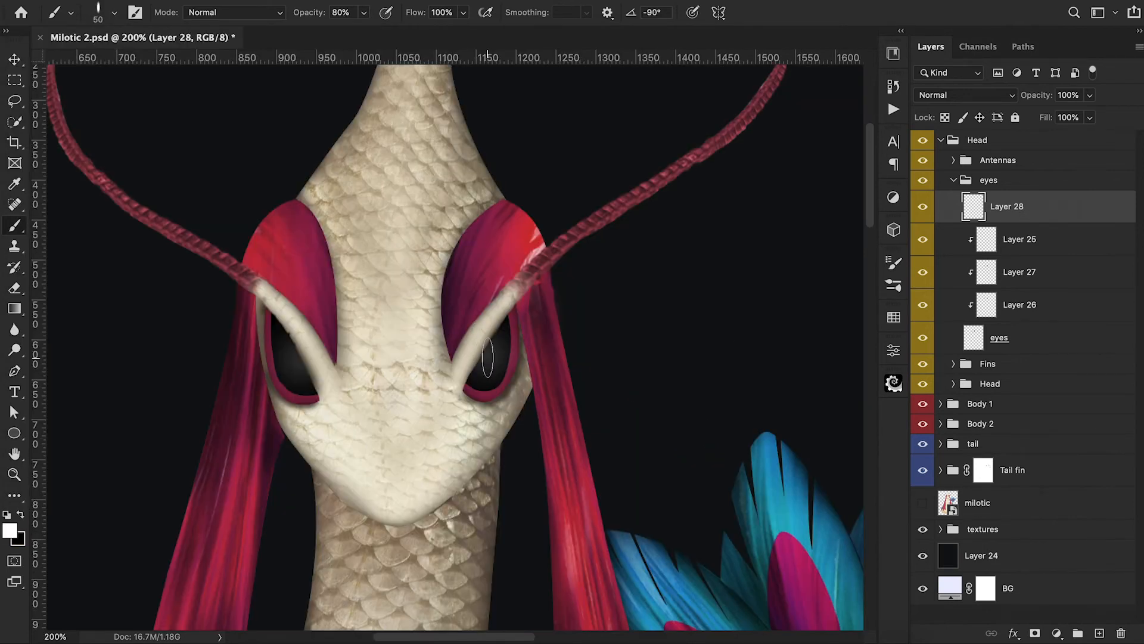
{"action": "left_click", "coordinate": [488, 358]}
{"action": "left_click", "coordinate": [292, 356]}
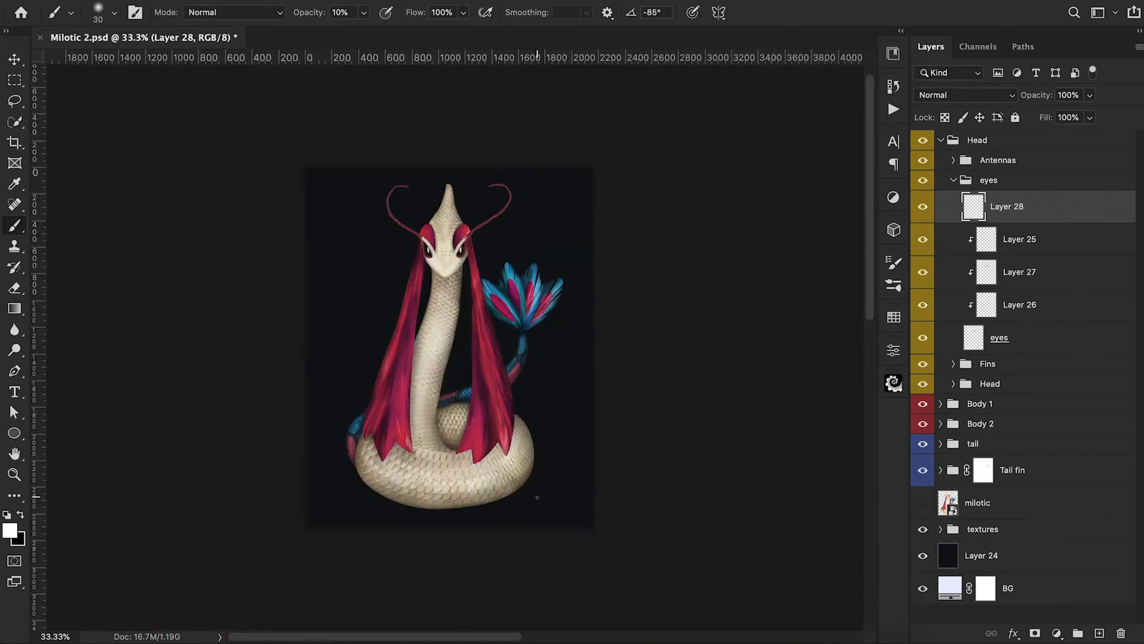
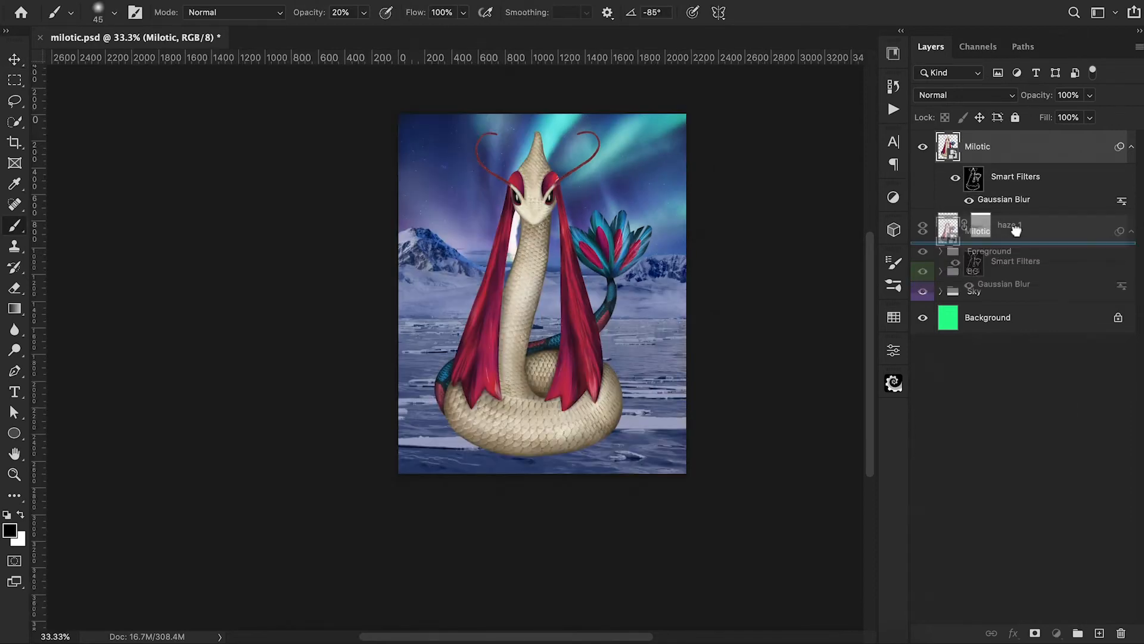
Move the Milotic layer into the nested Foreground group, scale it down, and reposition it on the ice.
{"action": "mouse_move", "coordinate": [1017, 230]}
{"action": "left_mouse_down"}
{"action": "mouse_move", "coordinate": [988, 383]}
{"action": "mouse_move", "coordinate": [1002, 332]}
{"action": "mouse_move", "coordinate": [1041, 271]}
{"action": "left_mouse_up"}
{"action": "key", "text": "super+t"}
{"action": "left_click_drag", "start_coordinate": [653, 132], "coordinate": [617, 184]}
{"action": "left_click_drag", "start_coordinate": [527, 265], "coordinate": [528, 300]}
{"action": "left_click", "coordinate": [808, 16]}
Select the Milotic layer mask and set the soft round brush's hardness to 74%.
{"action": "left_click", "coordinate": [1007, 285]}
{"action": "left_click", "coordinate": [114, 13]}
{"action": "left_click_drag", "start_coordinate": [90, 100], "coordinate": [163, 100]}
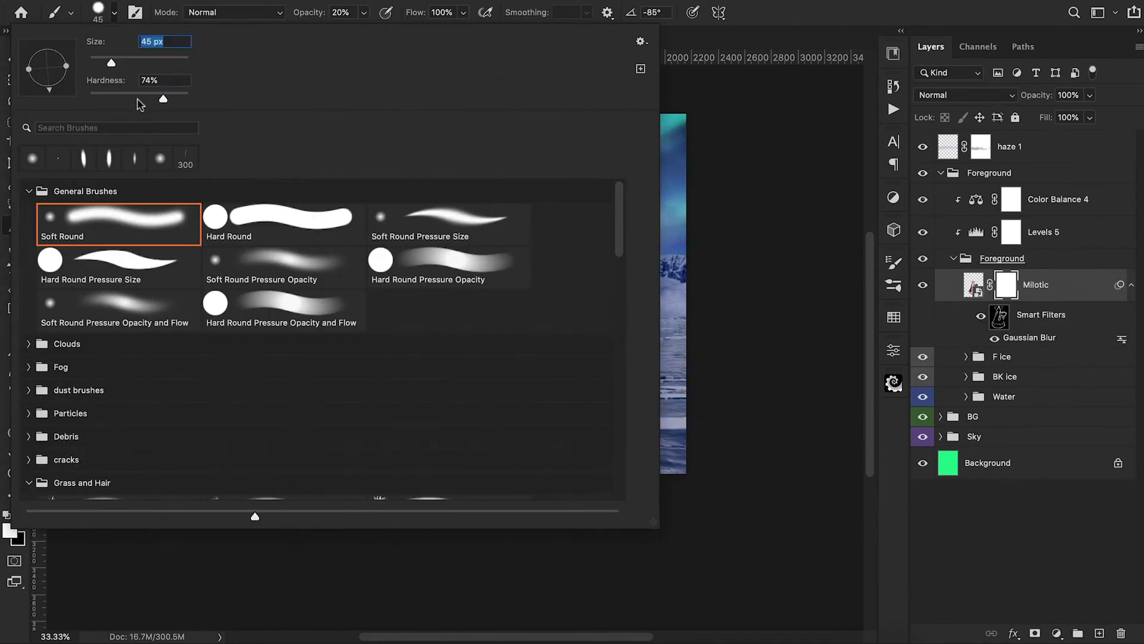
Mask out the lower edge of Milotic's body with black at 100% opacity and unlink the mask from the layer.
{"action": "key", "text": "0"}
{"action": "mouse_move", "coordinate": [468, 407]}
{"action": "left_mouse_down"}
{"action": "mouse_move", "coordinate": [596, 413]}
{"action": "mouse_move", "coordinate": [470, 417]}
{"action": "left_mouse_up"}
{"action": "left_click", "coordinate": [990, 285]}
Enlarge the Milotic artwork independently of its mask and reposition it so the body rises from the ice.
{"action": "key", "text": "super+t"}
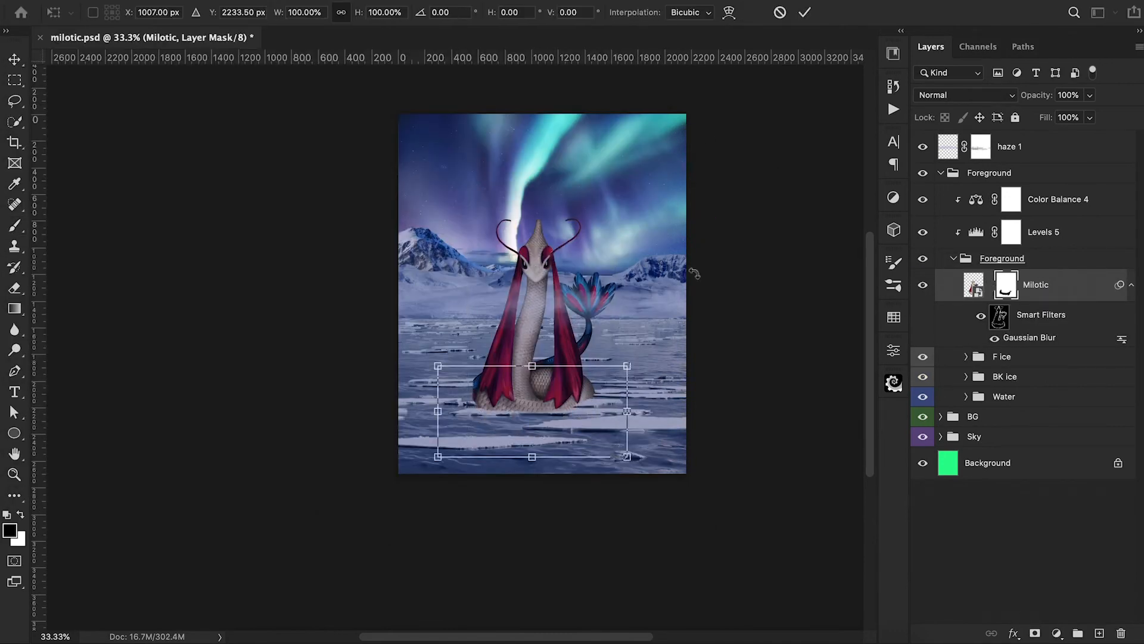
{"action": "left_click", "coordinate": [974, 285]}
{"action": "key", "text": "super+t"}
{"action": "left_click_drag", "start_coordinate": [549, 287], "coordinate": [549, 302]}
{"action": "key", "text": "Return"}
{"action": "left_click", "coordinate": [973, 285]}
{"action": "key", "text": "super+t"}
{"action": "left_click_drag", "start_coordinate": [618, 234], "coordinate": [635, 208]}
{"action": "left_click_drag", "start_coordinate": [578, 324], "coordinate": [588, 300]}
{"action": "key", "text": "Return"}
Touch up the Milotic layer mask along the body's base with a 40 px brush.
{"action": "left_click", "coordinate": [1007, 284]}
{"action": "key", "text": "x"}
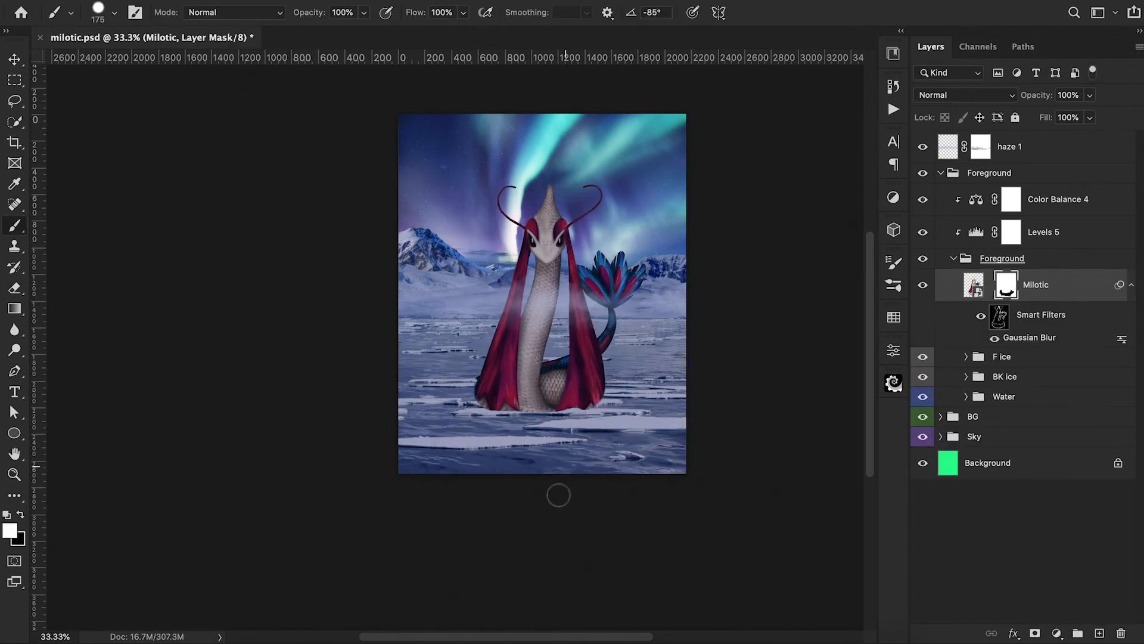
{"action": "key", "text": "super+1"}
{"action": "key", "text": "bracketleft"}
{"action": "key", "text": "bracketleft"}
{"action": "key", "text": "bracketleft"}
{"action": "key", "text": "bracketleft"}
{"action": "key", "text": "bracketleft"}
{"action": "key", "text": "bracketleft"}
{"action": "key", "text": "bracketleft"}
{"action": "key", "text": "bracketleft"}
{"action": "key", "text": "bracketleft"}
{"action": "key", "text": "x"}
{"action": "mouse_move", "coordinate": [501, 540]}
{"action": "left_mouse_down"}
{"action": "mouse_move", "coordinate": [540, 528]}
{"action": "mouse_move", "coordinate": [508, 523]}
{"action": "mouse_move", "coordinate": [497, 540]}
{"action": "left_mouse_up"}
Add a layer mask to the F ice group and paint out the ice beneath Milotic's coils in black.
{"action": "scroll", "coordinate": [505, 513], "scroll_direction": "right", "scroll_amount": 4}
{"action": "scroll", "coordinate": [505, 513], "scroll_direction": "down", "scroll_amount": 2}
{"action": "left_click", "coordinate": [1002, 356]}
{"action": "left_click", "coordinate": [1035, 633]}
{"action": "left_click_drag", "start_coordinate": [482, 488], "coordinate": [389, 486]}
{"action": "scroll", "coordinate": [456, 502], "scroll_direction": "right", "scroll_amount": 6}
{"action": "scroll", "coordinate": [457, 503], "scroll_direction": "up", "scroll_amount": 2}
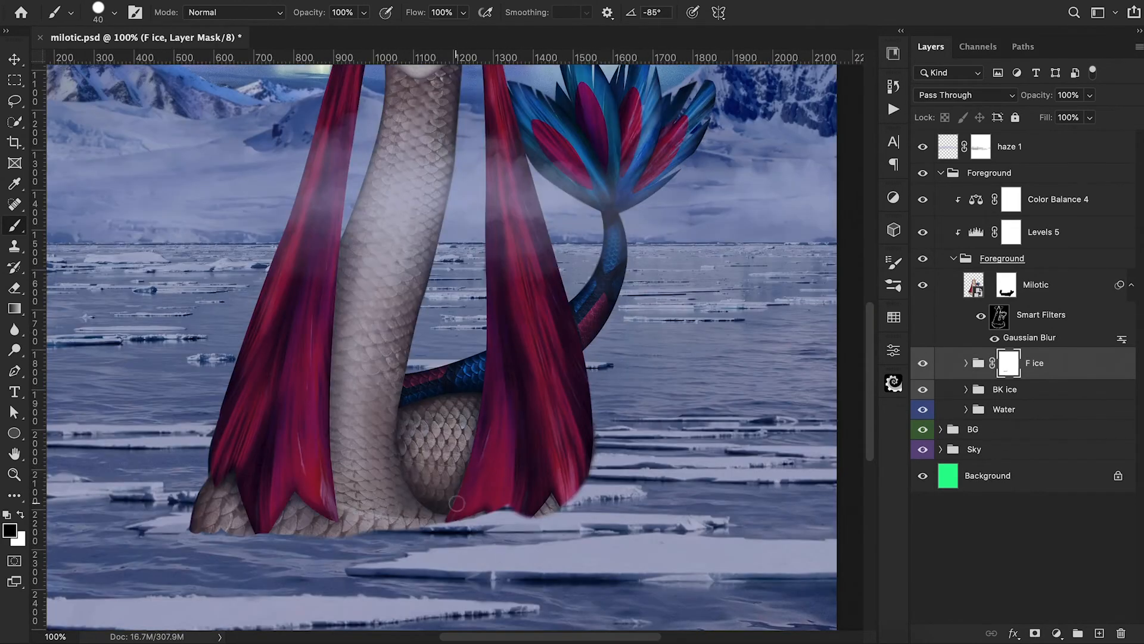
Refine the Milotic layer mask around the lower end of the right-hand red fin.
{"action": "left_click", "coordinate": [1006, 285]}
{"action": "left_click", "coordinate": [114, 13]}
{"action": "key", "text": "x"}
{"action": "left_click_drag", "start_coordinate": [576, 490], "coordinate": [569, 511]}
{"action": "key", "text": "x"}
{"action": "key", "text": "x"}
{"action": "mouse_move", "coordinate": [596, 437]}
{"action": "left_mouse_down"}
{"action": "mouse_move", "coordinate": [598, 472]}
{"action": "mouse_move", "coordinate": [625, 498]}
{"action": "mouse_move", "coordinate": [602, 435]}
{"action": "left_mouse_up"}
Resize the brush and blend Milotic's underside into the waterline on its mask, alternating black and white strokes.
{"action": "key", "text": "bracketright"}
{"action": "key", "text": "bracketright"}
{"action": "key", "text": "bracketright"}
{"action": "key", "text": "bracketright"}
{"action": "key", "text": "x"}
{"action": "key", "text": "x"}
{"action": "scroll", "coordinate": [634, 503], "scroll_direction": "down", "scroll_amount": 5}
{"action": "mouse_move", "coordinate": [514, 398]}
{"action": "left_mouse_down"}
{"action": "mouse_move", "coordinate": [490, 396]}
{"action": "mouse_move", "coordinate": [597, 350]}
{"action": "mouse_move", "coordinate": [550, 402]}
{"action": "mouse_move", "coordinate": [684, 374]}
{"action": "left_mouse_up"}
{"action": "key", "text": "x"}
{"action": "scroll", "coordinate": [520, 395], "scroll_direction": "up", "scroll_amount": 2}
{"action": "key", "text": "x"}
{"action": "key", "text": "x"}
{"action": "left_click_drag", "start_coordinate": [520, 440], "coordinate": [566, 421]}
{"action": "left_click_drag", "start_coordinate": [420, 442], "coordinate": [523, 440]}
{"action": "key", "text": "bracketleft"}
{"action": "key", "text": "bracketleft"}
{"action": "left_click_drag", "start_coordinate": [293, 437], "coordinate": [327, 434]}
Place the haze 1 layer directly above the BG group and move Milotic to the top of the outer Foreground group.
{"action": "key", "text": "super+minus"}
{"action": "key", "text": "super+minus"}
{"action": "key", "text": "super+minus"}
{"action": "key", "text": "super+minus"}
{"action": "key", "text": "super+minus"}
{"action": "left_click_drag", "start_coordinate": [953, 148], "coordinate": [1007, 417]}
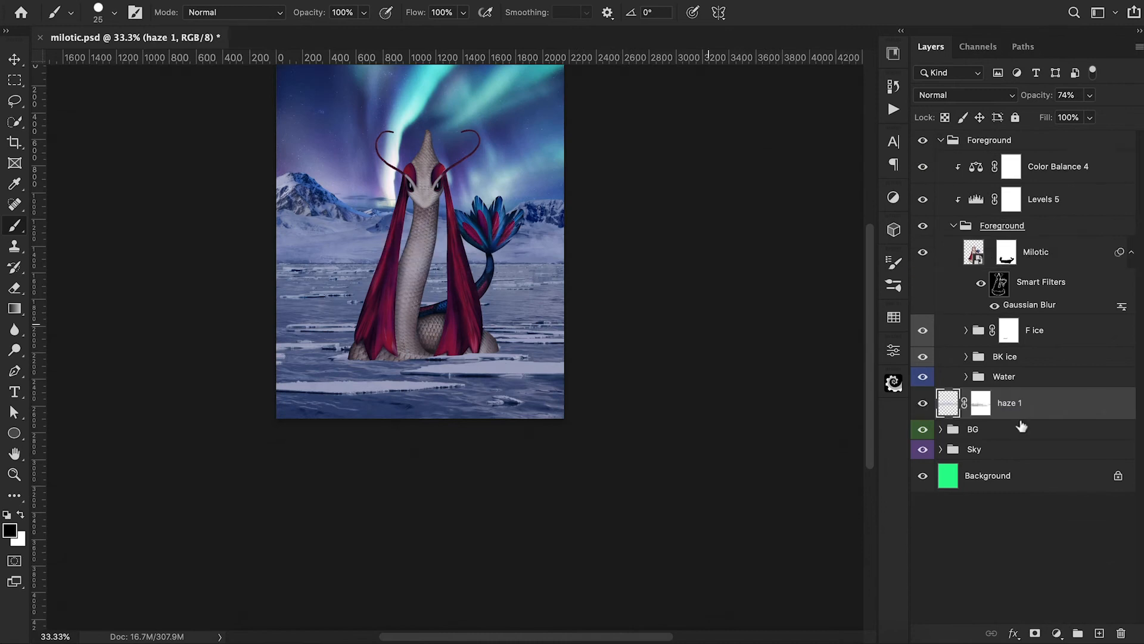
{"action": "scroll", "coordinate": [640, 295], "scroll_direction": "up", "scroll_amount": 2}
{"action": "key", "text": "super+minus"}
{"action": "left_click_drag", "start_coordinate": [1036, 251], "coordinate": [1036, 151]}
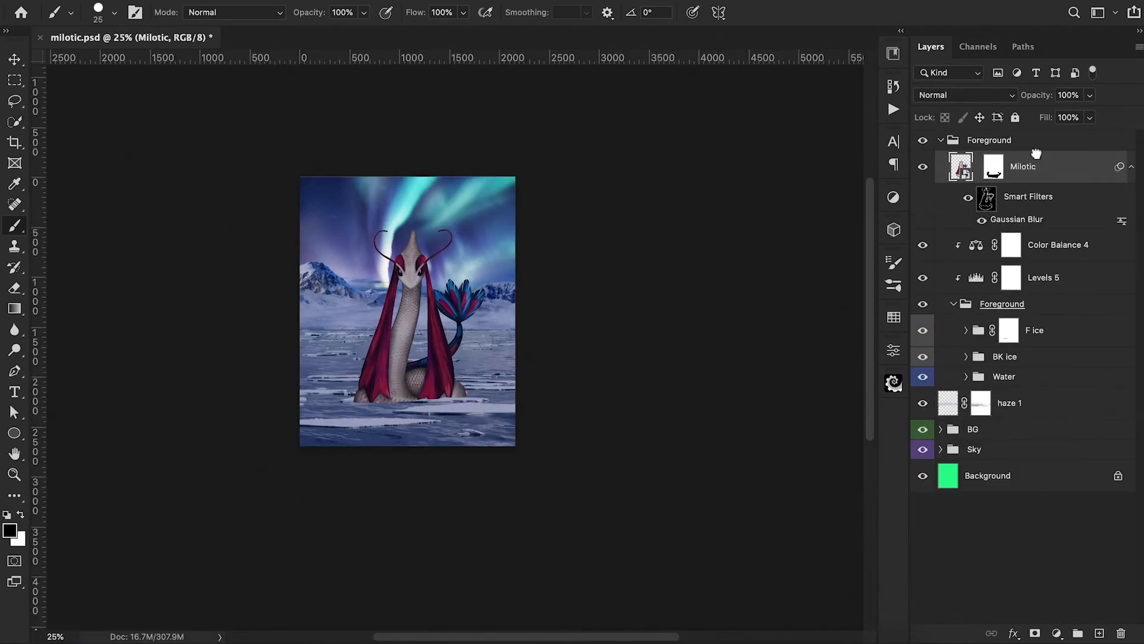
{"action": "left_click", "coordinate": [954, 303]}
Add an Exposure adjustment clipped to the Milotic layer and adjust its exposure to match the dim scene.
{"action": "left_click", "coordinate": [1056, 633]}
{"action": "left_click", "coordinate": [1047, 429]}
{"action": "left_click", "coordinate": [958, 183], "text": "alt"}
{"action": "left_click_drag", "start_coordinate": [756, 436], "coordinate": [730, 444]}
Add a clipped Color Balance adjustment above Exposure 1, shift its tonal ranges toward the scene's cool colours, and set its opacity to 71%.
{"action": "left_click", "coordinate": [1056, 633]}
{"action": "left_click", "coordinate": [1049, 483]}
{"action": "left_click", "coordinate": [958, 183], "text": "alt"}
{"action": "left_click_drag", "start_coordinate": [737, 488], "coordinate": [760, 489]}
{"action": "mouse_move", "coordinate": [736, 434]}
{"action": "left_mouse_down"}
{"action": "mouse_move", "coordinate": [735, 462]}
{"action": "mouse_move", "coordinate": [734, 434]}
{"action": "left_mouse_up"}
{"action": "left_click", "coordinate": [739, 397]}
{"action": "left_click", "coordinate": [737, 386]}
{"action": "left_click_drag", "start_coordinate": [741, 489], "coordinate": [756, 490]}
{"action": "left_click", "coordinate": [739, 397]}
{"action": "left_click", "coordinate": [738, 417]}
{"action": "left_click_drag", "start_coordinate": [737, 434], "coordinate": [734, 435]}
{"action": "left_click", "coordinate": [849, 343]}
{"action": "left_click", "coordinate": [923, 167]}
{"action": "left_click", "coordinate": [923, 167]}
{"action": "left_click_drag", "start_coordinate": [1041, 96], "coordinate": [1025, 96]}
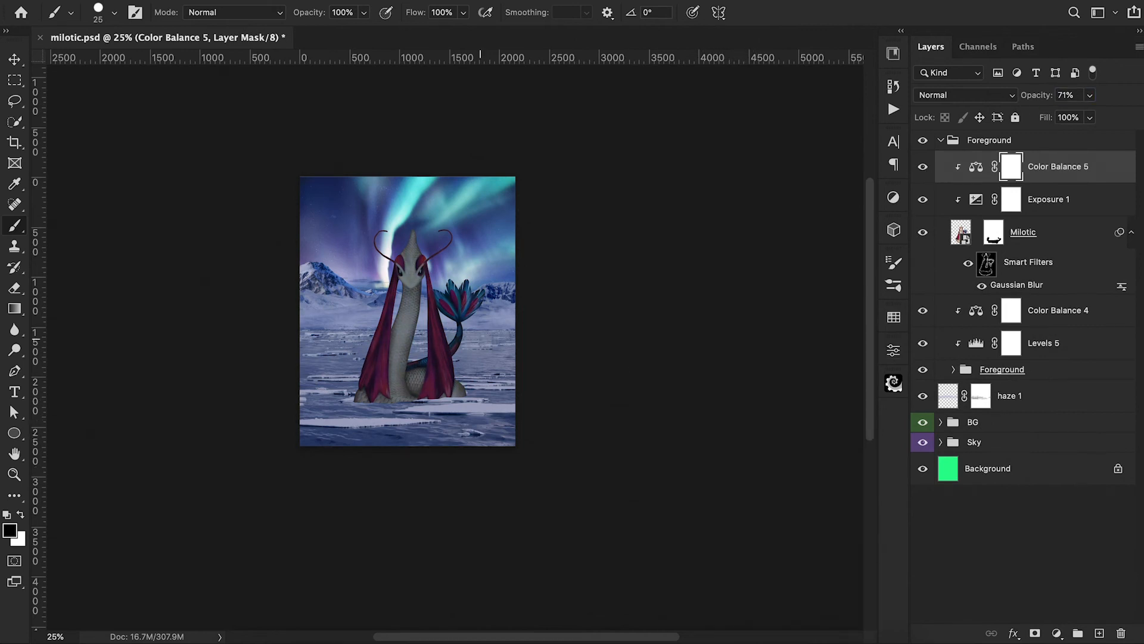
Add a cyan Solid Color fill clipped to Milotic above Color Balance 5 and set its blend mode to Overlay.
{"action": "left_click", "coordinate": [1099, 633]}
{"action": "left_click", "coordinate": [1057, 633]}
{"action": "left_click", "coordinate": [1047, 351]}
{"action": "left_click", "coordinate": [1065, 16]}
{"action": "left_click", "coordinate": [958, 183], "text": "alt"}
{"action": "double_click", "coordinate": [976, 167]}
{"action": "left_click", "coordinate": [1065, 17]}
{"action": "left_click", "coordinate": [978, 95]}
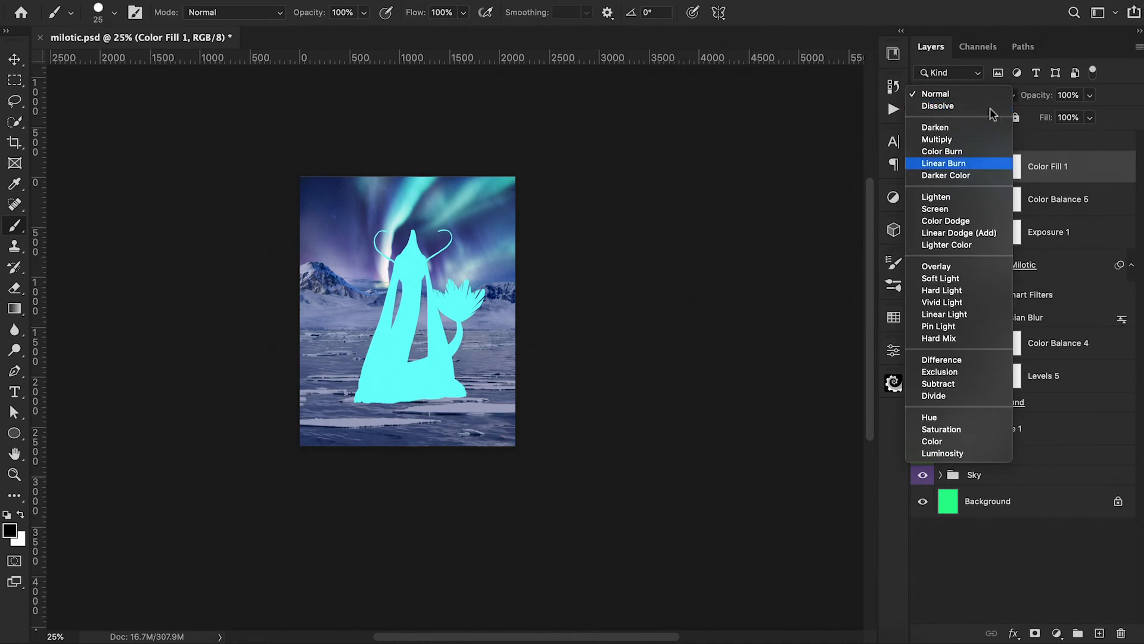
{"action": "left_click", "coordinate": [937, 266]}
Invert the cyan fill's mask and paint aurora light onto Milotic's crest and tail fin with a soft white brush.
{"action": "left_click", "coordinate": [1011, 167]}
{"action": "key", "text": "super+i"}
{"action": "key", "text": "super+plus"}
{"action": "key", "text": "super+plus"}
{"action": "key", "text": "x"}
{"action": "key", "text": "6"}
{"action": "left_click", "coordinate": [115, 13]}
{"action": "key", "text": "bracketright"}
{"action": "key", "text": "bracketright"}
{"action": "key", "text": "bracketright"}
{"action": "key", "text": "bracketright"}
{"action": "key", "text": "bracketright"}
{"action": "key", "text": "bracketright"}
{"action": "left_click_drag", "start_coordinate": [387, 224], "coordinate": [403, 271]}
{"action": "key", "text": "0"}
{"action": "left_click_drag", "start_coordinate": [456, 329], "coordinate": [493, 329]}
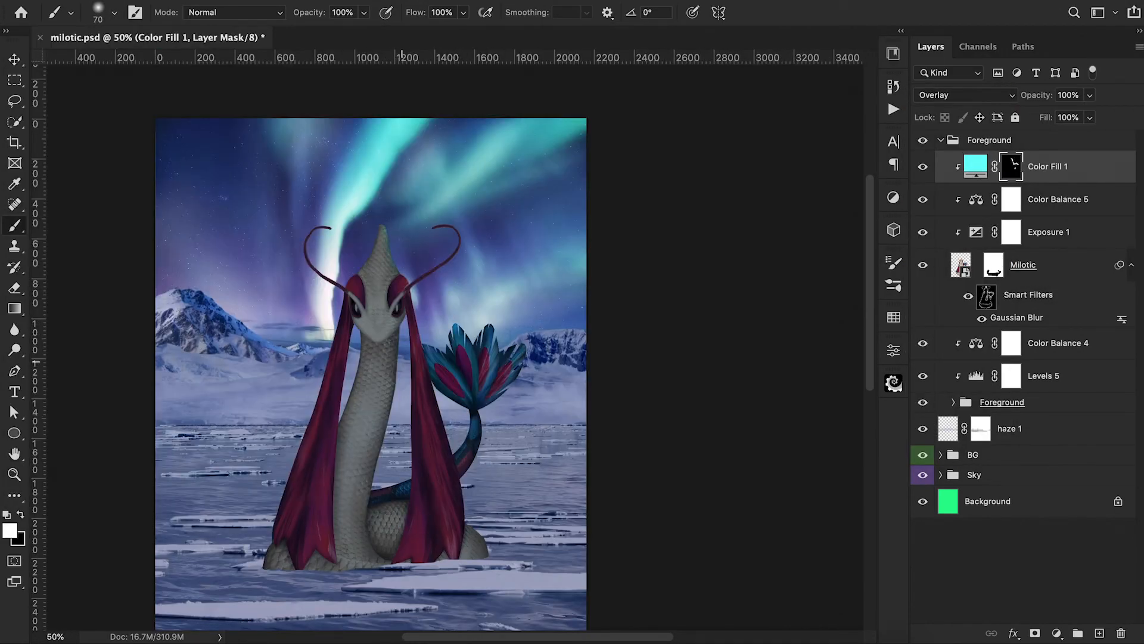
Brush faint cyan light over Milotic's body at 10% opacity and clean up the excess in black at 100% opacity.
{"action": "key", "text": "1"}
{"action": "scroll", "coordinate": [398, 347], "scroll_direction": "down", "scroll_amount": 2}
{"action": "scroll", "coordinate": [398, 298], "scroll_direction": "left", "scroll_amount": 2}
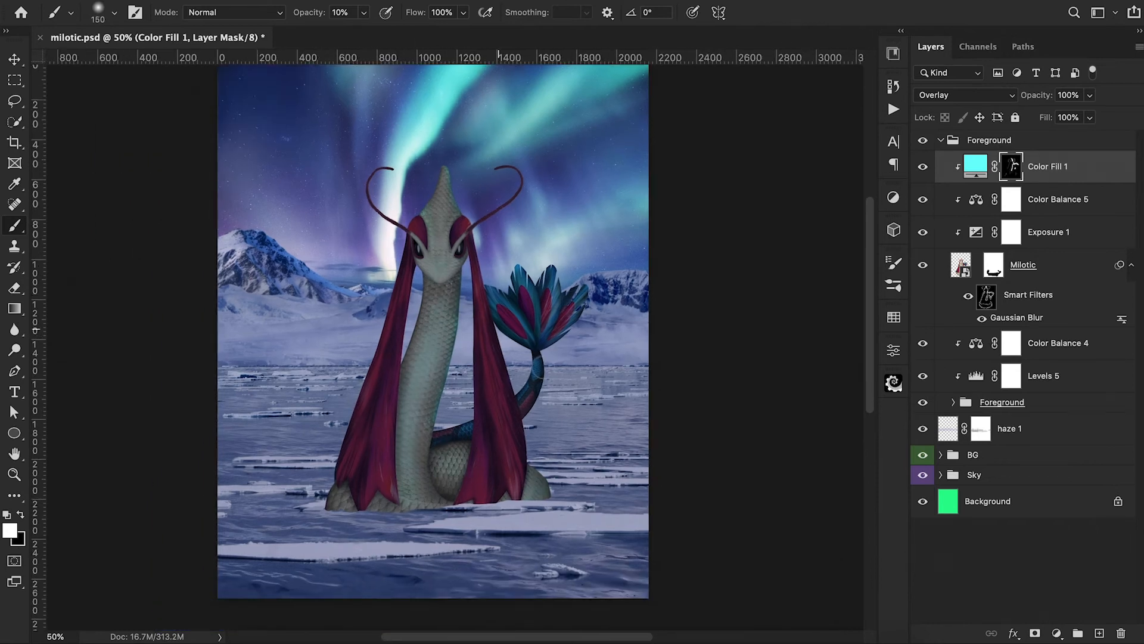
{"action": "key", "text": "super+minus"}
{"action": "key", "text": "super+minus"}
{"action": "key", "text": "0"}
{"action": "key", "text": "x"}
{"action": "key", "text": "super+plus"}
{"action": "key", "text": "super+plus"}
{"action": "key", "text": "super+plus"}
{"action": "mouse_move", "coordinate": [449, 407]}
{"action": "left_mouse_down"}
{"action": "mouse_move", "coordinate": [498, 250]}
{"action": "mouse_move", "coordinate": [490, 289]}
{"action": "mouse_move", "coordinate": [523, 258]}
{"action": "left_mouse_up"}
Lasso areas along Milotic's neck and head and paint cyan rim light inside them on the Color Fill 1 mask.
{"action": "key", "text": "l"}
{"action": "key", "text": "b"}
{"action": "key", "text": "0"}
{"action": "key", "text": "x"}
{"action": "key", "text": "super+d"}
{"action": "key", "text": "super+minus"}
{"action": "key", "text": "super+minus"}
{"action": "key", "text": "super+plus"}
{"action": "key", "text": "super+plus"}
{"action": "key", "text": "super+plus"}
{"action": "key", "text": "l"}
{"action": "mouse_move", "coordinate": [475, 187]}
{"action": "left_mouse_down"}
{"action": "mouse_move", "coordinate": [442, 241]}
{"action": "mouse_move", "coordinate": [470, 174]}
{"action": "left_mouse_up"}
{"action": "key", "text": "b"}
{"action": "key", "text": "super+minus"}
{"action": "key", "text": "super+minus"}
{"action": "key", "text": "super+minus"}
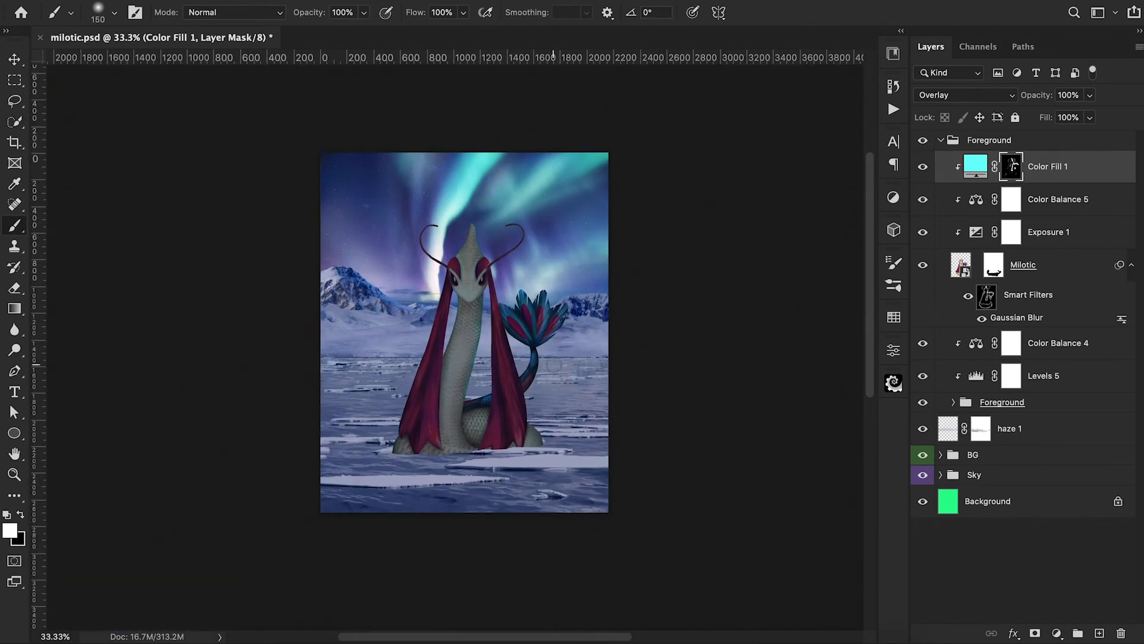
Add a pale lavender Solid Color fill clipped above Color Fill 1 and set its blend mode to Overlay.
{"action": "left_click", "coordinate": [1056, 633]}
{"action": "left_click", "coordinate": [1065, 16]}
{"action": "key", "text": "alt+super+g"}
{"action": "double_click", "coordinate": [976, 166]}
{"action": "left_click", "coordinate": [965, 95]}
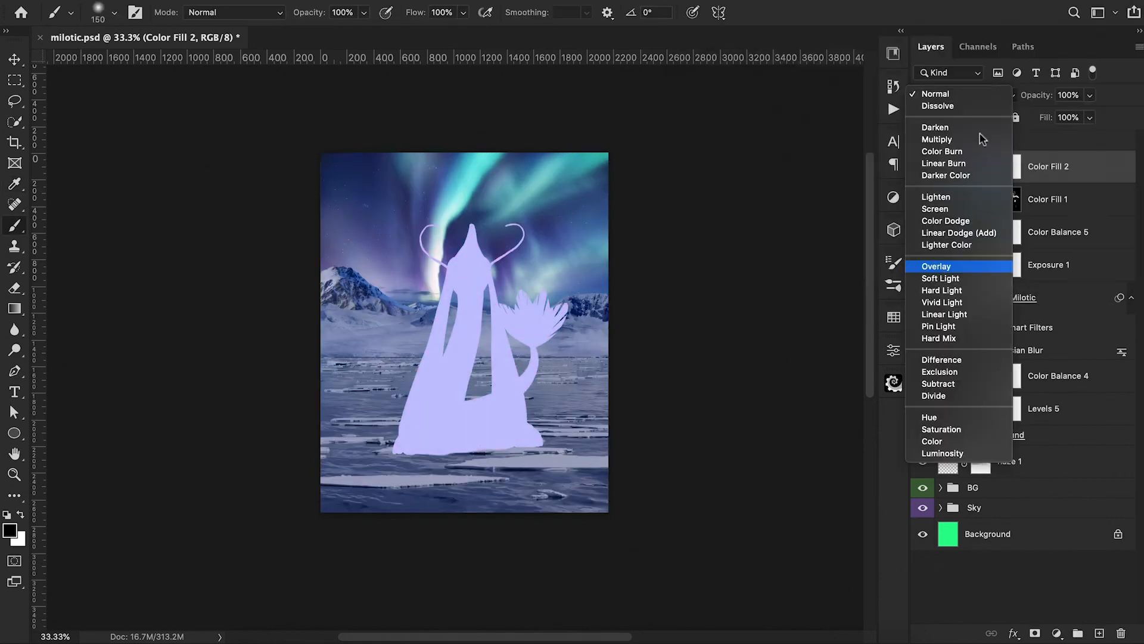
{"action": "left_click", "coordinate": [936, 265]}
Invert the lavender fill's mask and softly paint its light down Milotic's head and body at 10% opacity with a large brush.
{"action": "left_click", "coordinate": [1012, 170]}
{"action": "key", "text": "super+i"}
{"action": "key", "text": "1"}
{"action": "key", "text": "bracketright"}
{"action": "key", "text": "bracketright"}
{"action": "key", "text": "bracketright"}
{"action": "key", "text": "bracketright"}
{"action": "key", "text": "bracketright"}
{"action": "key", "text": "bracketright"}
{"action": "left_click_drag", "start_coordinate": [471, 238], "coordinate": [444, 444]}
{"action": "key", "text": "bracketleft"}
{"action": "key", "text": "bracketleft"}
{"action": "key", "text": "bracketleft"}
{"action": "key", "text": "bracketleft"}
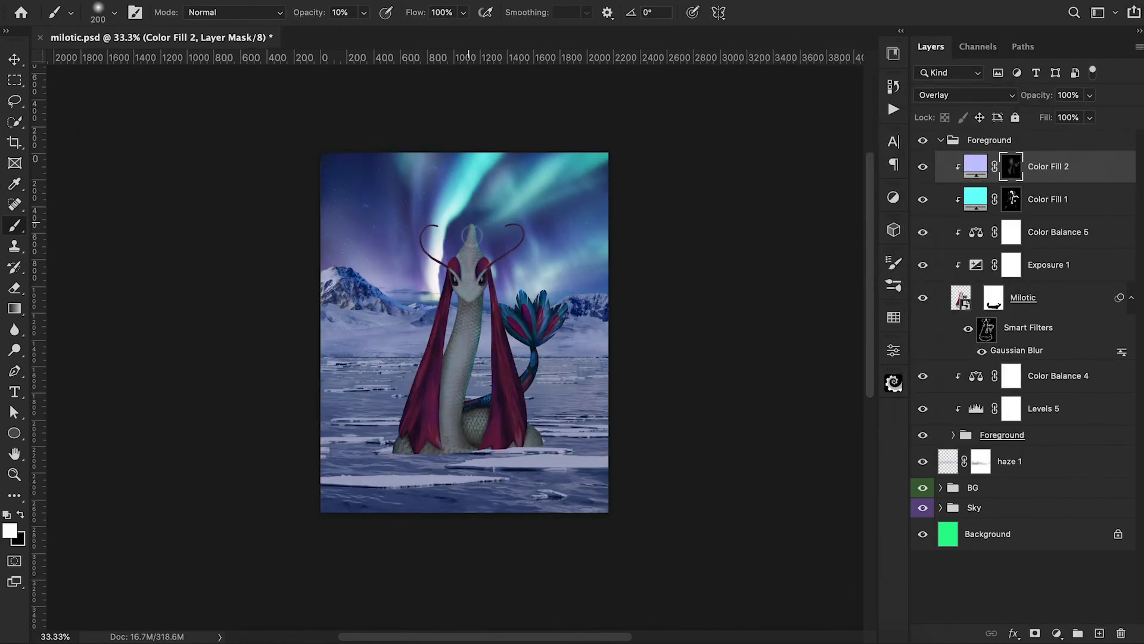
Add a new layer clipped above Color Fill 2 and paint a dark shadow along Milotic's base at 20% brush opacity.
{"action": "scroll", "coordinate": [748, 444], "scroll_direction": "right", "scroll_amount": 2}
{"action": "scroll", "coordinate": [748, 445], "scroll_direction": "up", "scroll_amount": 1}
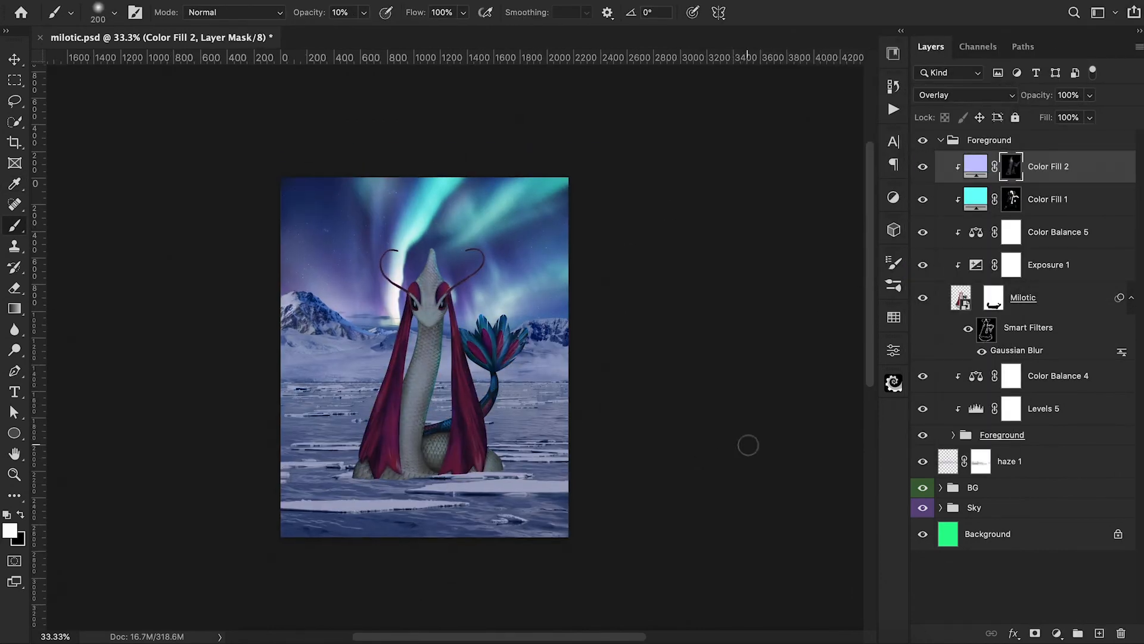
{"action": "left_click", "coordinate": [1056, 633]}
{"action": "left_click", "coordinate": [1100, 633]}
{"action": "key", "text": "alt+super+g"}
{"action": "left_click", "coordinate": [563, 504], "text": "alt"}
{"action": "left_click", "coordinate": [10, 531]}
{"action": "left_click", "coordinate": [1065, 16]}
{"action": "key", "text": "2"}
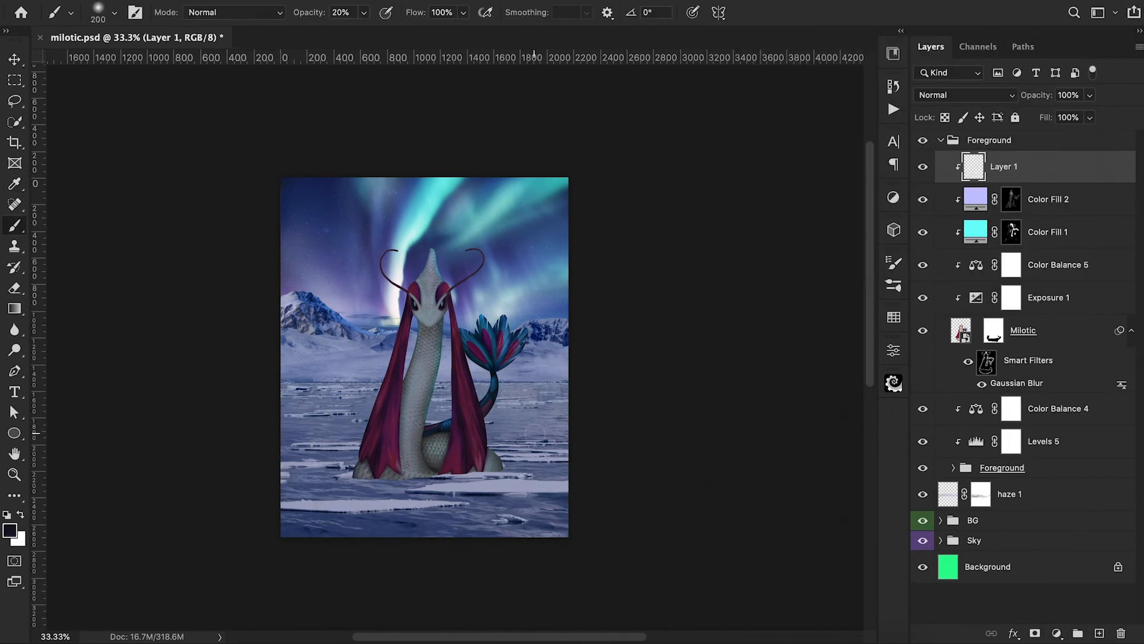
{"action": "mouse_move", "coordinate": [394, 486]}
{"action": "left_mouse_down"}
{"action": "mouse_move", "coordinate": [497, 482]}
{"action": "mouse_move", "coordinate": [597, 501]}
{"action": "left_mouse_up"}
Add a clipped shadow layer above Color Balance 4, shade the ground by Milotic at 10% brush opacity, and adjust its blend mode and layer opacity.
{"action": "left_click", "coordinate": [1058, 409]}
{"action": "left_click", "coordinate": [1099, 633]}
{"action": "key", "text": "alt+super+g"}
{"action": "key", "text": "super+equal"}
{"action": "scroll", "coordinate": [615, 483], "scroll_direction": "right", "scroll_amount": 2}
{"action": "key", "text": "1"}
{"action": "key", "text": "super+minus"}
{"action": "key", "text": "super+minus"}
{"action": "left_click", "coordinate": [965, 95]}
{"action": "left_click", "coordinate": [955, 157]}
{"action": "left_click_drag", "start_coordinate": [1038, 97], "coordinate": [1024, 103]}
Add a layer mask to Layer 1 and soften its painted shadow at 30% brush opacity.
{"action": "left_click", "coordinate": [1004, 167]}
{"action": "left_click", "coordinate": [1035, 633]}
{"action": "key", "text": "super+equal"}
{"action": "key", "text": "super+equal"}
{"action": "key", "text": "super+equal"}
{"action": "key", "text": "3"}
{"action": "key", "text": "super+minus"}
{"action": "key", "text": "super+minus"}
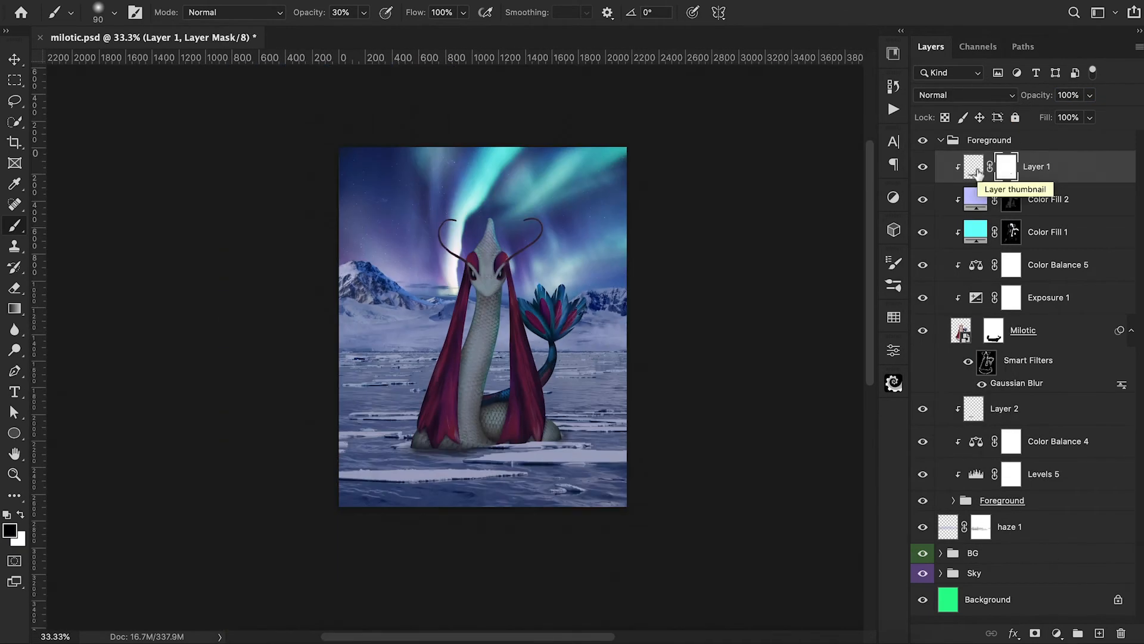
{"action": "left_click", "coordinate": [1057, 633]}
{"action": "left_click", "coordinate": [1061, 455]}
{"action": "key", "text": "alt+super+g"}
{"action": "left_click_drag", "start_coordinate": [758, 488], "coordinate": [771, 488]}
{"action": "left_click_drag", "start_coordinate": [1052, 167], "coordinate": [1037, 393]}
{"action": "left_click_drag", "start_coordinate": [771, 488], "coordinate": [799, 488]}
{"action": "key", "text": "BackSpace"}
Add a Levels adjustment clipped above Layer 1, adjust its tones, and mask it around Milotic's base at 60% brush opacity.
{"action": "scroll", "coordinate": [612, 461], "scroll_direction": "up", "scroll_amount": 1}
{"action": "left_click", "coordinate": [1037, 167]}
{"action": "left_click", "coordinate": [1056, 633]}
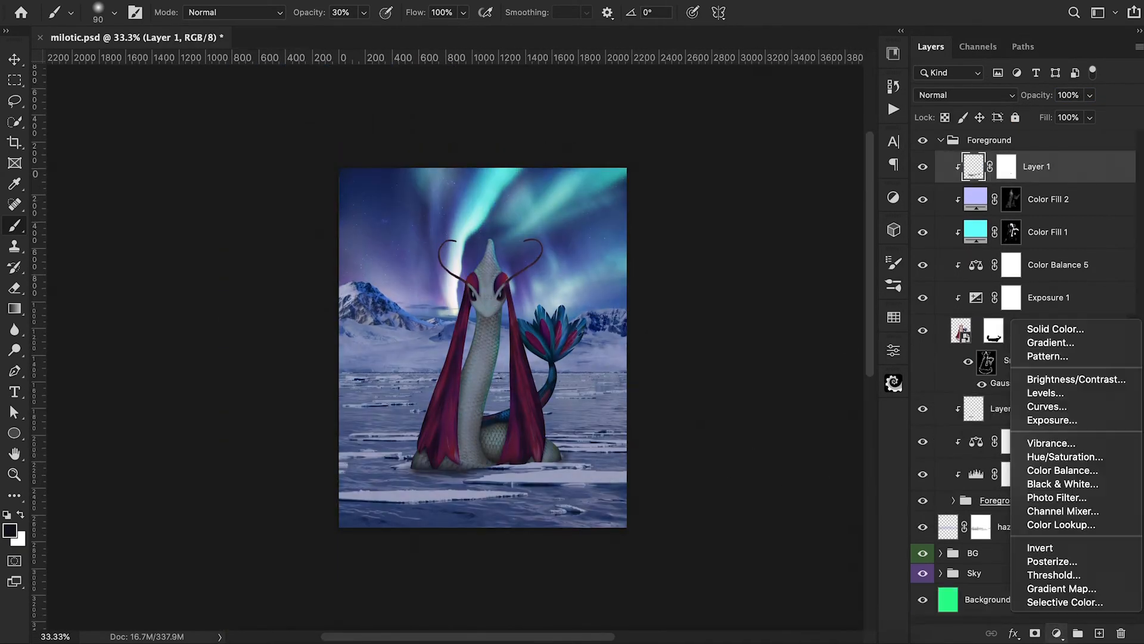
{"action": "left_click", "coordinate": [1045, 392]}
{"action": "key", "text": "alt+super+g"}
{"action": "left_click_drag", "start_coordinate": [855, 515], "coordinate": [843, 516]}
{"action": "left_click", "coordinate": [861, 338]}
{"action": "left_click", "coordinate": [475, 446]}
{"action": "left_click_drag", "start_coordinate": [475, 446], "coordinate": [507, 450]}
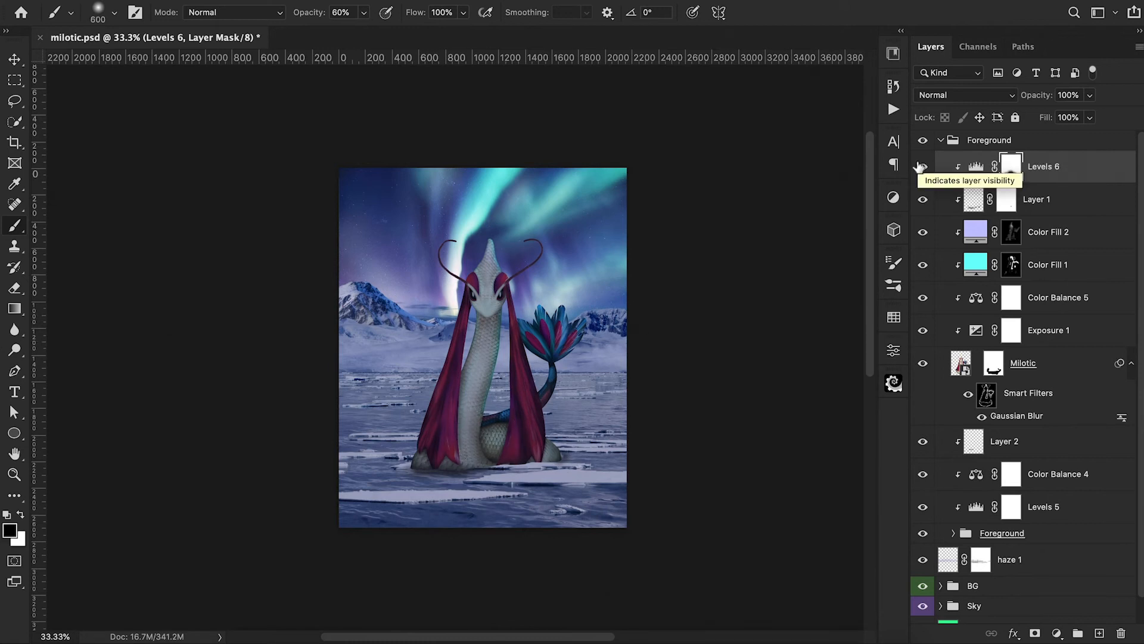
Add a new layer clipped above Levels 6 and set up the brush with a pale lavender colour at 10% opacity.
{"action": "left_click", "coordinate": [1099, 633]}
{"action": "key", "text": "alt+super+g"}
{"action": "left_click", "coordinate": [10, 530]}
{"action": "left_click", "coordinate": [724, 51]}
{"action": "left_click", "coordinate": [1088, 39]}
{"action": "key", "text": "1"}
Split the underlying layer's shadow threshold to 0 / 83 in Layer 3's Blend If options.
{"action": "double_click", "coordinate": [1082, 162]}
{"action": "scroll", "coordinate": [482, 348], "scroll_direction": "right", "scroll_amount": 3}
{"action": "left_click_drag", "start_coordinate": [687, 326], "coordinate": [725, 327]}
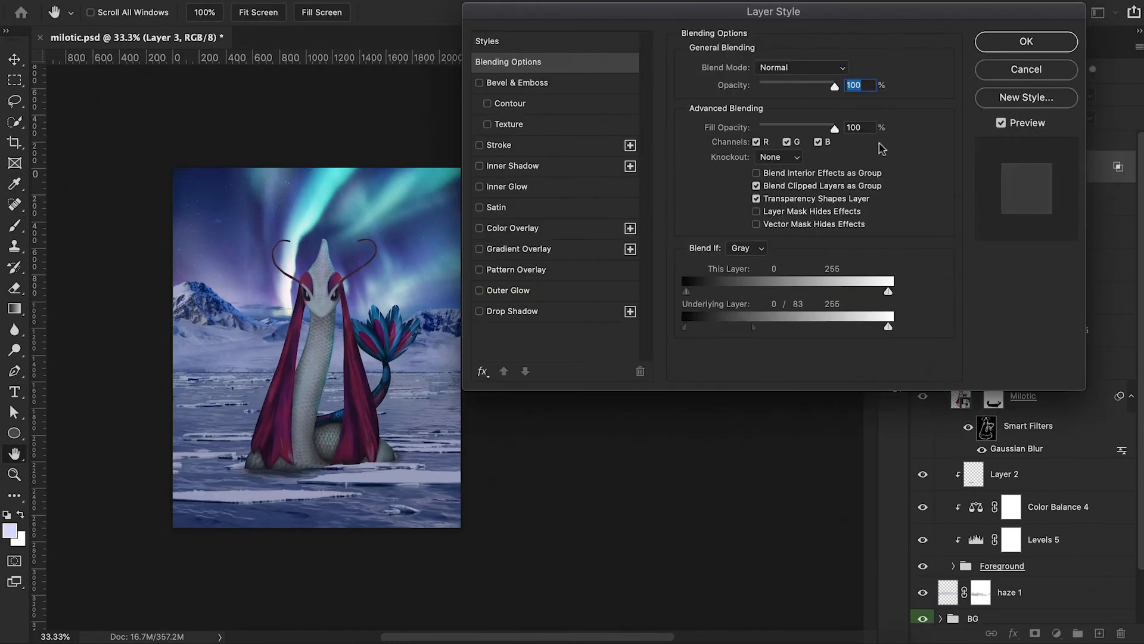
{"action": "left_click", "coordinate": [1025, 41]}
{"action": "scroll", "coordinate": [675, 209], "scroll_direction": "left", "scroll_amount": 2}
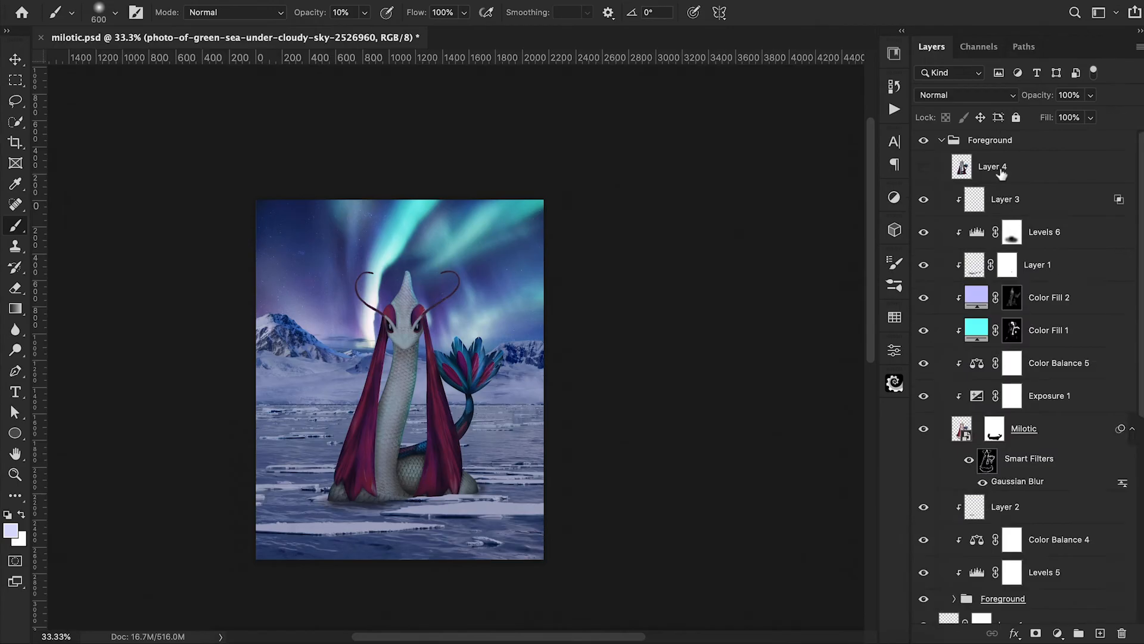
Preview the ocean textures and place a copy of the dark-ocean-wave image above all layers at 69% opacity.
{"action": "left_click", "coordinate": [924, 245], "text": "alt"}
{"action": "left_click", "coordinate": [924, 245], "text": "alt"}
{"action": "left_click", "coordinate": [925, 405], "text": "alt"}
{"action": "left_click", "coordinate": [924, 405], "text": "alt"}
{"action": "left_click", "coordinate": [924, 437], "text": "alt"}
{"action": "left_click", "coordinate": [924, 437], "text": "alt"}
{"action": "left_click", "coordinate": [951, 462]}
{"action": "key", "text": "super+j"}
{"action": "left_click_drag", "start_coordinate": [951, 458], "coordinate": [1017, 135]}
{"action": "left_click_drag", "start_coordinate": [1037, 96], "coordinate": [1019, 95]}
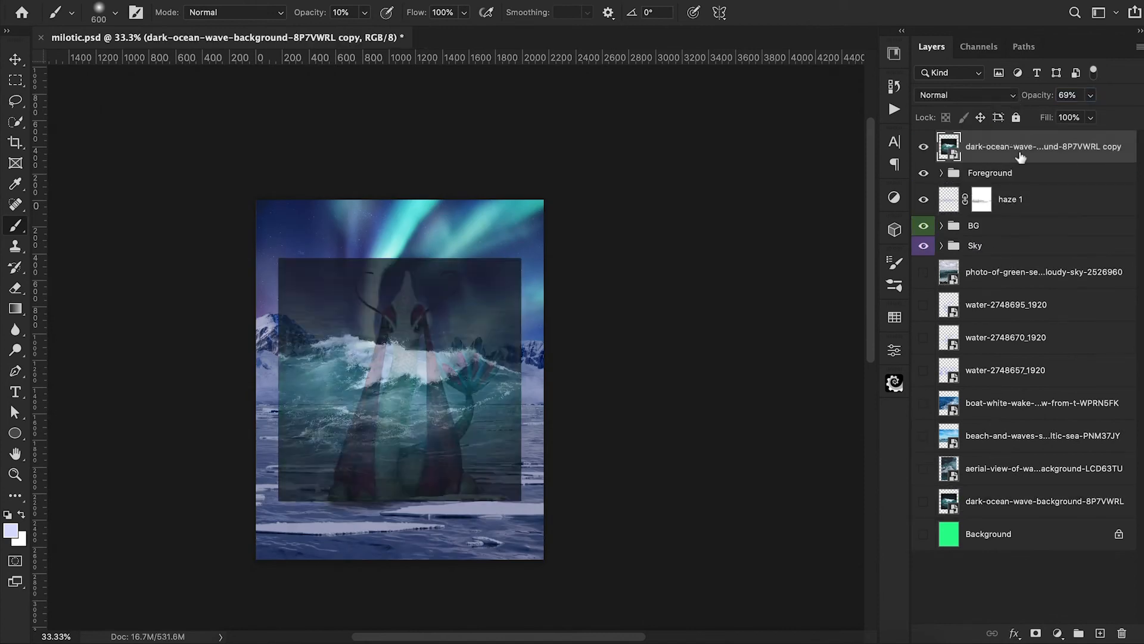
Try to blend the dark ocean wave into the water at Milotic's base by scaling it down and using Lighter Color.
{"action": "key", "text": "super+t"}
{"action": "left_click_drag", "start_coordinate": [279, 258], "coordinate": [315, 294]}
{"action": "left_click_drag", "start_coordinate": [400, 379], "coordinate": [369, 511]}
{"action": "left_click_drag", "start_coordinate": [285, 426], "coordinate": [317, 460]}
{"action": "left_click_drag", "start_coordinate": [369, 460], "coordinate": [335, 489]}
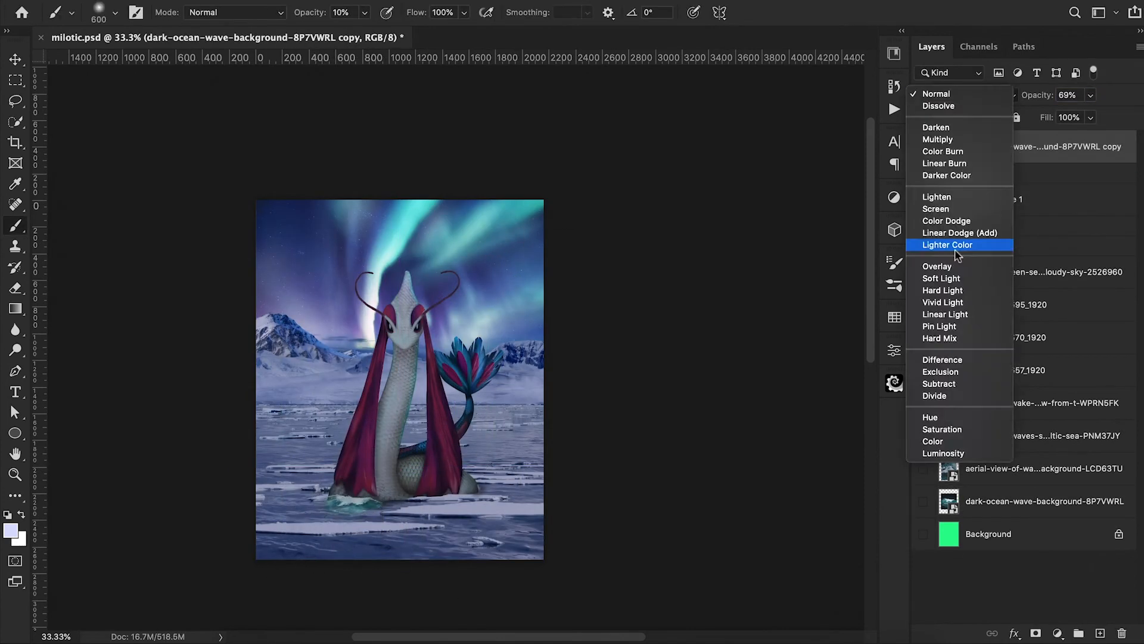
{"action": "left_click", "coordinate": [948, 245]}
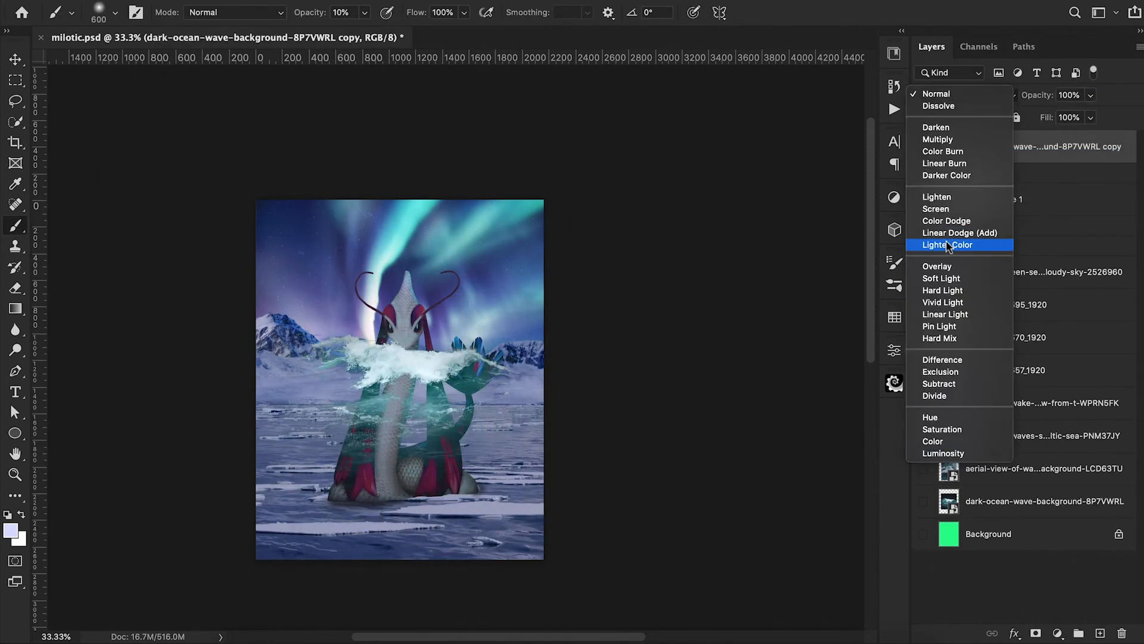
{"action": "left_click", "coordinate": [948, 245]}
{"action": "left_click_drag", "start_coordinate": [284, 321], "coordinate": [365, 523]}
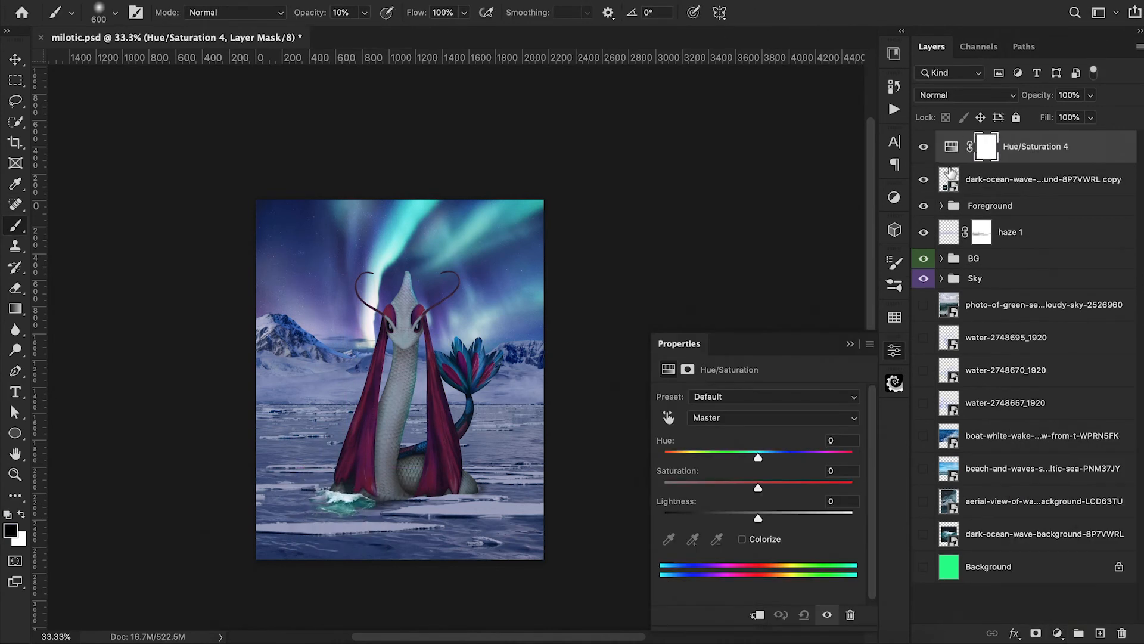
Delete the dark ocean wave copy and its Hue/Saturation adjustment.
{"action": "left_click", "coordinate": [849, 343]}
{"action": "left_click", "coordinate": [1042, 179]}
{"action": "left_click", "coordinate": [924, 181]}
{"action": "key", "text": "Delete"}
{"action": "left_click", "coordinate": [1054, 149]}
{"action": "key", "text": "Delete"}
Preview other sea textures and place a visible copy of the photo-of-green-sea image above all layers.
{"action": "left_click_drag", "start_coordinate": [924, 141], "coordinate": [924, 192]}
{"action": "left_click", "coordinate": [923, 242]}
{"action": "left_click", "coordinate": [924, 240], "text": "alt"}
{"action": "left_click", "coordinate": [923, 240], "text": "alt"}
{"action": "left_click", "coordinate": [923, 240]}
{"action": "left_click", "coordinate": [983, 243]}
{"action": "key", "text": "super+j"}
{"action": "left_click", "coordinate": [924, 141]}
{"action": "left_click_drag", "start_coordinate": [983, 242], "coordinate": [983, 133]}
{"action": "left_click", "coordinate": [923, 146]}
Try to fit the green sea waves at Milotic's base by masking their upper area, scaling the image to 112.21%, and painting away the excess.
{"action": "left_click", "coordinate": [1036, 632]}
{"action": "key", "text": "m"}
{"action": "left_click_drag", "start_coordinate": [235, 178], "coordinate": [585, 448]}
{"action": "key", "text": "alt+BackSpace"}
{"action": "left_click", "coordinate": [949, 147]}
{"action": "key", "text": "super+t"}
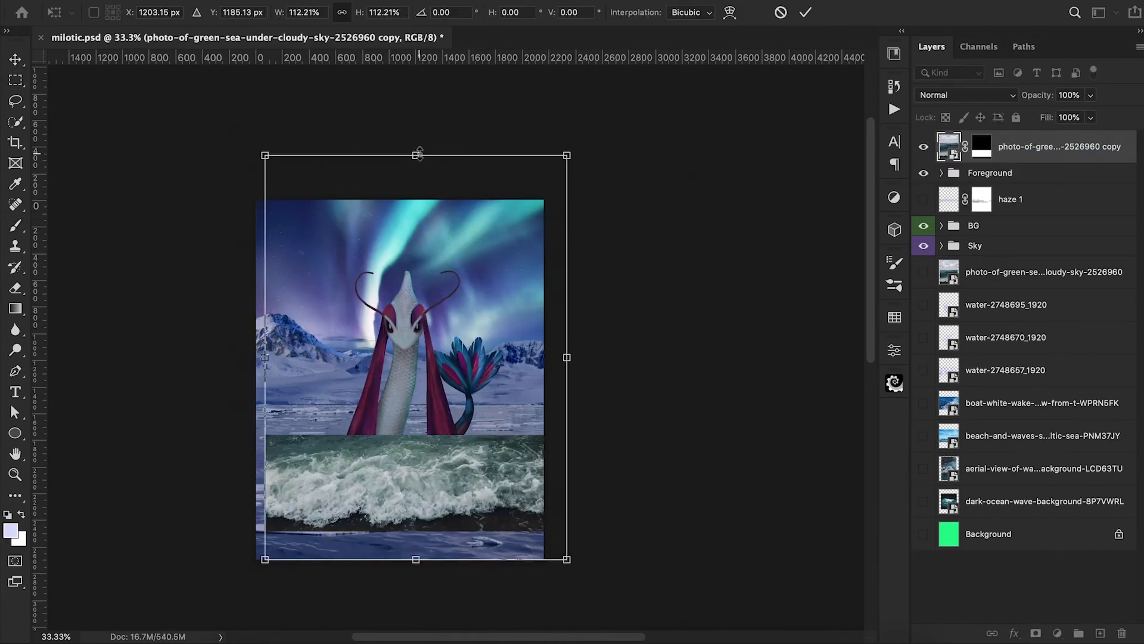
{"action": "key", "text": "Return"}
{"action": "left_click", "coordinate": [981, 146]}
{"action": "key", "text": "b"}
{"action": "mouse_move", "coordinate": [536, 507]}
{"action": "left_mouse_down"}
{"action": "mouse_move", "coordinate": [374, 577]}
{"action": "mouse_move", "coordinate": [490, 625]}
{"action": "left_mouse_up"}
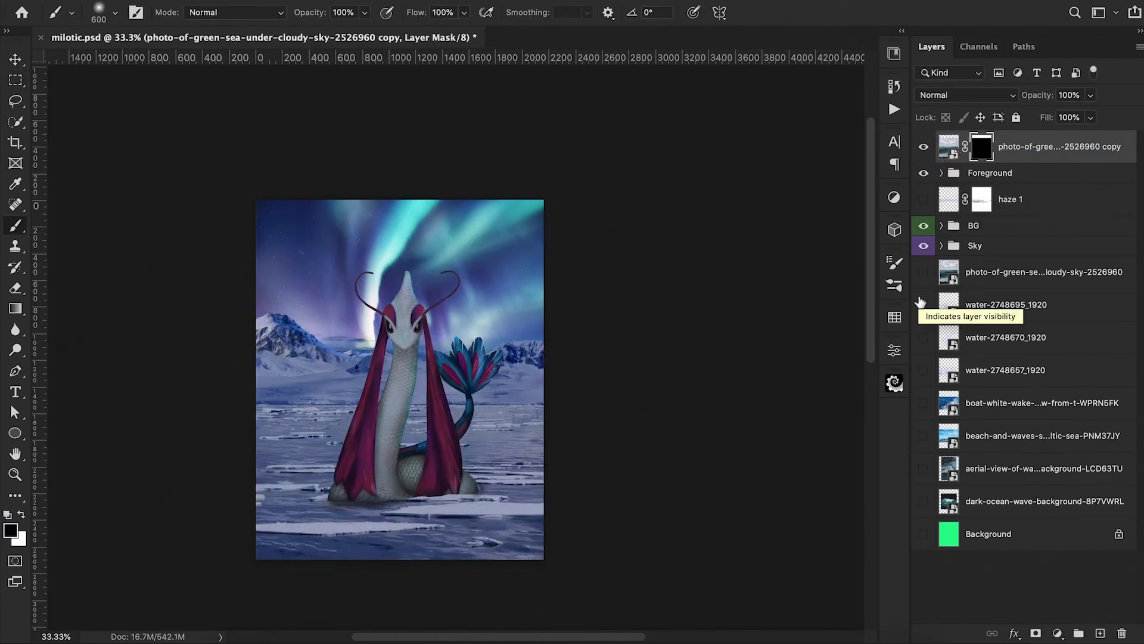
Place a copy of the boat-white-wake image on top, hide the green sea copy, and scale and distort the wake at Milotic's base.
{"action": "left_click", "coordinate": [1042, 403]}
{"action": "key", "text": "super+j"}
{"action": "left_click_drag", "start_coordinate": [1013, 403], "coordinate": [1013, 133]}
{"action": "left_click", "coordinate": [924, 146]}
{"action": "left_click", "coordinate": [923, 180]}
{"action": "key", "text": "super+t"}
{"action": "left_click_drag", "start_coordinate": [543, 475], "coordinate": [666, 475]}
{"action": "left_click_drag", "start_coordinate": [400, 283], "coordinate": [402, 360]}
{"action": "left_click_drag", "start_coordinate": [406, 418], "coordinate": [248, 485]}
{"action": "left_click_drag", "start_coordinate": [243, 424], "coordinate": [238, 481]}
{"action": "left_click_drag", "start_coordinate": [298, 510], "coordinate": [289, 483]}
{"action": "key", "text": "Return"}
Clip a Hue/Saturation adjustment to the boat wake copy and reduce its saturation.
{"action": "left_click", "coordinate": [1057, 633]}
{"action": "left_click", "coordinate": [1066, 486]}
{"action": "left_click_drag", "start_coordinate": [745, 489], "coordinate": [721, 490]}
{"action": "left_click", "coordinate": [851, 344]}
Add a mask to the boat wake copy and brush away the excess, leaving foam along the front of Milotic's base.
{"action": "left_click", "coordinate": [1041, 179]}
{"action": "left_click", "coordinate": [1036, 633]}
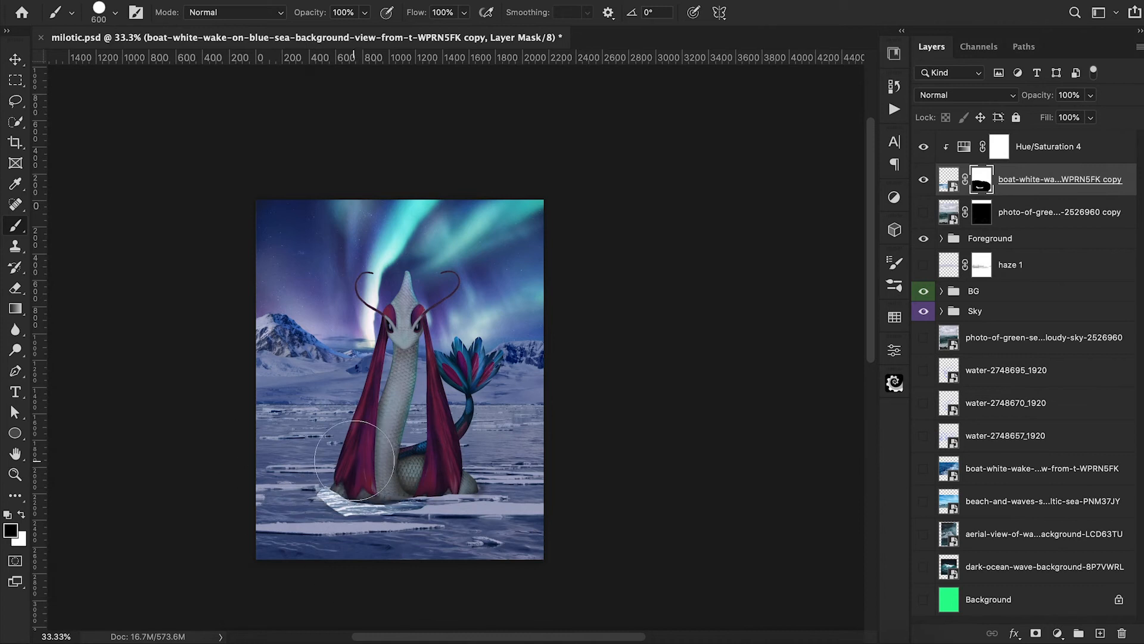
{"action": "left_click_drag", "start_coordinate": [354, 460], "coordinate": [380, 468]}
{"action": "key", "text": "super+="}
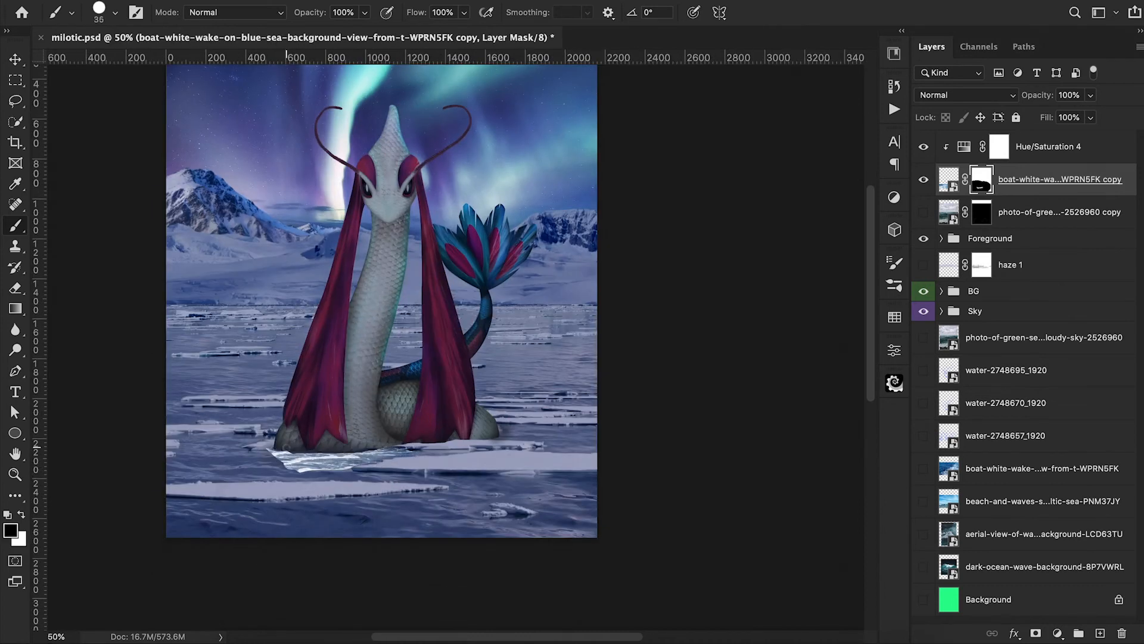
{"action": "left_click_drag", "start_coordinate": [266, 453], "coordinate": [282, 454]}
Clip a Levels adjustment beneath Hue/Saturation 4, adjust the wake's tones with it, and reselect the wake copy's mask.
{"action": "left_click", "coordinate": [1050, 147]}
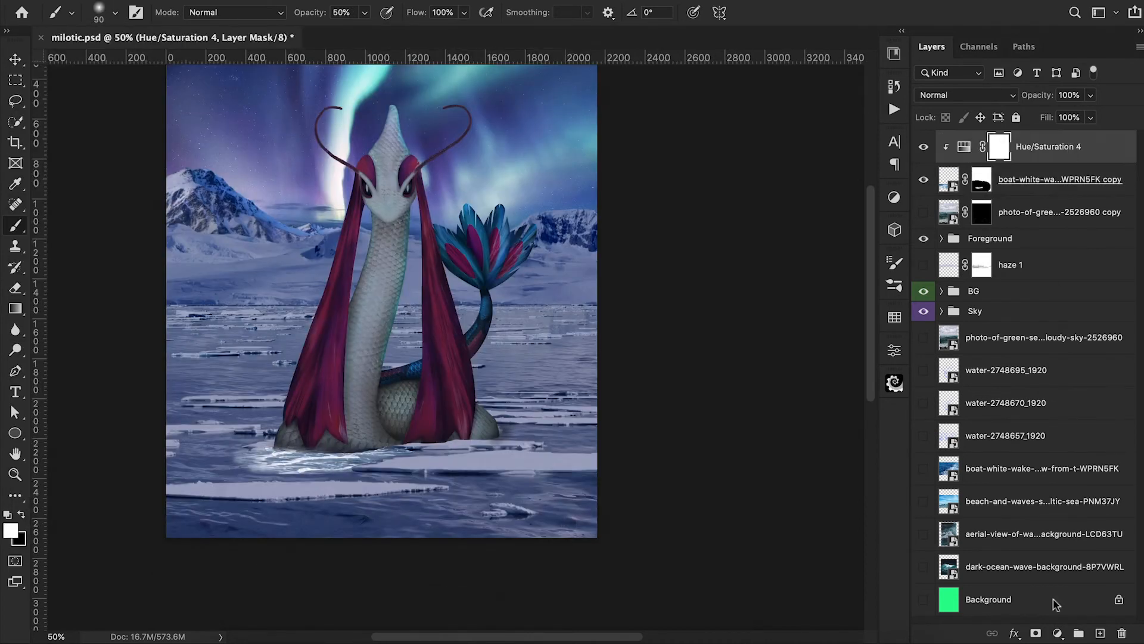
{"action": "left_click", "coordinate": [1057, 633]}
{"action": "left_click", "coordinate": [1067, 426]}
{"action": "left_click_drag", "start_coordinate": [771, 516], "coordinate": [797, 518]}
{"action": "left_click_drag", "start_coordinate": [1037, 146], "coordinate": [1037, 194]}
{"action": "left_click", "coordinate": [1048, 146]}
{"action": "left_click", "coordinate": [854, 344]}
{"action": "left_click", "coordinate": [982, 212]}
{"action": "key", "text": "x"}
{"action": "key", "text": "super+minus"}
{"action": "key", "text": "super+minus"}
{"action": "key", "text": "super+equal"}
{"action": "key", "text": "super+equal"}
Place a copy of the aerial-view-of-wavy-blue-ocean image on top and scale it down beside the tail end of Milotic's base.
{"action": "scroll", "coordinate": [924, 567], "scroll_direction": "down", "scroll_amount": 3}
{"action": "left_click", "coordinate": [1010, 540]}
{"action": "key", "text": "super+j"}
{"action": "mouse_move", "coordinate": [1011, 539]}
{"action": "left_mouse_down"}
{"action": "mouse_move", "coordinate": [1022, 104]}
{"action": "mouse_move", "coordinate": [1021, 131]}
{"action": "left_mouse_up"}
{"action": "left_click", "coordinate": [923, 147]}
{"action": "key", "text": "super+t"}
{"action": "left_click_drag", "start_coordinate": [554, 174], "coordinate": [452, 316]}
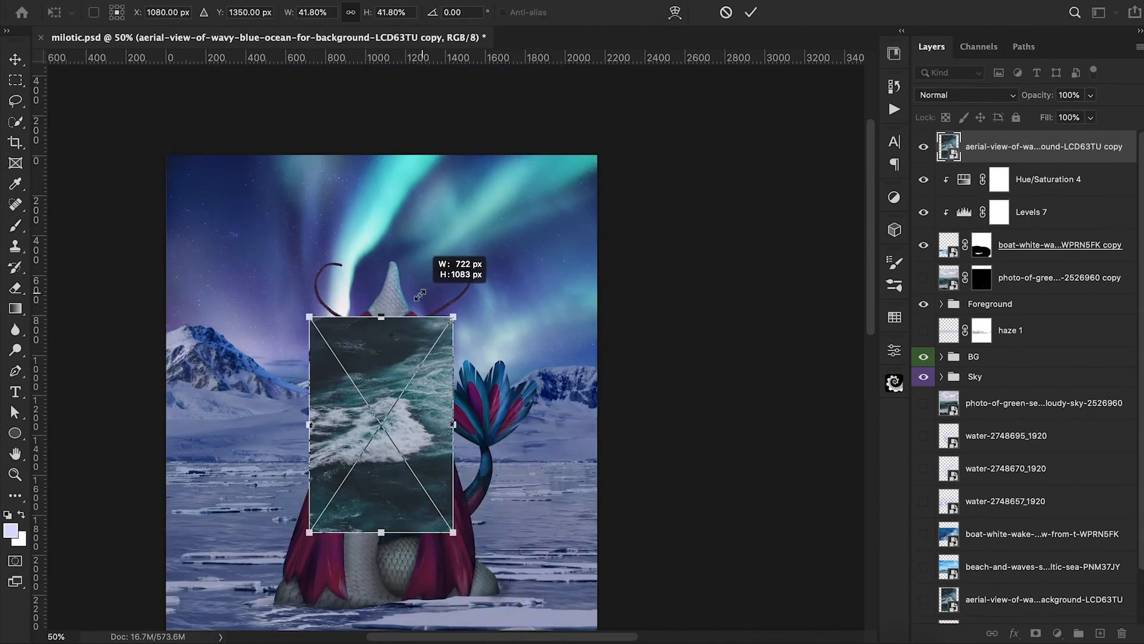
{"action": "left_click_drag", "start_coordinate": [488, 271], "coordinate": [488, 351]}
{"action": "key", "text": "Return"}
Add a mask to the aerial ocean copy and brush out its edges with black, leaving foam beside Milotic's base.
{"action": "left_click", "coordinate": [1036, 633]}
{"action": "left_click_drag", "start_coordinate": [484, 456], "coordinate": [589, 462]}
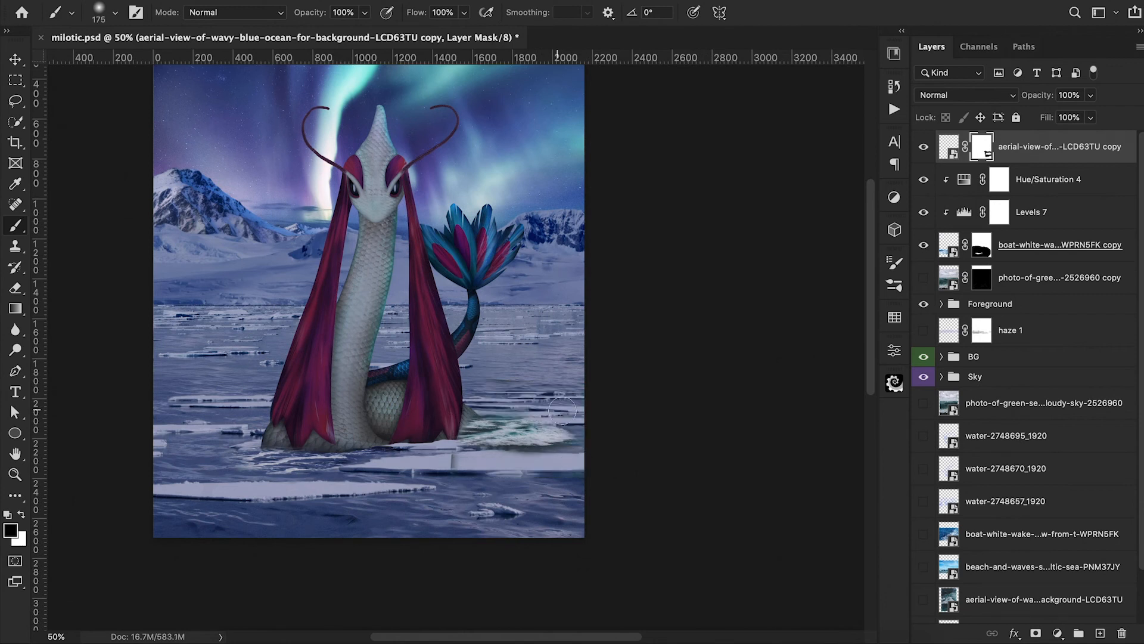
{"action": "left_click_drag", "start_coordinate": [479, 458], "coordinate": [517, 455]}
Choose a different brush tip and paint white on the aerial ocean mask at 15 px to restore foam edges beside the body.
{"action": "left_click", "coordinate": [115, 13]}
{"action": "left_click", "coordinate": [232, 220]}
{"action": "key", "text": "Return"}
{"action": "key", "text": "super+equal"}
{"action": "key", "text": "super+equal"}
{"action": "key", "text": "super+equal"}
{"action": "key", "text": "x"}
{"action": "left_click_drag", "start_coordinate": [516, 348], "coordinate": [530, 348]}
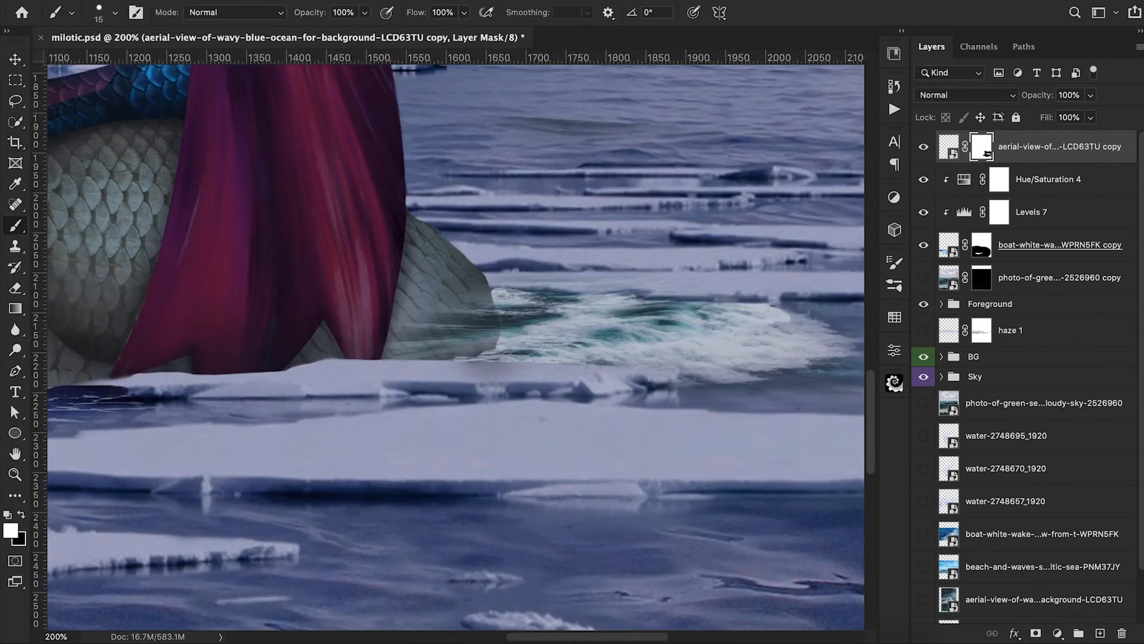
Clip a Hue/Saturation adjustment to the aerial ocean copy and shift its colour so the foam matches the icy water.
{"action": "left_click", "coordinate": [942, 304]}
{"action": "scroll", "coordinate": [1013, 418], "scroll_direction": "down", "scroll_amount": 1}
{"action": "left_click", "coordinate": [961, 544], "text": "super"}
{"action": "key", "text": "x"}
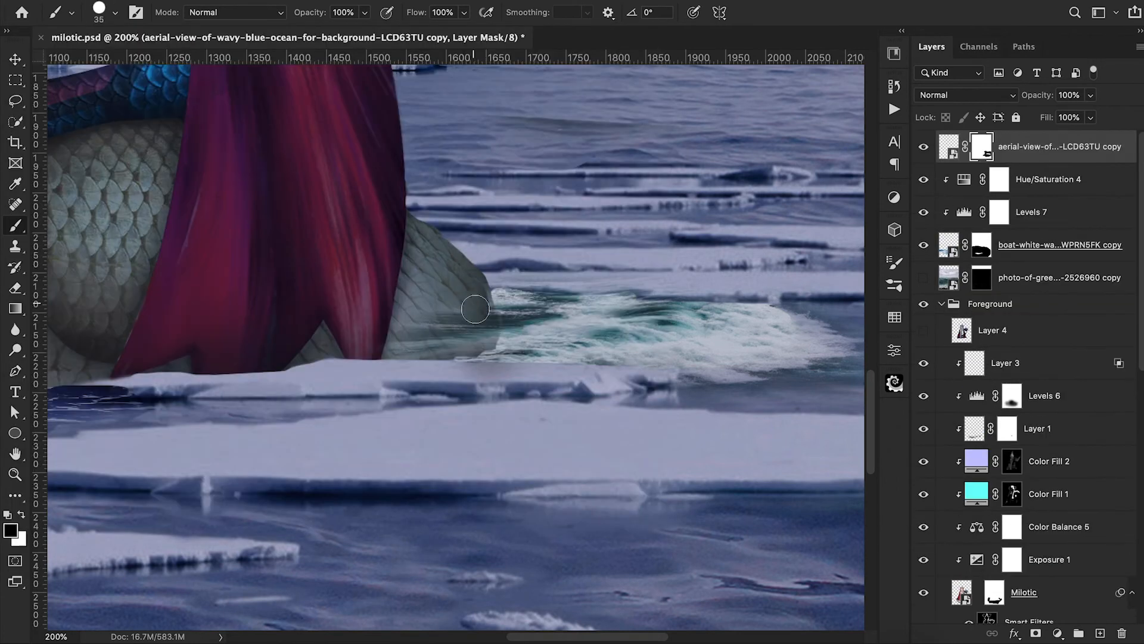
{"action": "key", "text": "super+minus"}
{"action": "key", "text": "super+minus"}
{"action": "key", "text": "super+minus"}
{"action": "key", "text": "super+minus"}
{"action": "left_click", "coordinate": [1058, 632]}
{"action": "left_click", "coordinate": [1079, 483]}
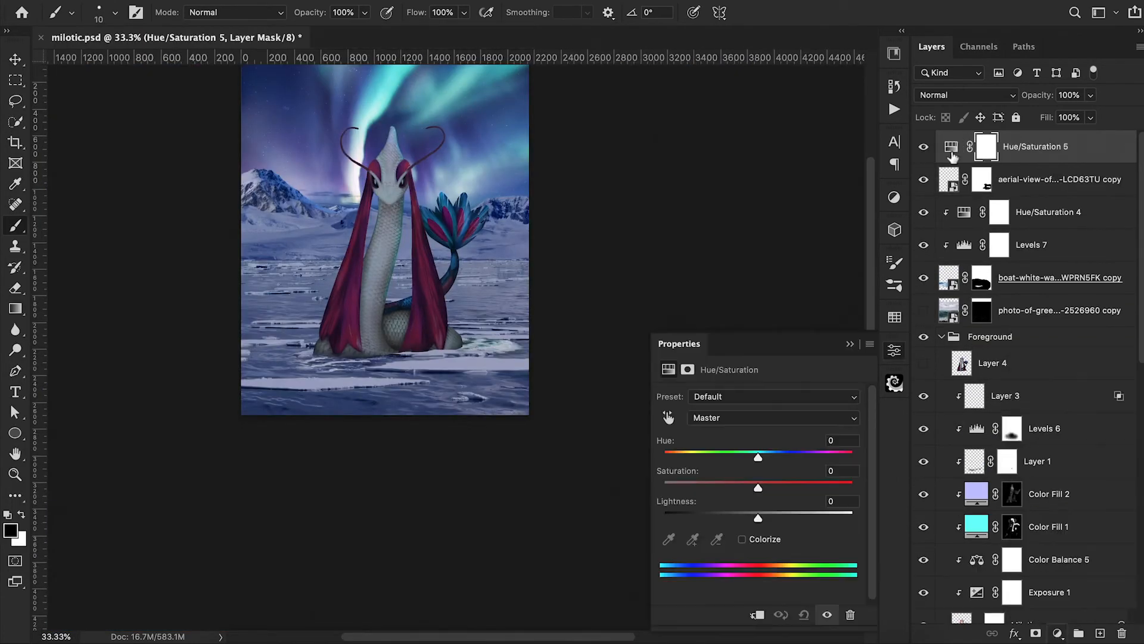
{"action": "key", "text": "super+plus"}
{"action": "key", "text": "super+plus"}
{"action": "left_click_drag", "start_coordinate": [812, 463], "coordinate": [790, 462]}
{"action": "left_click", "coordinate": [850, 344]}
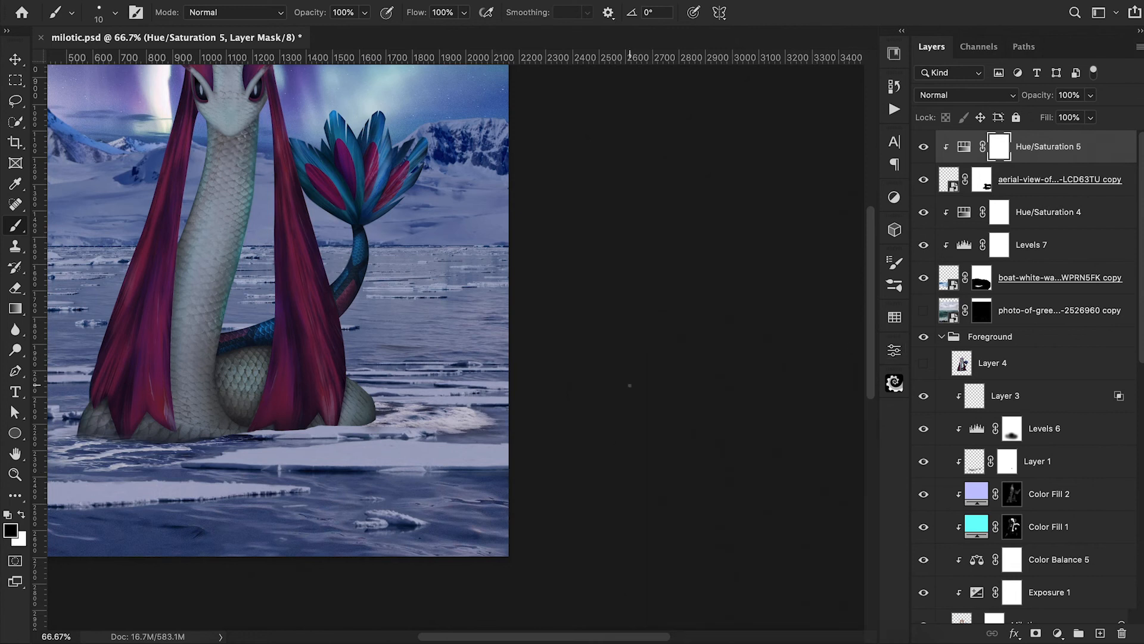
Soften the aerial ocean copy's mask with an 80 px soft brush at 10% opacity.
{"action": "left_click", "coordinate": [981, 180]}
{"action": "key", "text": "bracketright"}
{"action": "key", "text": "bracketright"}
{"action": "key", "text": "bracketright"}
{"action": "key", "text": "bracketright"}
{"action": "key", "text": "bracketright"}
{"action": "key", "text": "bracketright"}
{"action": "key", "text": "bracketright"}
{"action": "key", "text": "1"}
{"action": "key", "text": "super+minus"}
{"action": "key", "text": "super+minus"}
{"action": "key", "text": "super+minus"}
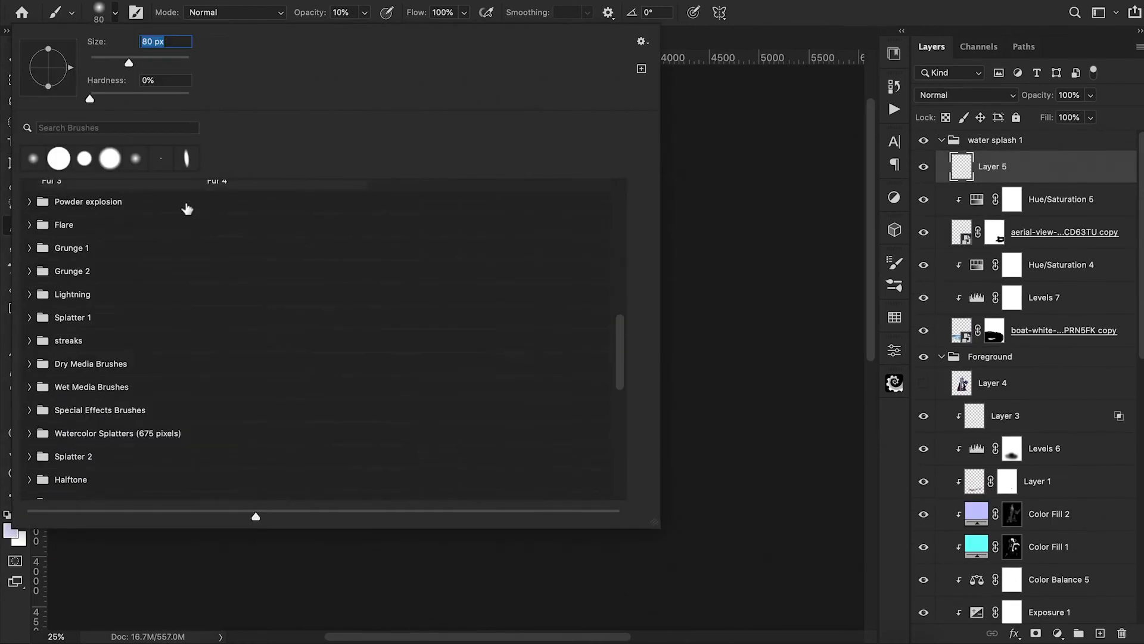
Choose a splash-textured brush tip at 1400 px and stamp it around Milotic on Layer 5.
{"action": "double_click", "coordinate": [133, 401]}
{"action": "key", "text": "super+plus"}
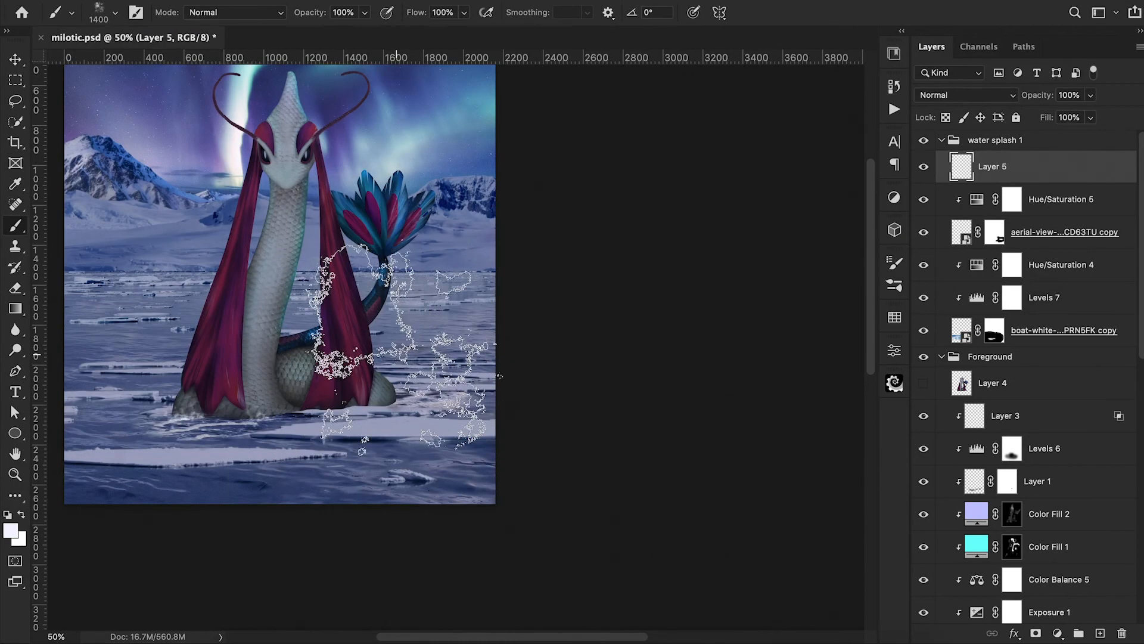
{"action": "left_click", "coordinate": [224, 424]}
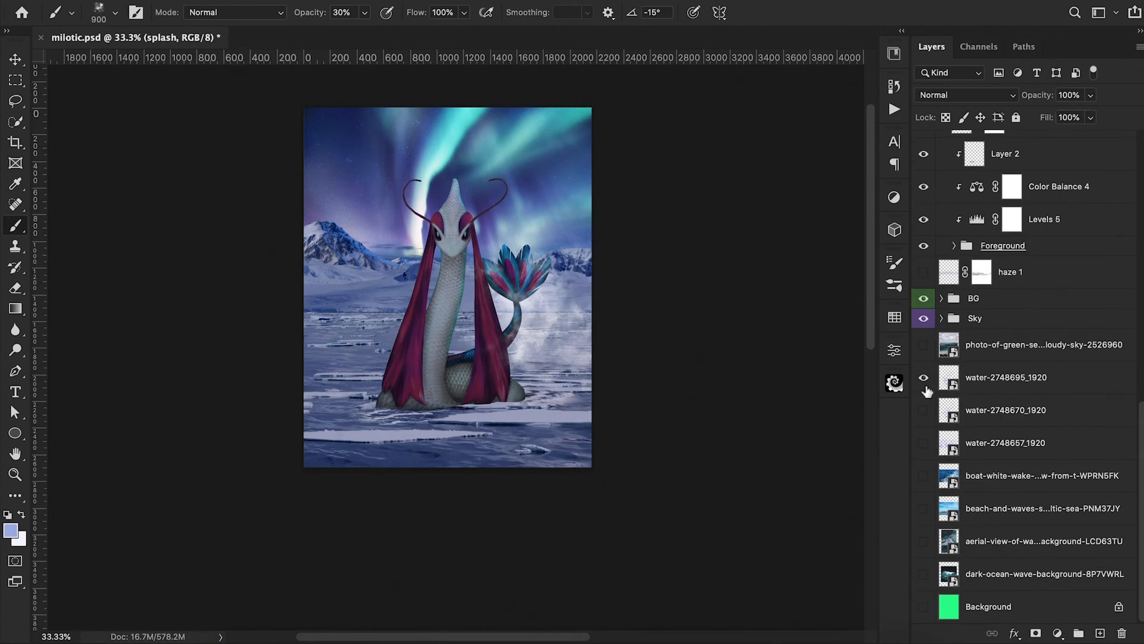
Place a copy of water-2748657_1920 in the Foreground group, desaturate it with a clipped Hue/Saturation, and scale it down at Milotic's base.
{"action": "left_click", "coordinate": [924, 443], "text": "alt"}
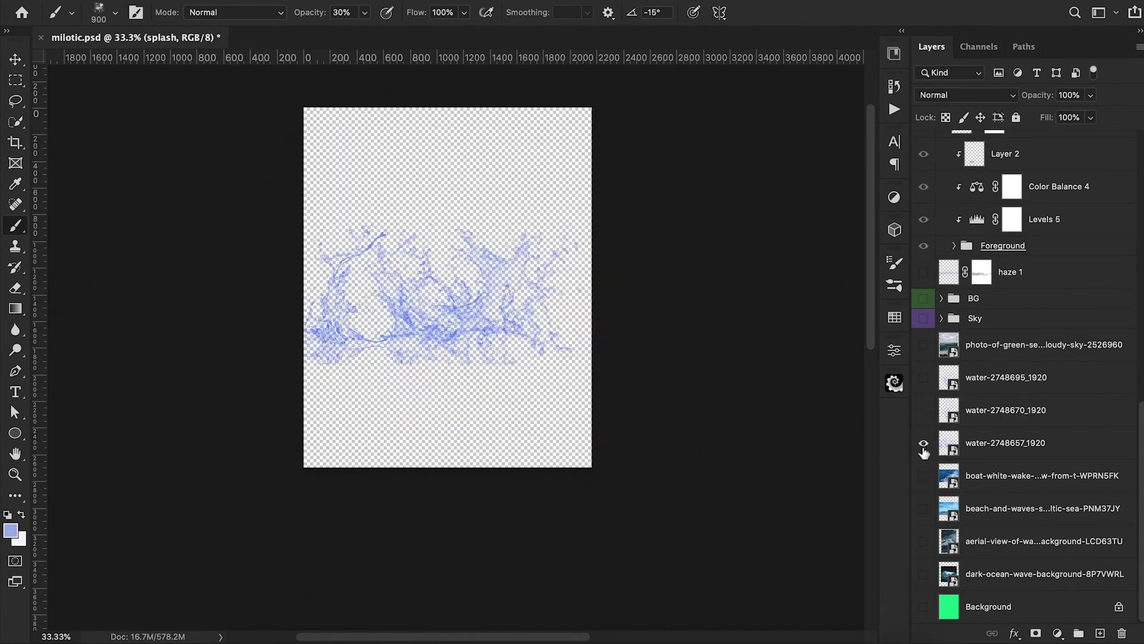
{"action": "left_click", "coordinate": [923, 442], "text": "alt"}
{"action": "left_click", "coordinate": [1013, 443]}
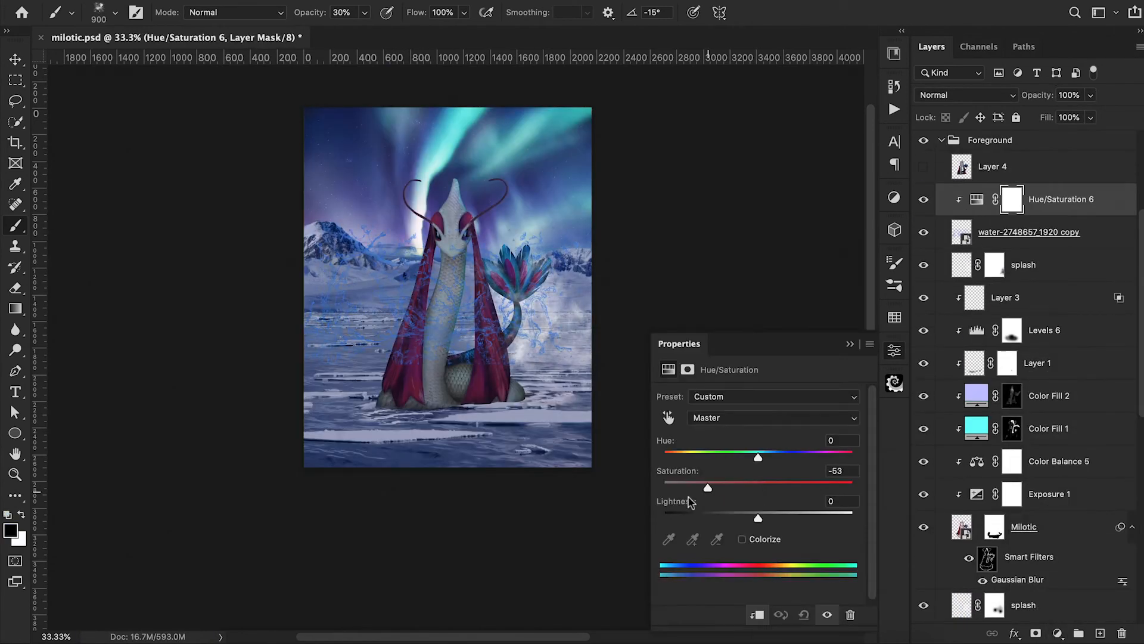
{"action": "left_click_drag", "start_coordinate": [764, 475], "coordinate": [673, 483]}
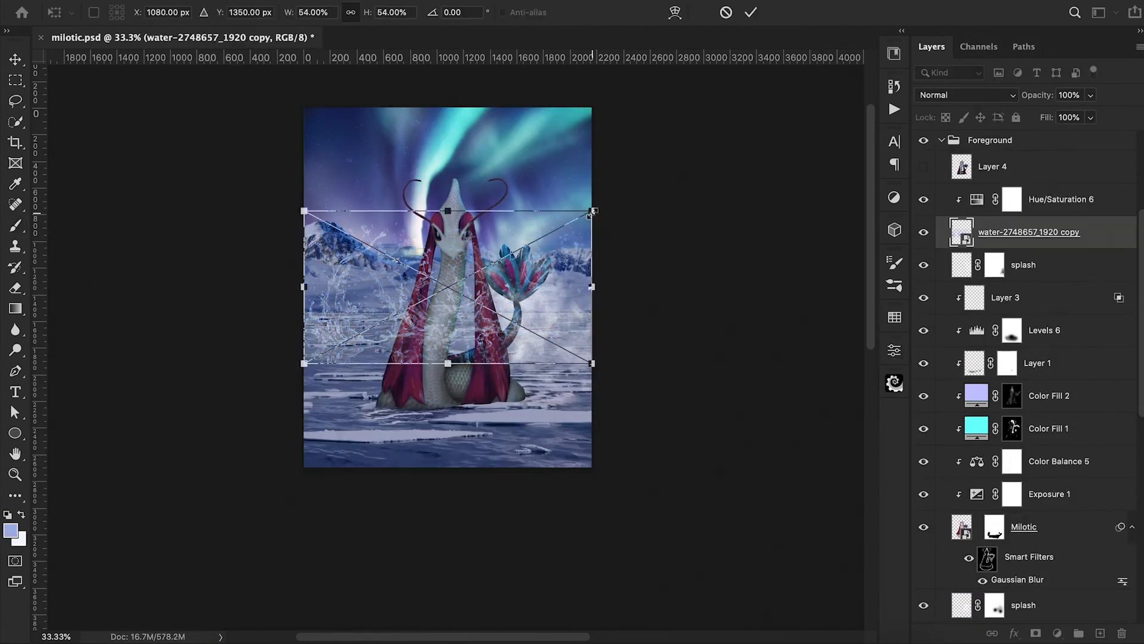
{"action": "left_click_drag", "start_coordinate": [592, 212], "coordinate": [429, 384]}
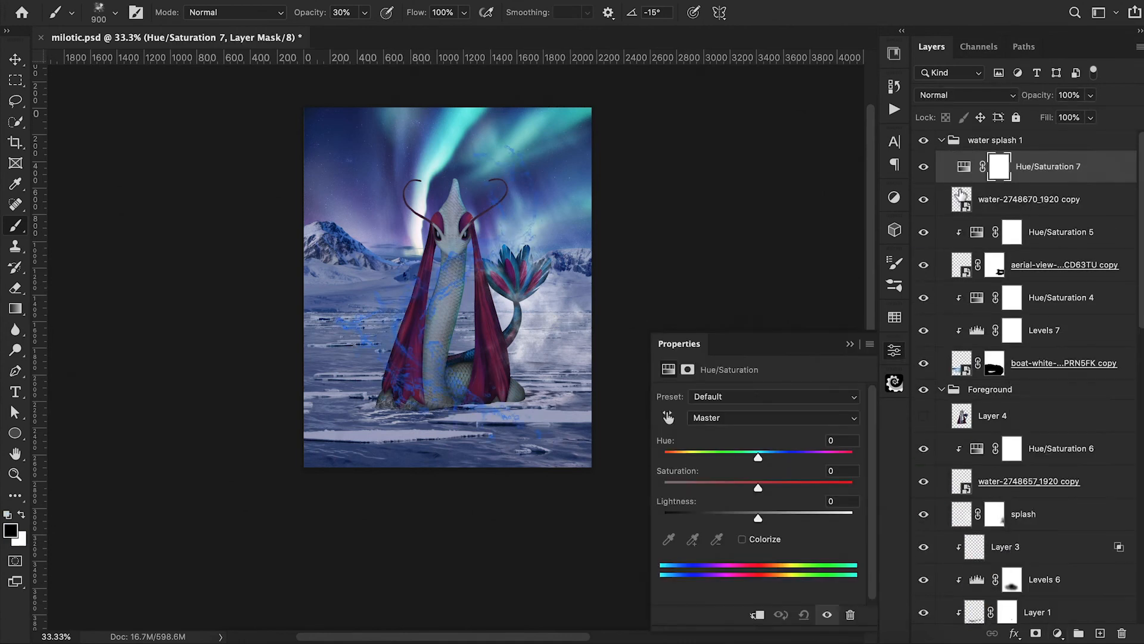
Desaturate the water-2748670_1920 copy with a clipped Hue/Saturation adjustment and transform it into a small splash beside Milotic's base.
{"action": "left_click_drag", "start_coordinate": [756, 453], "coordinate": [779, 453]}
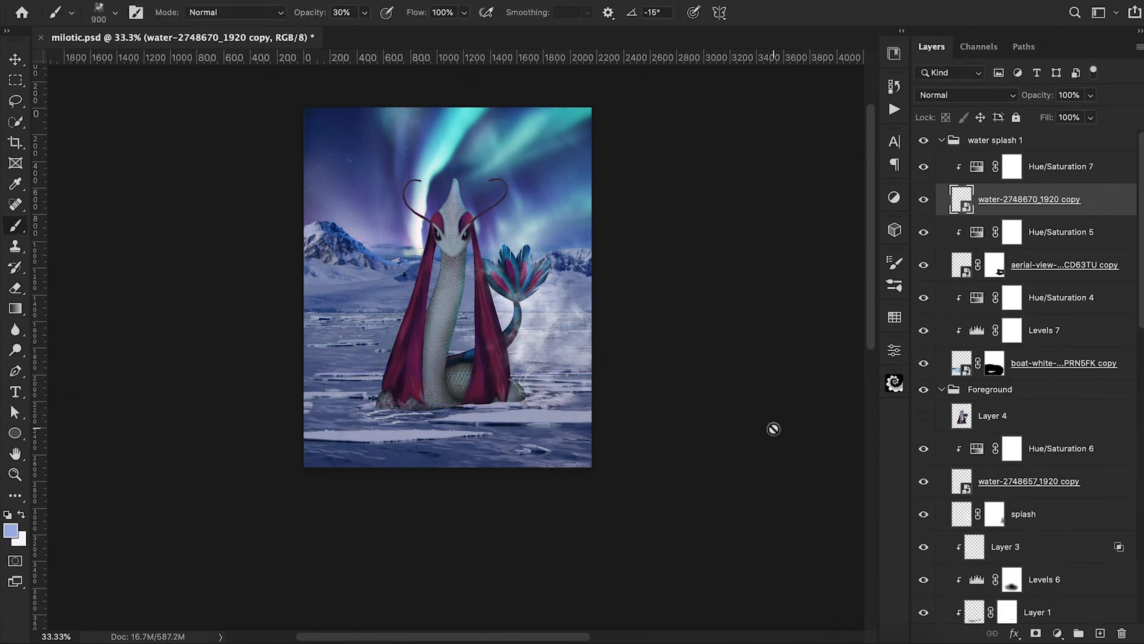
{"action": "key", "text": "super+t"}
{"action": "mouse_move", "coordinate": [545, 340]}
{"action": "left_mouse_down"}
{"action": "mouse_move", "coordinate": [505, 353]}
{"action": "mouse_move", "coordinate": [545, 358]}
{"action": "left_mouse_up"}
{"action": "key", "text": "Return"}
{"action": "key", "text": "super+t"}
{"action": "right_click", "coordinate": [531, 384]}
{"action": "left_click", "coordinate": [572, 621]}
{"action": "key", "text": "Return"}
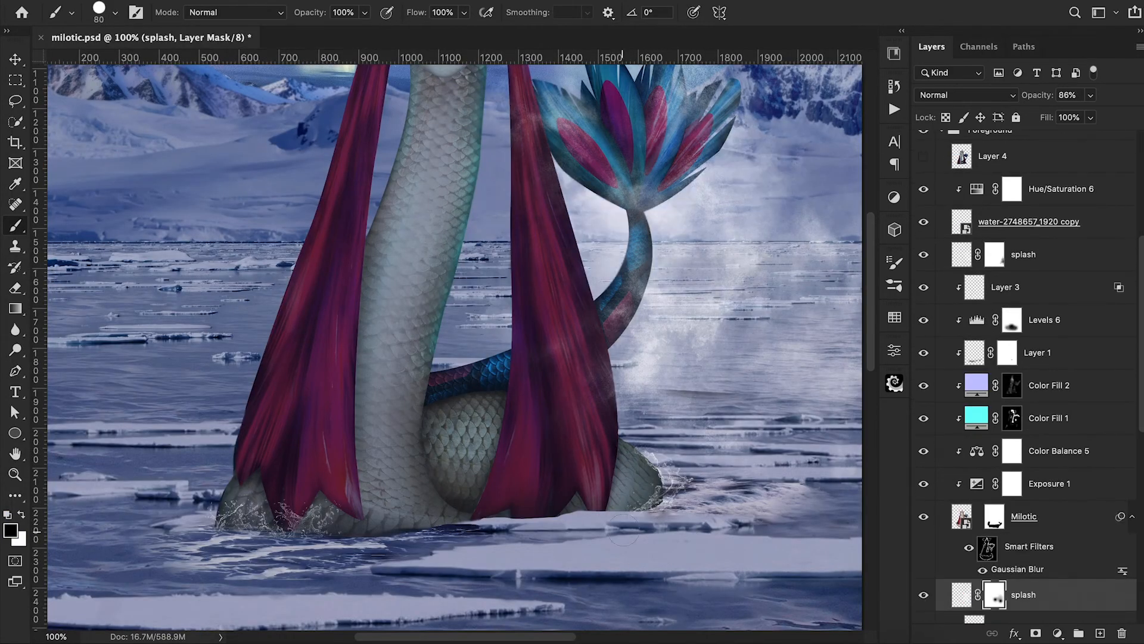
Review the boat wake copy's Hue/Saturation 4 and Levels 7 settings and add a clipped Exposure adjustment above them.
{"action": "key", "text": "super+minus"}
{"action": "key", "text": "super+minus"}
{"action": "key", "text": "super+minus"}
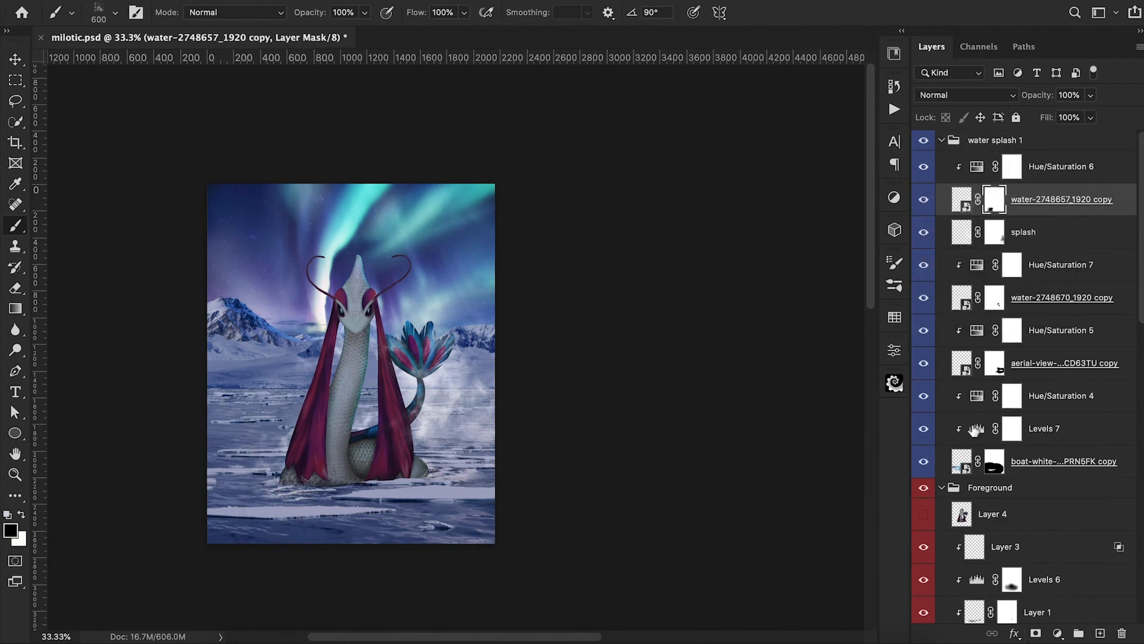
{"action": "double_click", "coordinate": [977, 397]}
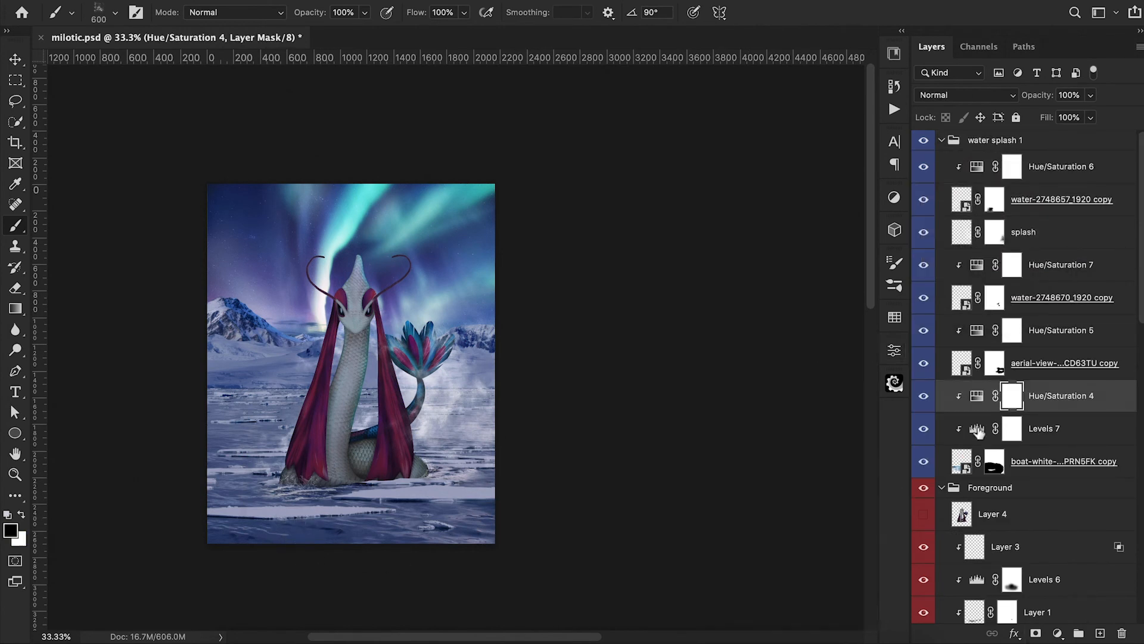
{"action": "double_click", "coordinate": [976, 429]}
{"action": "double_click", "coordinate": [977, 395]}
{"action": "left_click", "coordinate": [850, 343]}
{"action": "left_click", "coordinate": [1058, 632]}
{"action": "left_click", "coordinate": [1034, 421]}
{"action": "left_click", "coordinate": [850, 343]}
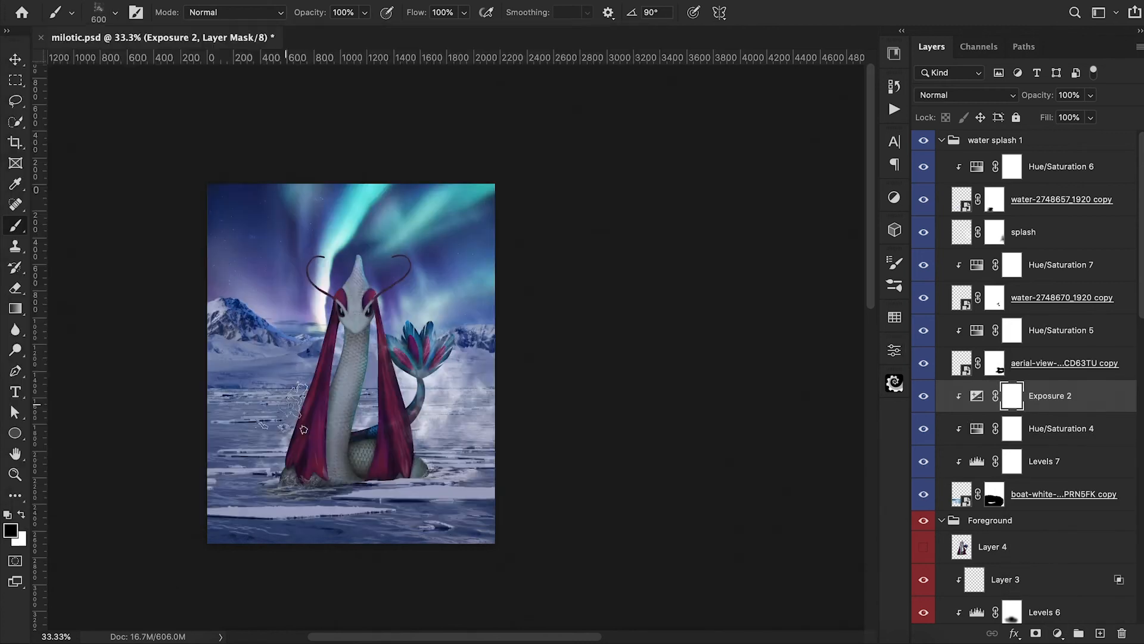
Choose a soft round brush and paint black on the Exposure 2 mask around the foam in front of Milotic.
{"action": "key", "text": "super+plus"}
{"action": "key", "text": "super+plus"}
{"action": "key", "text": "super+plus"}
{"action": "left_click", "coordinate": [115, 12]}
{"action": "double_click", "coordinate": [101, 201]}
{"action": "key", "text": "x"}
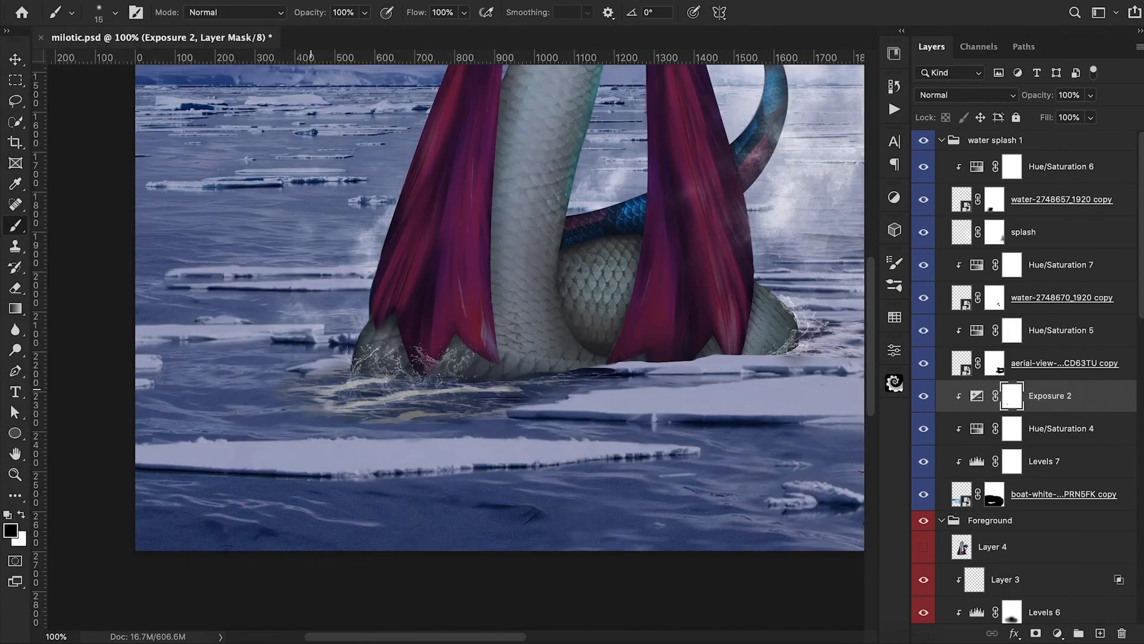
{"action": "left_click_drag", "start_coordinate": [365, 414], "coordinate": [437, 411]}
{"action": "key", "text": "super+minus"}
{"action": "key", "text": "super+minus"}
{"action": "key", "text": "super+minus"}
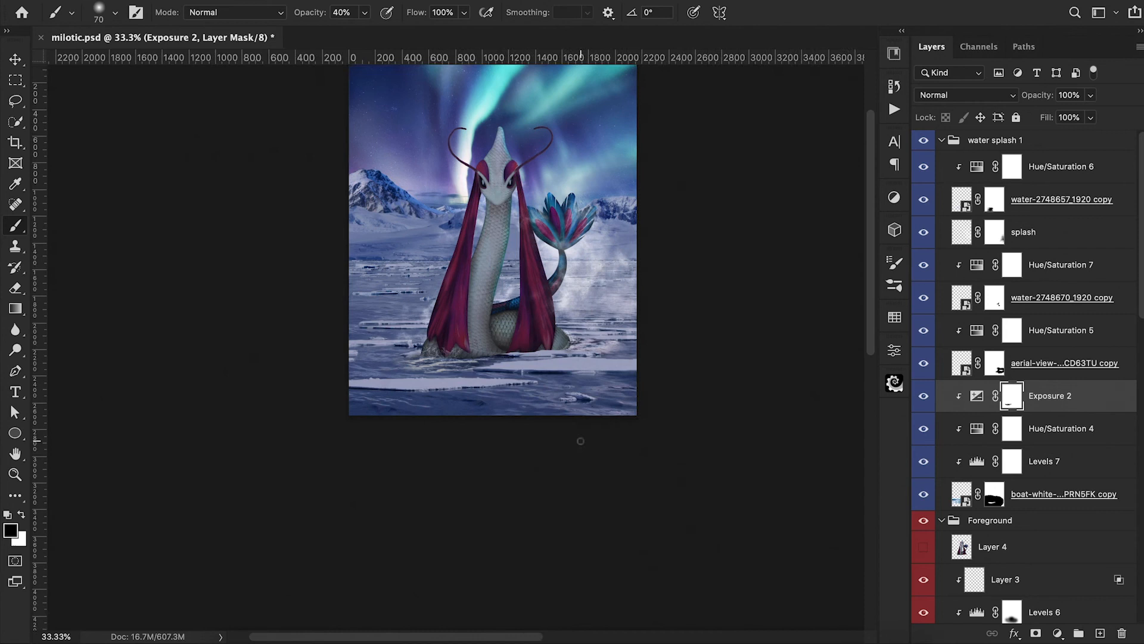
Place a copy of the water layer from the nested Foreground's Water group above all other layers.
{"action": "left_click_drag", "start_coordinate": [580, 439], "coordinate": [522, 452]}
{"action": "left_click", "coordinate": [942, 140]}
{"action": "scroll", "coordinate": [1005, 266], "scroll_direction": "down", "scroll_amount": 10}
{"action": "left_click", "coordinate": [954, 268]}
{"action": "left_click", "coordinate": [967, 341]}
{"action": "left_click", "coordinate": [1058, 400]}
{"action": "left_click_drag", "start_coordinate": [1053, 437], "coordinate": [1013, 133]}
Add Levels and Hue/Saturation adjustments above the water layer, with saturation fully lowered, and order them with Levels on top.
{"action": "left_click", "coordinate": [1057, 633]}
{"action": "left_click", "coordinate": [1047, 394]}
{"action": "left_click", "coordinate": [1057, 633]}
{"action": "left_click", "coordinate": [1061, 457]}
{"action": "left_click", "coordinate": [757, 615]}
{"action": "left_click_drag", "start_coordinate": [758, 488], "coordinate": [665, 488]}
{"action": "left_click_drag", "start_coordinate": [1048, 146], "coordinate": [1037, 194]}
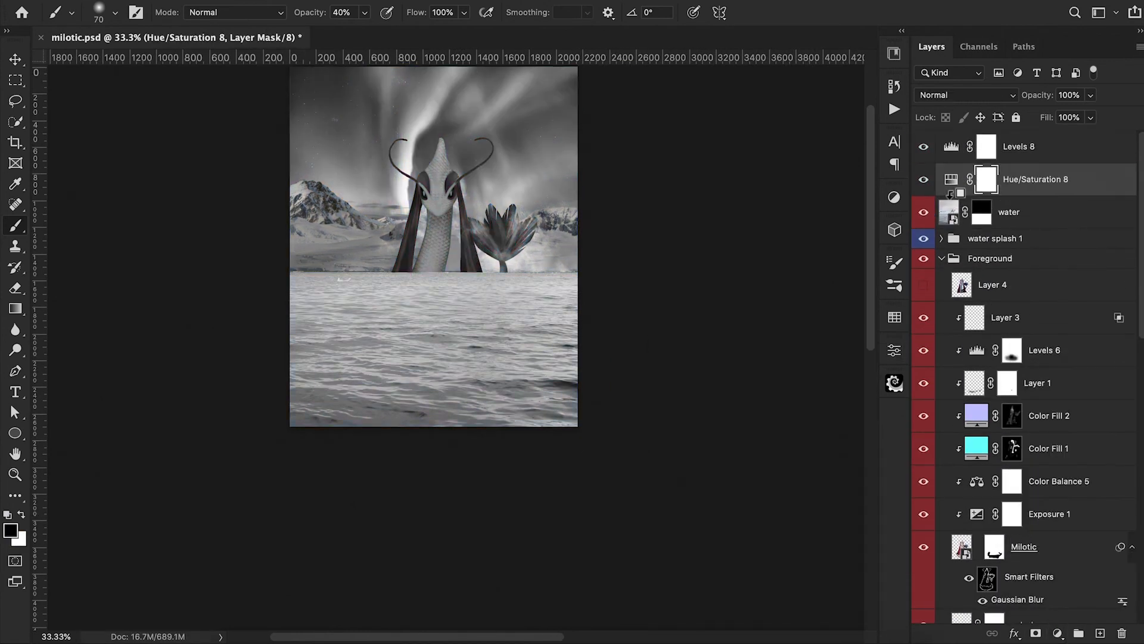
Clip both adjustments to the water layer and push Levels 8 to a strong black-and-white contrast.
{"action": "left_click", "coordinate": [960, 195], "text": "alt"}
{"action": "left_click", "coordinate": [960, 163], "text": "alt"}
{"action": "double_click", "coordinate": [963, 147]}
{"action": "left_click_drag", "start_coordinate": [684, 513], "coordinate": [744, 518]}
{"action": "left_click_drag", "start_coordinate": [856, 514], "coordinate": [836, 516]}
{"action": "left_click_drag", "start_coordinate": [795, 514], "coordinate": [804, 518]}
{"action": "left_click", "coordinate": [942, 258]}
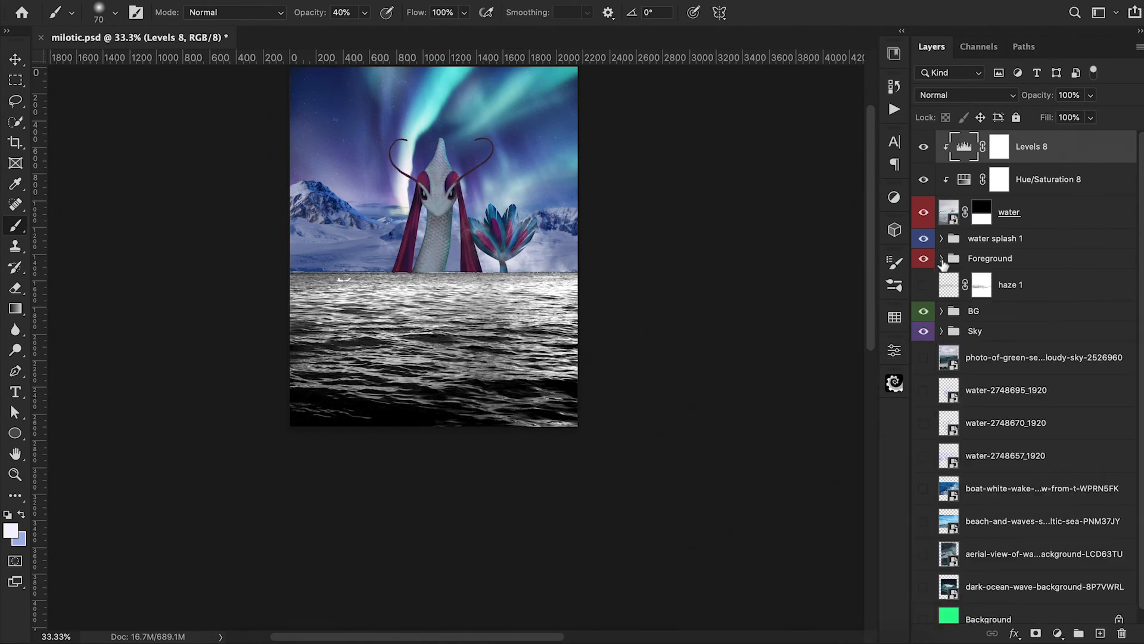
Group the unused water images as "water stock" and hide the groups beneath the water layer.
{"action": "key", "text": "super+g"}
{"action": "double_click", "coordinate": [980, 351]}
{"action": "type", "text": "water stock"}
{"action": "key", "text": "Return"}
{"action": "left_click_drag", "start_coordinate": [923, 351], "coordinate": [924, 243]}
Try to save the contrasted water image under the name "wave outline".
{"action": "left_click", "coordinate": [113, 2]}
{"action": "left_click", "coordinate": [288, 192]}
{"action": "type", "text": "wave outline"}
{"action": "left_click", "coordinate": [498, 362]}
{"action": "left_click", "coordinate": [477, 362]}
{"action": "left_click", "coordinate": [868, 561]}
Restore the visibility of the scene groups, the water layer and its two clipped adjustments.
{"action": "left_click_drag", "start_coordinate": [923, 147], "coordinate": [923, 213]}
{"action": "left_click_drag", "start_coordinate": [923, 238], "coordinate": [923, 333]}
{"action": "left_click", "coordinate": [941, 239]}
{"action": "left_click", "coordinate": [942, 239]}
{"action": "left_click", "coordinate": [924, 212]}
{"action": "right_click", "coordinate": [1039, 212]}
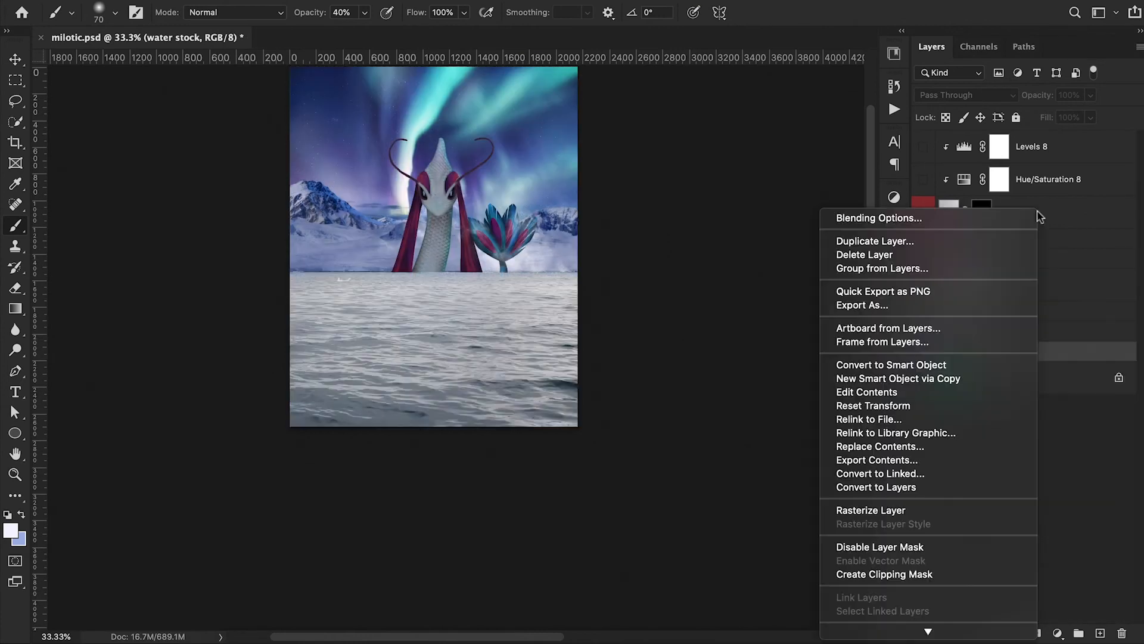
{"action": "left_click_drag", "start_coordinate": [923, 179], "coordinate": [924, 146]}
{"action": "left_click", "coordinate": [366, 1]}
{"action": "mouse_move", "coordinate": [325, 1]}
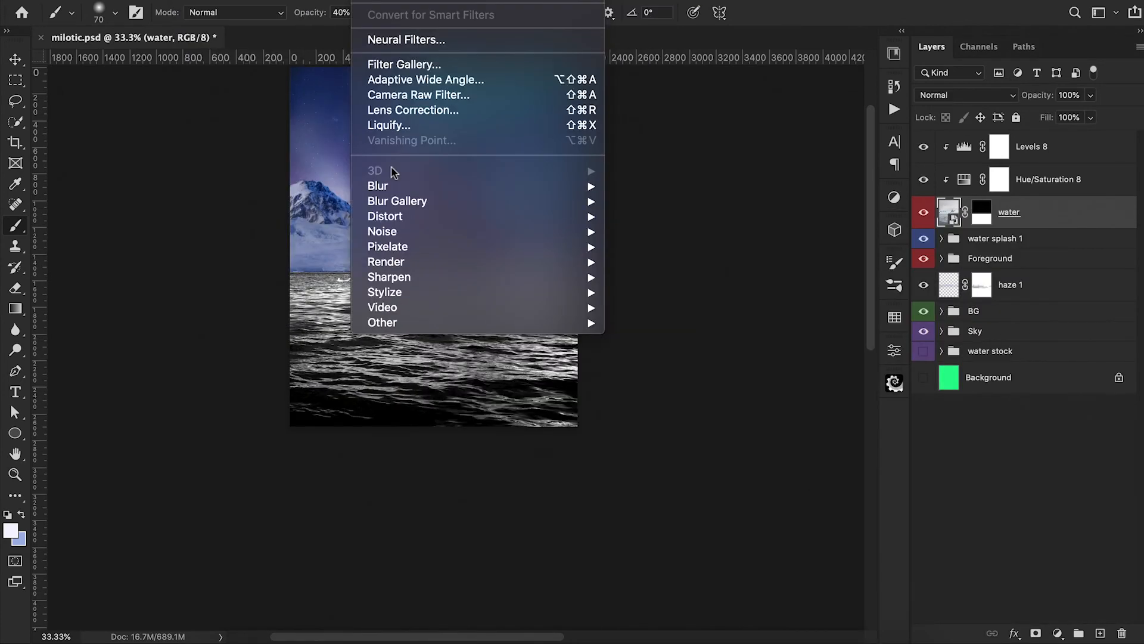
{"action": "right_click", "coordinate": [1018, 212]}
{"action": "scroll", "coordinate": [869, 392], "scroll_direction": "down", "scroll_amount": 10}
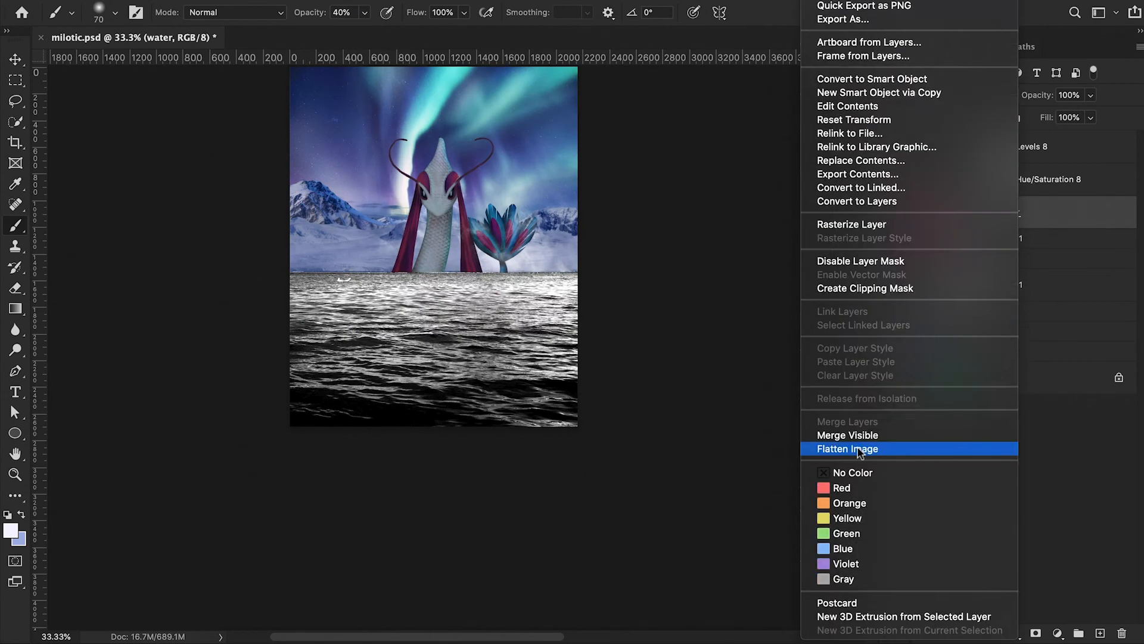
{"action": "left_click", "coordinate": [585, 1]}
{"action": "left_click", "coordinate": [971, 1]}
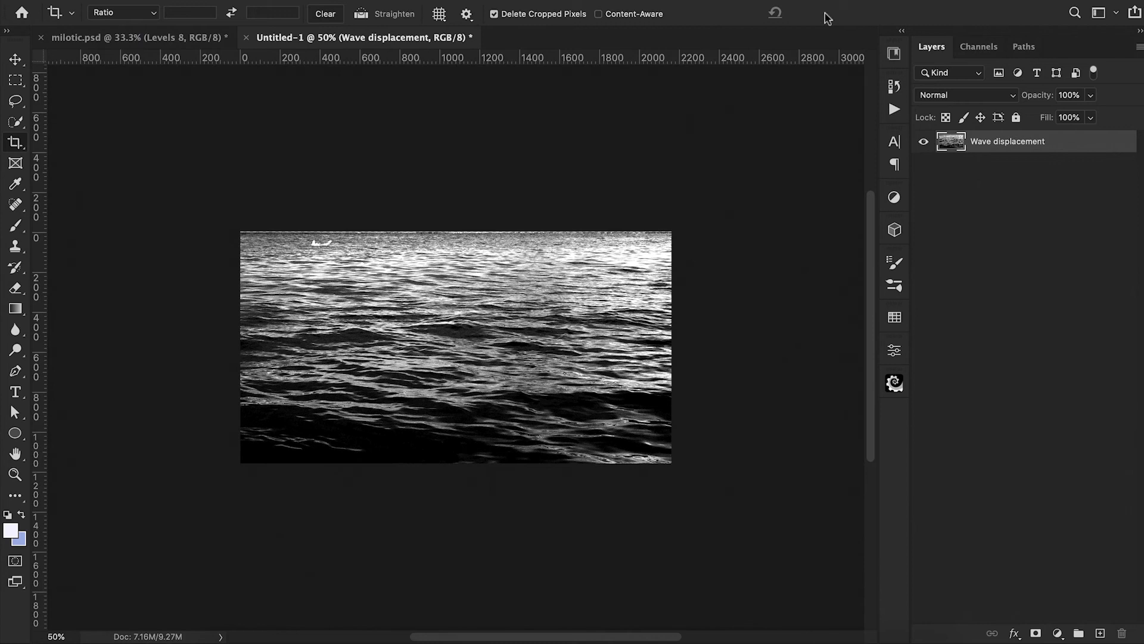
Save the cropped black-and-white wave image as wave displacement.psd.
{"action": "key", "text": "super+shift+s"}
{"action": "left_click", "coordinate": [864, 559]}
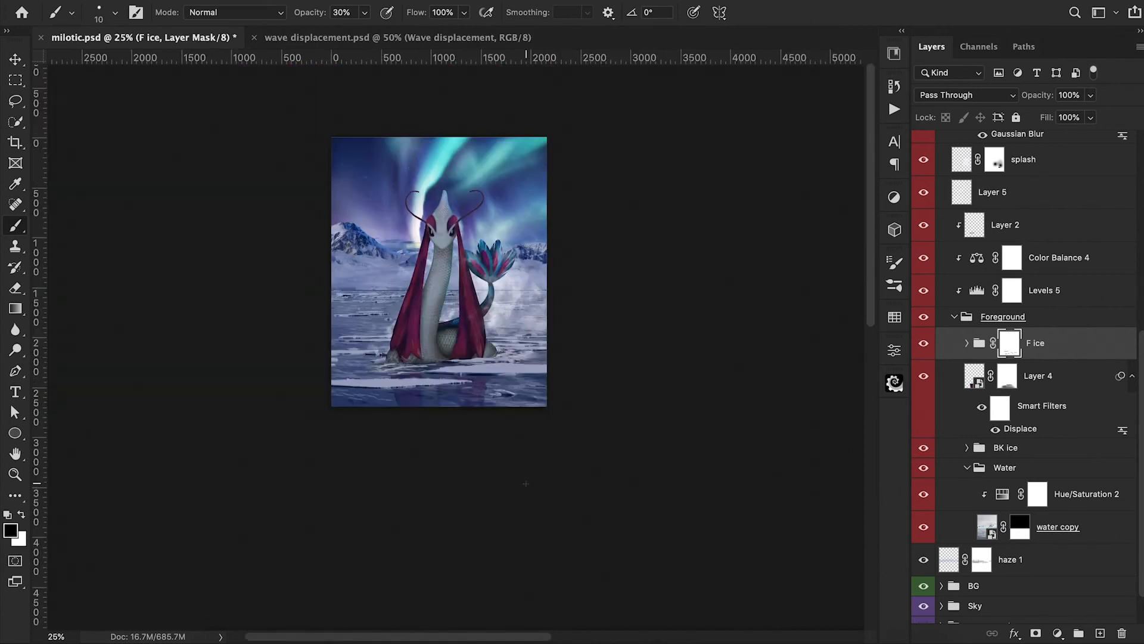
Rename the displaced Milotic smart object beneath the F ice group as "milotic reflection".
{"action": "type", "text": "milotic reflection"}
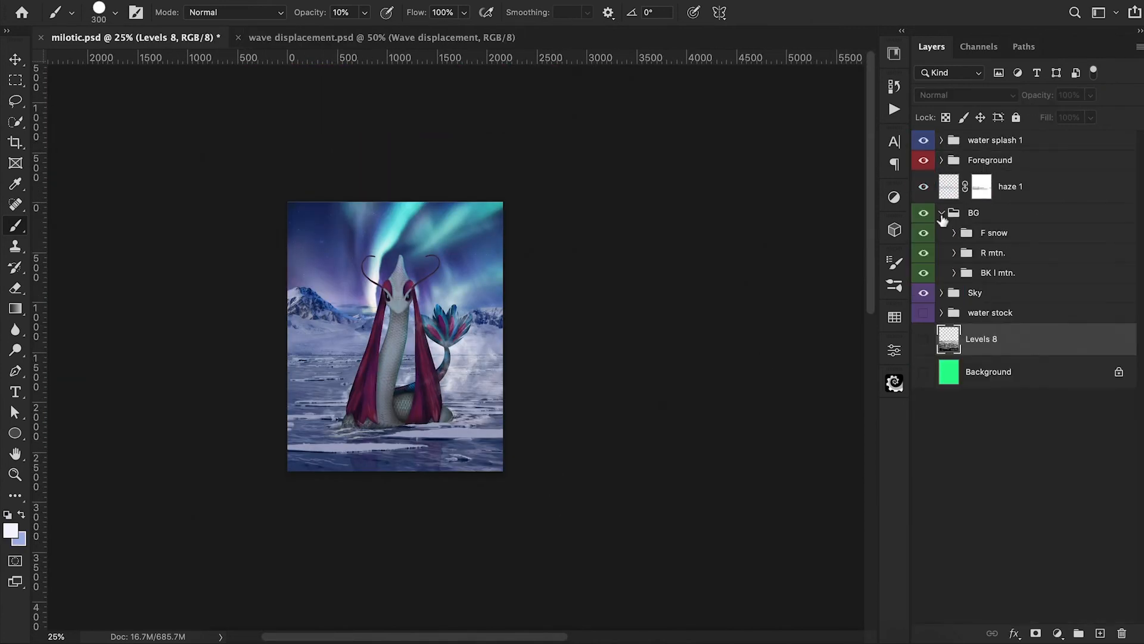
Isolate the BG group to capture its mountain band as a separate layer, and delete the group's layer mask.
{"action": "left_click", "coordinate": [923, 212], "text": "alt"}
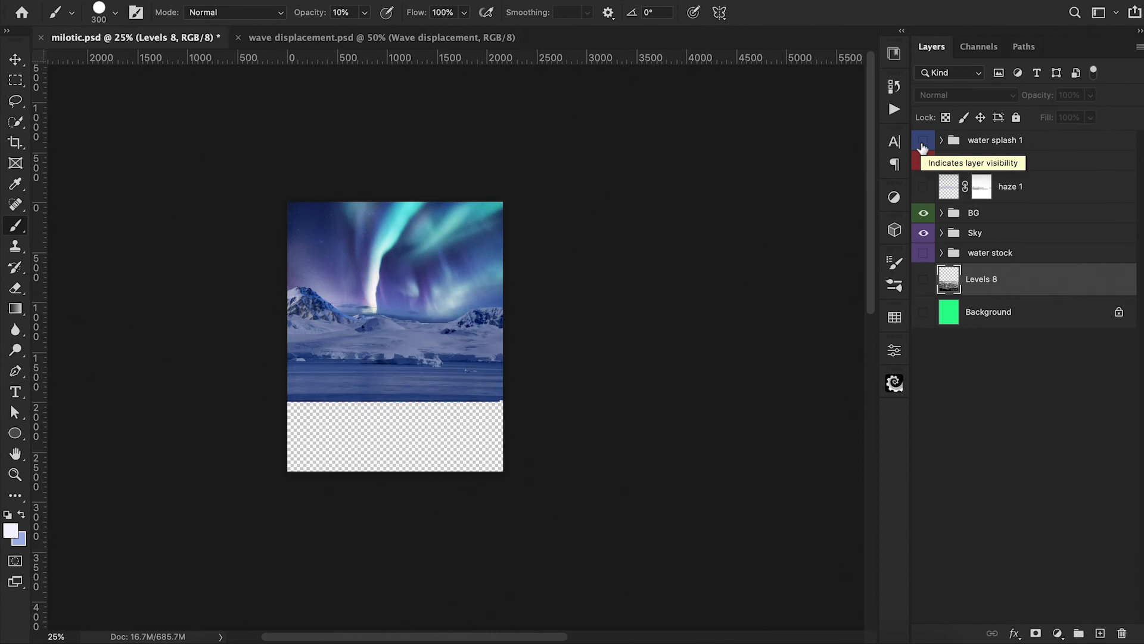
{"action": "left_click", "coordinate": [942, 213]}
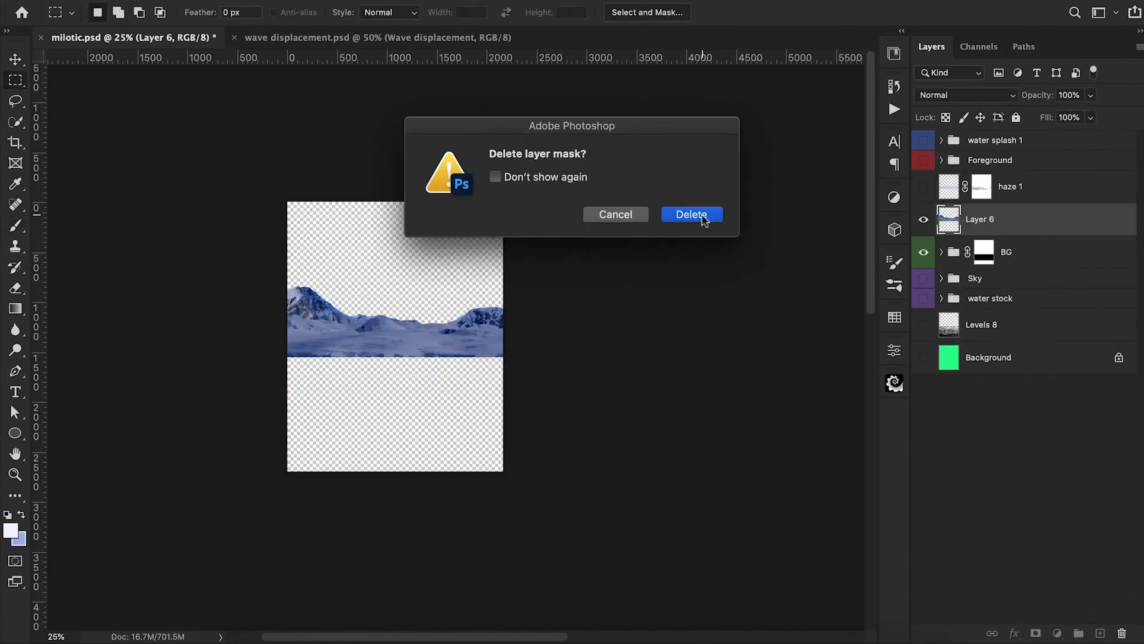
{"action": "left_click", "coordinate": [703, 215]}
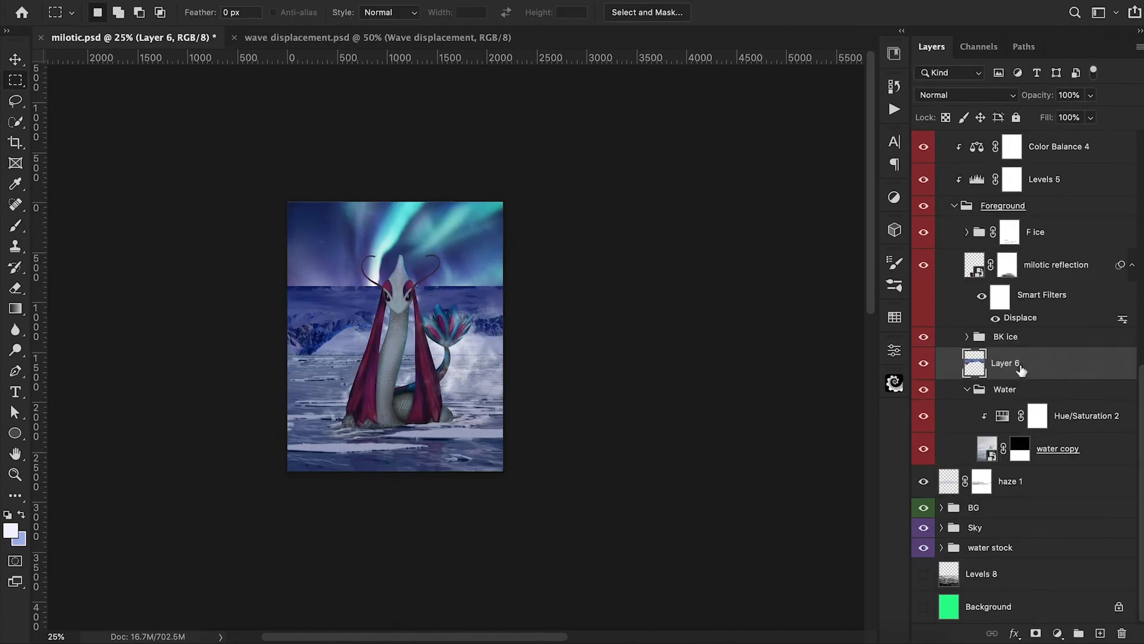
Flip the merged mountain layer vertically and place it below the horizon as a reflection above the Water group.
{"action": "key", "text": "ctrl+t"}
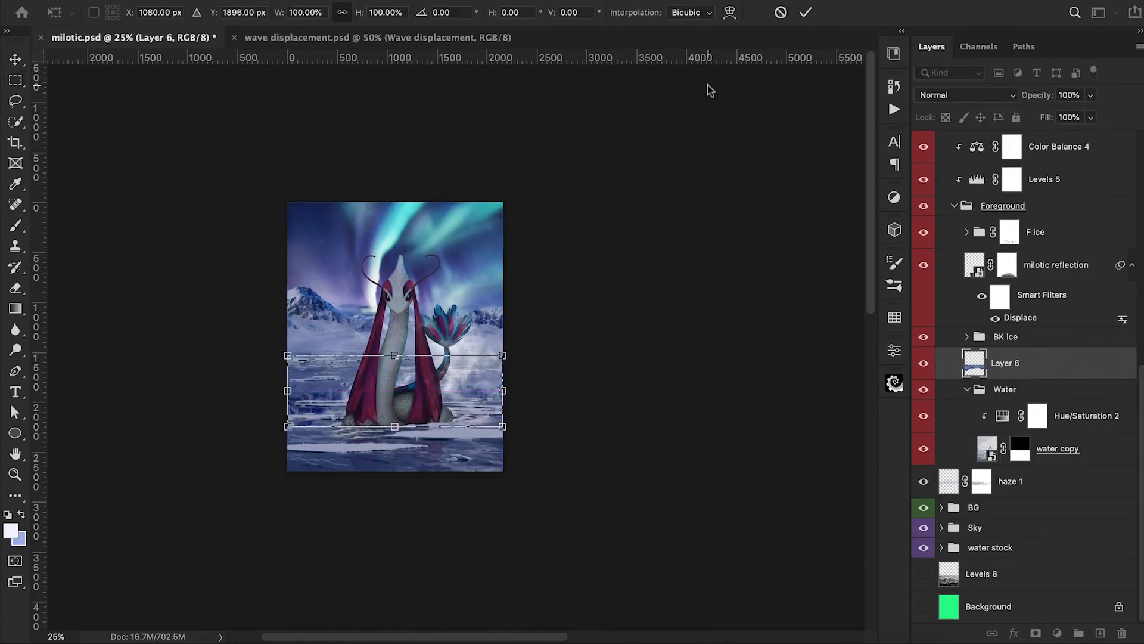
{"action": "key", "text": "Return"}
{"action": "scroll", "coordinate": [1009, 314], "scroll_direction": "up", "scroll_amount": 10}
{"action": "left_click", "coordinate": [941, 161]}
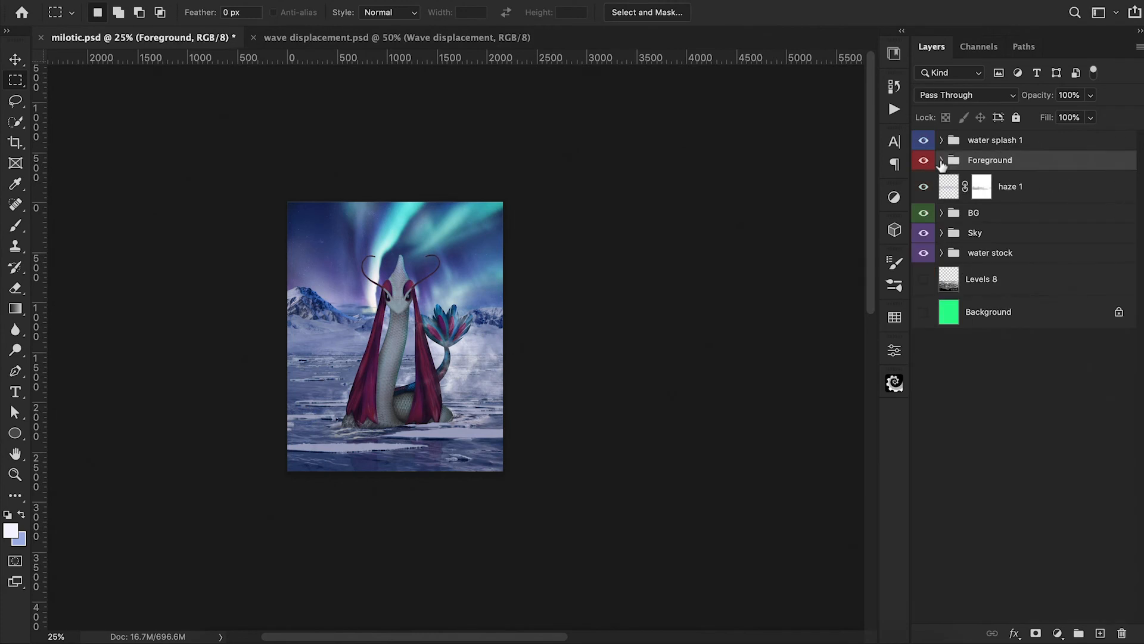
Try a clipped cyan color fill above Layer 2 in the Foreground group, changing its blend mode and colour.
{"action": "left_click", "coordinate": [942, 159]}
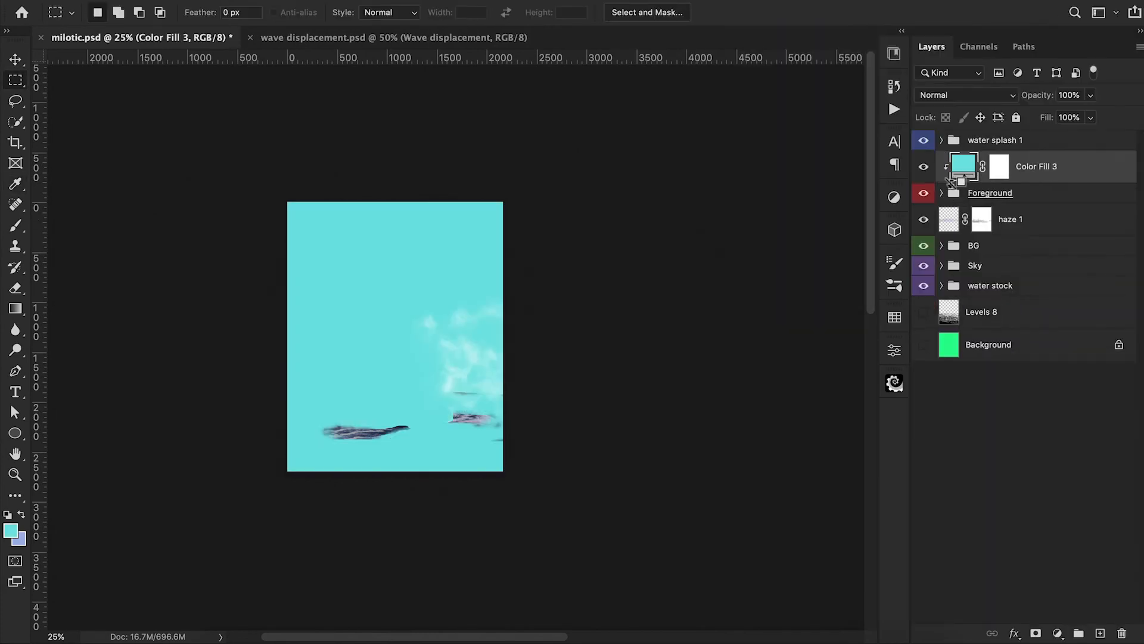
{"action": "left_click", "coordinate": [965, 95]}
{"action": "key", "text": "Escape"}
{"action": "left_click", "coordinate": [940, 191]}
{"action": "left_click_drag", "start_coordinate": [983, 187], "coordinate": [966, 441]}
{"action": "left_click", "coordinate": [965, 95]}
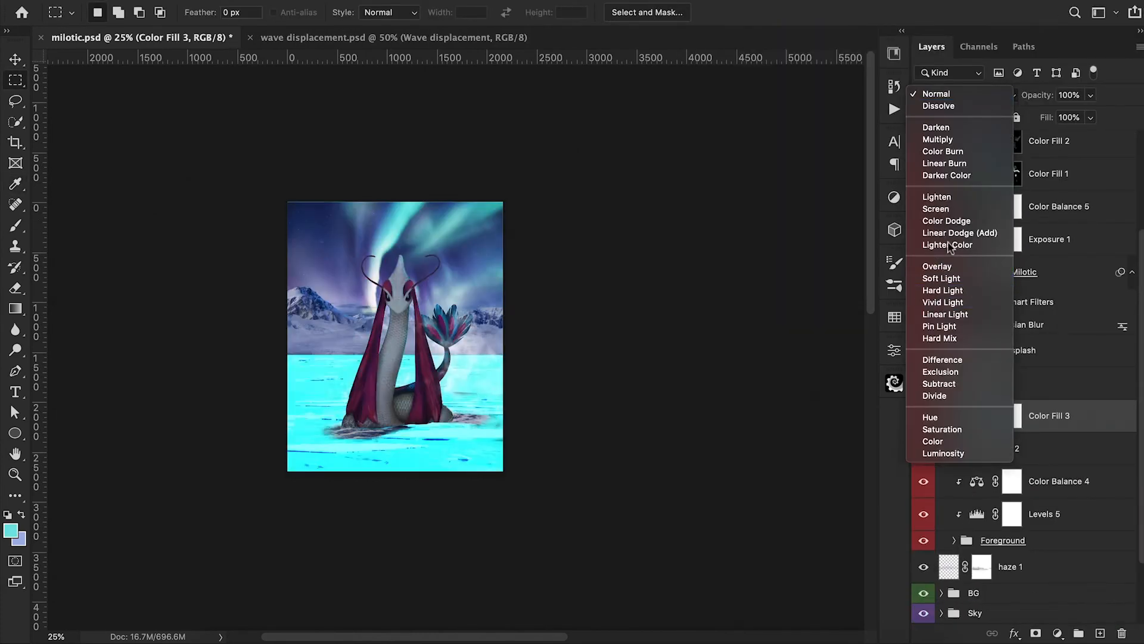
{"action": "left_click", "coordinate": [953, 136]}
{"action": "double_click", "coordinate": [976, 415]}
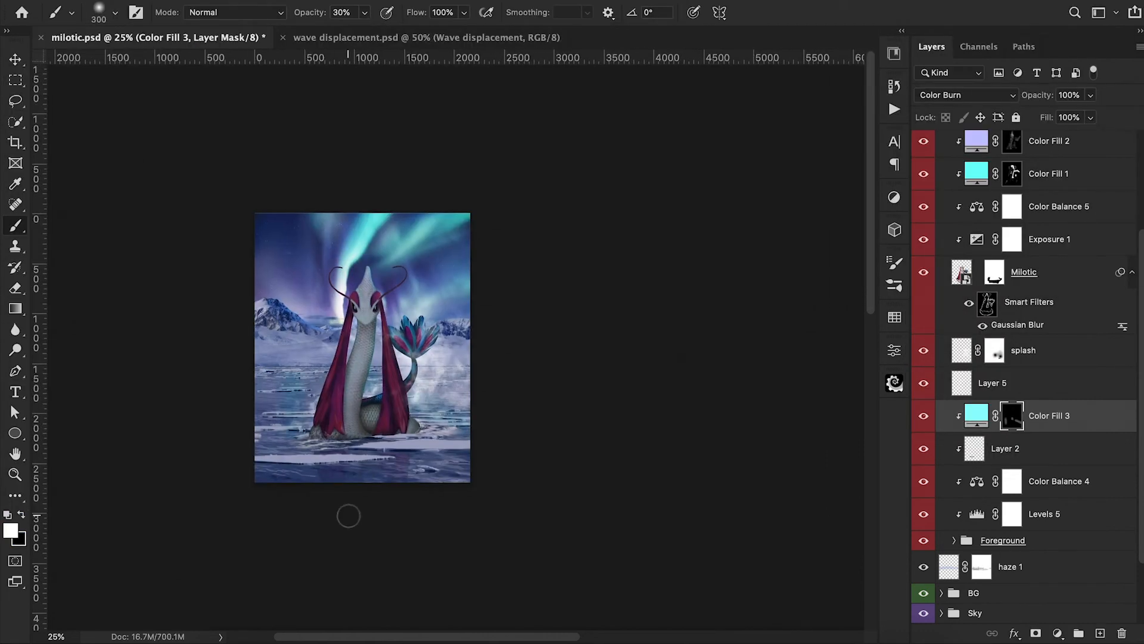
Delete Color Fill 3 and Layer 2 from the Foreground group.
{"action": "key", "text": "Delete"}
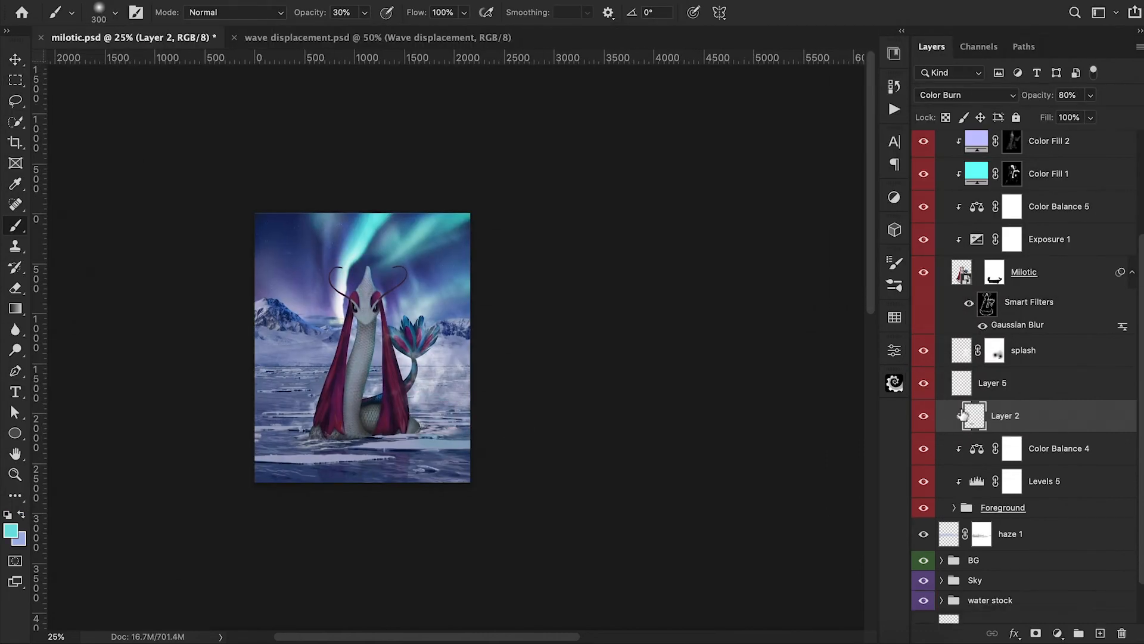
{"action": "key", "text": "Delete"}
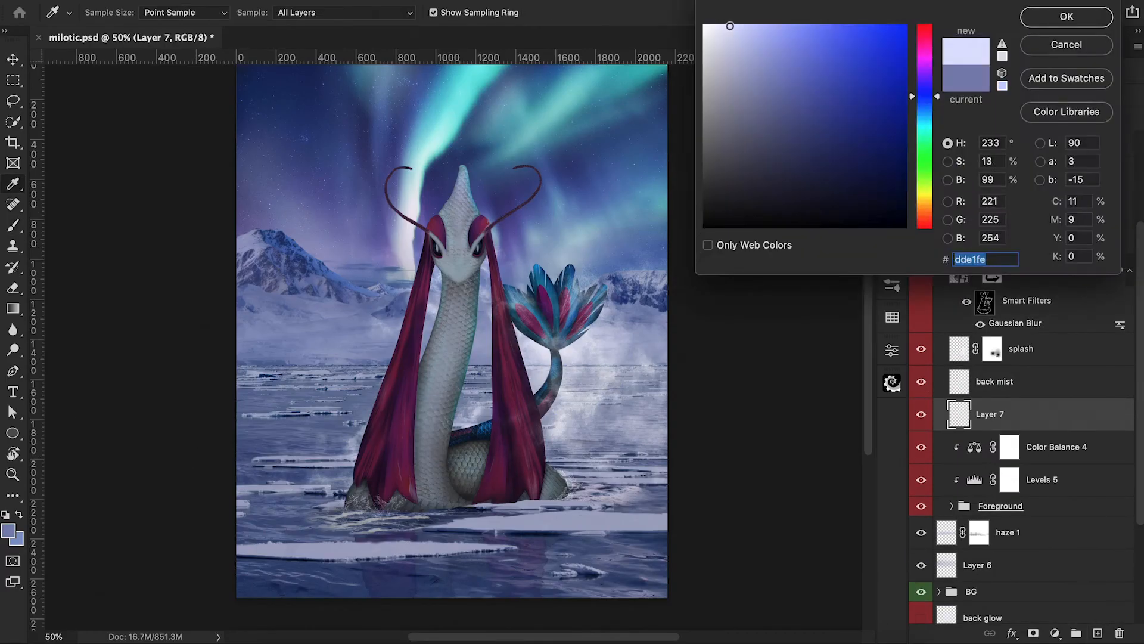
Paint a soft glow behind the Milotic on Layer 7 in pale lavender dde1fe.
{"action": "left_click", "coordinate": [1077, 16]}
{"action": "left_click_drag", "start_coordinate": [477, 203], "coordinate": [439, 410]}
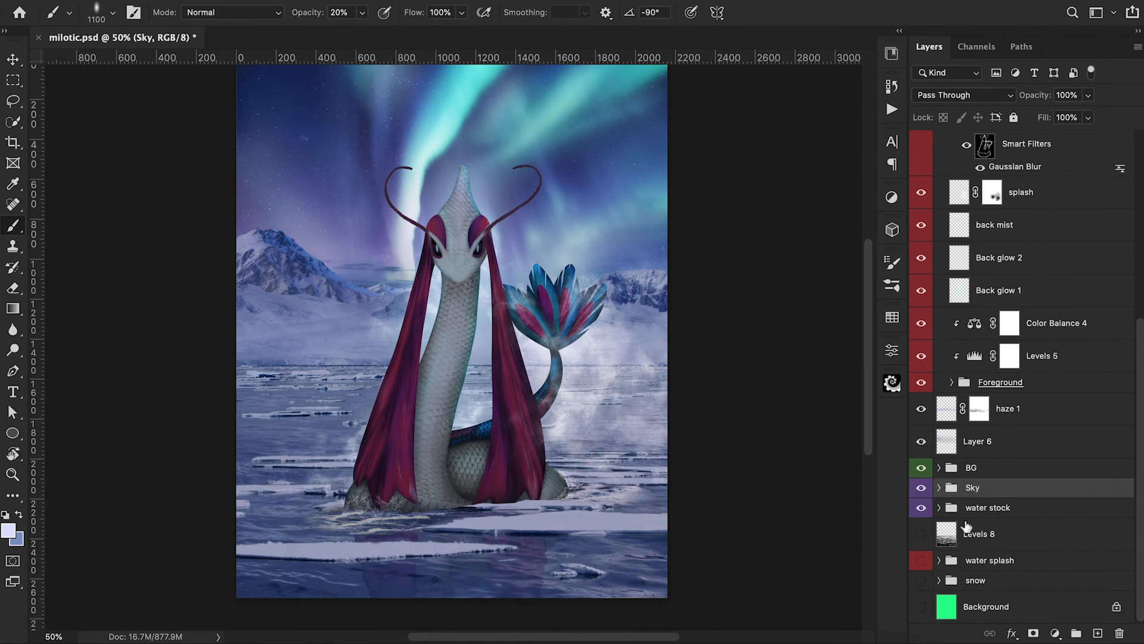
Show the water splash group and move it into the Foreground group directly below the Milotic layer.
{"action": "left_click", "coordinate": [921, 560]}
{"action": "left_click", "coordinate": [939, 561]}
{"action": "left_click", "coordinate": [938, 495]}
{"action": "left_click_drag", "start_coordinate": [1001, 560], "coordinate": [989, 306]}
{"action": "scroll", "coordinate": [1037, 417], "scroll_direction": "up", "scroll_amount": 5}
{"action": "left_click_drag", "start_coordinate": [1087, 592], "coordinate": [1013, 496]}
{"action": "left_click", "coordinate": [952, 488]}
Apply a Gaussian Blur with a 1.6-pixel radius to the water-2748695_1920 copy layer in the water splash group.
{"action": "double_click", "coordinate": [987, 516]}
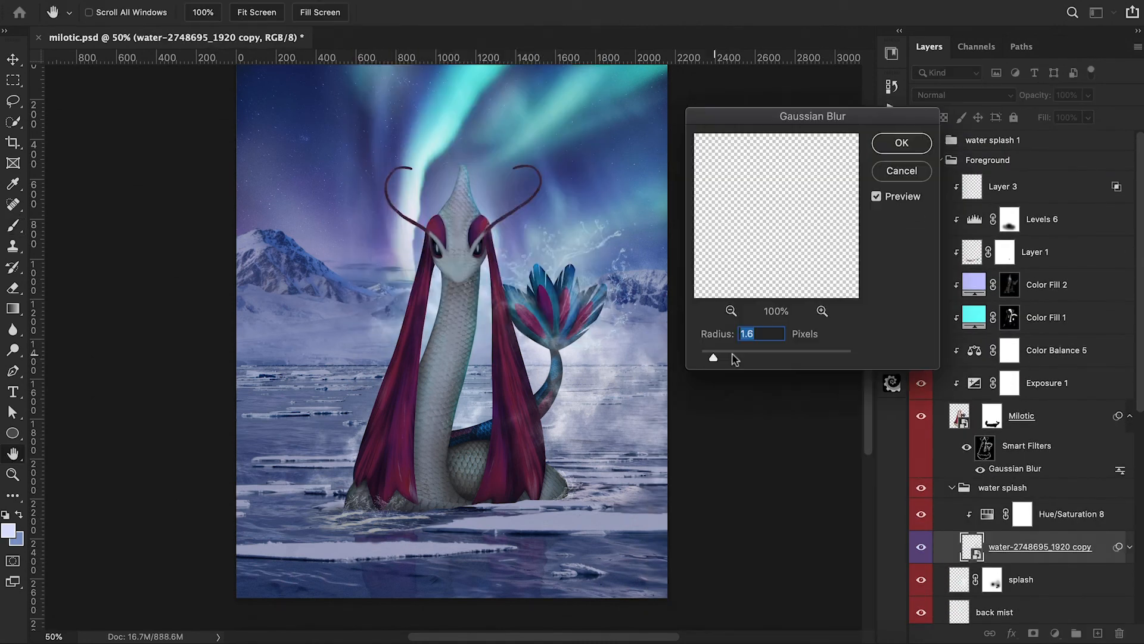
{"action": "key", "text": "Return"}
{"action": "scroll", "coordinate": [1013, 417], "scroll_direction": "down", "scroll_amount": 1}
{"action": "double_click", "coordinate": [1015, 424]}
{"action": "left_click_drag", "start_coordinate": [1037, 102], "coordinate": [1018, 107]}
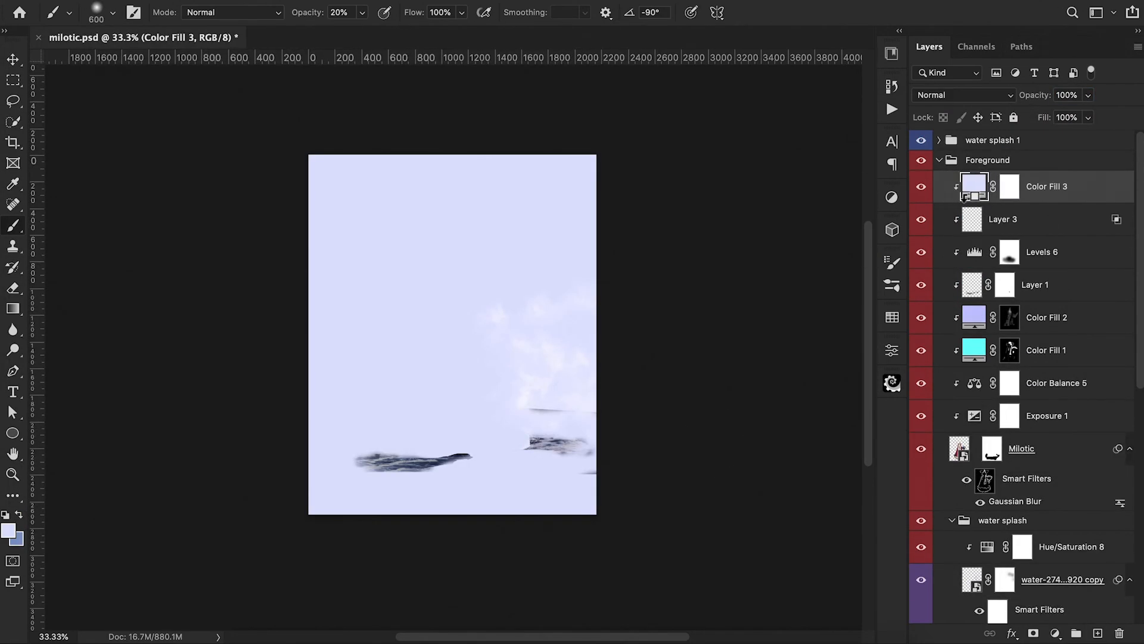
Set the clipped pale lavender Color Fill 3 to Linear Burn at 51% opacity and mask it off parts of the Milotic.
{"action": "left_click", "coordinate": [962, 95]}
{"action": "left_click", "coordinate": [950, 163]}
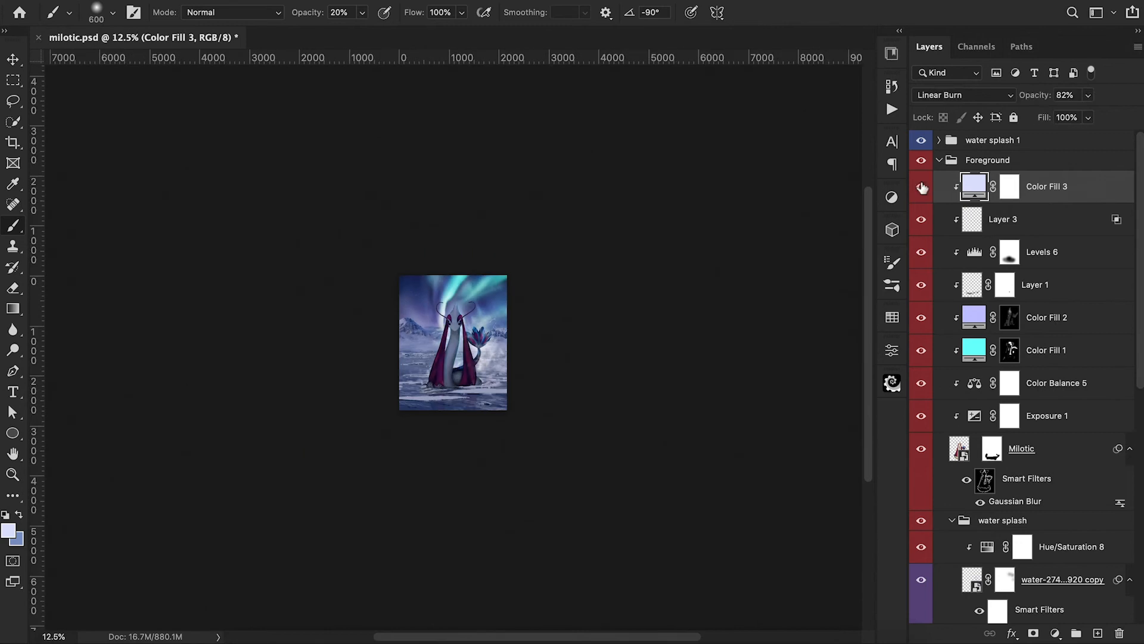
{"action": "left_click", "coordinate": [920, 188]}
{"action": "key", "text": "super+equal"}
{"action": "key", "text": "super+equal"}
{"action": "key", "text": "super+equal"}
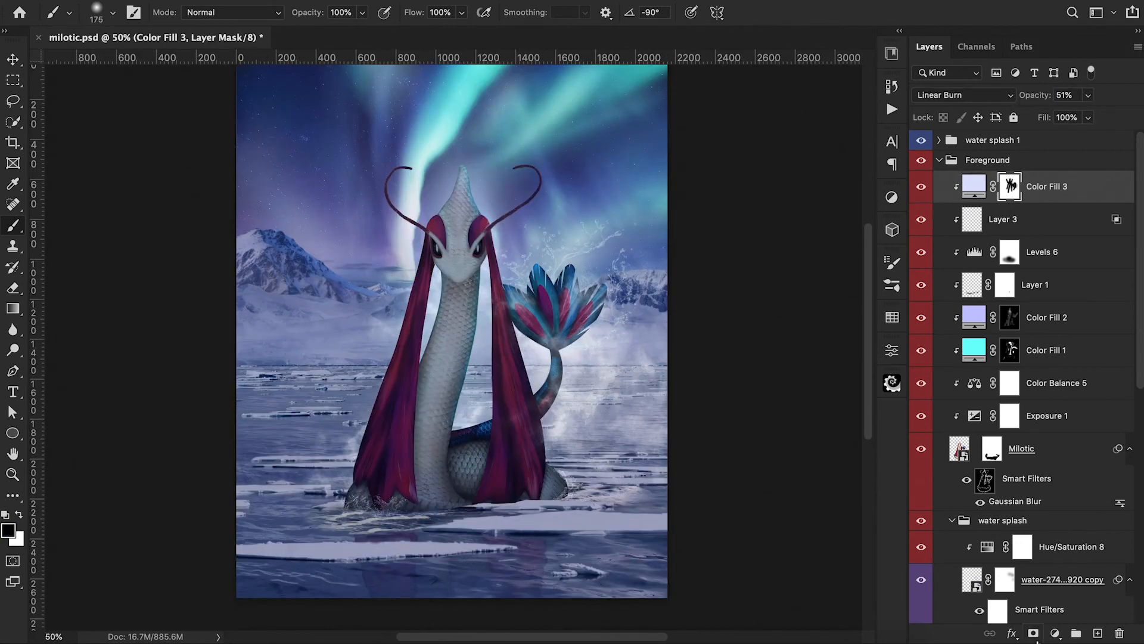
Add a clipped Layer 7 above Color Fill 3, paint pale cyan highlights on the Milotic, and refine them with a layer mask.
{"action": "key", "text": "super+shift+alt+n"}
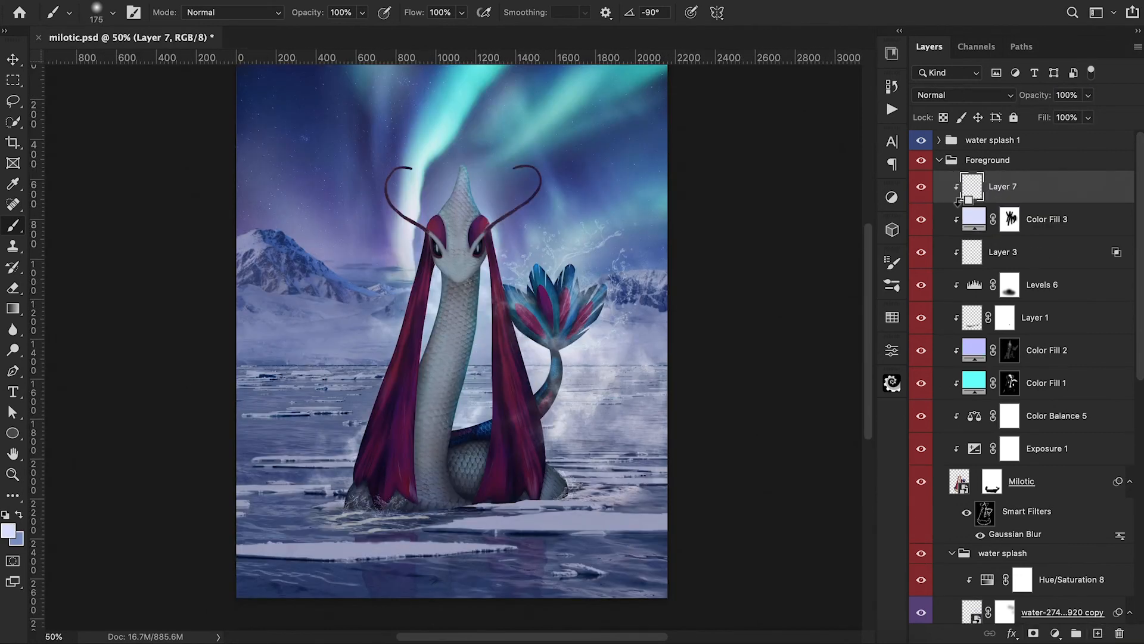
{"action": "left_click", "coordinate": [14, 102]}
{"action": "key", "text": "super+d"}
{"action": "left_click", "coordinate": [920, 187]}
{"action": "left_click", "coordinate": [921, 187]}
{"action": "key", "text": "super+equal"}
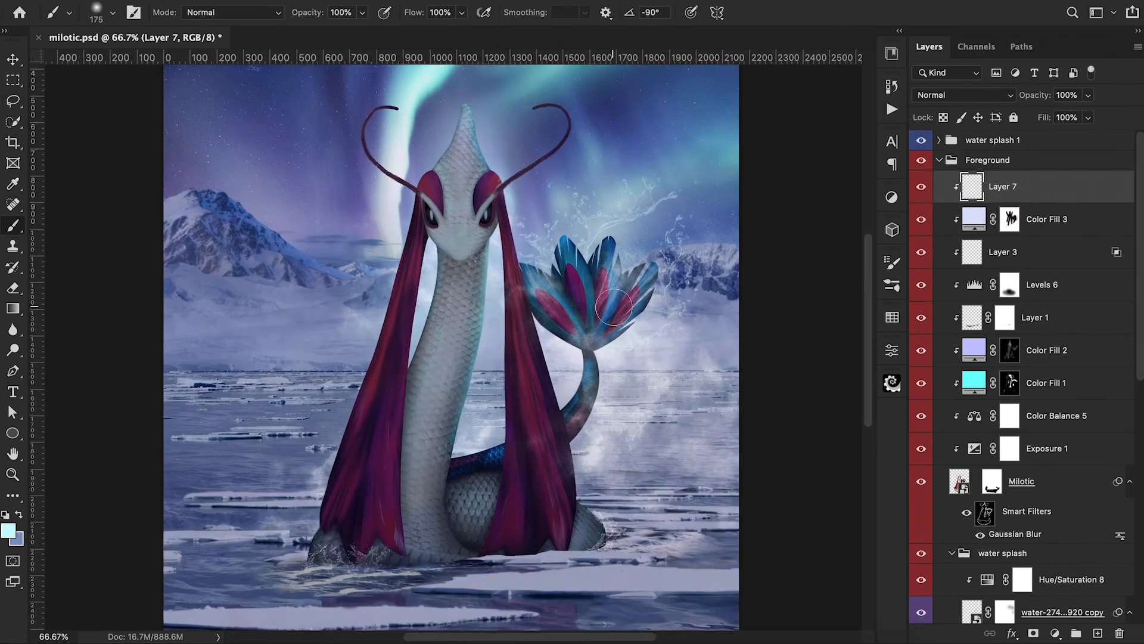
{"action": "scroll", "coordinate": [526, 251], "scroll_direction": "up", "scroll_amount": 3}
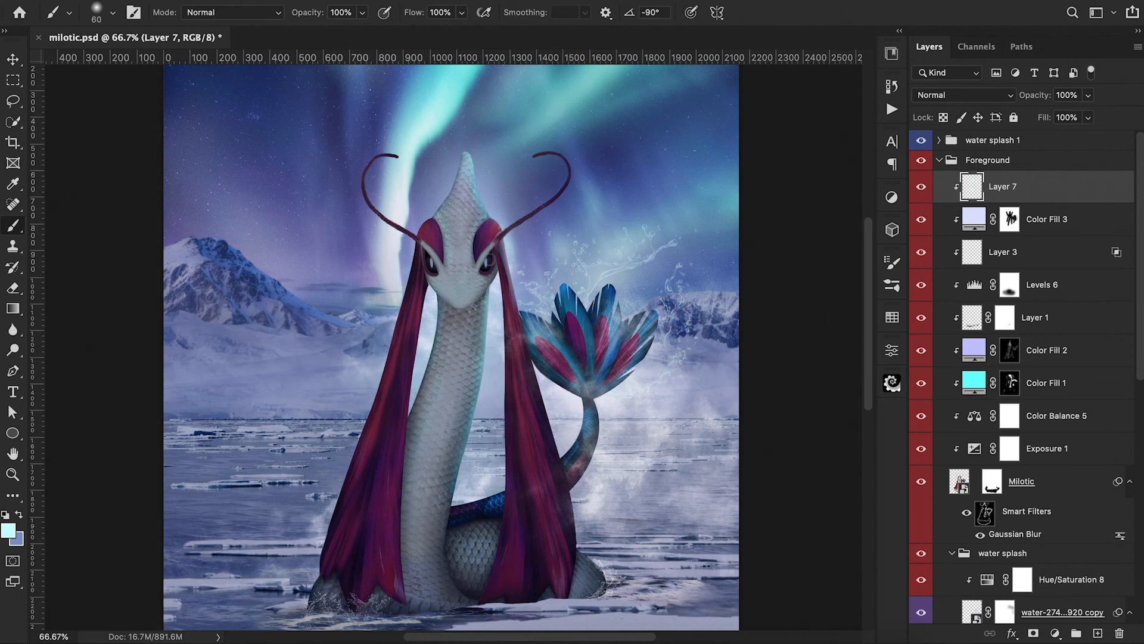
{"action": "scroll", "coordinate": [560, 296], "scroll_direction": "down", "scroll_amount": 3}
{"action": "scroll", "coordinate": [868, 214], "scroll_direction": "up", "scroll_amount": 4}
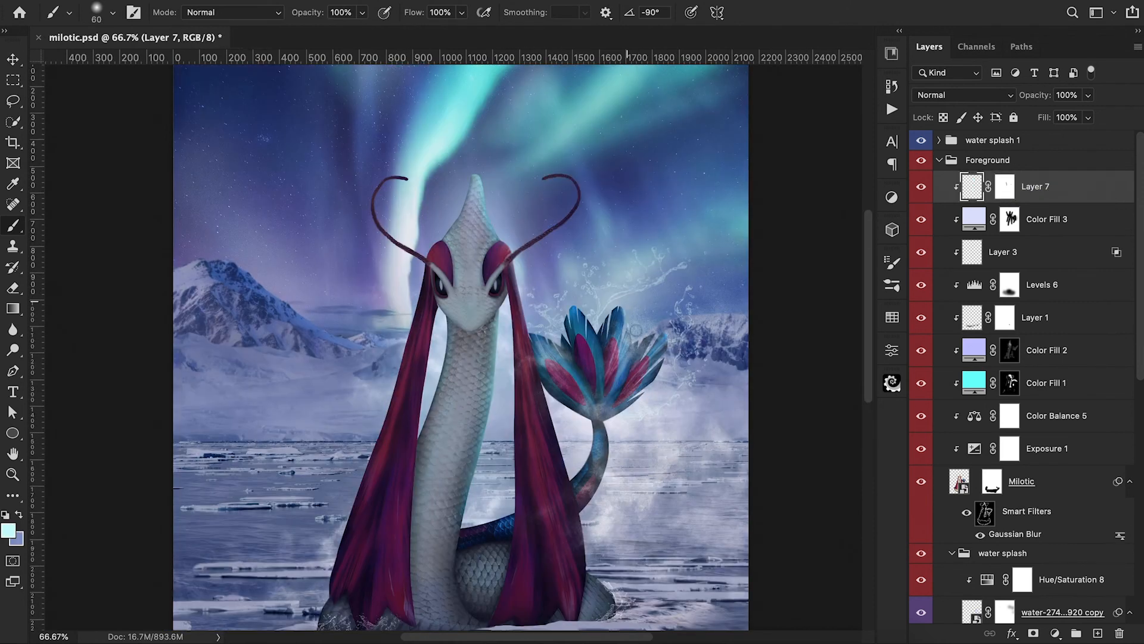
Add a layer beneath the Milotic layer, paint a near-white edge glow on it, and rename it Rim glow.
{"action": "key", "text": "super+minus"}
{"action": "key", "text": "alt+shift+super+n"}
{"action": "left_click_drag", "start_coordinate": [991, 198], "coordinate": [991, 573]}
{"action": "left_click", "coordinate": [8, 530]}
{"action": "left_click", "coordinate": [707, 28]}
{"action": "left_click", "coordinate": [1065, 16]}
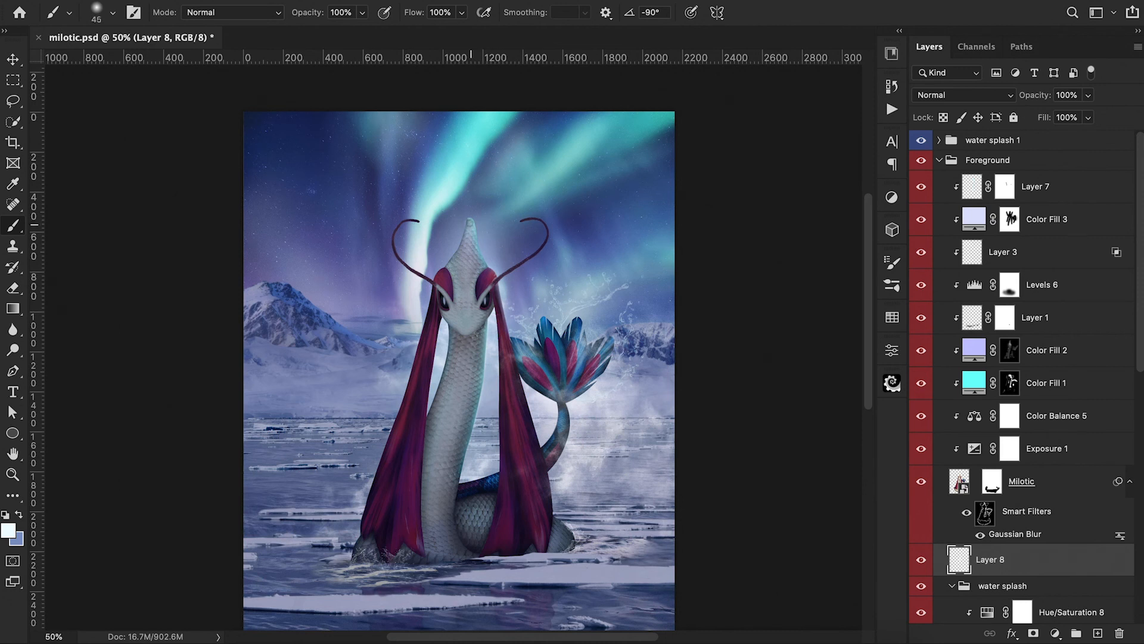
{"action": "key", "text": "super+minus"}
{"action": "double_click", "coordinate": [990, 559]}
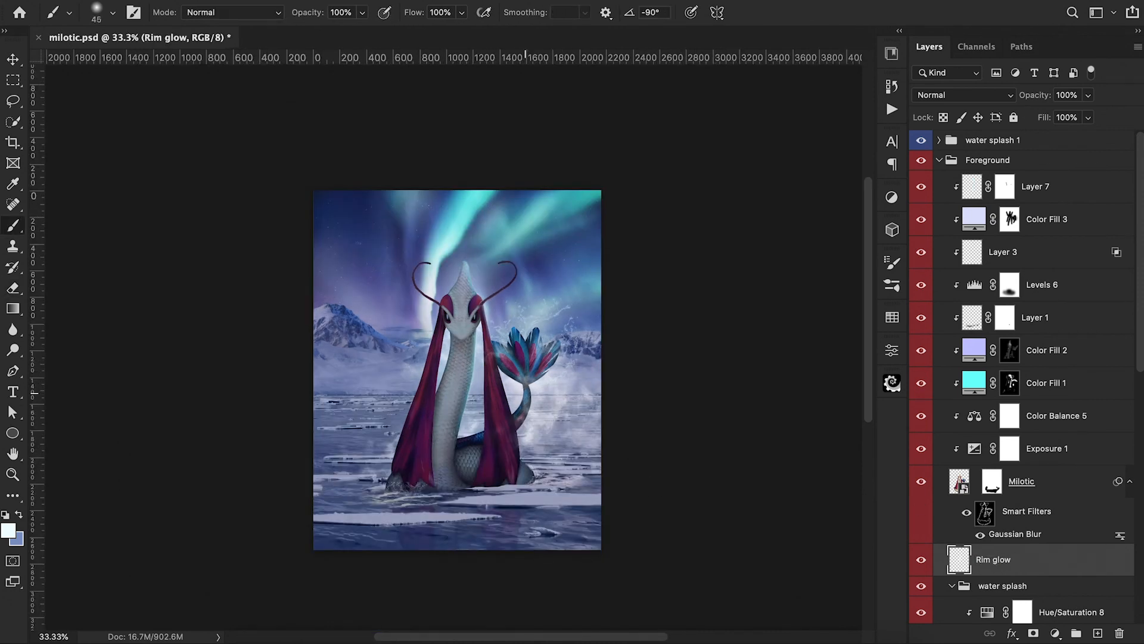
Add a clipped Layer 8 with a mask above Layer 7, paint on the Milotic's body, and blend it with Lighten.
{"action": "key", "text": "super+plus"}
{"action": "key", "text": "super+plus"}
{"action": "left_click", "coordinate": [975, 165]}
{"action": "key", "text": "alt+shift+super+n"}
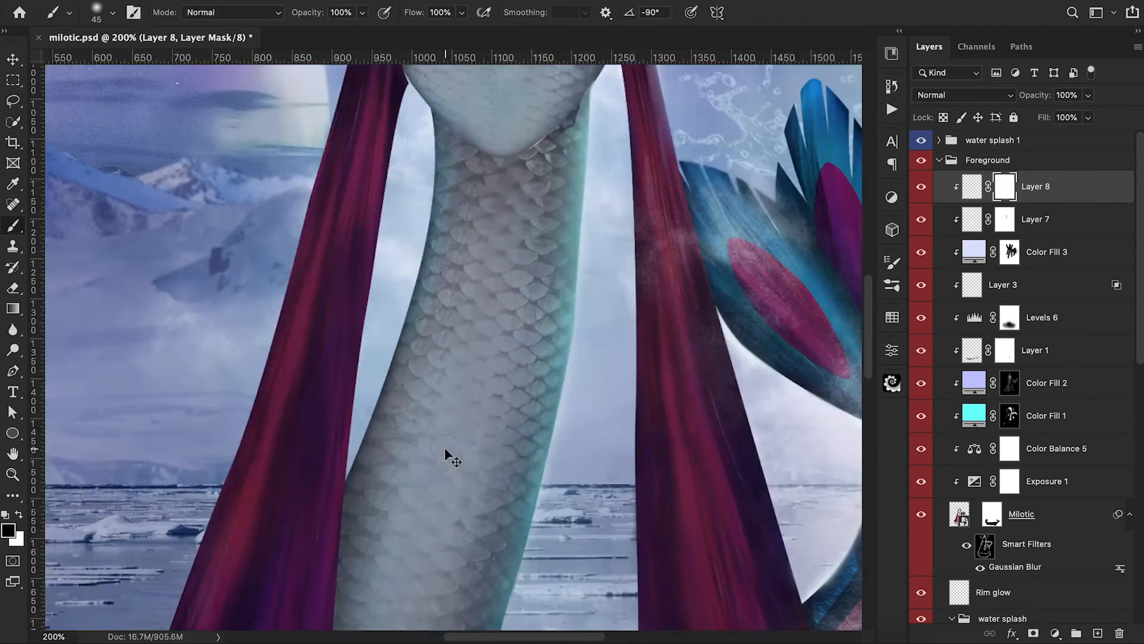
{"action": "scroll", "coordinate": [447, 455], "scroll_direction": "down", "scroll_amount": 5}
{"action": "left_click", "coordinate": [960, 95]}
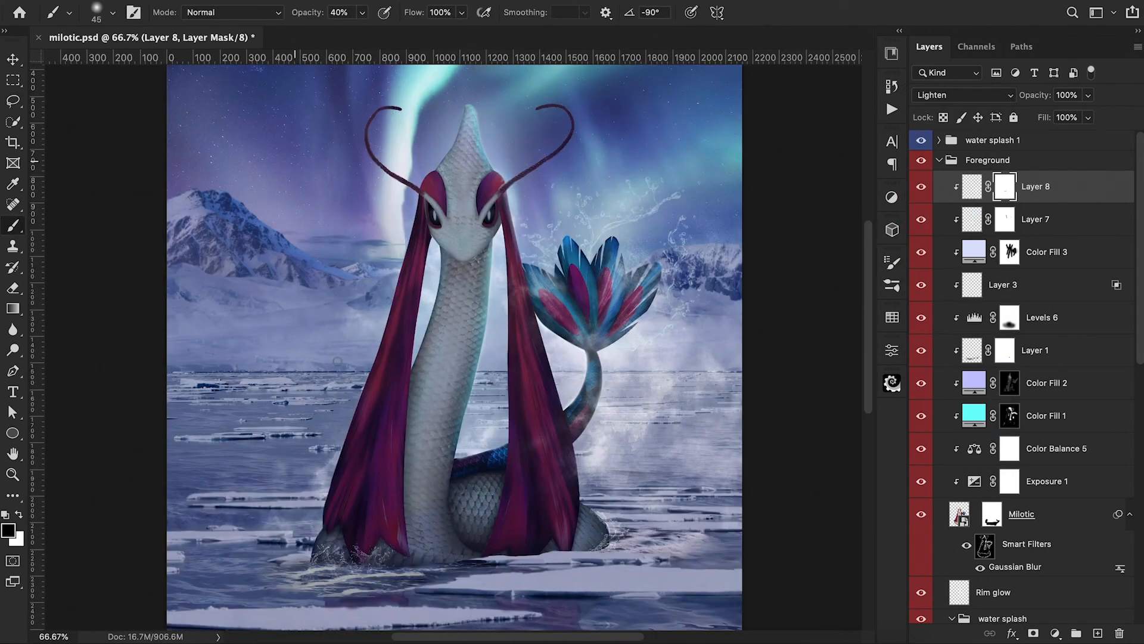
Paint lavender light over the Milotic on Layer 9 with a 20% opacity brush and set the layer to Overlay.
{"action": "left_click", "coordinate": [9, 530]}
{"action": "left_click", "coordinate": [1067, 12]}
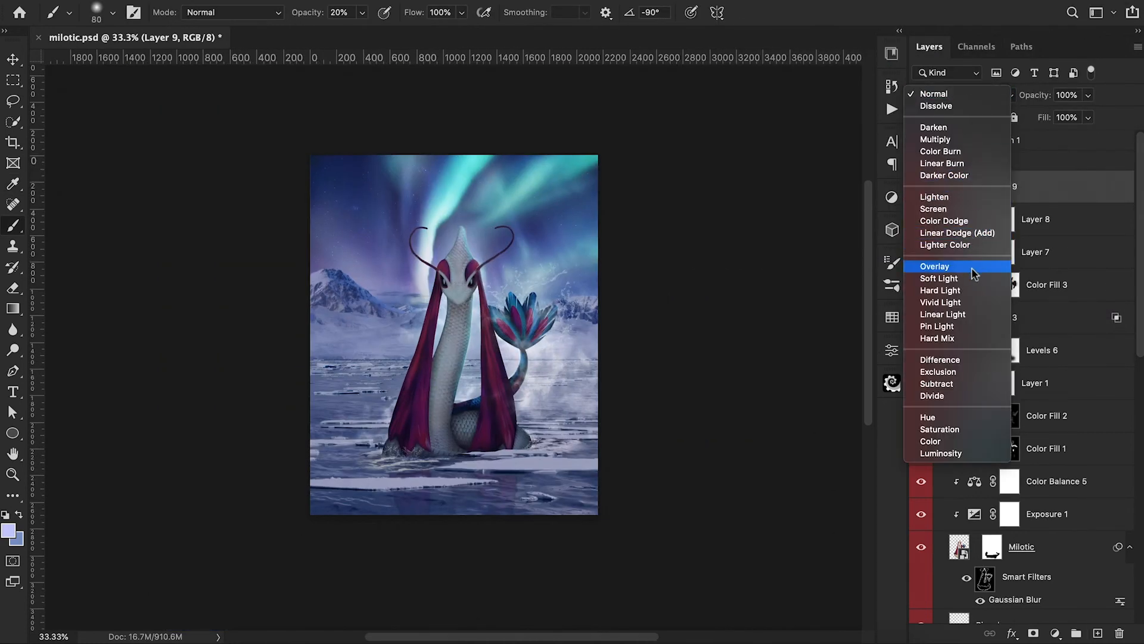
{"action": "left_click", "coordinate": [934, 267]}
{"action": "scroll", "coordinate": [657, 393], "scroll_direction": "up", "scroll_amount": 2}
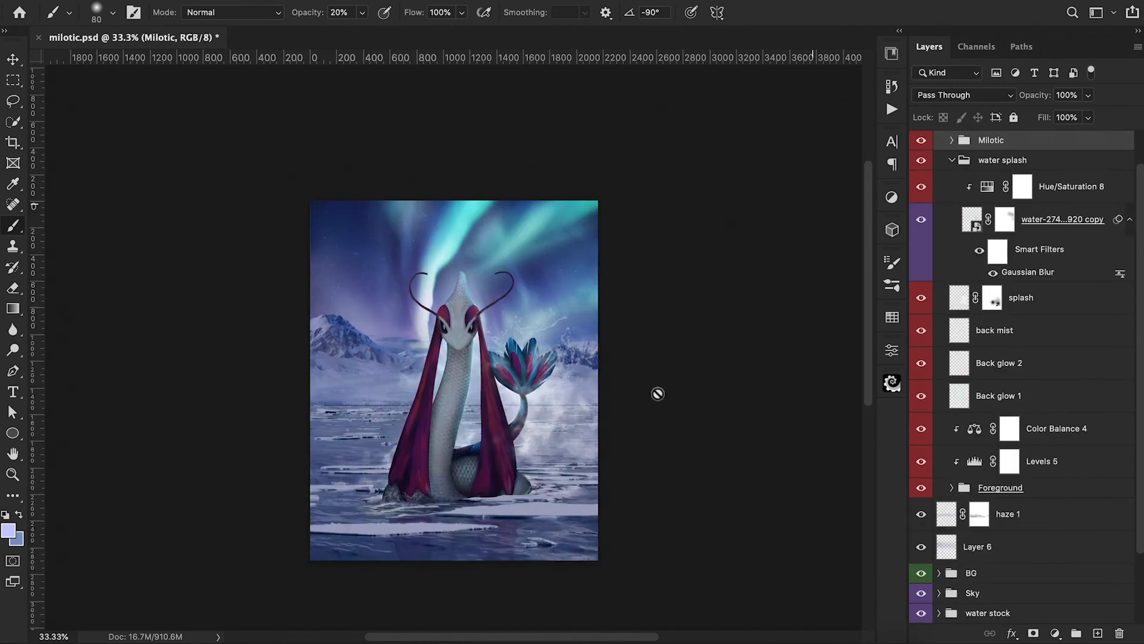
Try darkening the Water group with an Exposure adjustment of -2.46, and delete the adjustment layer.
{"action": "left_click", "coordinate": [952, 487]}
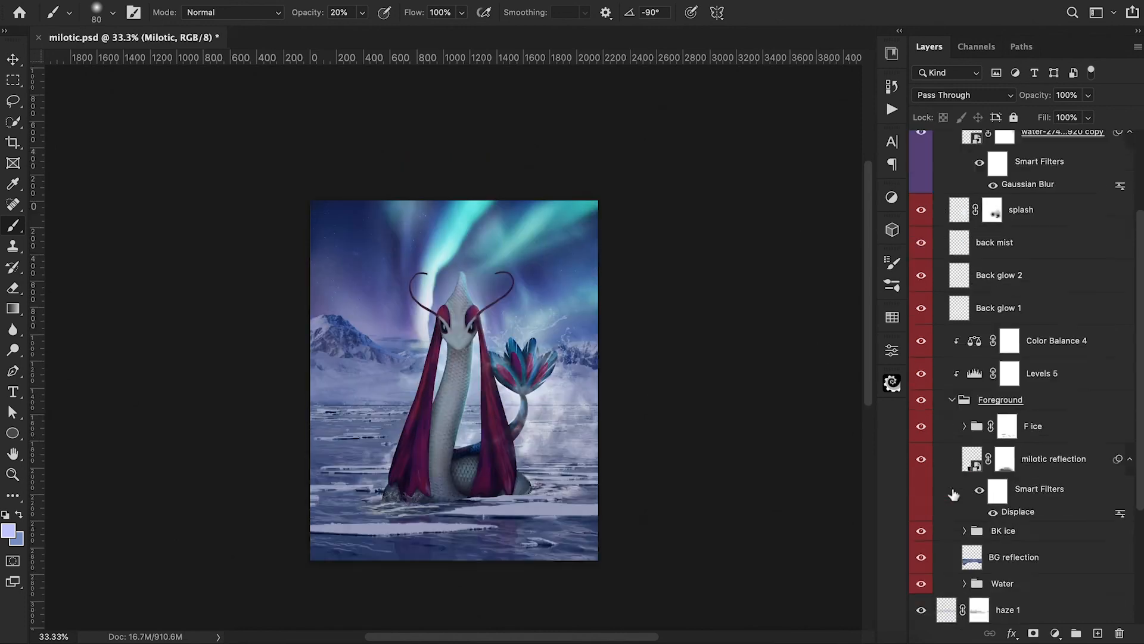
{"action": "left_click_drag", "start_coordinate": [755, 430], "coordinate": [721, 437]}
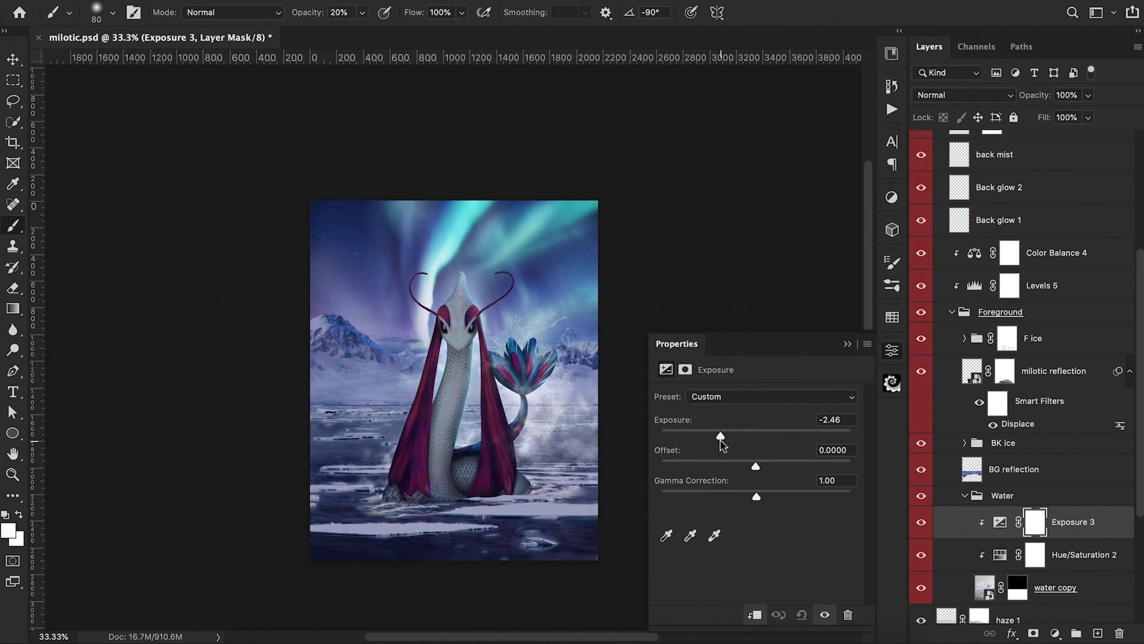
{"action": "key", "text": "Delete"}
{"action": "key", "text": "Delete"}
{"action": "left_click", "coordinate": [952, 312]}
Add a clipped Multiply layer above Color Balance 4 and sample a dark blue from the foreground water.
{"action": "left_click", "coordinate": [1057, 343]}
{"action": "left_click", "coordinate": [1098, 633]}
{"action": "left_click", "coordinate": [958, 360], "text": "alt"}
{"action": "left_click", "coordinate": [334, 556], "text": "alt"}
{"action": "left_click", "coordinate": [964, 95]}
{"action": "left_click", "coordinate": [985, 138]}
Darken the foreground water on Layer 10 with a soft 600-pixel brush at 10% opacity.
{"action": "key", "text": "bracketright"}
{"action": "key", "text": "bracketright"}
{"action": "key", "text": "bracketright"}
{"action": "key", "text": "bracketright"}
{"action": "key", "text": "bracketright"}
{"action": "key", "text": "1"}
{"action": "key", "text": "bracketright"}
{"action": "key", "text": "bracketright"}
{"action": "key", "text": "bracketright"}
{"action": "key", "text": "bracketright"}
{"action": "key", "text": "bracketright"}
{"action": "key", "text": "bracketright"}
{"action": "left_click_drag", "start_coordinate": [431, 501], "coordinate": [513, 533]}
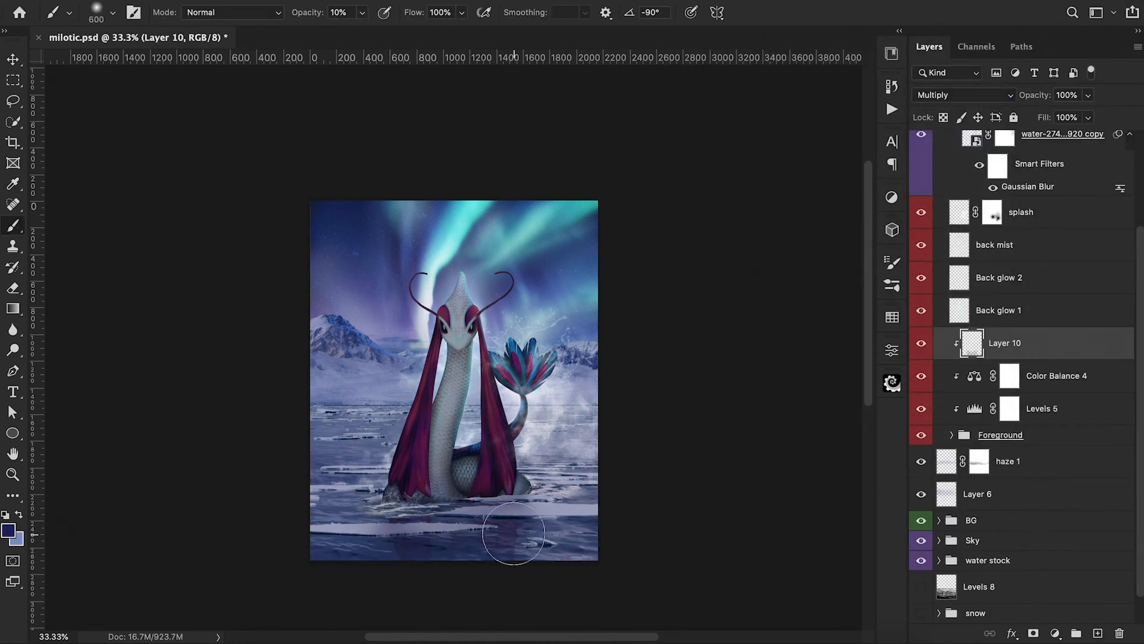
Compare the image with and without Layer 10 and change the layer's blend mode to Soft Light.
{"action": "left_click", "coordinate": [921, 343]}
{"action": "left_click", "coordinate": [922, 344]}
{"action": "key", "text": "super+minus"}
{"action": "key", "text": "super+minus"}
{"action": "left_click", "coordinate": [963, 95]}
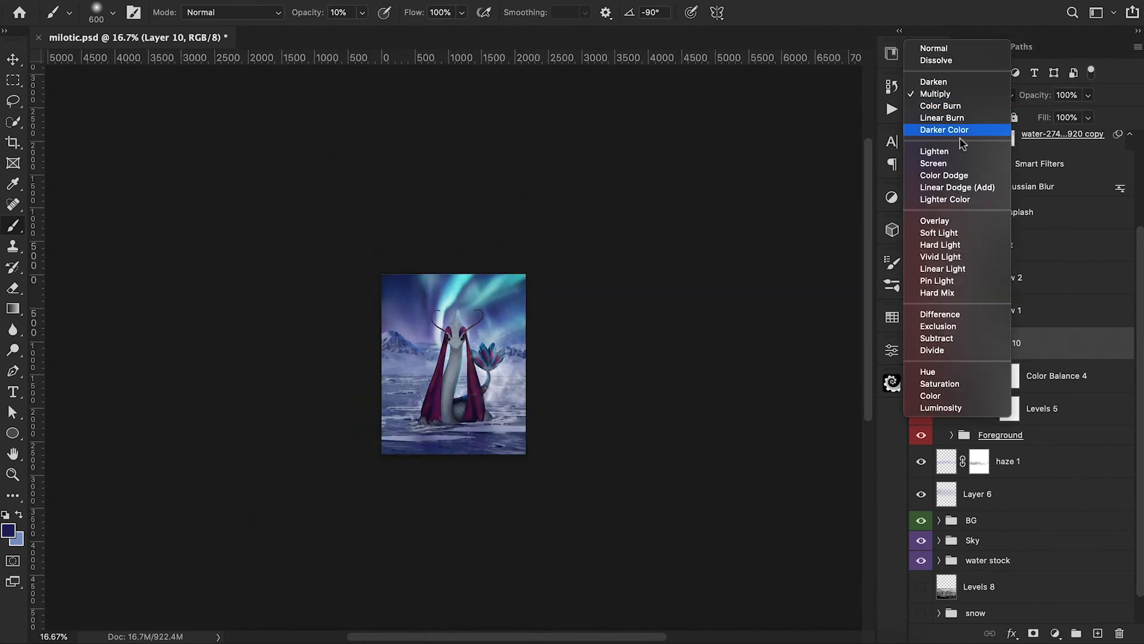
{"action": "left_click", "coordinate": [966, 234]}
{"action": "key", "text": "super+plus"}
{"action": "key", "text": "super+plus"}
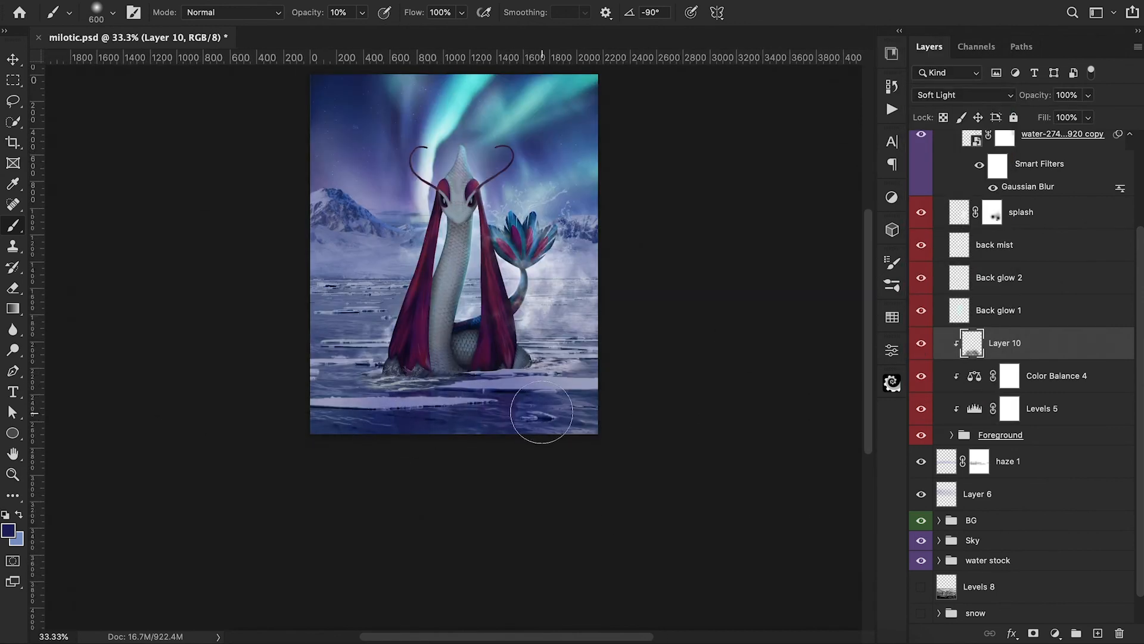
Clip a Hue/Saturation adjustment to Layer 10 with Lightness at -45.
{"action": "left_click", "coordinate": [1055, 633]}
{"action": "left_click", "coordinate": [1009, 453]}
{"action": "left_click_drag", "start_coordinate": [756, 518], "coordinate": [713, 521]}
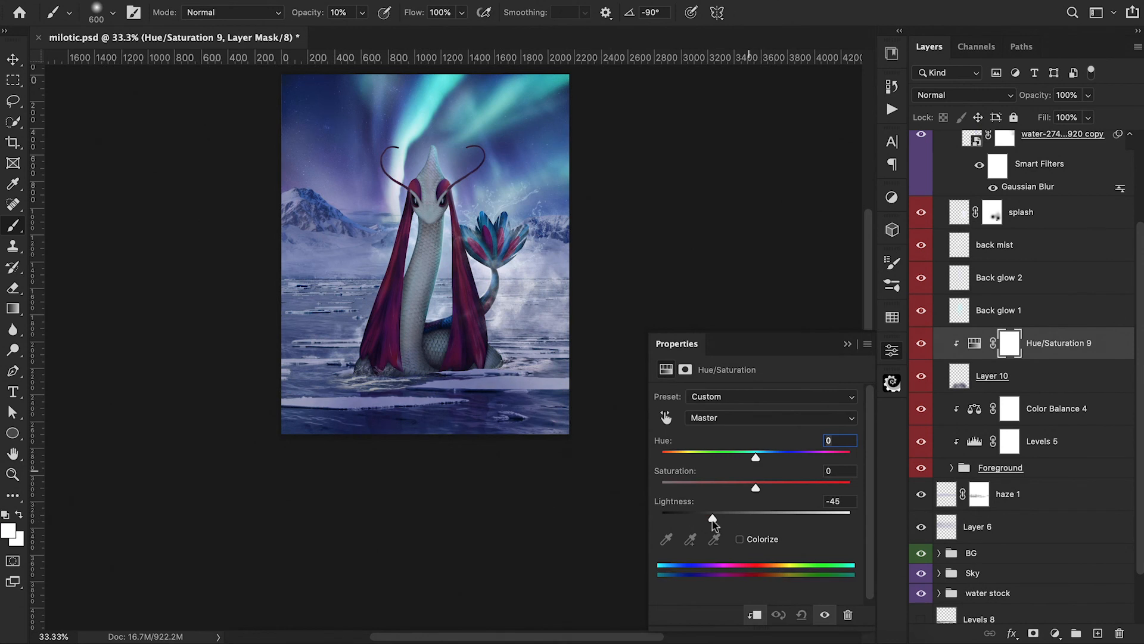
{"action": "left_click", "coordinate": [892, 350]}
Try a dark painted Layer 11 clipped above Exposure 2 in water splash 1, using Multiply at 76% opacity and adjusted Blend If.
{"action": "scroll", "coordinate": [1013, 298], "scroll_direction": "up", "scroll_amount": 5}
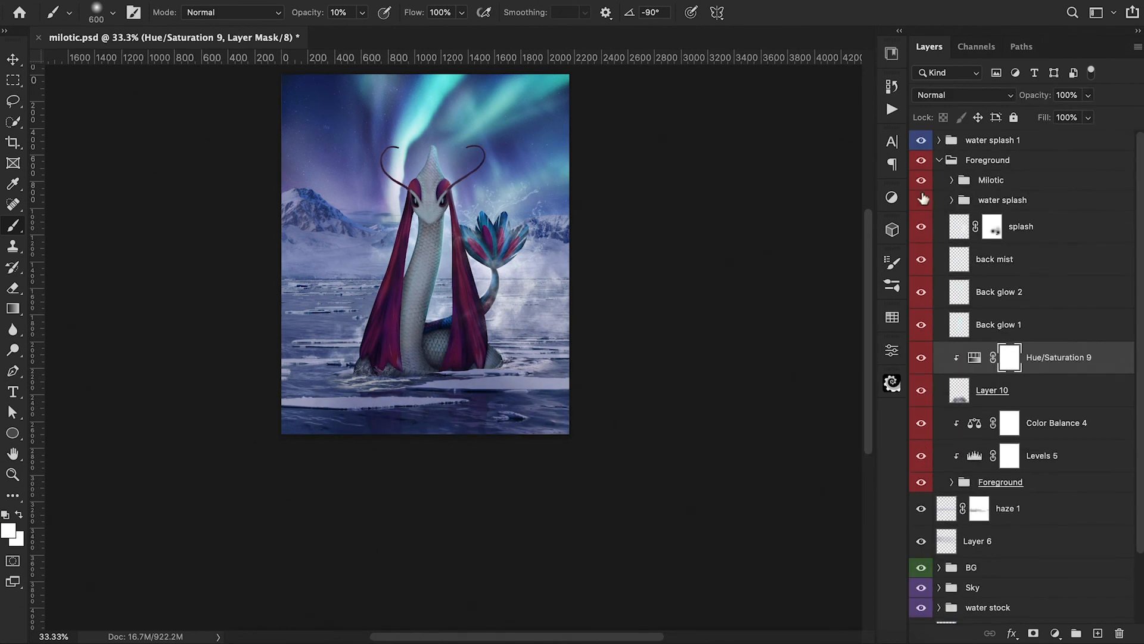
{"action": "left_click", "coordinate": [939, 141]}
{"action": "left_click", "coordinate": [1011, 398]}
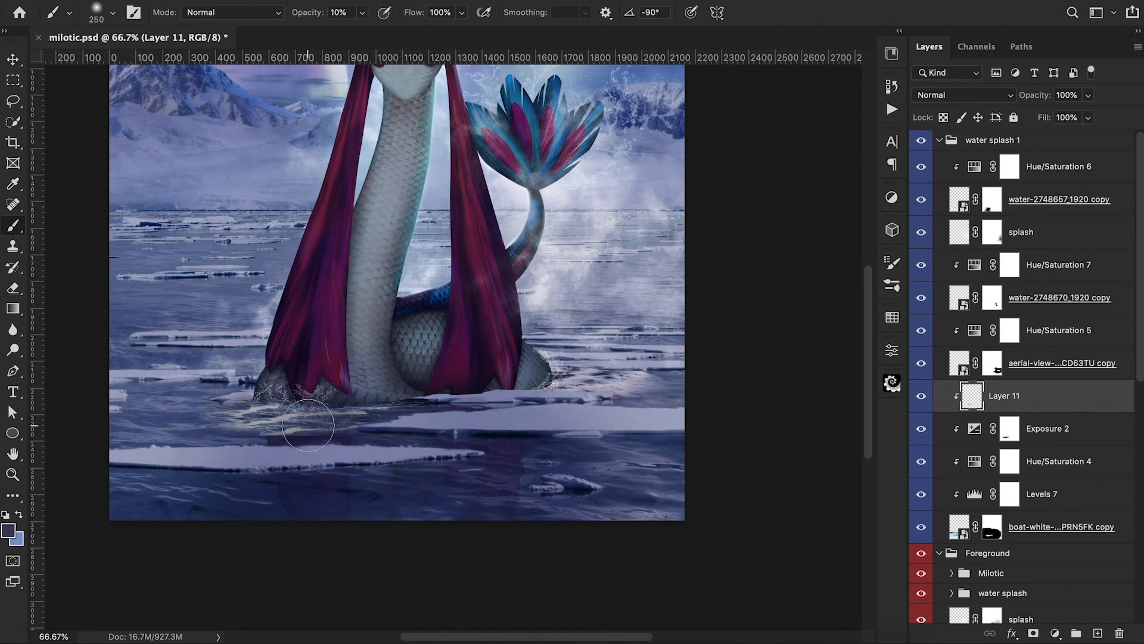
{"action": "left_click", "coordinate": [963, 95]}
{"action": "left_click", "coordinate": [949, 141]}
{"action": "left_click_drag", "start_coordinate": [1035, 96], "coordinate": [1021, 112]}
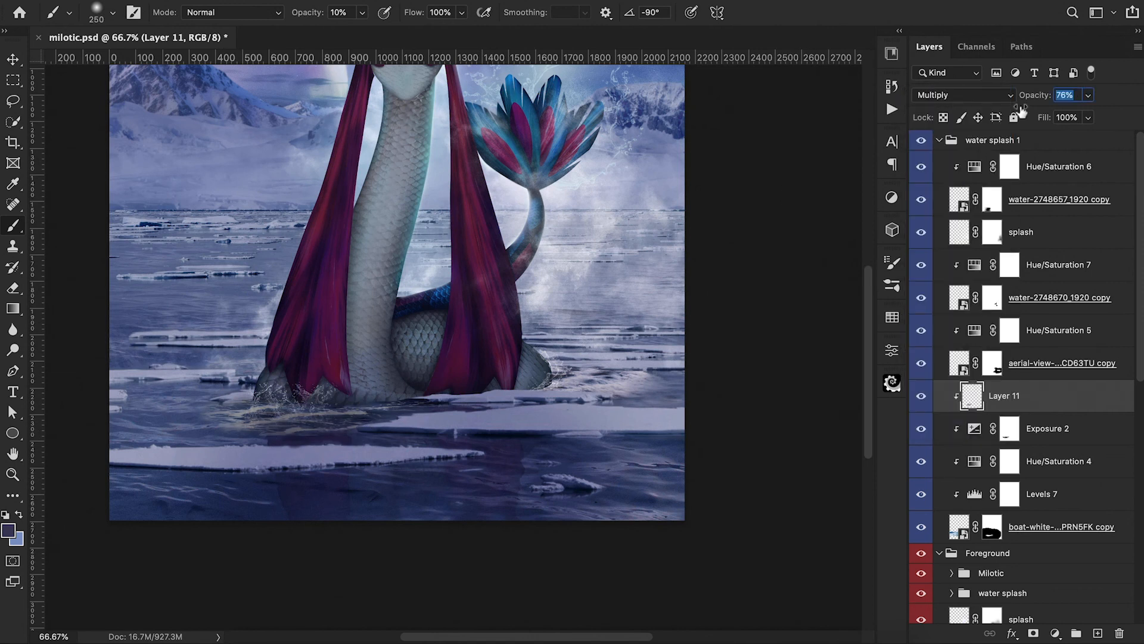
{"action": "double_click", "coordinate": [1066, 396]}
{"action": "left_click_drag", "start_coordinate": [888, 327], "coordinate": [726, 327]}
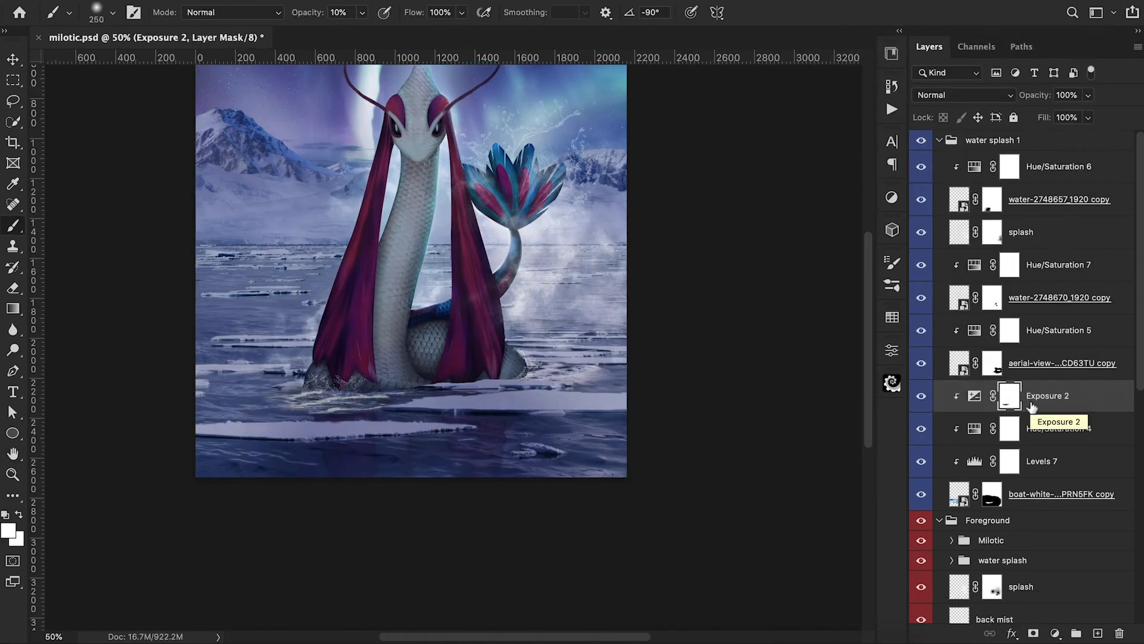
Add a clipped Color Fill 4 above Exposure 2 in a dark blue sampled from the water, and adjust its blending.
{"action": "left_click", "coordinate": [1054, 634]}
{"action": "left_click", "coordinate": [1067, 388]}
{"action": "left_click", "coordinate": [1066, 17]}
{"action": "key", "text": "alt+super+g"}
{"action": "double_click", "coordinate": [975, 395]}
{"action": "left_click", "coordinate": [340, 458]}
{"action": "left_click", "coordinate": [1064, 17]}
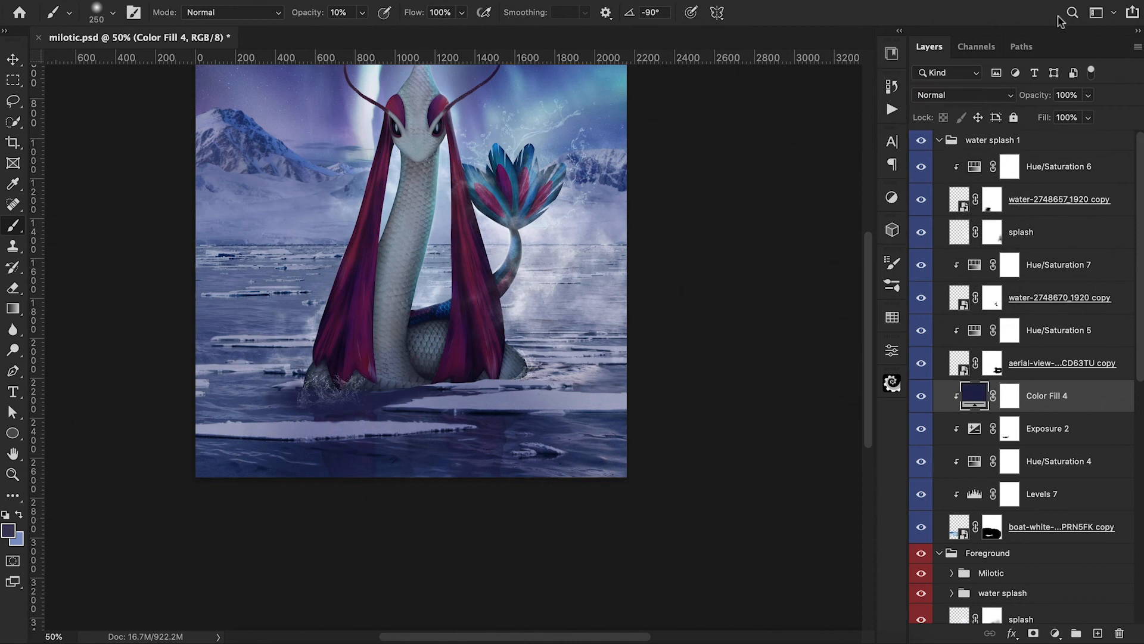
{"action": "left_click", "coordinate": [963, 95]}
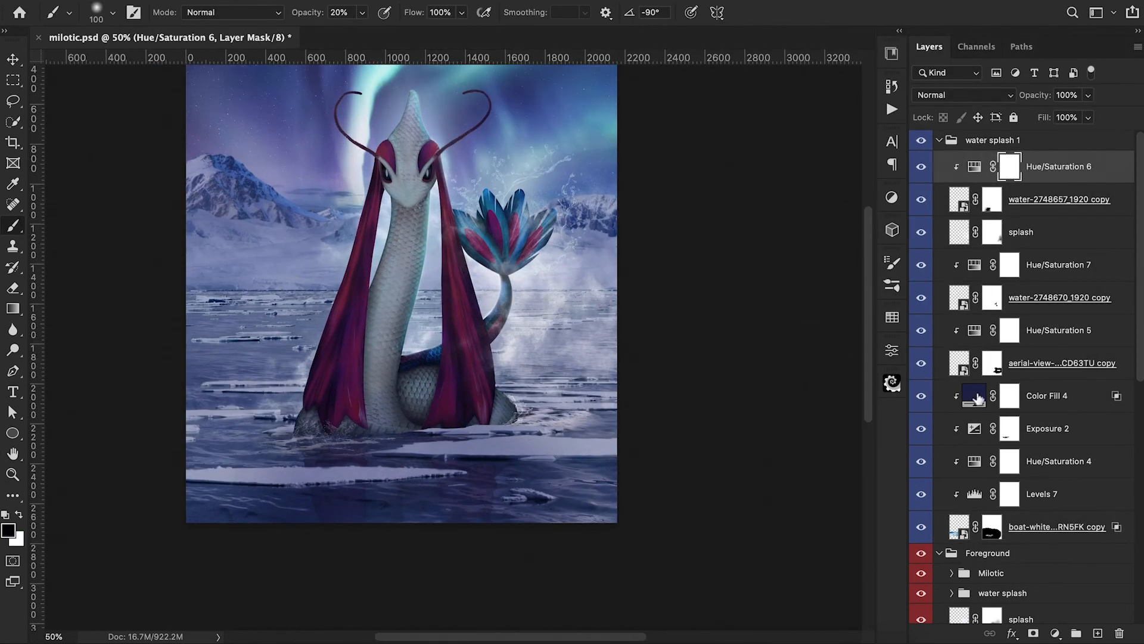
{"action": "left_click", "coordinate": [953, 95]}
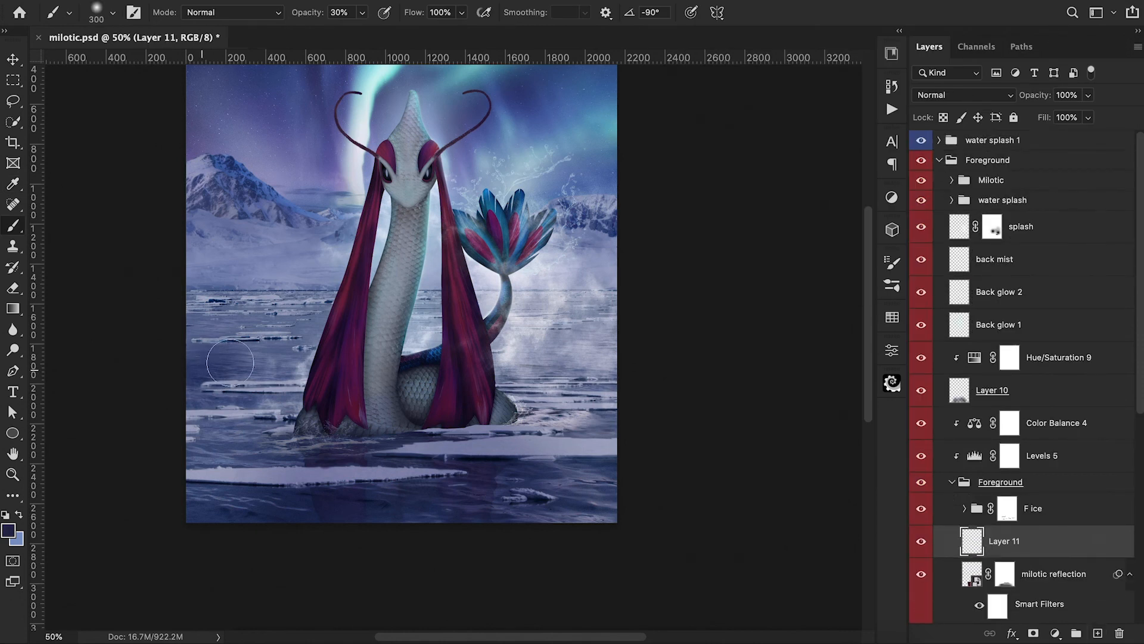
Set the painted Layer 11 above the milotic reflection to Linear Dodge (Add) at 54% opacity and save the file.
{"action": "left_click", "coordinate": [954, 94]}
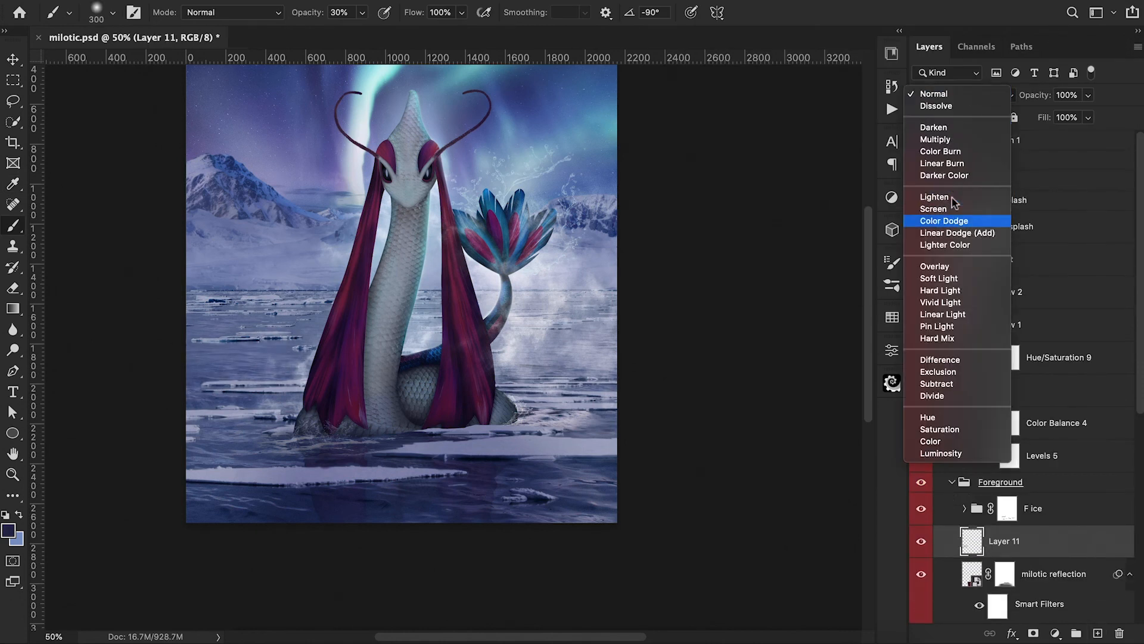
{"action": "left_click", "coordinate": [946, 235]}
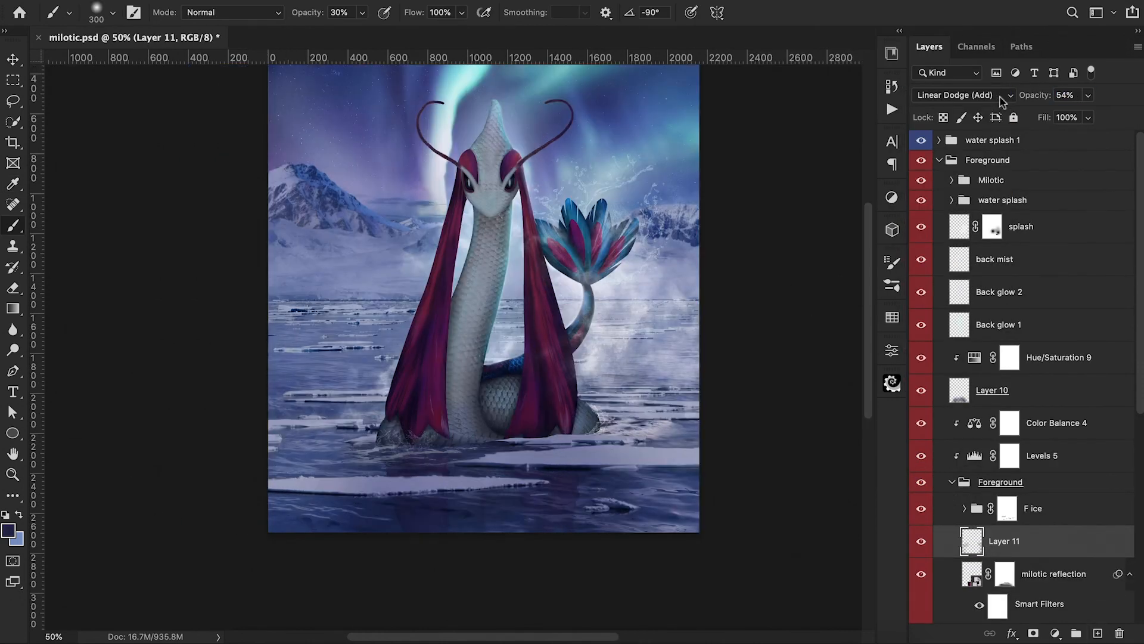
{"action": "key", "text": "super+minus"}
{"action": "key", "text": "super+minus"}
{"action": "key", "text": "super+s"}
Add a new Layer 12 above the BG group and clip it to the group.
{"action": "left_click", "coordinate": [952, 481]}
{"action": "scroll", "coordinate": [970, 475], "scroll_direction": "down", "scroll_amount": 3}
{"action": "left_click", "coordinate": [970, 485]}
{"action": "left_click", "coordinate": [940, 486]}
{"action": "left_click", "coordinate": [939, 486]}
{"action": "key", "text": "super+alt+shift+n"}
{"action": "left_click", "coordinate": [943, 510], "text": "alt"}
Try painting pale mist over the mountains on Layer 12 with a smaller brush in a sampled colour, and hide the layer.
{"action": "left_click", "coordinate": [113, 12]}
{"action": "key", "text": "x"}
{"action": "left_click", "coordinate": [9, 529]}
{"action": "left_click", "coordinate": [383, 300]}
{"action": "key", "text": "super+z"}
{"action": "key", "text": "bracketleft"}
{"action": "key", "text": "bracketleft"}
{"action": "key", "text": "bracketleft"}
{"action": "key", "text": "bracketleft"}
{"action": "key", "text": "bracketleft"}
{"action": "key", "text": "bracketleft"}
{"action": "key", "text": "bracketleft"}
{"action": "key", "text": "bracketleft"}
{"action": "key", "text": "bracketleft"}
{"action": "key", "text": "bracketleft"}
{"action": "key", "text": "bracketleft"}
{"action": "key", "text": "bracketleft"}
{"action": "key", "text": "bracketleft"}
{"action": "key", "text": "bracketleft"}
{"action": "key", "text": "bracketleft"}
{"action": "key", "text": "bracketleft"}
{"action": "key", "text": "bracketleft"}
{"action": "key", "text": "bracketleft"}
{"action": "key", "text": "bracketleft"}
{"action": "left_click", "coordinate": [370, 296]}
{"action": "left_click", "coordinate": [921, 494]}
Add Layer 13 above Layer 12 and paint near-white mist along the mountain bases with a cloud brush, at 85% layer opacity.
{"action": "key", "text": "super+alt+shift+n"}
{"action": "left_click", "coordinate": [113, 13]}
{"action": "double_click", "coordinate": [107, 380]}
{"action": "left_click", "coordinate": [389, 285]}
{"action": "left_click", "coordinate": [113, 13]}
{"action": "double_click", "coordinate": [424, 382]}
{"action": "key", "text": "super+z"}
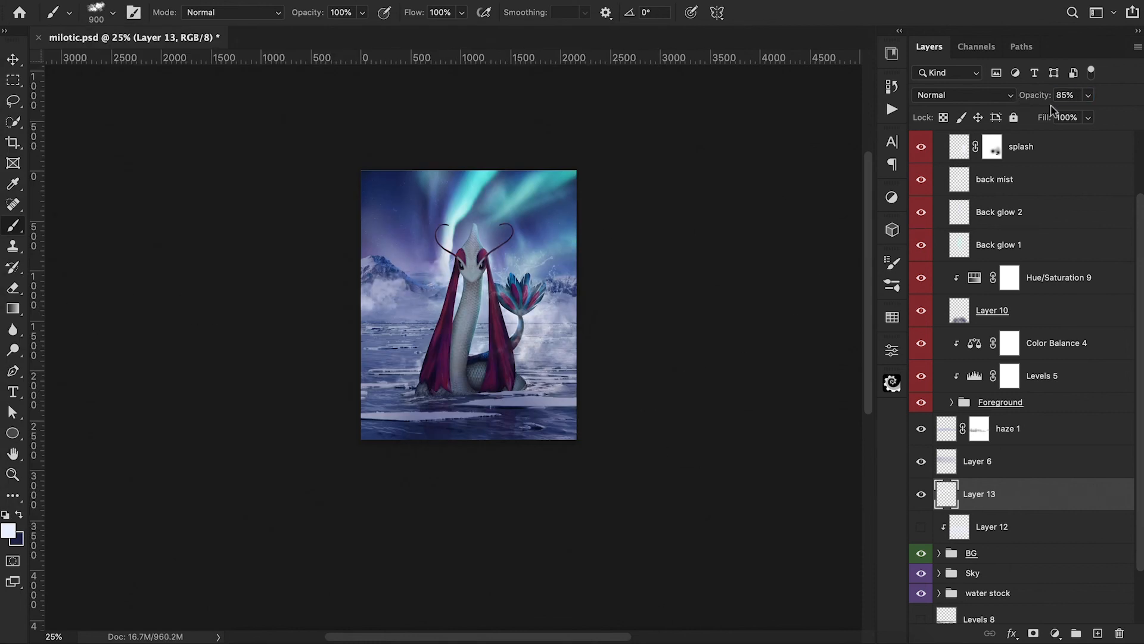
Add Layer 14 above the Sky group and paint a sampled light blue glow behind the mountains at 10% brush opacity.
{"action": "left_click", "coordinate": [973, 572]}
{"action": "key", "text": "super+alt+shift+n"}
{"action": "left_click", "coordinate": [8, 530]}
{"action": "left_click", "coordinate": [384, 292]}
{"action": "key", "text": "Return"}
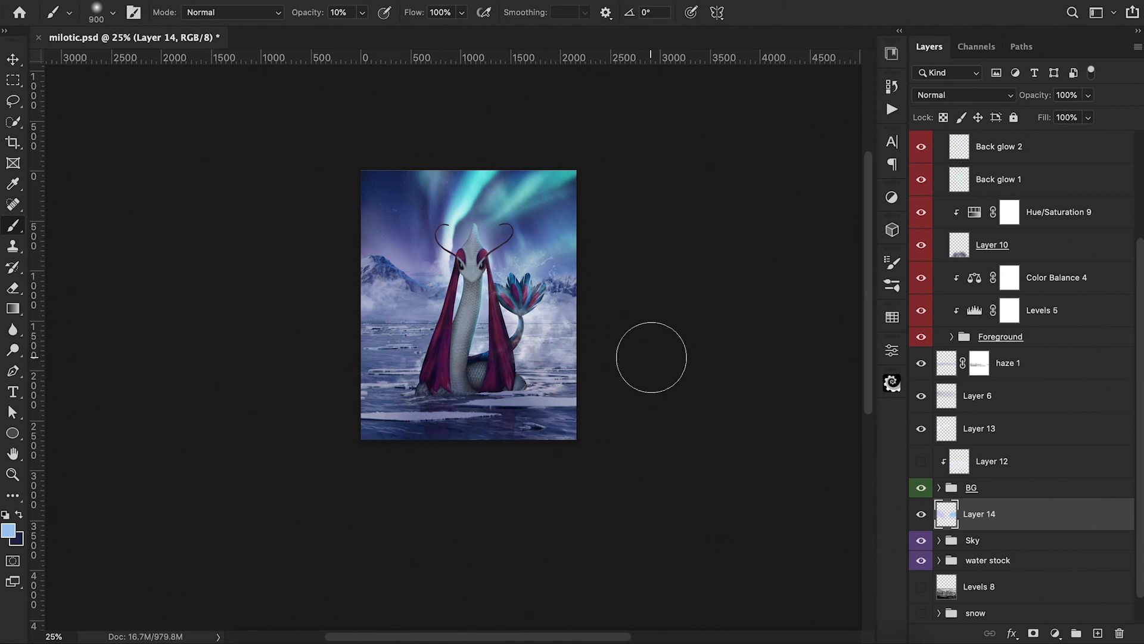
Add Layer 15 above water splash 1, sample a pale blue from the background for haze, and adjust the layer's Blend If range.
{"action": "scroll", "coordinate": [651, 357], "scroll_direction": "right", "scroll_amount": 3}
{"action": "scroll", "coordinate": [981, 329], "scroll_direction": "up", "scroll_amount": 5}
{"action": "left_click", "coordinate": [993, 141]}
{"action": "key", "text": "super+alt+shift+n"}
{"action": "left_click", "coordinate": [372, 250], "text": "alt"}
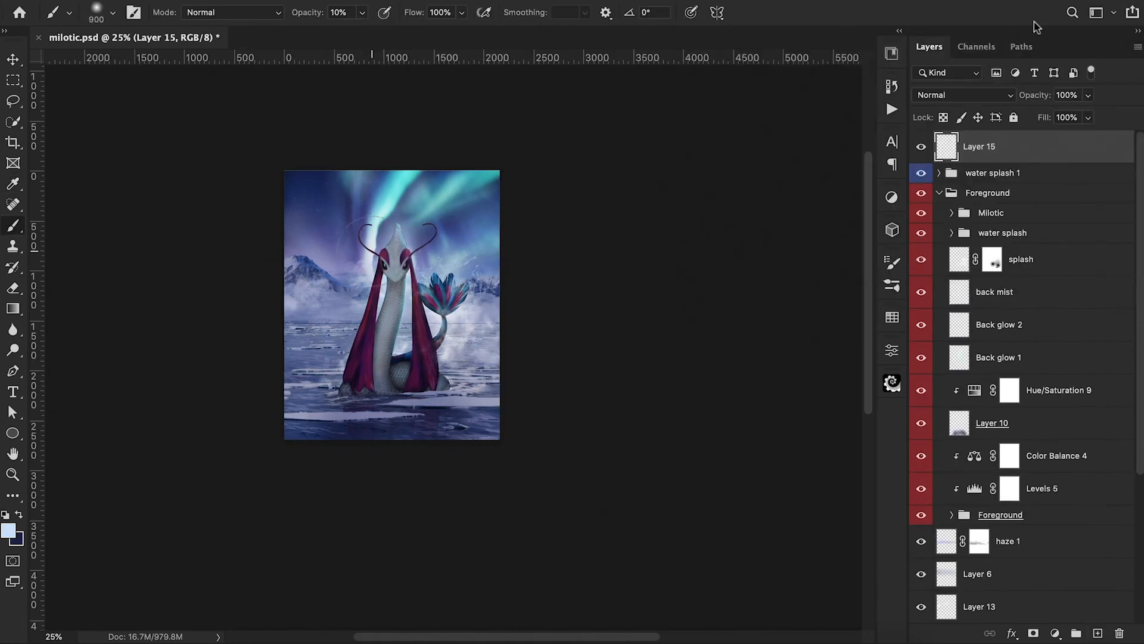
{"action": "double_click", "coordinate": [1044, 147]}
{"action": "left_click_drag", "start_coordinate": [687, 326], "coordinate": [702, 330]}
{"action": "left_click", "coordinate": [1027, 41]}
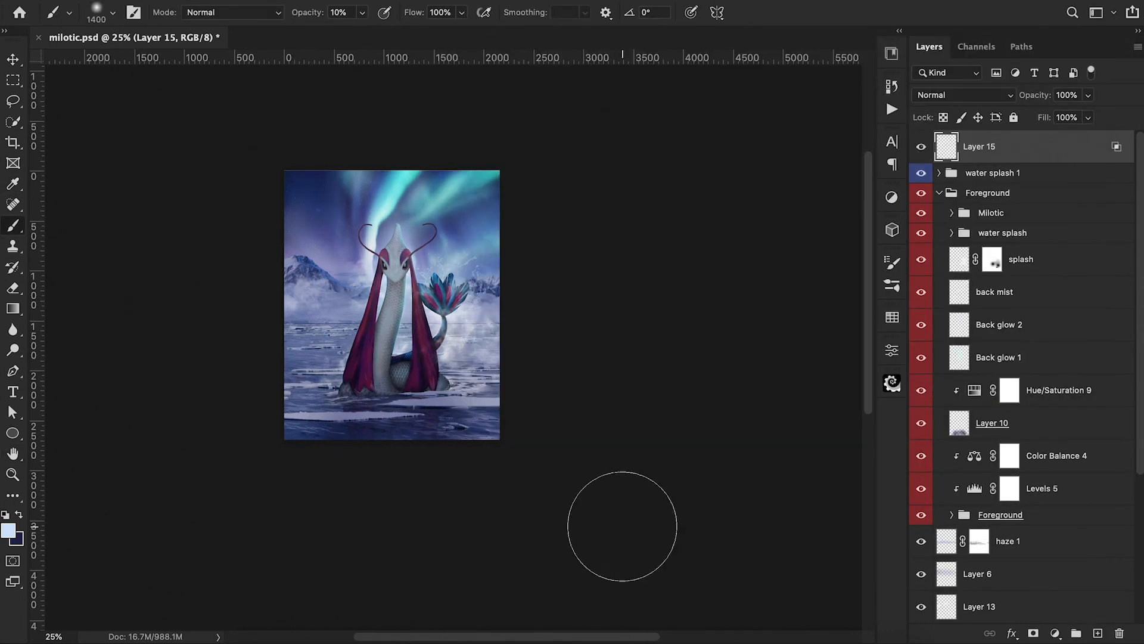
Duplicate the sky layer and place the copy inside the nested Foreground group, directly below the F ice group.
{"action": "scroll", "coordinate": [1015, 479], "scroll_direction": "down", "scroll_amount": 5}
{"action": "left_click", "coordinate": [939, 507]}
{"action": "left_click", "coordinate": [991, 538]}
{"action": "key", "text": "super+j"}
{"action": "left_click", "coordinate": [952, 304]}
{"action": "scroll", "coordinate": [983, 417], "scroll_direction": "down", "scroll_amount": 5}
{"action": "left_click_drag", "start_coordinate": [1024, 595], "coordinate": [998, 187]}
Compare the artwork with the sky copy hidden and shown.
{"action": "left_click", "coordinate": [921, 201]}
{"action": "left_click", "coordinate": [922, 201]}
{"action": "left_click", "coordinate": [921, 201]}
{"action": "left_click", "coordinate": [921, 202]}
{"action": "left_click", "coordinate": [922, 201]}
{"action": "left_click", "coordinate": [921, 202]}
{"action": "key", "text": "super+minus"}
{"action": "key", "text": "super+minus"}
{"action": "left_click", "coordinate": [922, 201]}
{"action": "left_click", "coordinate": [922, 201]}
{"action": "left_click", "coordinate": [921, 201]}
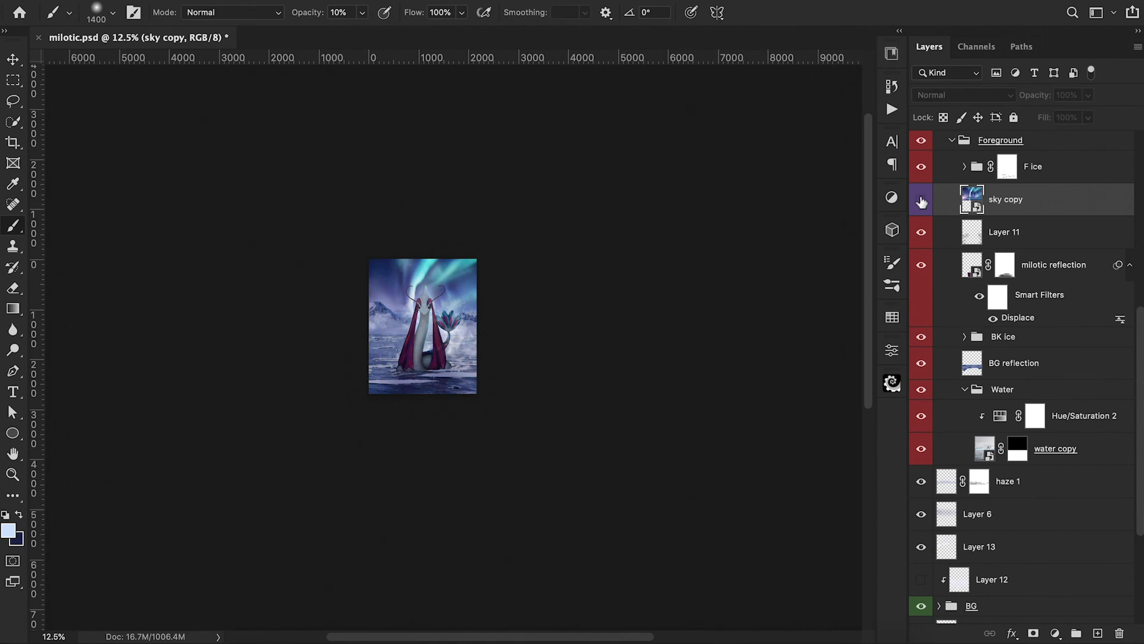
{"action": "key", "text": "super+equal"}
{"action": "key", "text": "super+equal"}
{"action": "key", "text": "super+equal"}
{"action": "left_click", "coordinate": [921, 200]}
Flip the sky copy vertically and move it down over the water as an aurora reflection.
{"action": "key", "text": "super+t"}
{"action": "right_click", "coordinate": [404, 311]}
{"action": "left_click_drag", "start_coordinate": [533, 235], "coordinate": [532, 399]}
{"action": "key", "text": "Return"}
Add a mask to the sky copy, mask out a band across the middle of the image, and place the layer below BK ice.
{"action": "left_click", "coordinate": [1033, 632]}
{"action": "key", "text": "m"}
{"action": "left_click_drag", "start_coordinate": [261, 301], "coordinate": [564, 382]}
{"action": "key", "text": "alt+BackSpace"}
{"action": "key", "text": "super+d"}
{"action": "left_click_drag", "start_coordinate": [1037, 203], "coordinate": [1025, 344]}
Set the sky copy's blend mode to Screen.
{"action": "left_click", "coordinate": [963, 95]}
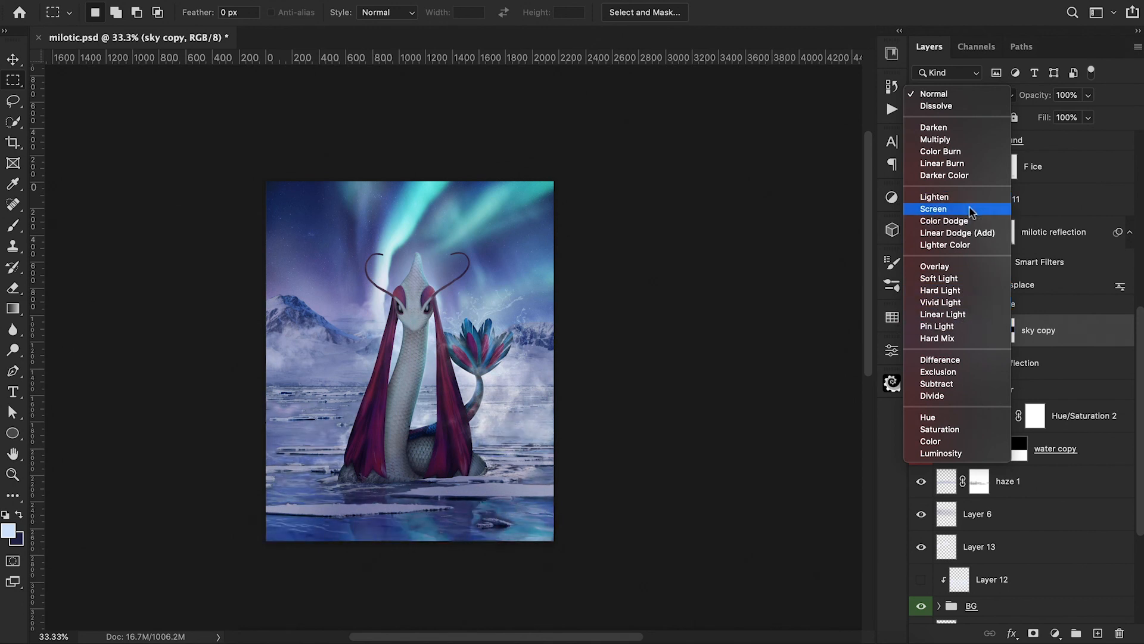
{"action": "left_click", "coordinate": [953, 221]}
{"action": "left_click", "coordinate": [962, 95]}
{"action": "left_click", "coordinate": [953, 83]}
Paint black on the sky copy's mask over the water beneath Milotic and set the layer's opacity to 66%.
{"action": "left_click", "coordinate": [1005, 330]}
{"action": "key", "text": "b"}
{"action": "left_click_drag", "start_coordinate": [410, 500], "coordinate": [425, 532]}
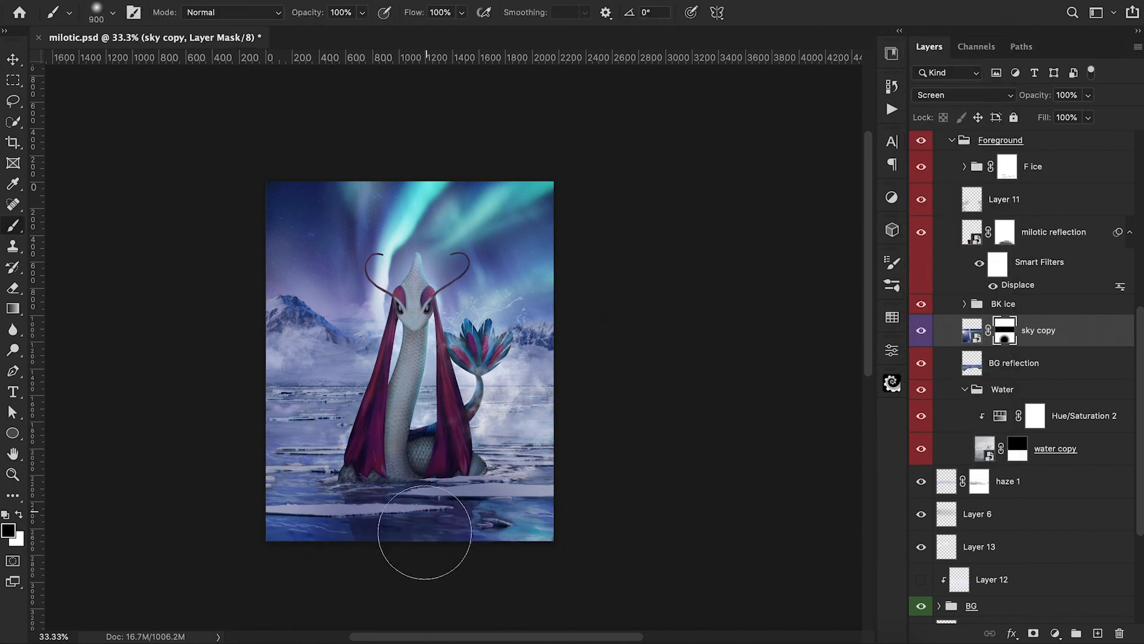
{"action": "left_click", "coordinate": [922, 332]}
{"action": "left_click", "coordinate": [972, 330]}
{"action": "left_click_drag", "start_coordinate": [1034, 95], "coordinate": [1014, 103]}
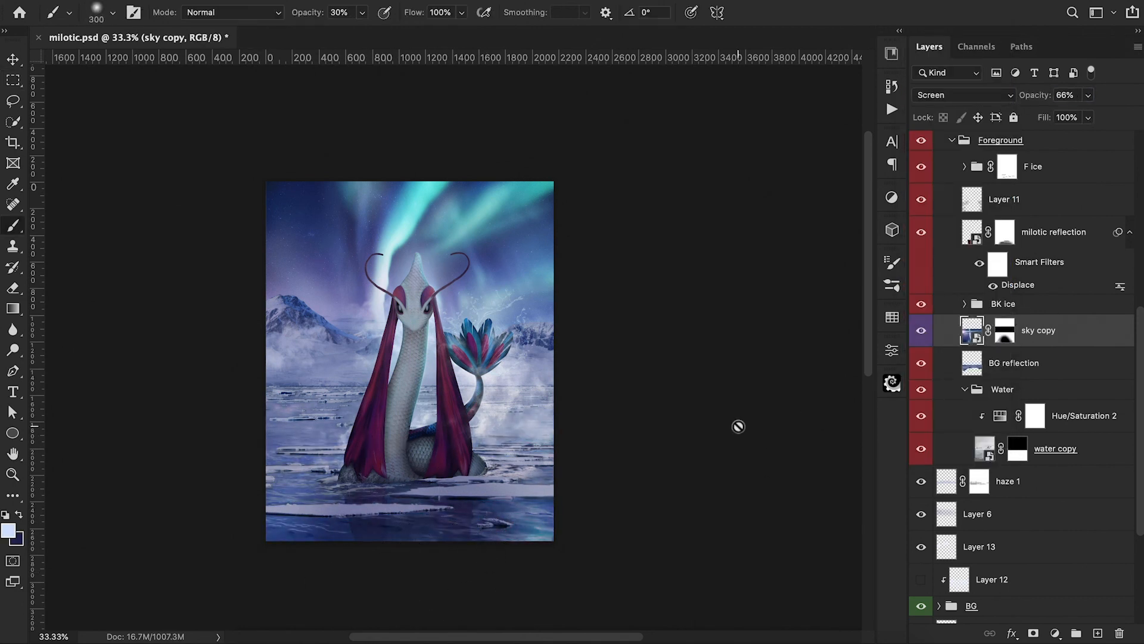
Add a Levels adjustment clipped to the sky layer in the Sky group, with input levels 22, 0.90 and 246.
{"action": "scroll", "coordinate": [1013, 417], "scroll_direction": "down", "scroll_amount": 5}
{"action": "left_click", "coordinate": [1015, 536]}
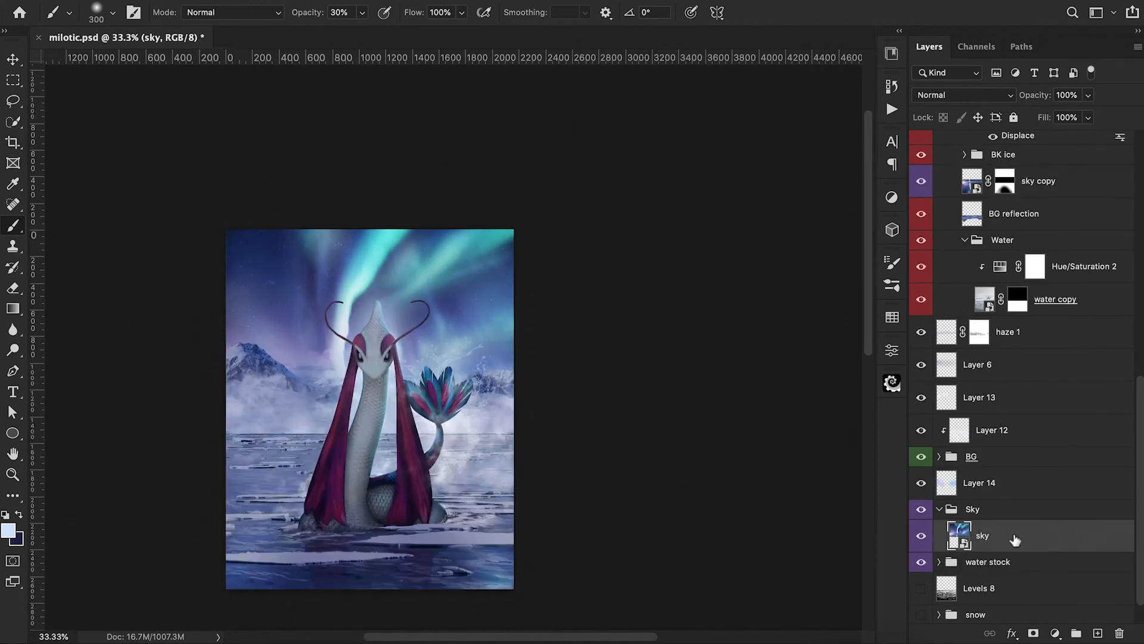
{"action": "left_click", "coordinate": [1055, 633]}
{"action": "left_click", "coordinate": [1067, 365]}
{"action": "left_click", "coordinate": [755, 614]}
{"action": "left_click_drag", "start_coordinate": [682, 514], "coordinate": [703, 515]}
{"action": "left_click_drag", "start_coordinate": [854, 514], "coordinate": [838, 515]}
{"action": "left_click_drag", "start_coordinate": [704, 515], "coordinate": [696, 516]}
{"action": "left_click_drag", "start_coordinate": [767, 514], "coordinate": [847, 515]}
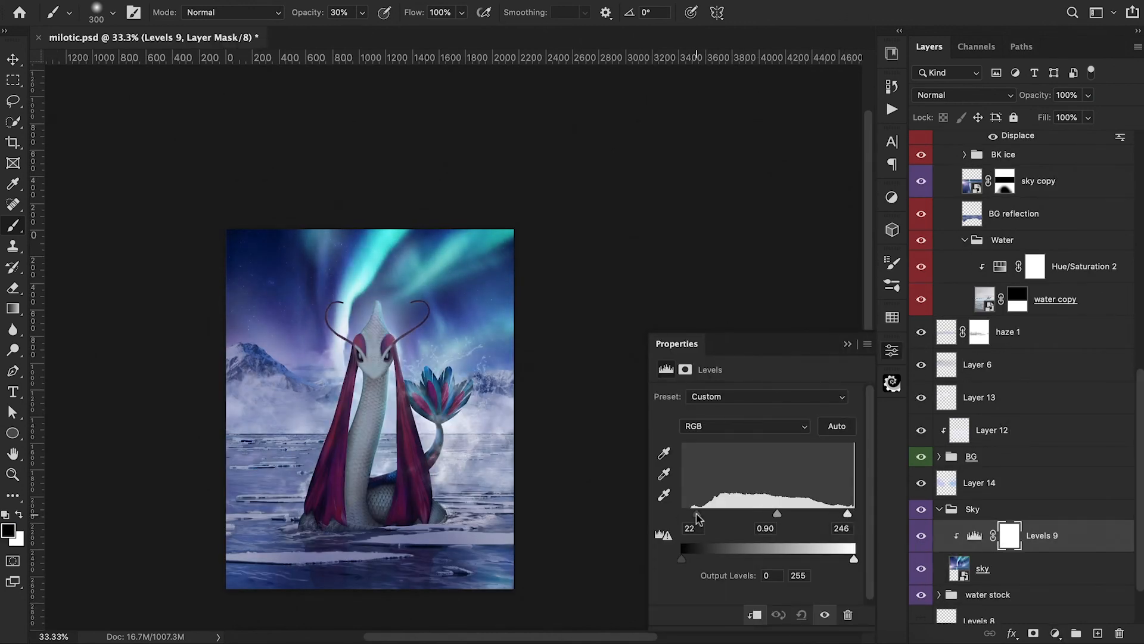
{"action": "left_click", "coordinate": [847, 343]}
{"action": "key", "text": "super+minus"}
{"action": "key", "text": "super+minus"}
{"action": "key", "text": "super+plus"}
{"action": "key", "text": "super+plus"}
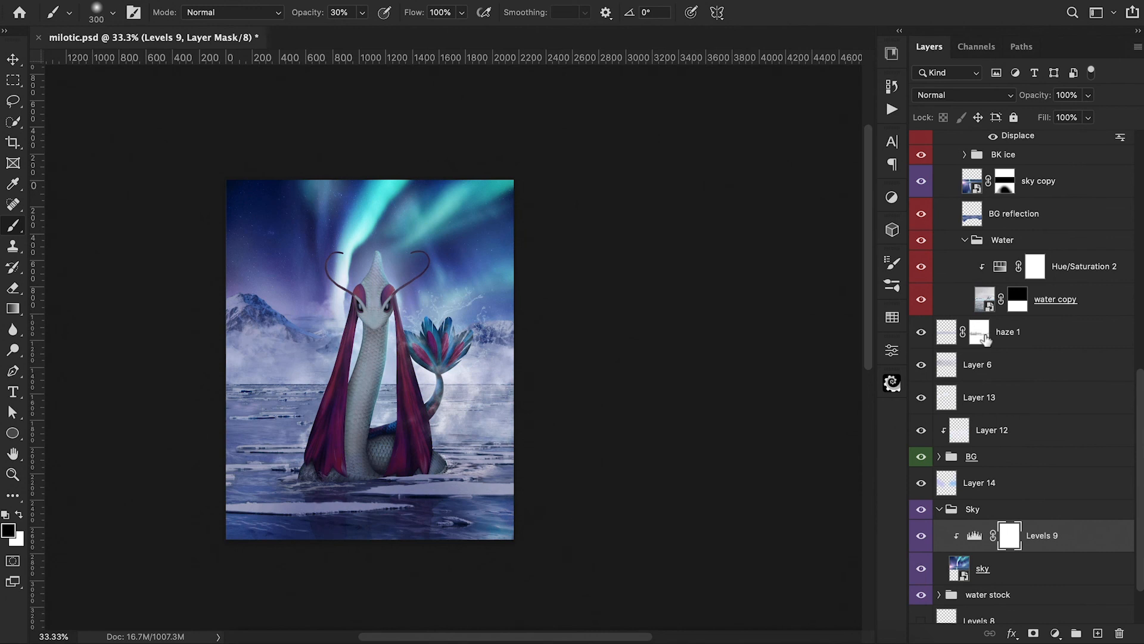
Add a clipped Color Balance above Hue/Saturation 2 in the Water group, with midtones cyan-red -43 and magenta-green -9, and invert its mask.
{"action": "left_click", "coordinate": [964, 242]}
{"action": "scroll", "coordinate": [979, 357], "scroll_direction": "up", "scroll_amount": 5}
{"action": "left_click", "coordinate": [982, 410]}
{"action": "left_click", "coordinate": [964, 408]}
{"action": "left_click", "coordinate": [1055, 633]}
{"action": "left_click", "coordinate": [1054, 476]}
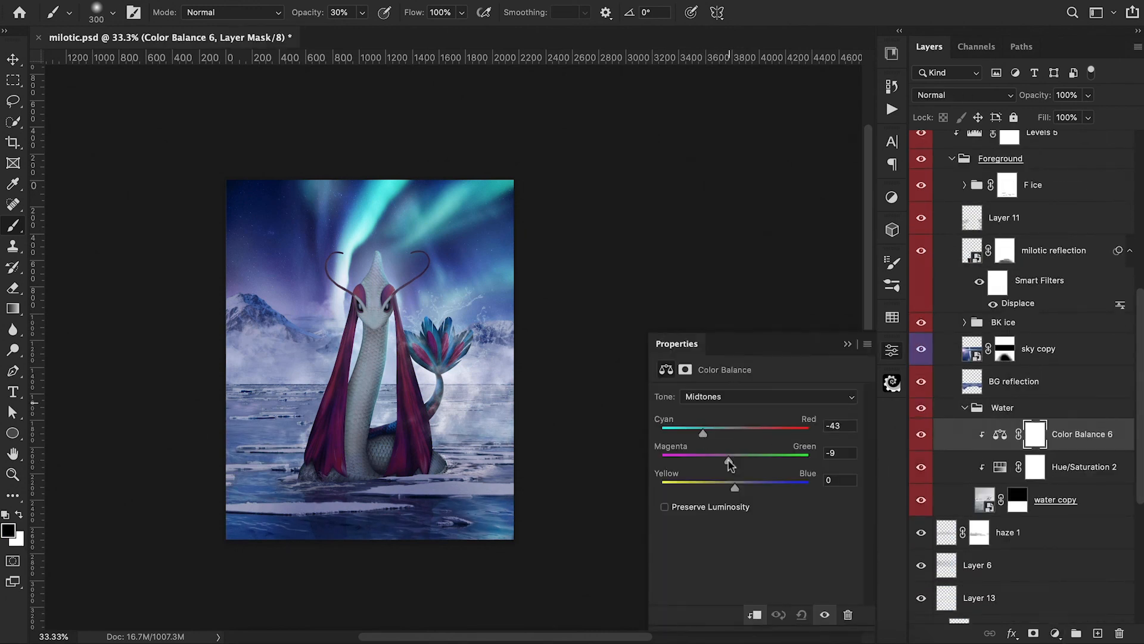
{"action": "left_click", "coordinate": [920, 437]}
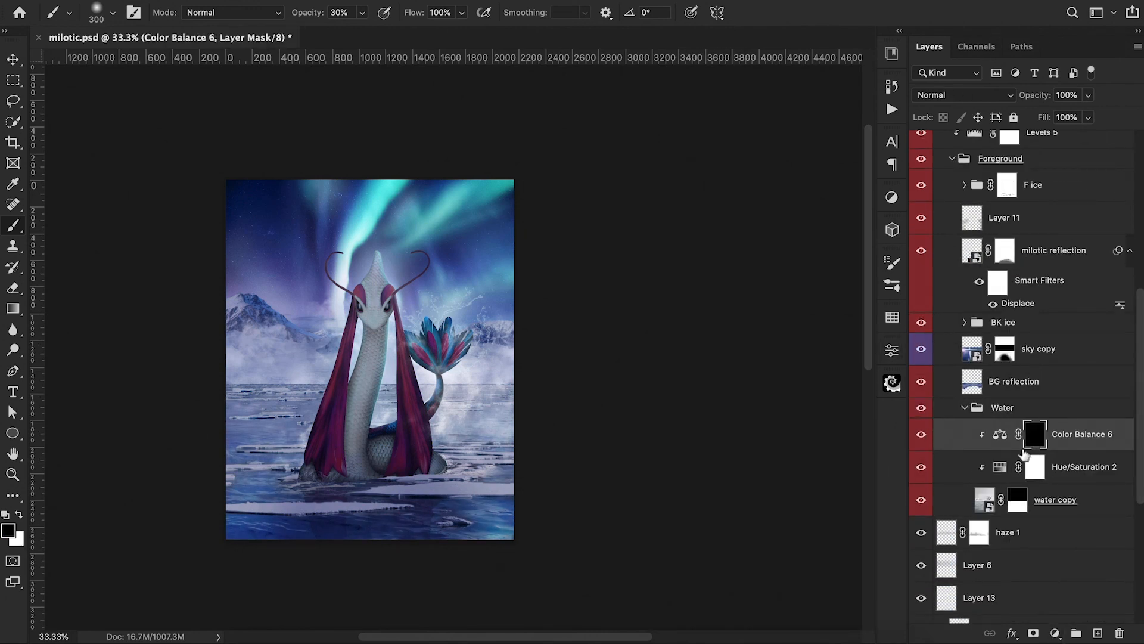
Add Layer 15 above Color Balance 6, paint faint cyan on the water at 10% brush opacity, and set it to Soft Light.
{"action": "left_click", "coordinate": [1098, 632]}
{"action": "key", "text": "1"}
{"action": "left_click_drag", "start_coordinate": [261, 488], "coordinate": [252, 487]}
{"action": "left_click", "coordinate": [965, 95]}
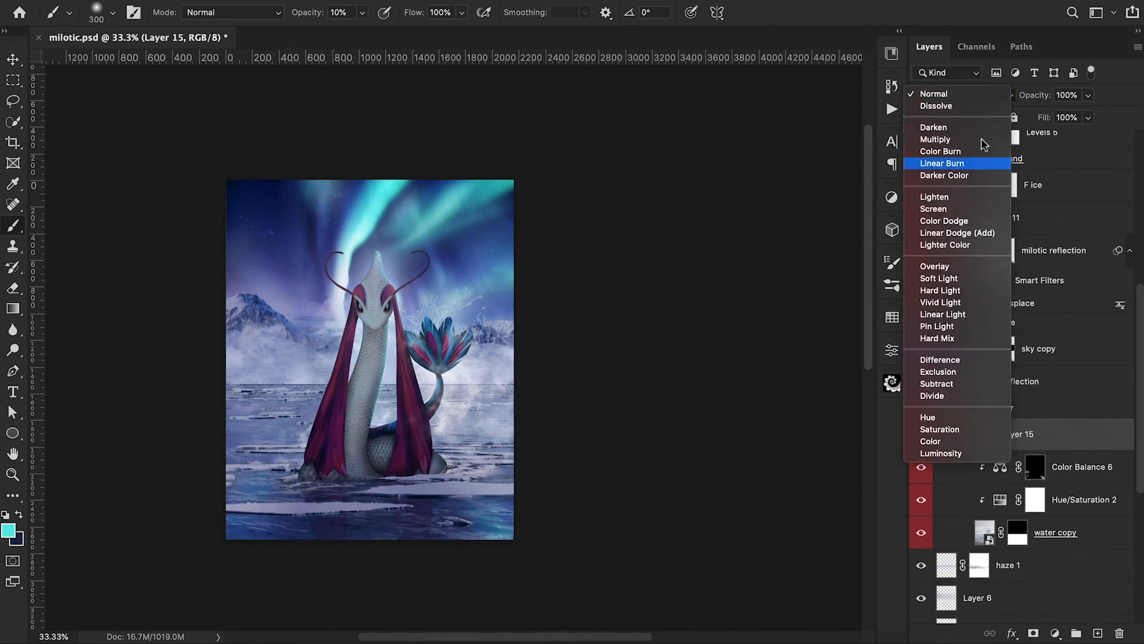
{"action": "left_click", "coordinate": [973, 280]}
Add Layer 16 above Layer 15 for pale cyan water highlights, set it to Soft Light and give it a layer mask.
{"action": "key", "text": "ctrl+shift+alt+n"}
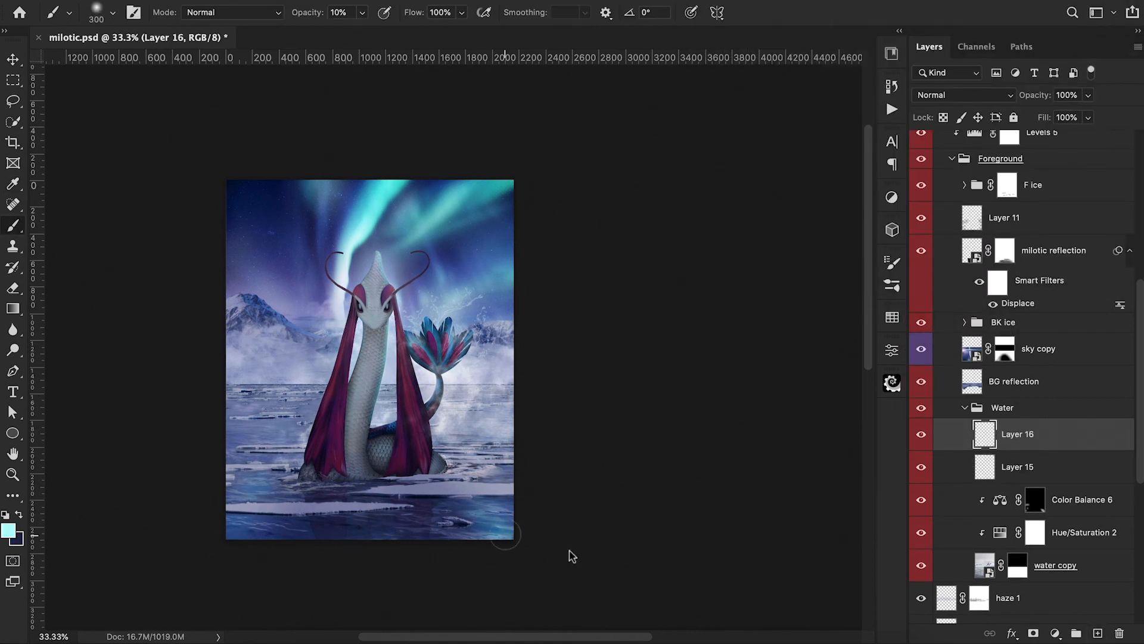
{"action": "left_click", "coordinate": [964, 95]}
{"action": "left_click", "coordinate": [937, 279]}
{"action": "left_click", "coordinate": [1033, 633]}
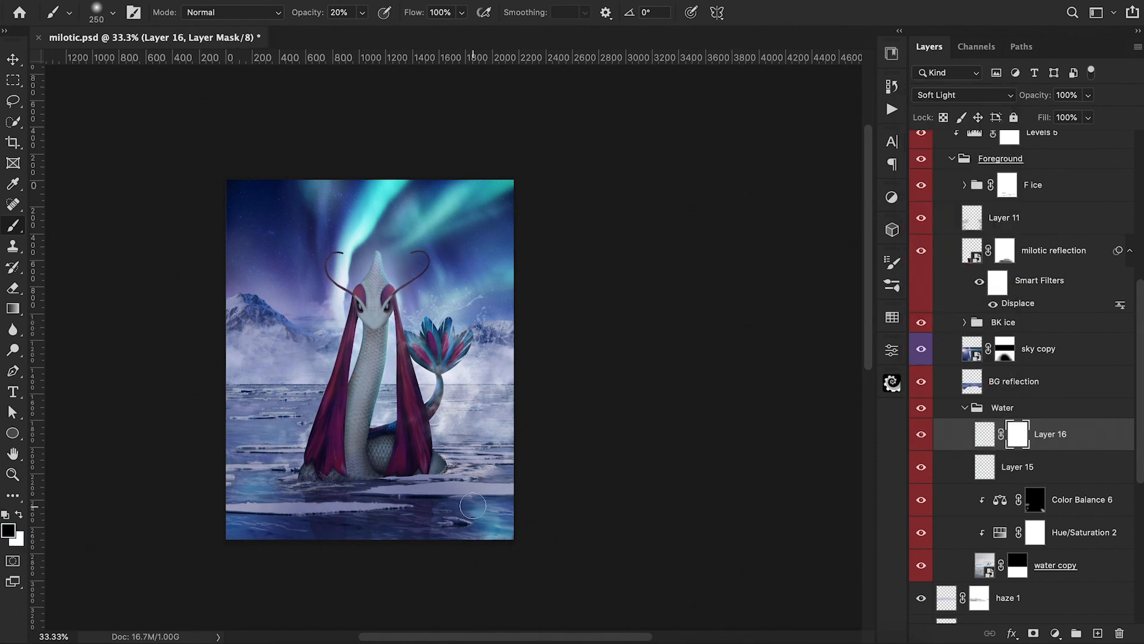
{"action": "key", "text": "ctrl+minus"}
Touch up the Color Balance 6 mask with the Eraser at 30% opacity and save the document.
{"action": "key", "text": "e"}
{"action": "key", "text": "alt+bracketleft"}
{"action": "key", "text": "alt+bracketleft"}
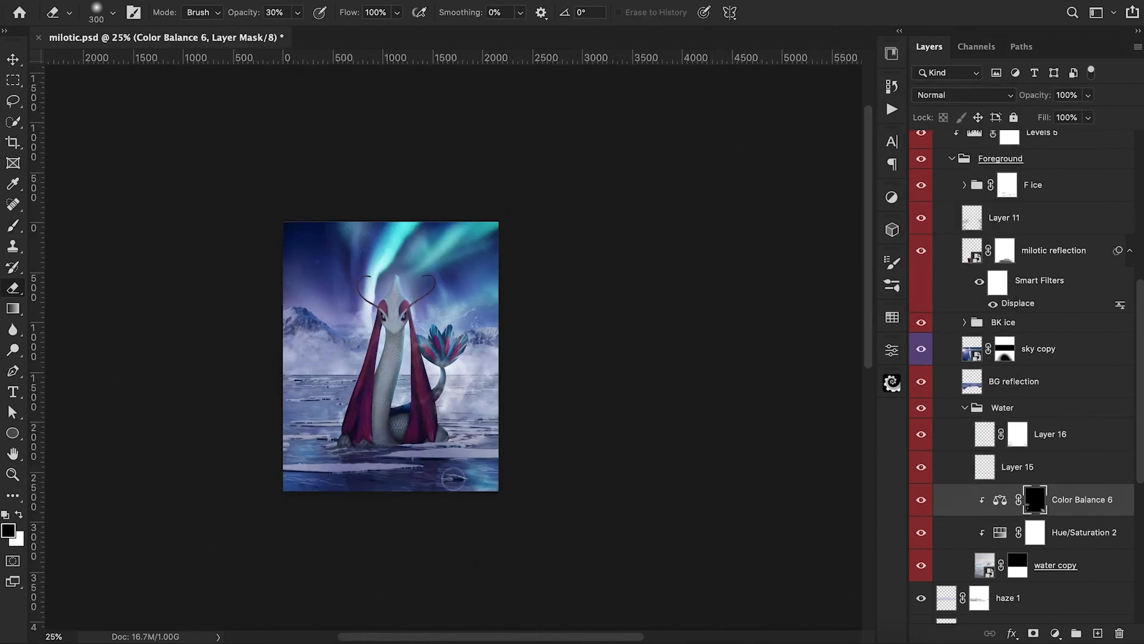
{"action": "scroll", "coordinate": [633, 393], "scroll_direction": "up", "scroll_amount": 2}
{"action": "key", "text": "ctrl+s"}
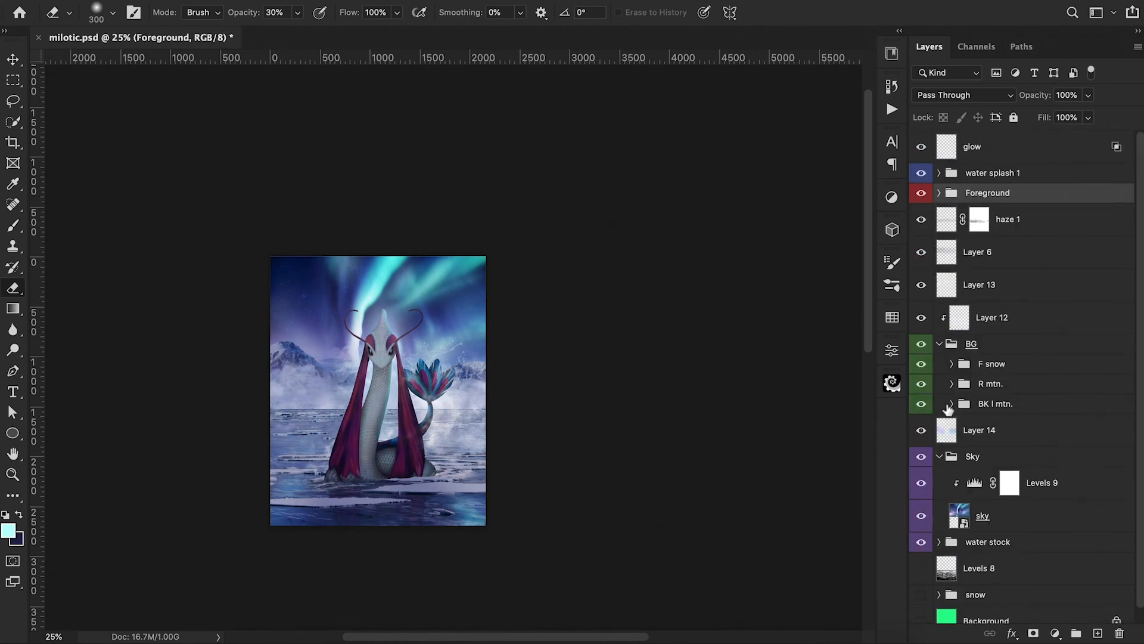
Add clipped Layer 17 on top of the BK l mtn. group for pale highlights, set it to Vivid Light and adjust its blending options.
{"action": "left_click", "coordinate": [1017, 430]}
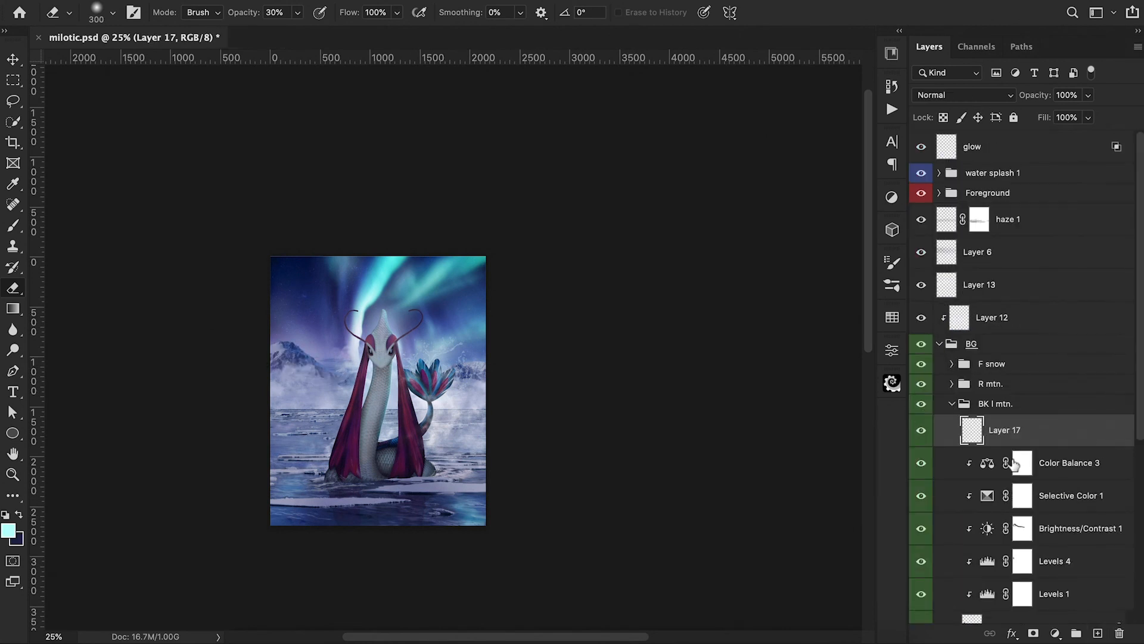
{"action": "key", "text": "b"}
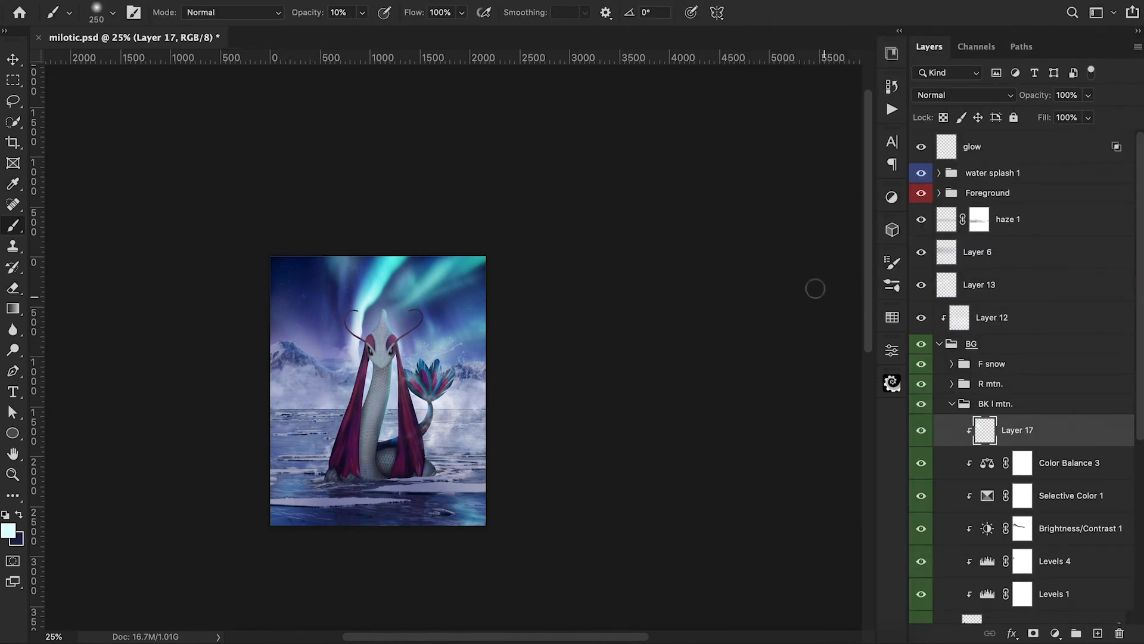
{"action": "left_click", "coordinate": [963, 95]}
{"action": "left_click", "coordinate": [958, 298]}
{"action": "double_click", "coordinate": [1072, 430]}
{"action": "left_click", "coordinate": [1096, 41]}
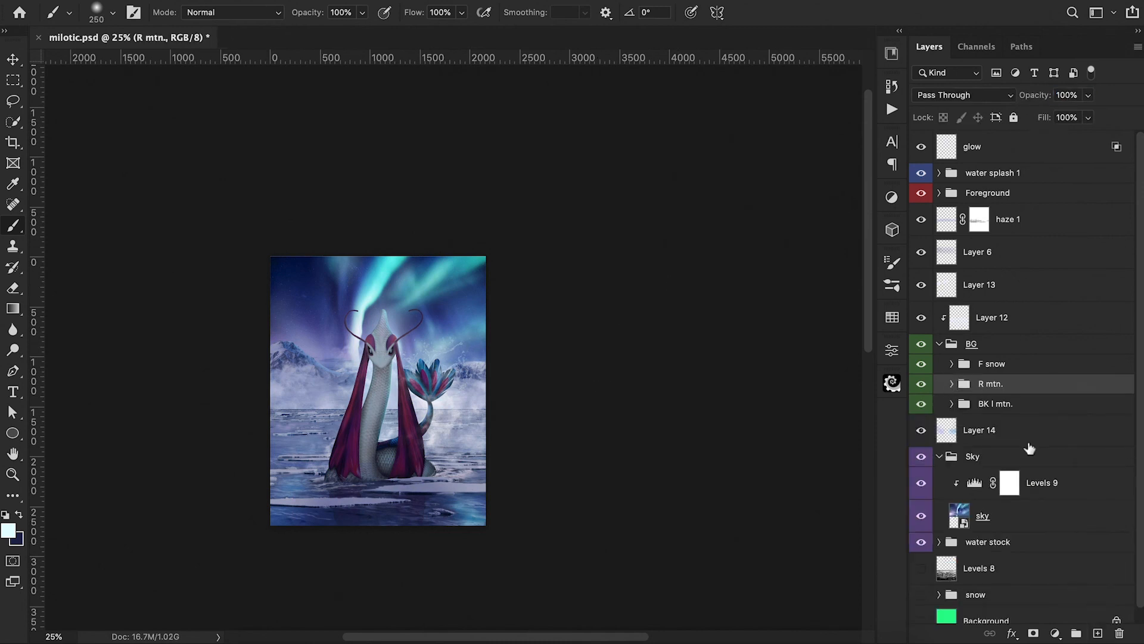
Paint a light purple (#d7a9f7) sky glow on Layer 19 in Overlay mode above Levels 9, and add Layer 20 above Layer 14.
{"action": "left_click", "coordinate": [8, 529]}
{"action": "left_click", "coordinate": [1066, 12]}
{"action": "left_click", "coordinate": [962, 95]}
{"action": "left_click", "coordinate": [989, 268]}
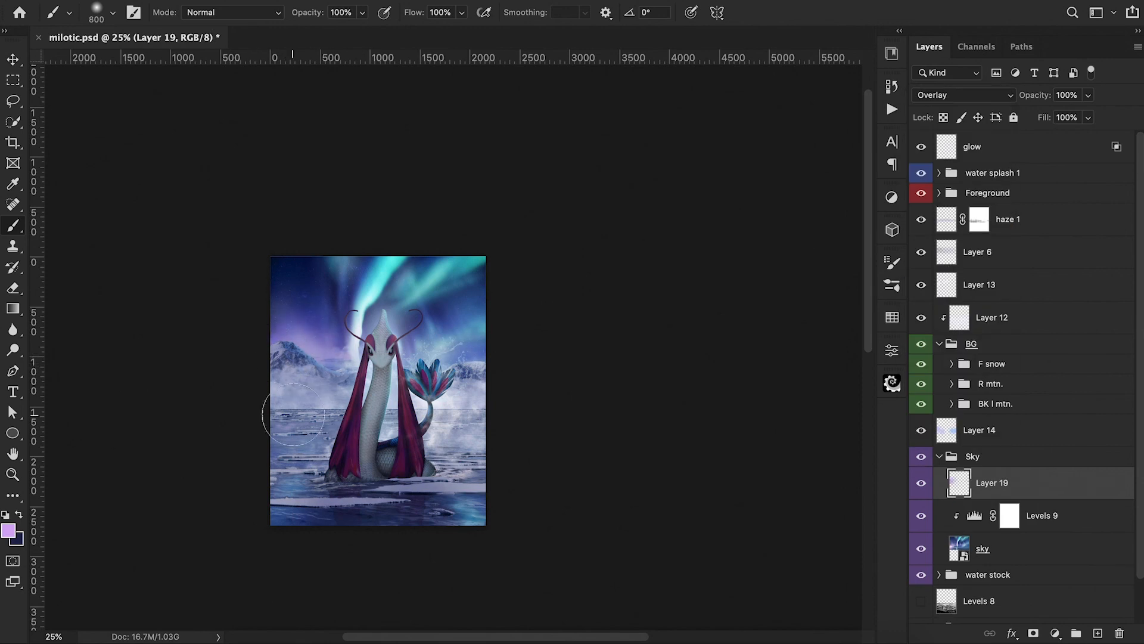
{"action": "left_click", "coordinate": [922, 484]}
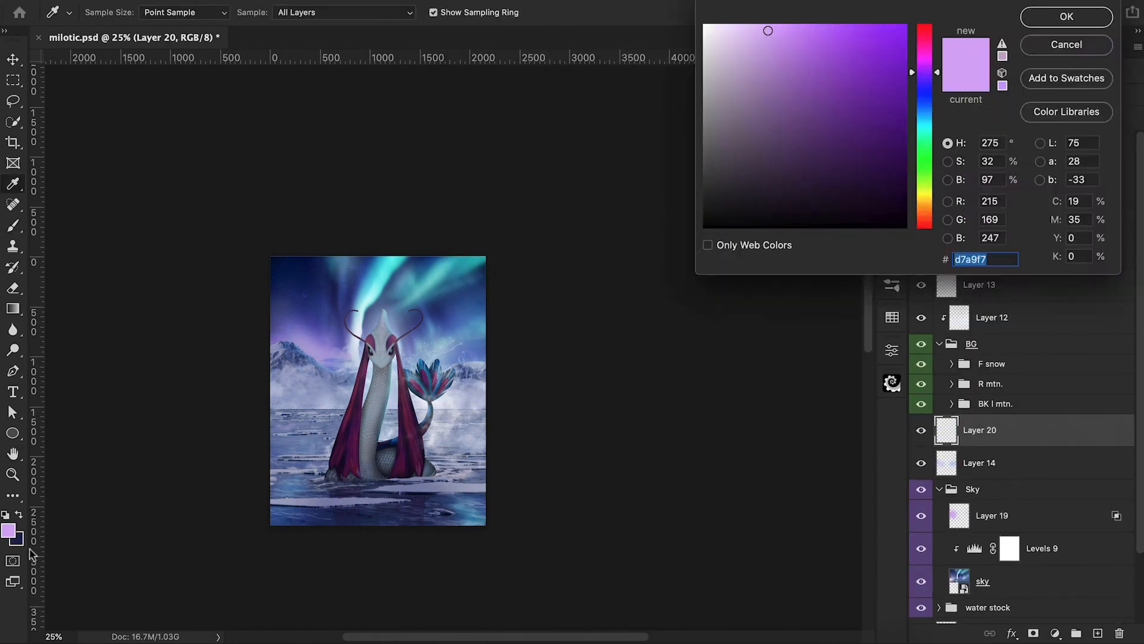
{"action": "key", "text": "Return"}
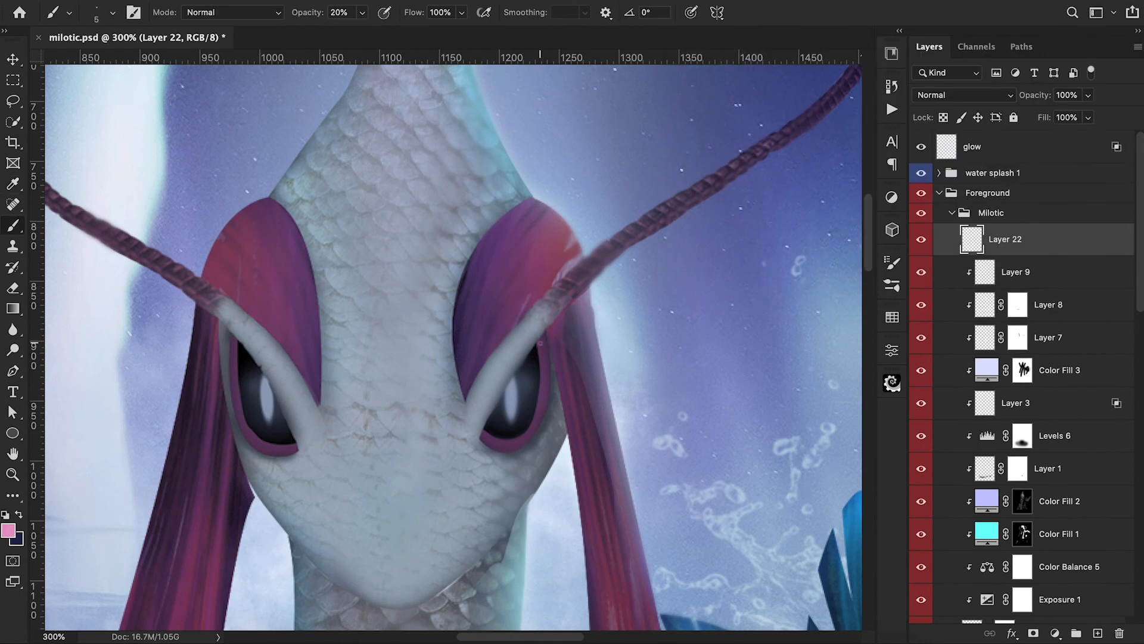
Paint pink highlights around Milotic's eyes on Layer 22 at 20% brush opacity and set the layer to Linear Dodge (Add).
{"action": "left_click_drag", "start_coordinate": [541, 345], "coordinate": [515, 444]}
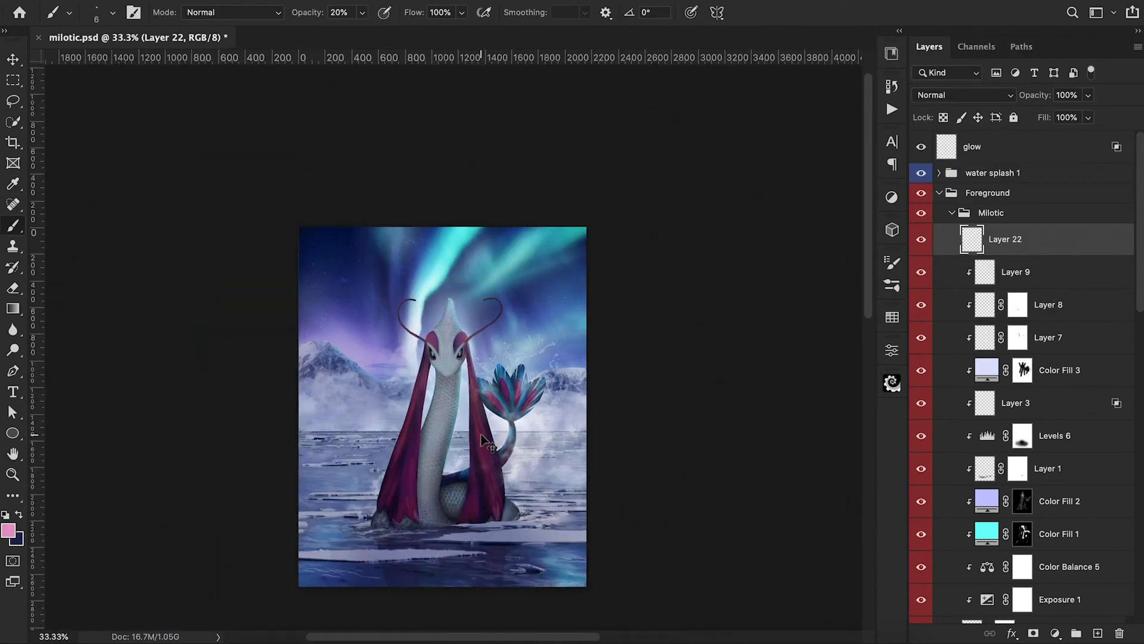
{"action": "left_click", "coordinate": [964, 95]}
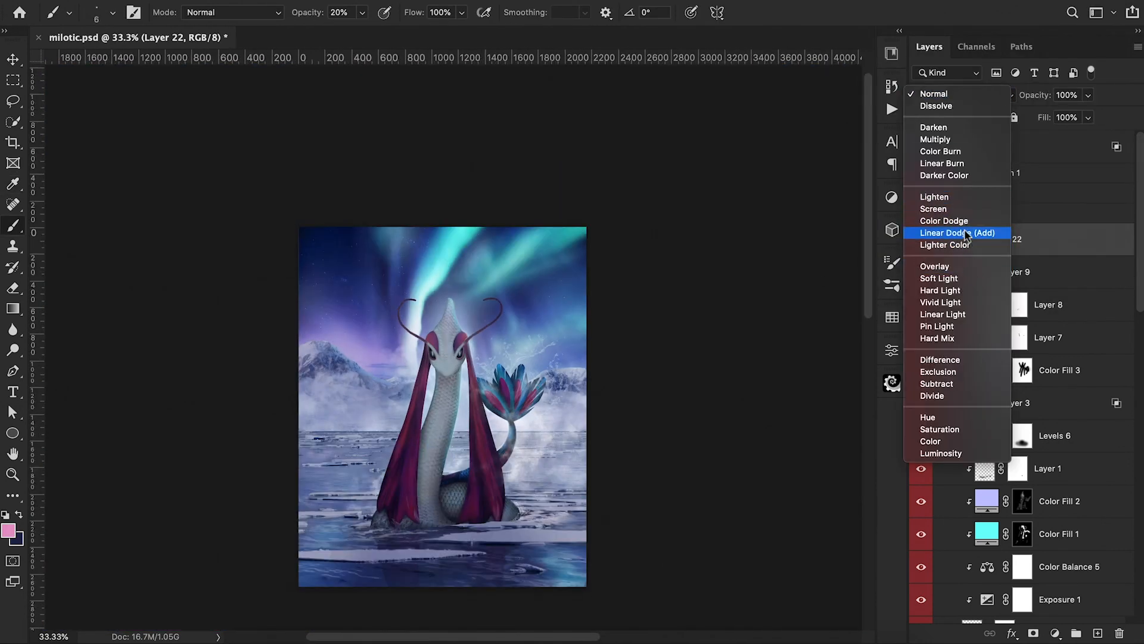
{"action": "left_click", "coordinate": [965, 233]}
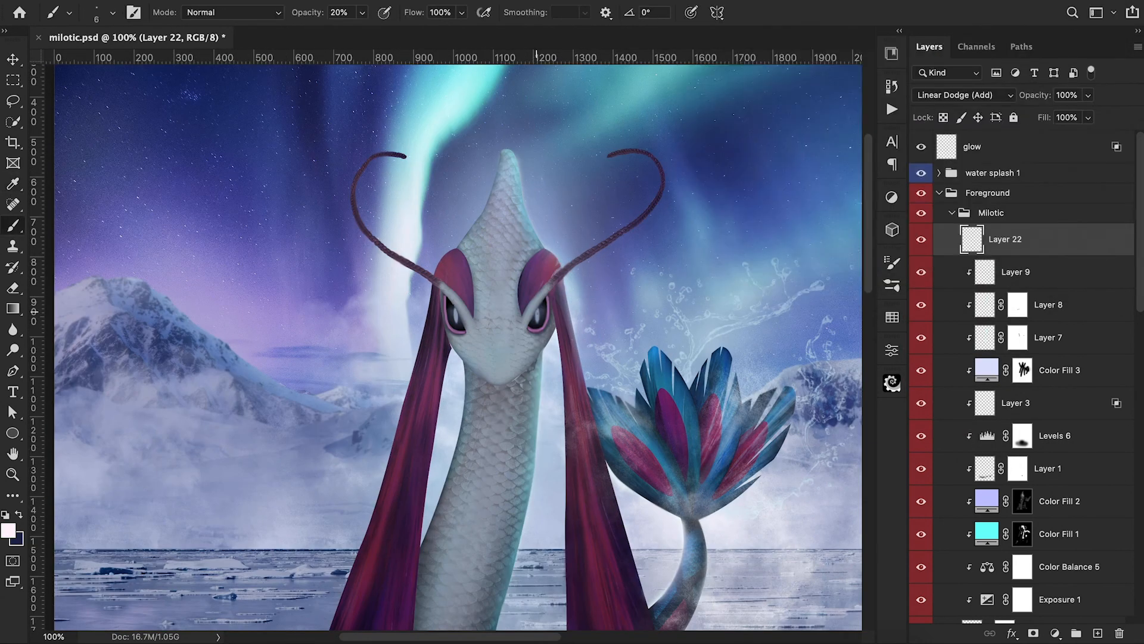
Paint small white highlights on Milotic's eyes on Layer 22 at 20% brush opacity.
{"action": "left_click_drag", "start_coordinate": [456, 310], "coordinate": [455, 321]}
{"action": "key", "text": "super+minus"}
{"action": "key", "text": "super+minus"}
{"action": "key", "text": "super+minus"}
{"action": "key", "text": "super+minus"}
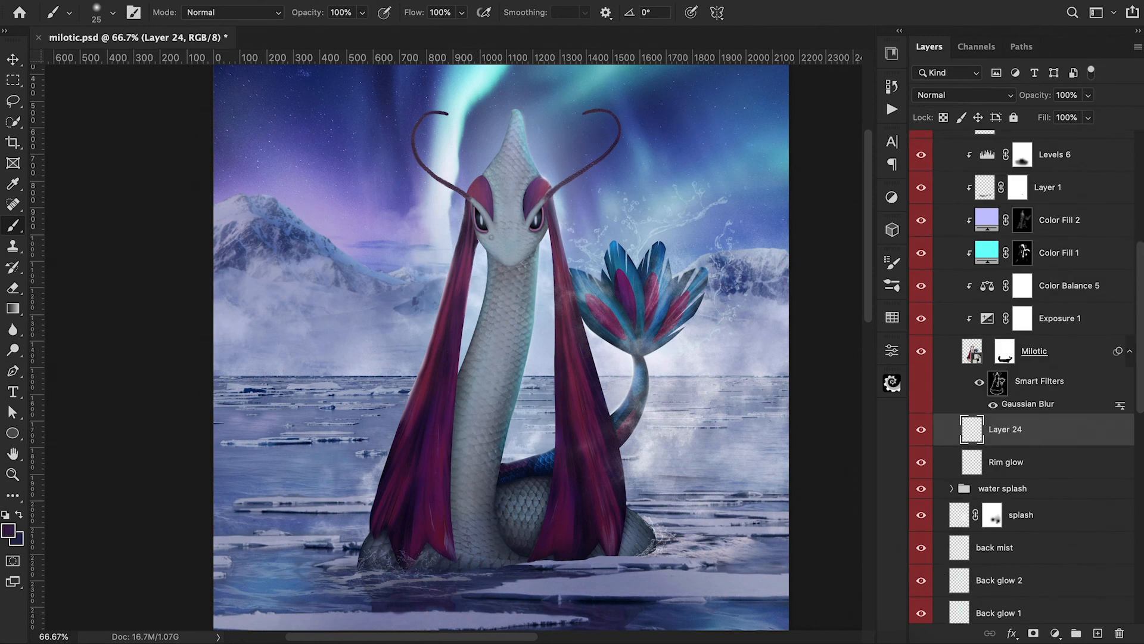
Paint pale pink edge highlights along Milotic's left antenna on Layer 23 with a 25 px brush.
{"action": "key", "text": "super+minus"}
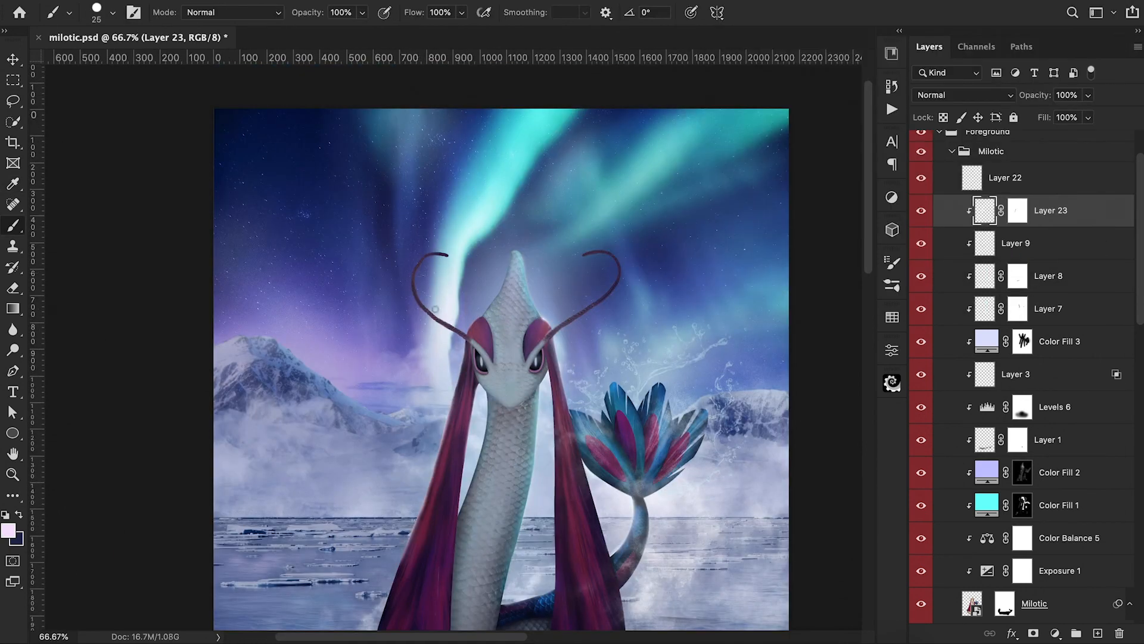
{"action": "key", "text": "super+plus"}
{"action": "key", "text": "super+plus"}
{"action": "key", "text": "super+plus"}
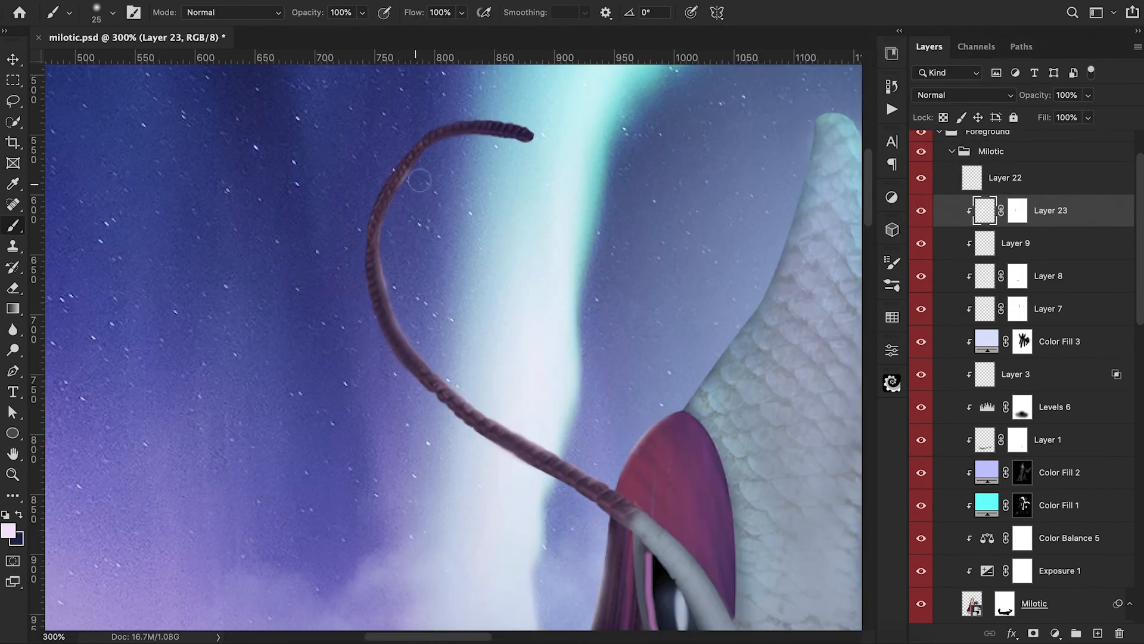
{"action": "key", "text": "super+minus"}
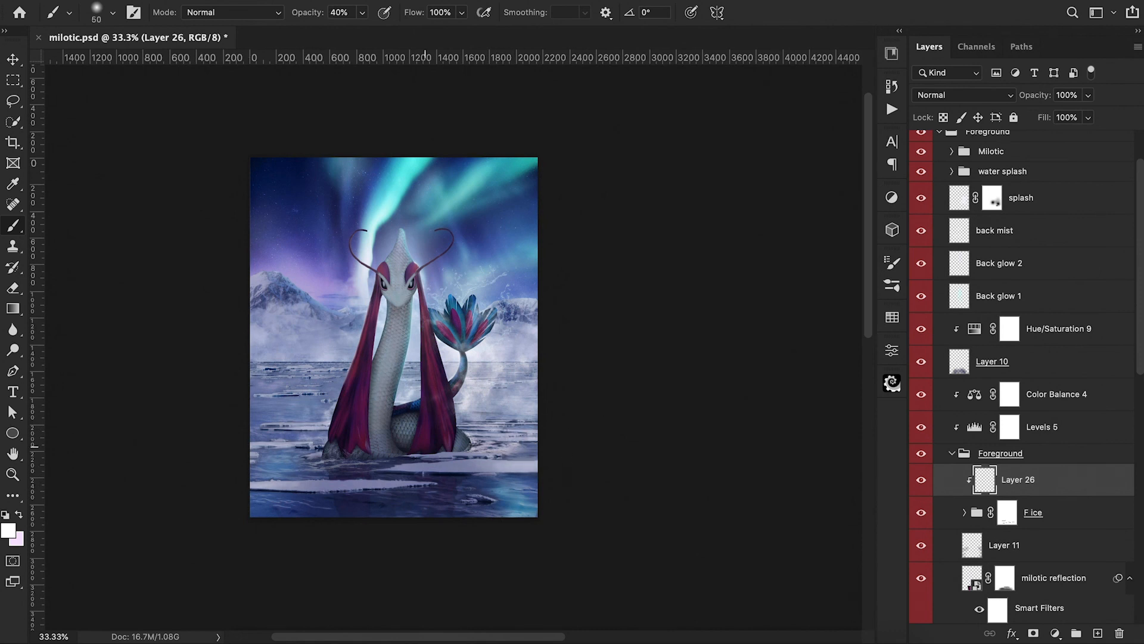
Convert the 2 copy snow layer to a smart object and apply a Gaussian Blur to it.
{"action": "scroll", "coordinate": [1022, 357], "scroll_direction": "down", "scroll_amount": 5}
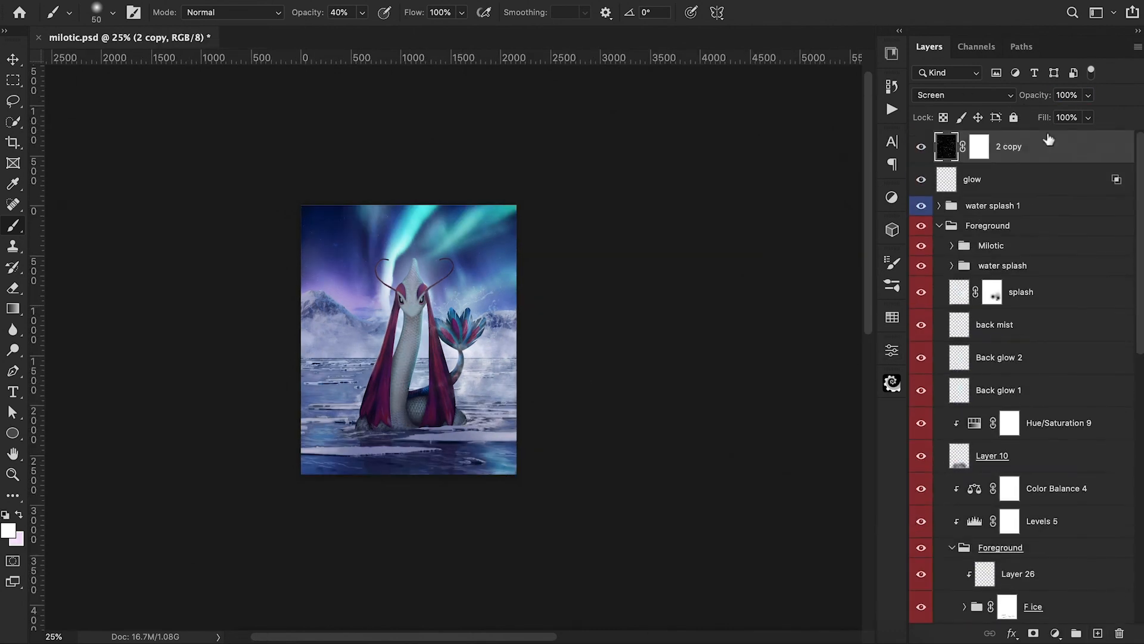
{"action": "right_click", "coordinate": [1040, 146]}
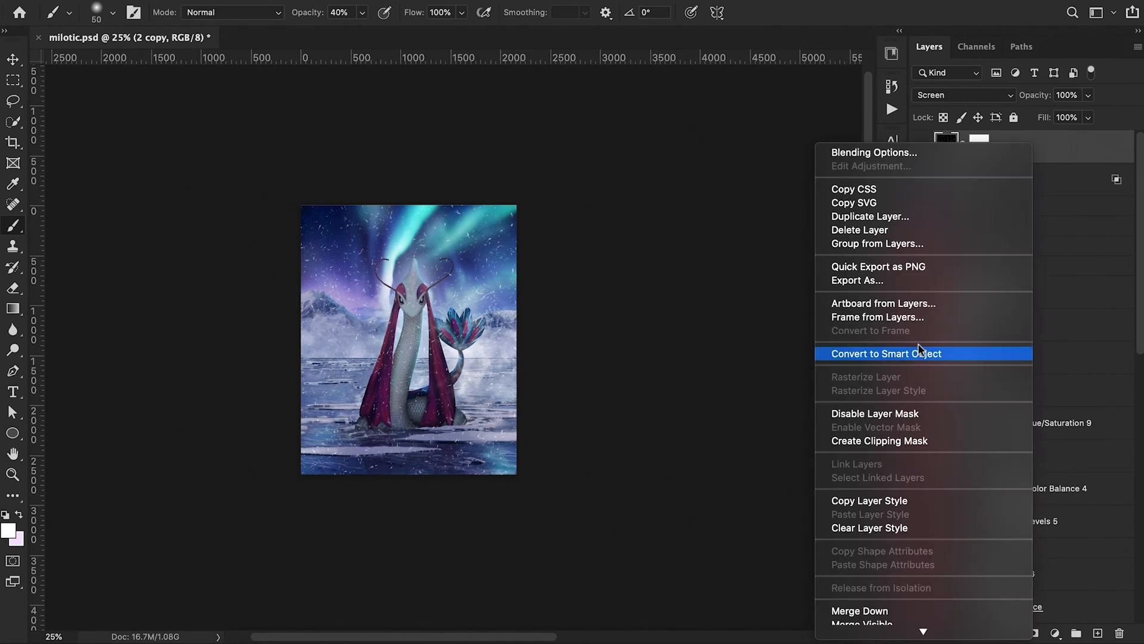
{"action": "mouse_move", "coordinate": [504, 189]}
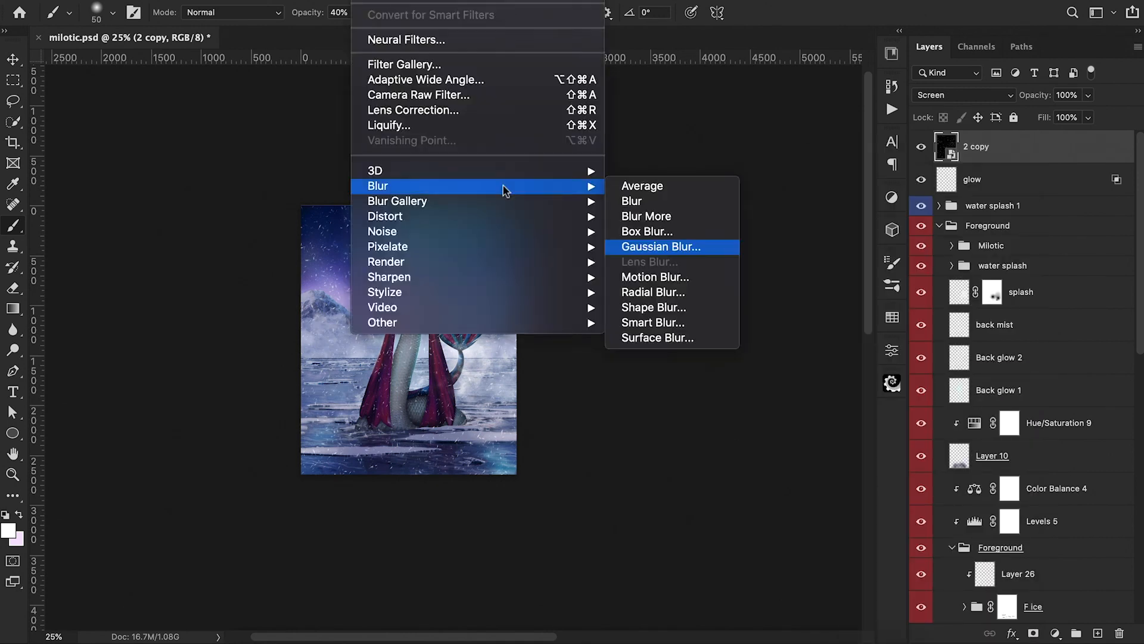
{"action": "left_click", "coordinate": [661, 246]}
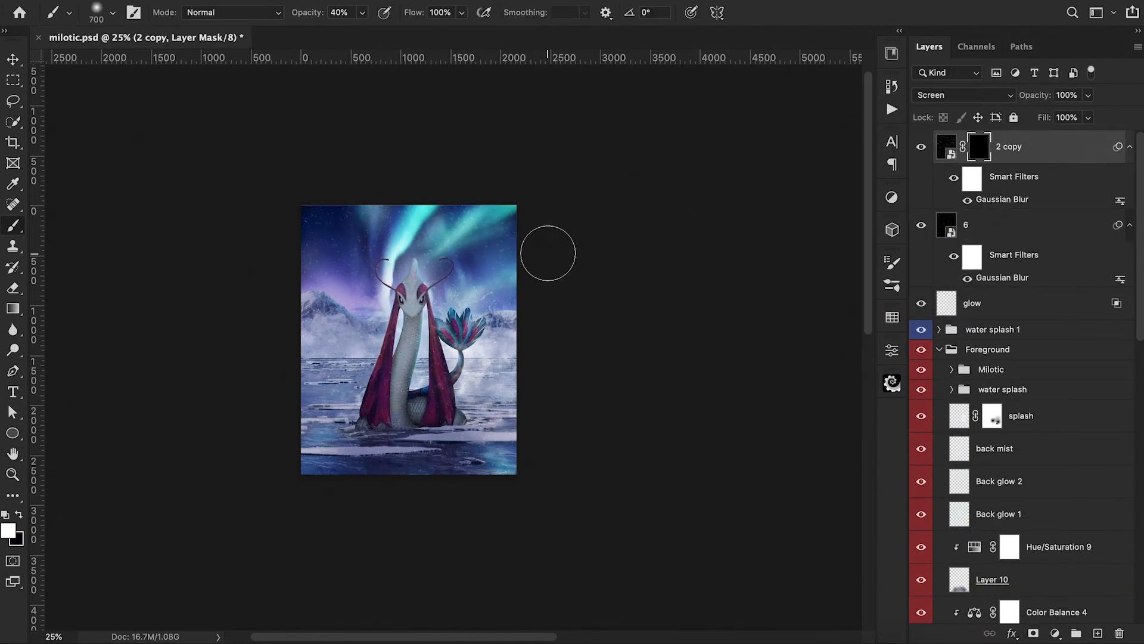
Paint on the 2 copy layer's black mask with a large brush at 40% opacity to reveal patches of snow.
{"action": "key", "text": "super+minus"}
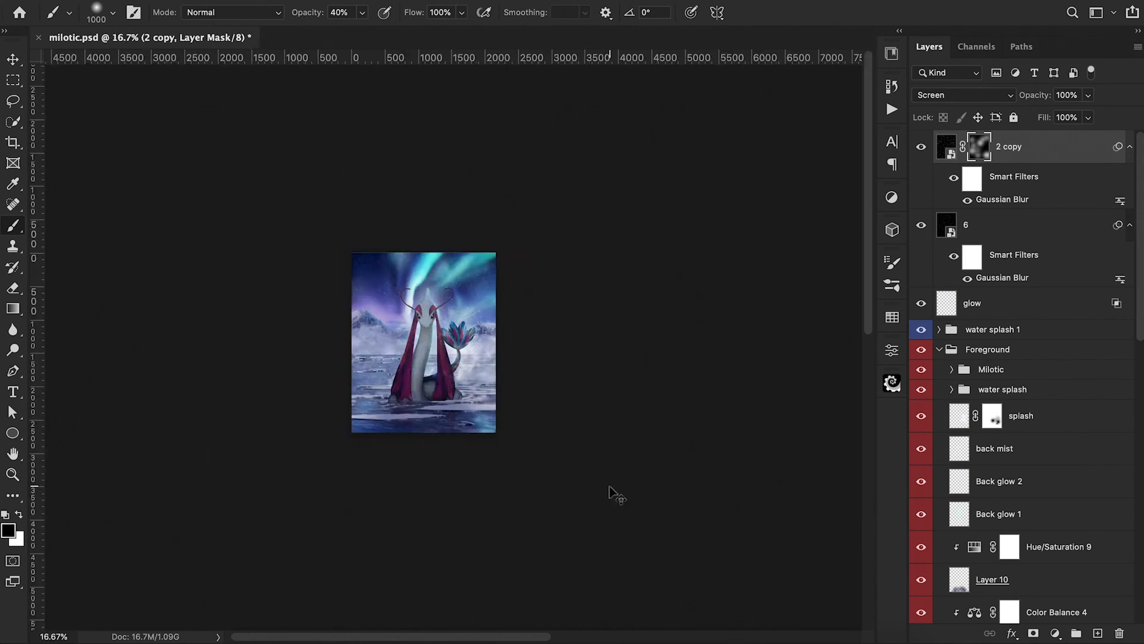
{"action": "key", "text": "super+plus"}
{"action": "key", "text": "super+plus"}
Add clipped Layer 27 above Layer 23 in the Milotic group, paint sampled pink light on the long red fins, and set it to Lighter Color.
{"action": "left_click", "coordinate": [952, 370]}
{"action": "left_click", "coordinate": [1049, 462]}
{"action": "key", "text": "super+alt+shift+n"}
{"action": "key", "text": "super+alt+g"}
{"action": "left_click", "coordinate": [369, 373], "text": "alt"}
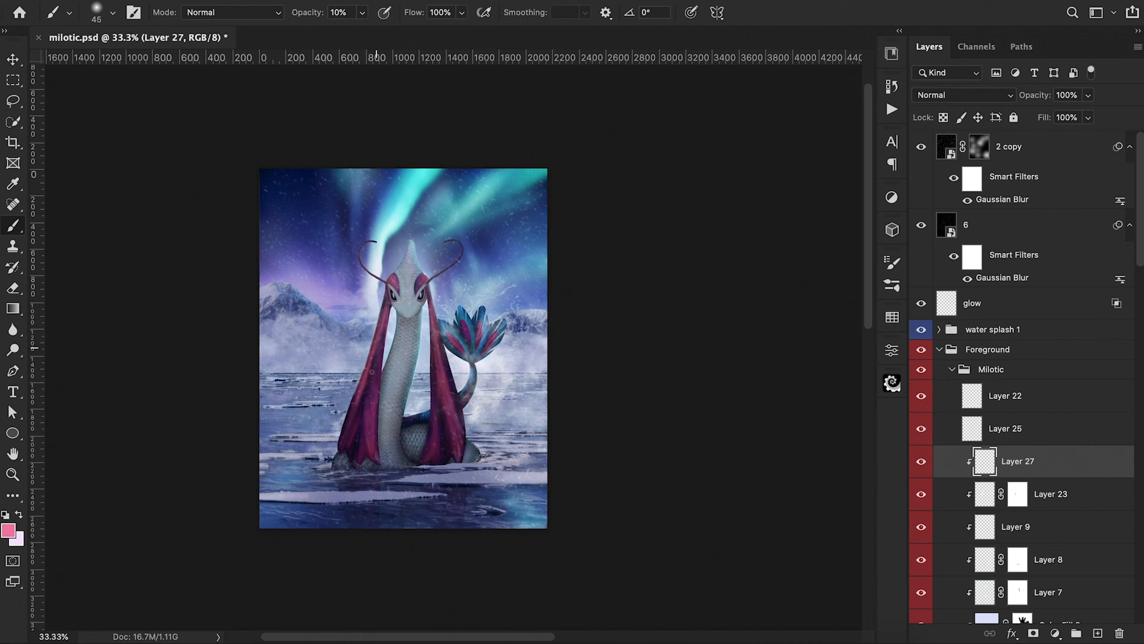
{"action": "left_click", "coordinate": [962, 95]}
{"action": "left_click", "coordinate": [953, 245]}
Convert Layer 27 to a smart object with a Gaussian Blur and narrow its Blend If range at the dark end.
{"action": "right_click", "coordinate": [1013, 461]}
{"action": "left_click", "coordinate": [908, 518]}
{"action": "left_click", "coordinate": [900, 143]}
{"action": "double_click", "coordinate": [1061, 461]}
{"action": "left_click_drag", "start_coordinate": [686, 327], "coordinate": [720, 328]}
{"action": "left_click", "coordinate": [1026, 41]}
Add Layer 28 clipped above Layer 27 in the Milotic group and set its blend mode to Overlay.
{"action": "key", "text": "super+alt+shift+n"}
{"action": "key", "text": "super+alt+g"}
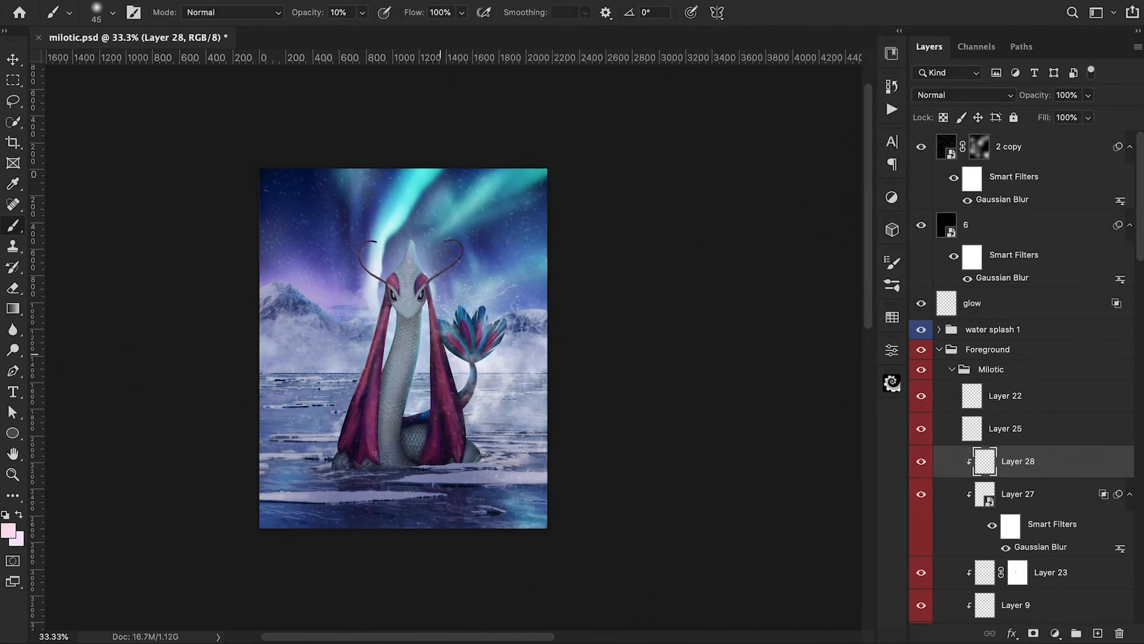
{"action": "left_click", "coordinate": [962, 96]}
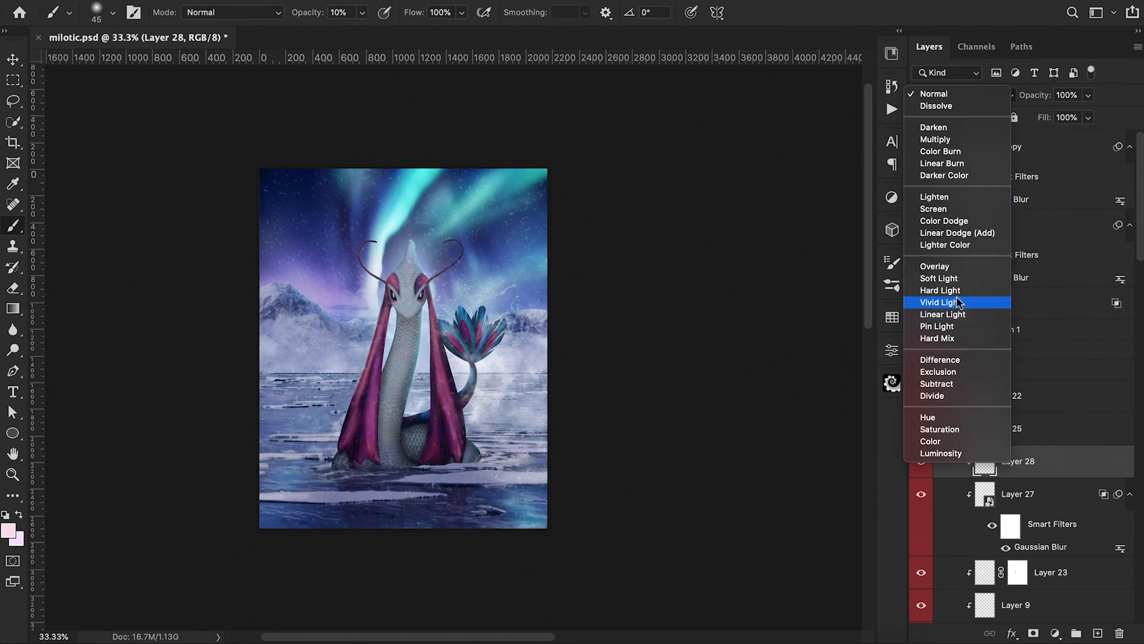
{"action": "left_click", "coordinate": [954, 262]}
Lower the opacity of Layer 27 to 70% to soften the pink light on the fins.
{"action": "left_click", "coordinate": [1018, 494]}
{"action": "left_click_drag", "start_coordinate": [1038, 99], "coordinate": [1019, 101]}
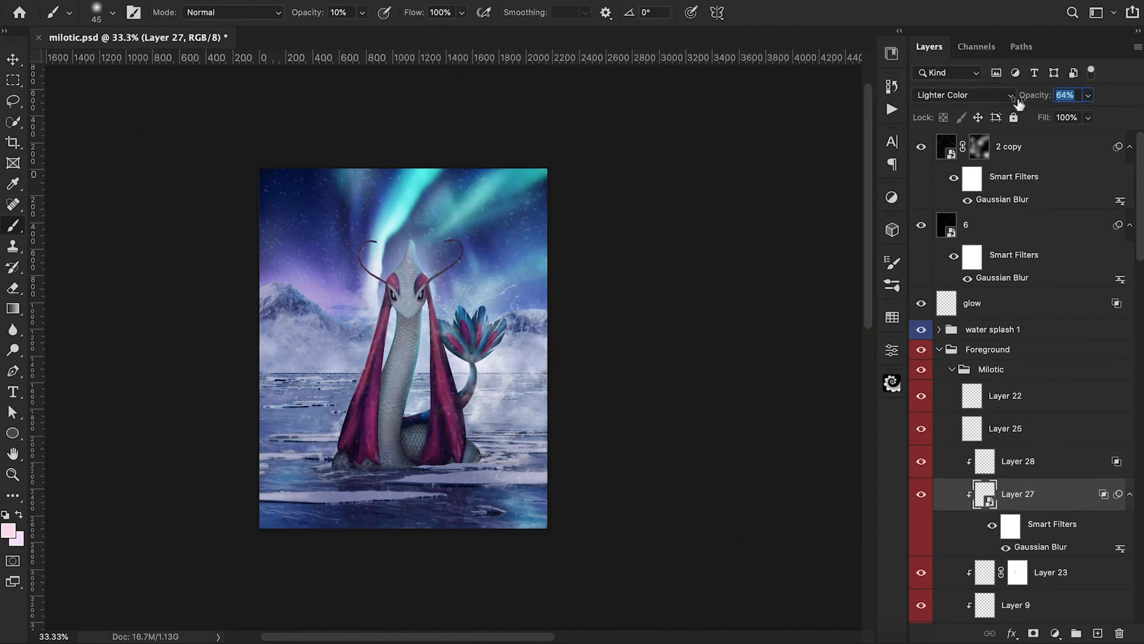
{"action": "left_click", "coordinate": [921, 468]}
Add a mask to Layer 28 and paint black at 30% opacity over the long red fins.
{"action": "left_click", "coordinate": [1018, 461]}
{"action": "left_click", "coordinate": [1034, 633]}
{"action": "key", "text": "3"}
{"action": "left_click_drag", "start_coordinate": [385, 350], "coordinate": [375, 381]}
{"action": "key", "text": "ctrl+minus"}
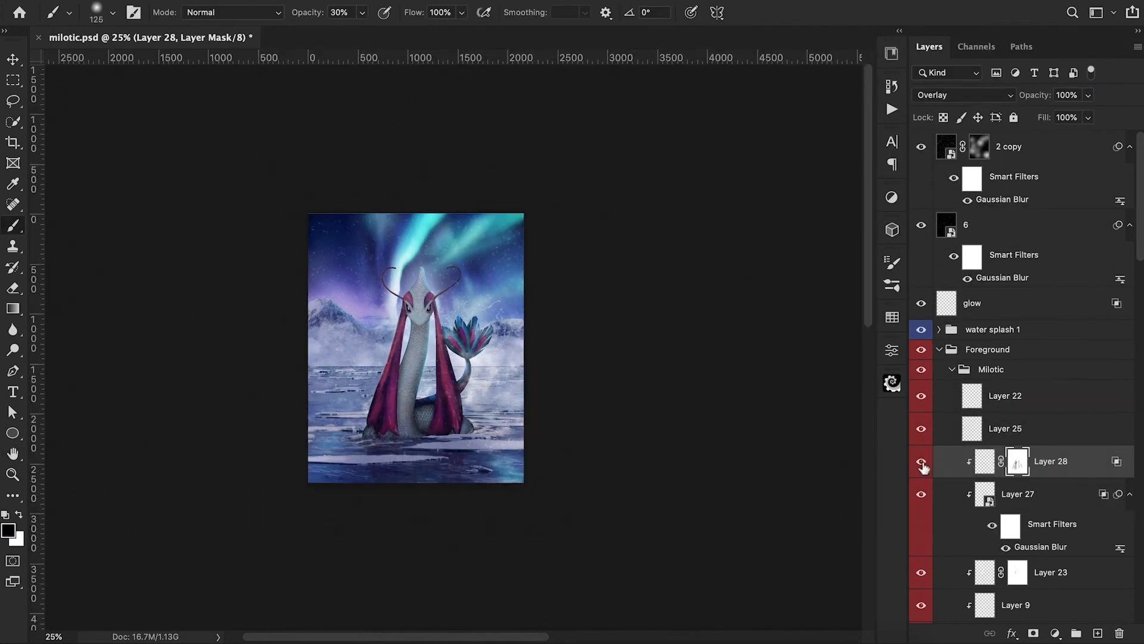
Mask Layer 27 with black paint over the fins using a 250 px brush at 30% opacity, and duplicate the layer.
{"action": "key", "text": "bracketright"}
{"action": "key", "text": "bracketright"}
{"action": "key", "text": "bracketright"}
{"action": "key", "text": "bracketright"}
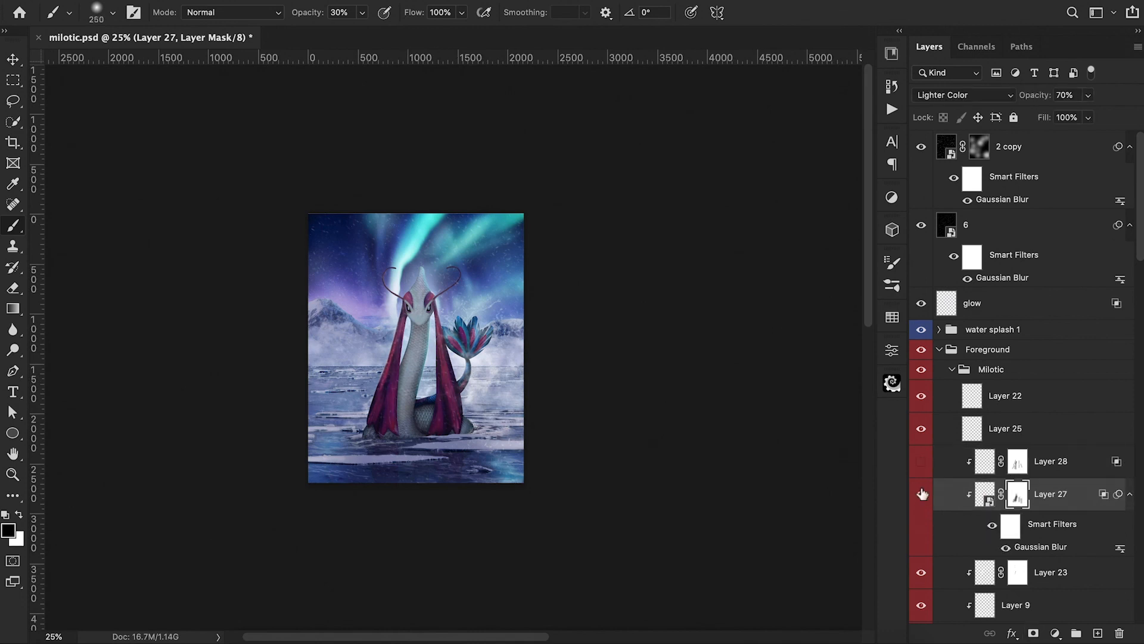
{"action": "key", "text": "ctrl+minus"}
{"action": "key", "text": "ctrl+plus"}
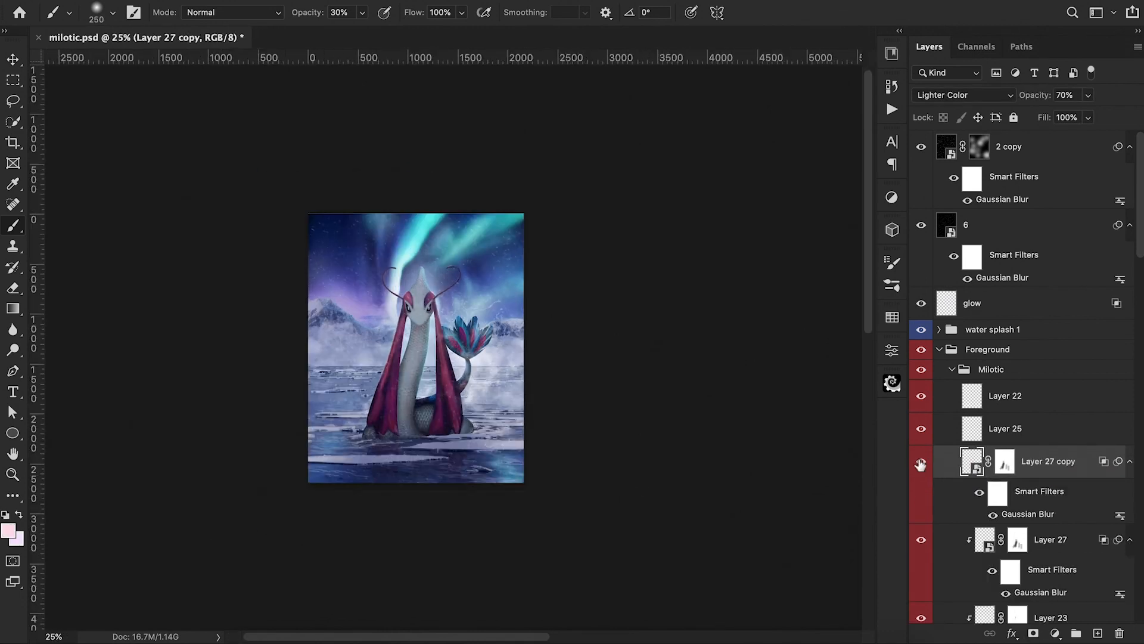
Stamp all visible layers into a new merged layer above 2 copy and group the layers beneath it.
{"action": "left_click", "coordinate": [1032, 147]}
{"action": "key", "text": "ctrl+alt+shift+e"}
{"action": "left_click", "coordinate": [1013, 179]}
{"action": "left_click", "coordinate": [939, 383]}
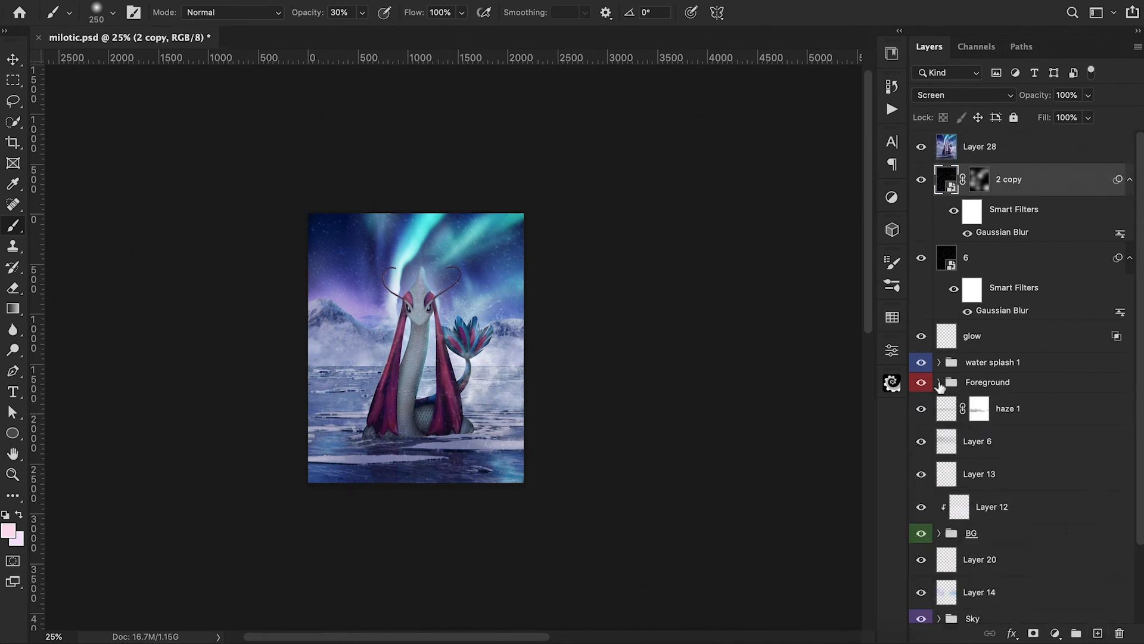
{"action": "key", "text": "ctrl+g"}
{"action": "key", "text": "Delete"}
Open Camera Raw Filter on the merged layer with Exposure -0.10, Contrast +5, Highlights +13, Shadows -6, Whites +18, Blacks -10 and Clarity -36.
{"action": "left_click", "coordinate": [1007, 146]}
{"action": "left_click", "coordinate": [365, 1]}
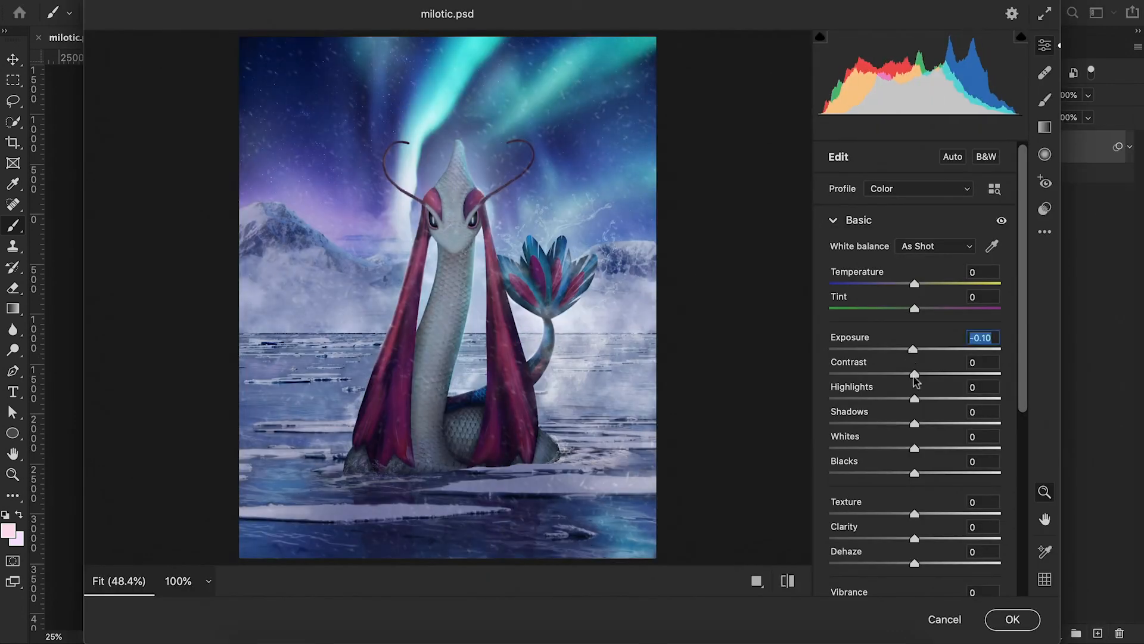
{"action": "left_click_drag", "start_coordinate": [914, 373], "coordinate": [921, 379]}
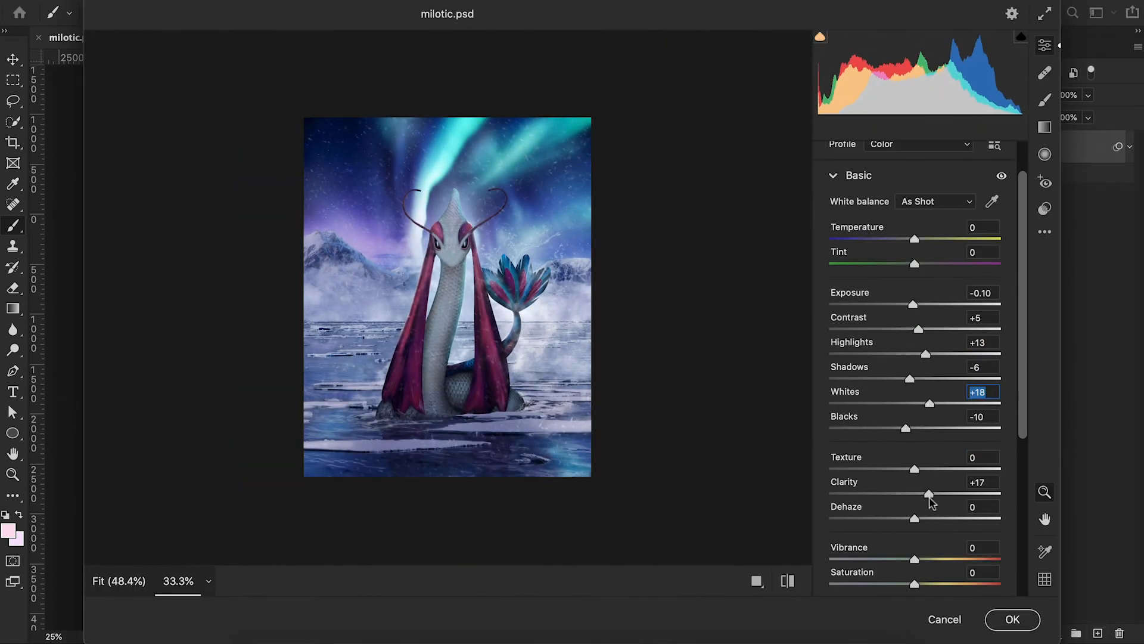
{"action": "left_click_drag", "start_coordinate": [927, 495], "coordinate": [912, 495]}
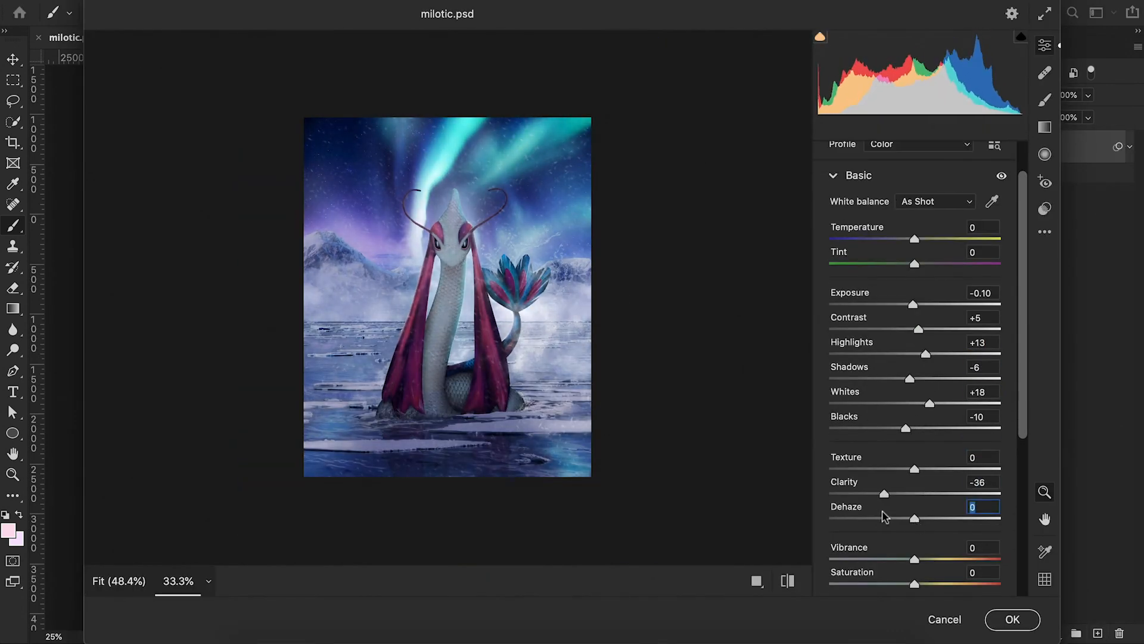